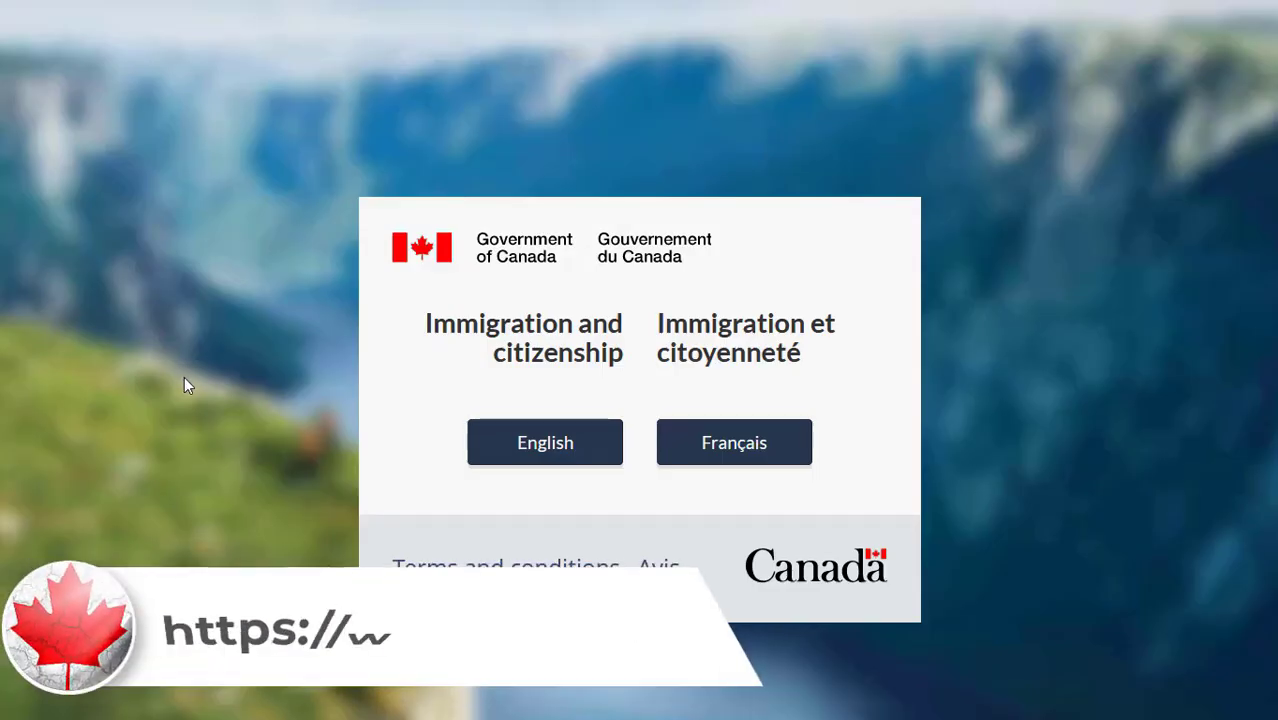
Step: Choose English on the cic.gc.ca language splash page
left_click(533, 448)
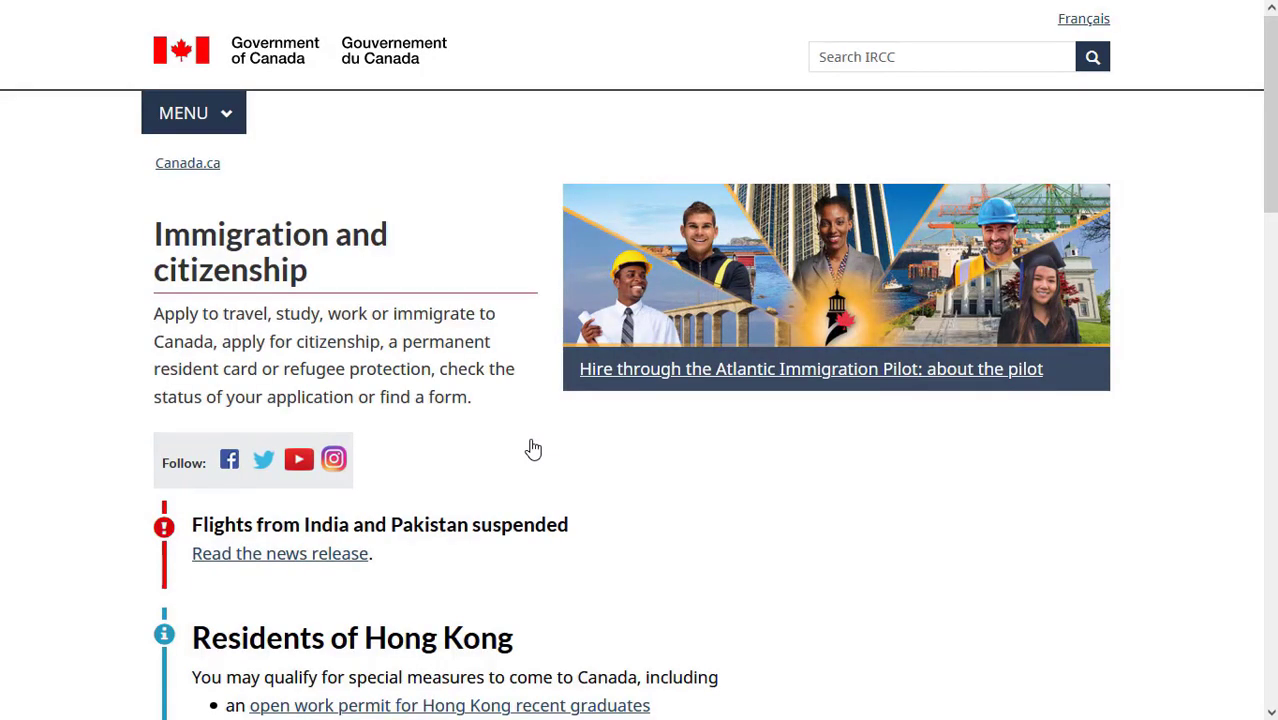
Step: Go from My application to the Sign in or create an account page
scroll(531, 449, "down", 5)
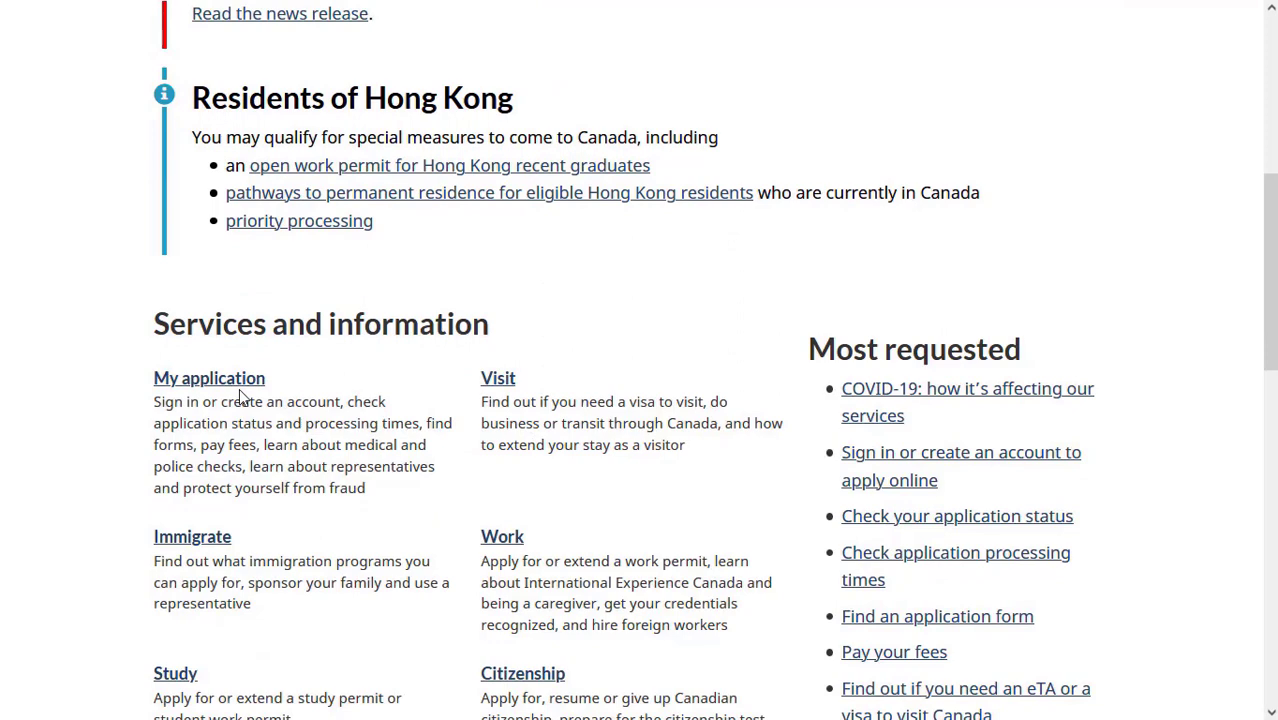
left_click(226, 386)
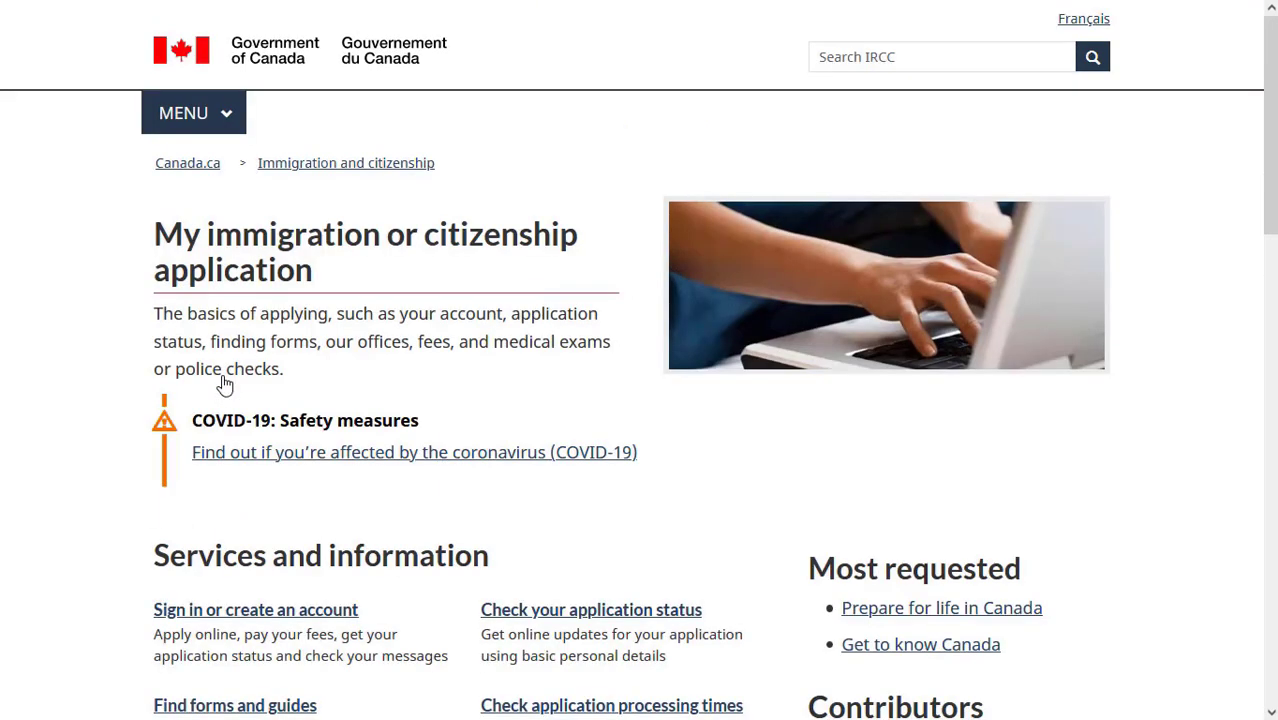
scroll(226, 386, "down", 3)
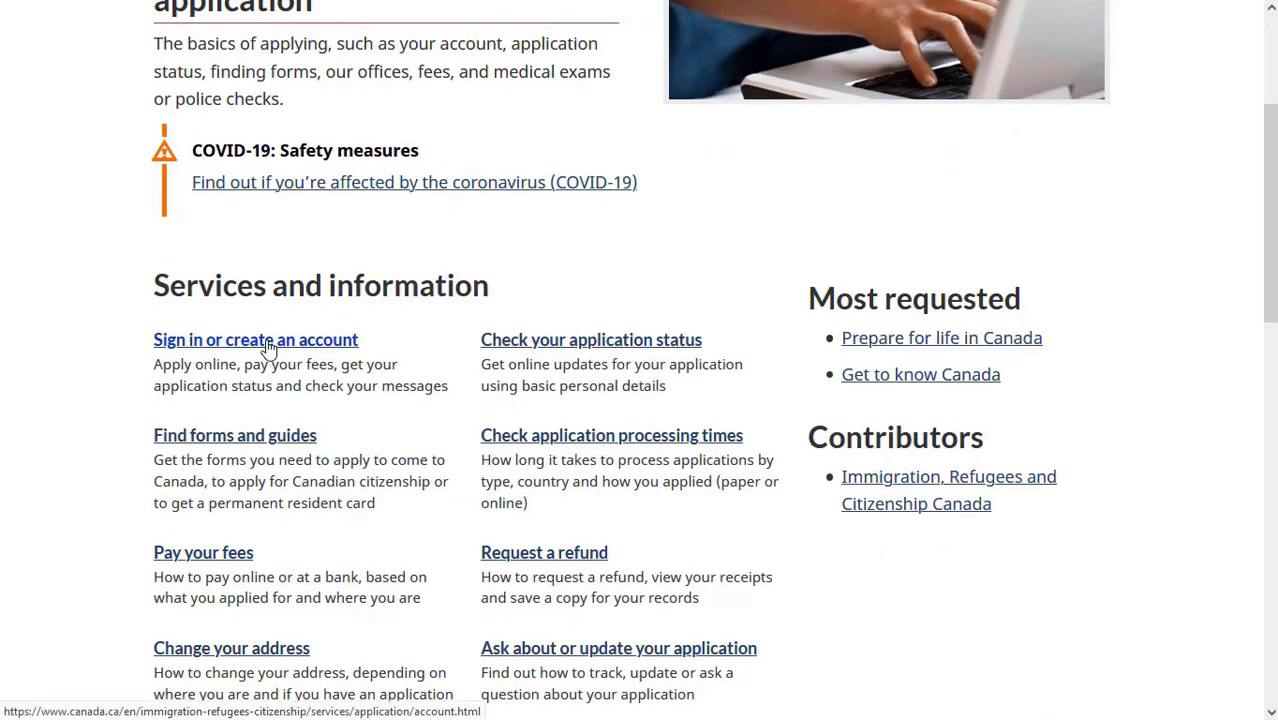
left_click(266, 345)
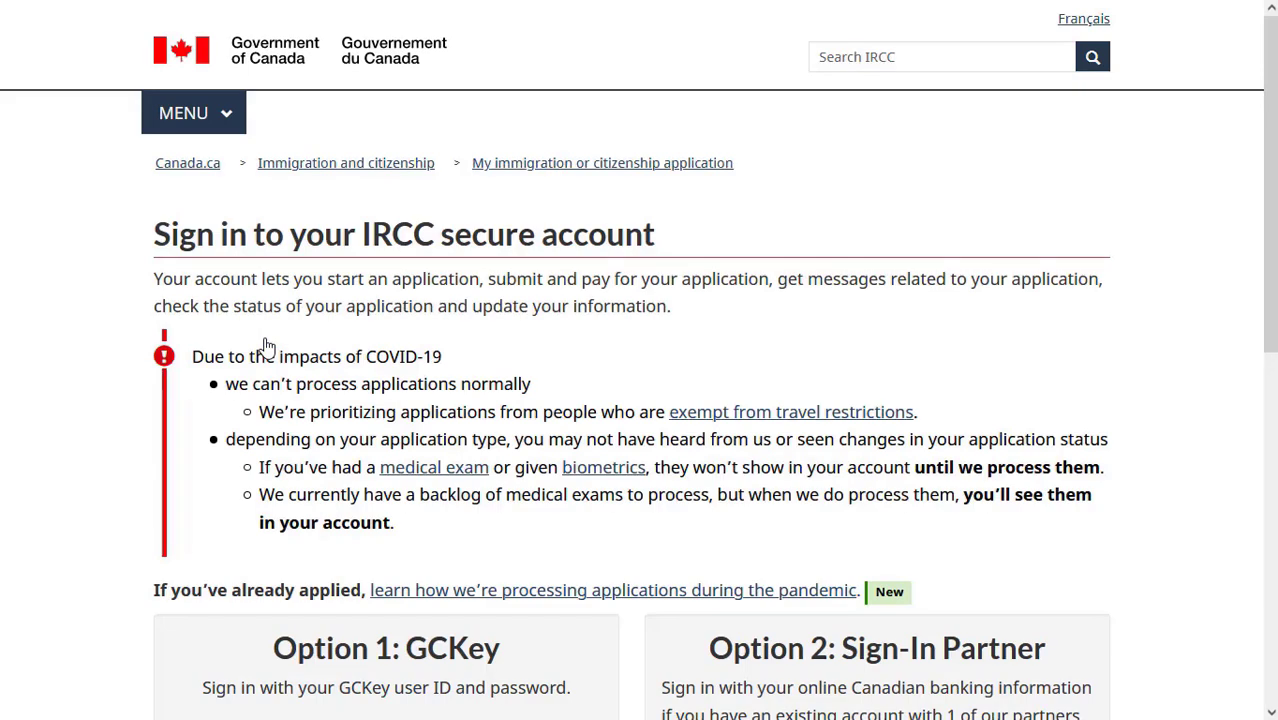
Step: Open the secure account registration page and choose Register with GCKey
scroll(267, 345, "down", 3)
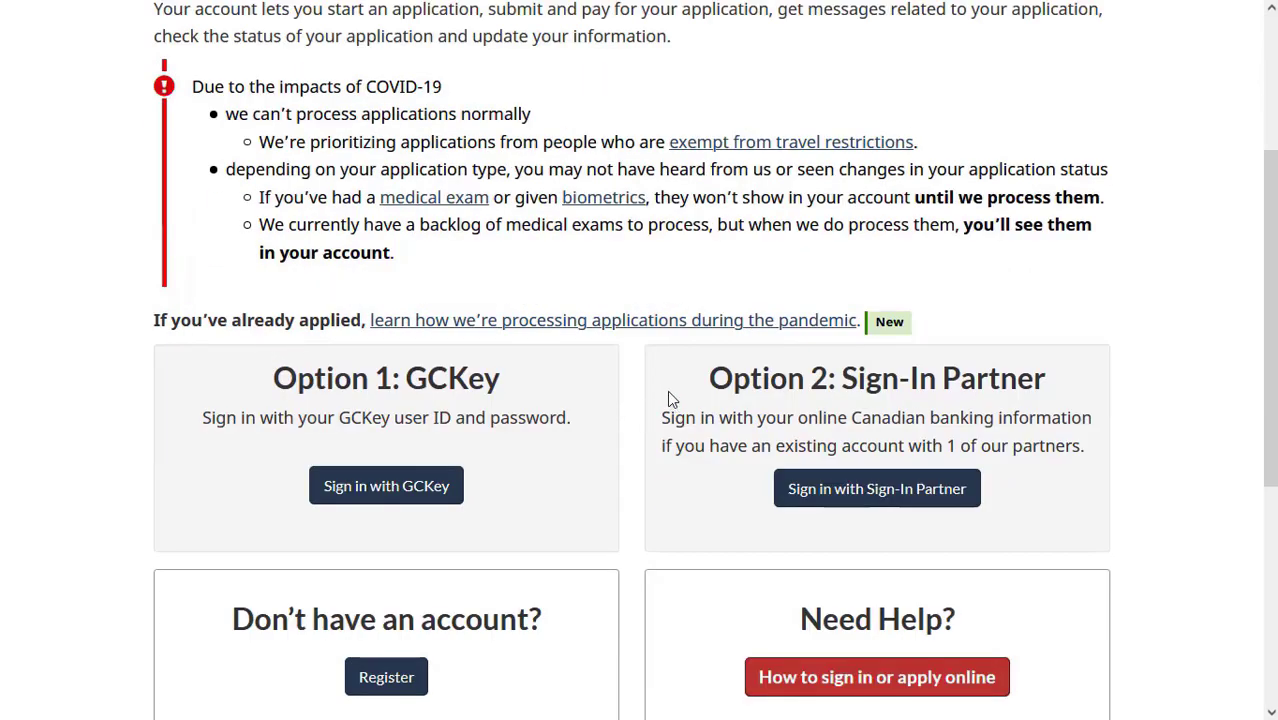
scroll(551, 431, "down", 2)
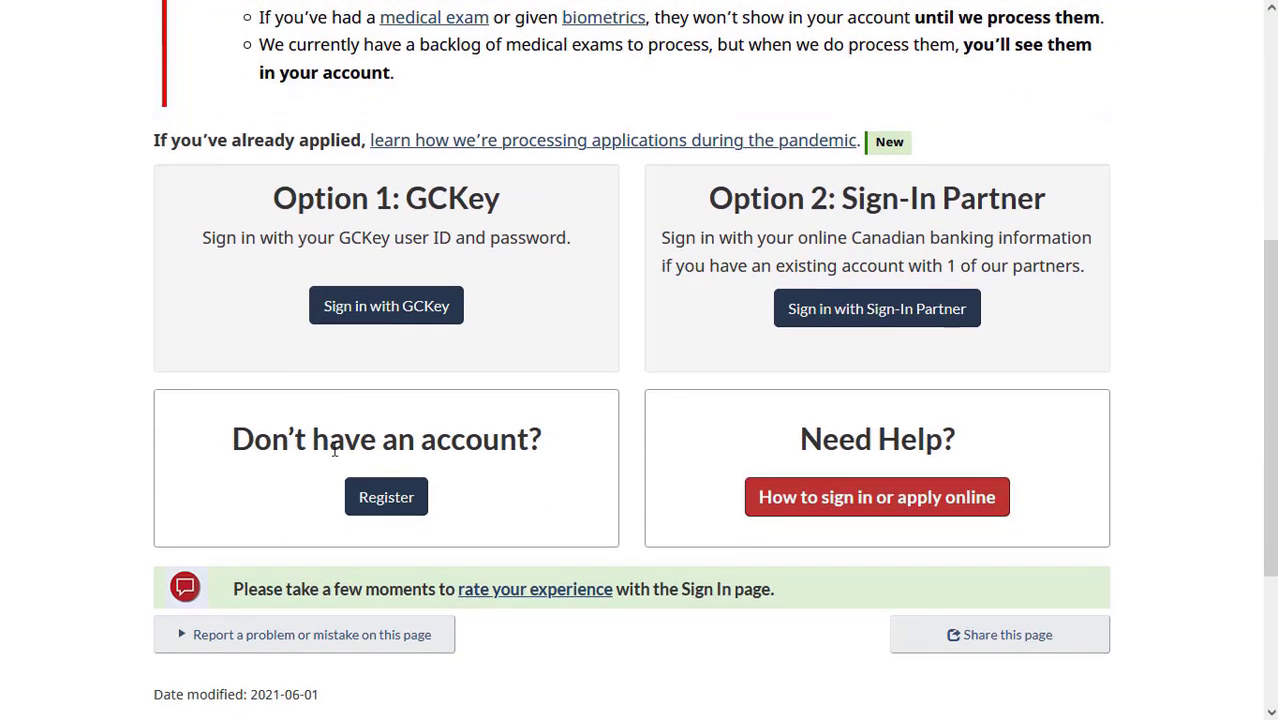
left_click(388, 500)
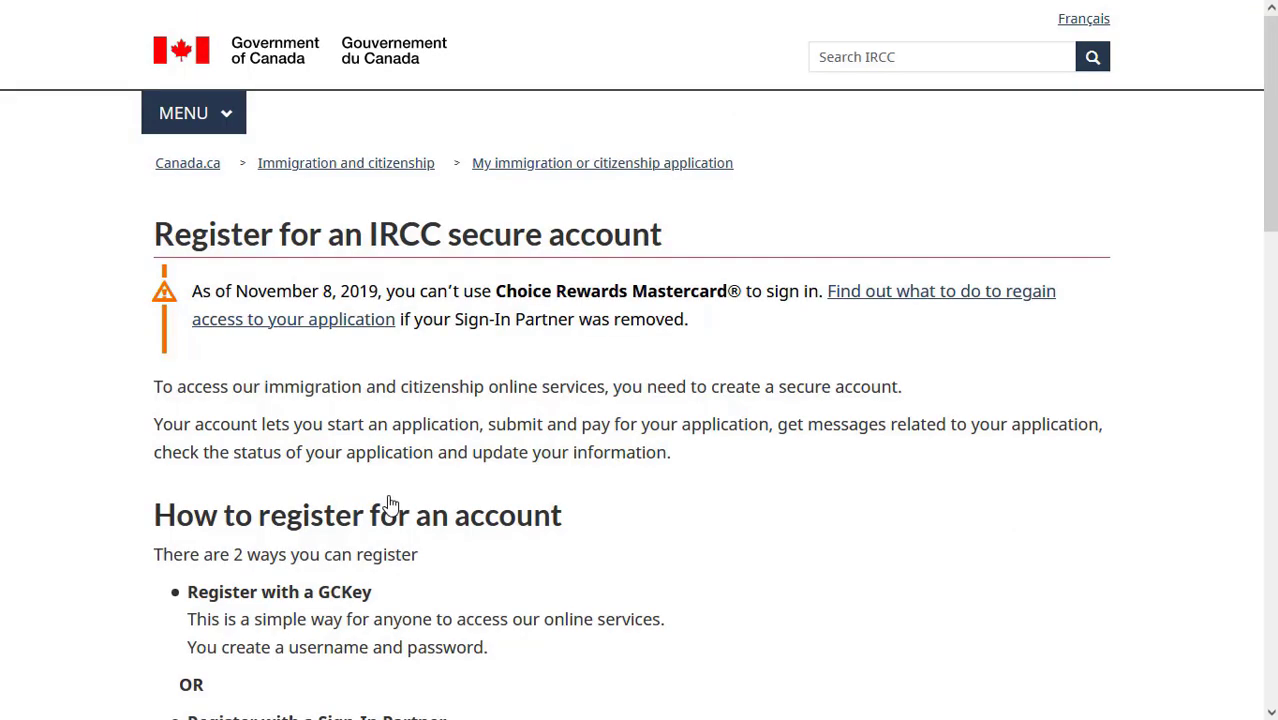
scroll(390, 503, "down", 3)
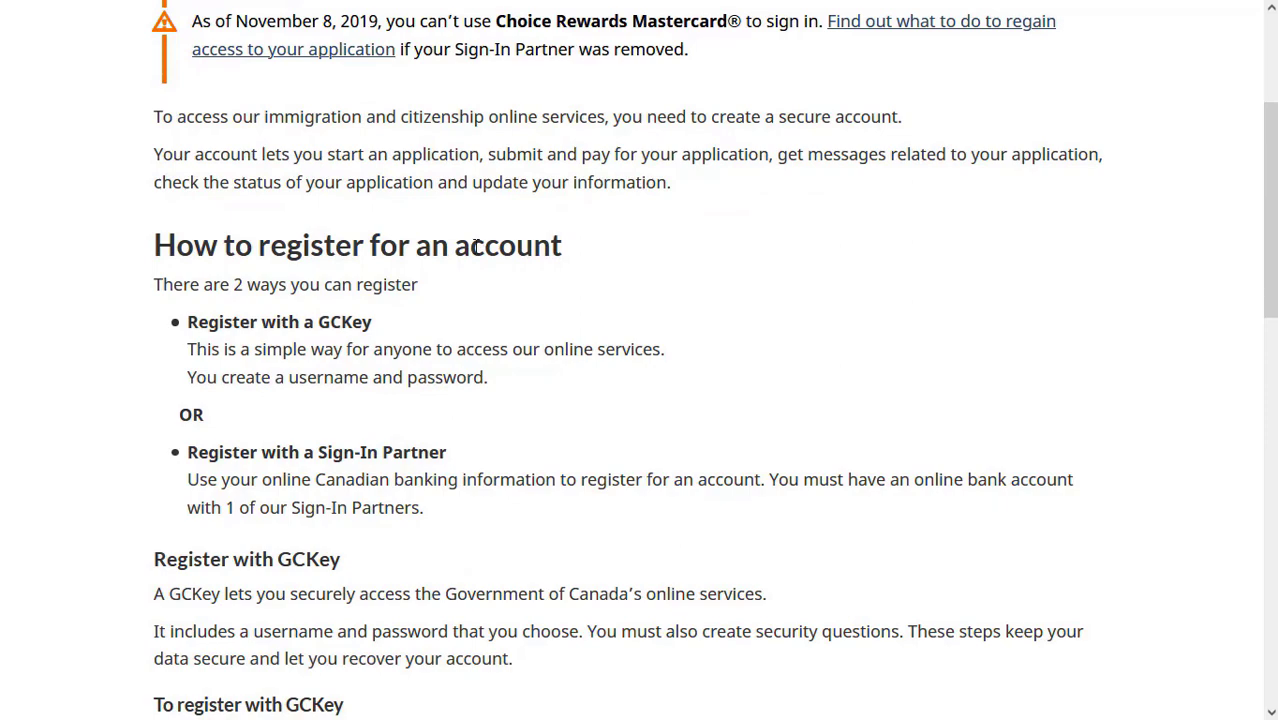
scroll(430, 345, "down", 6)
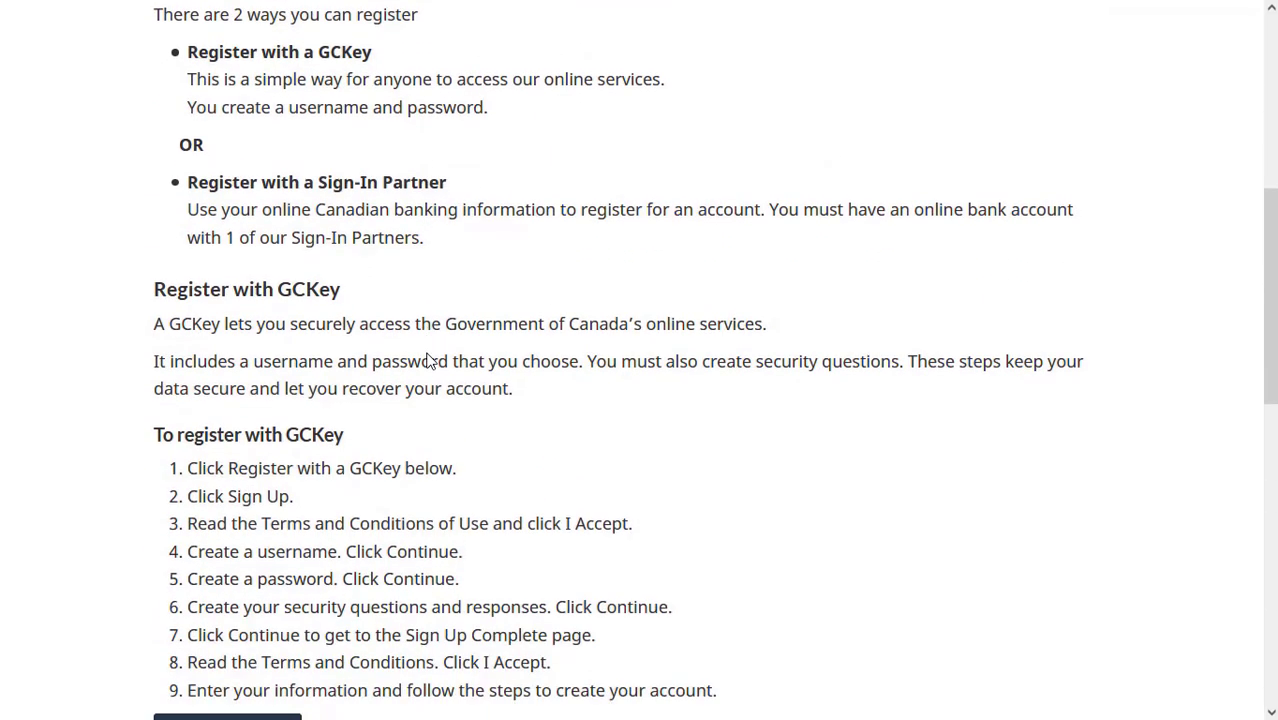
scroll(410, 370, "down", 3)
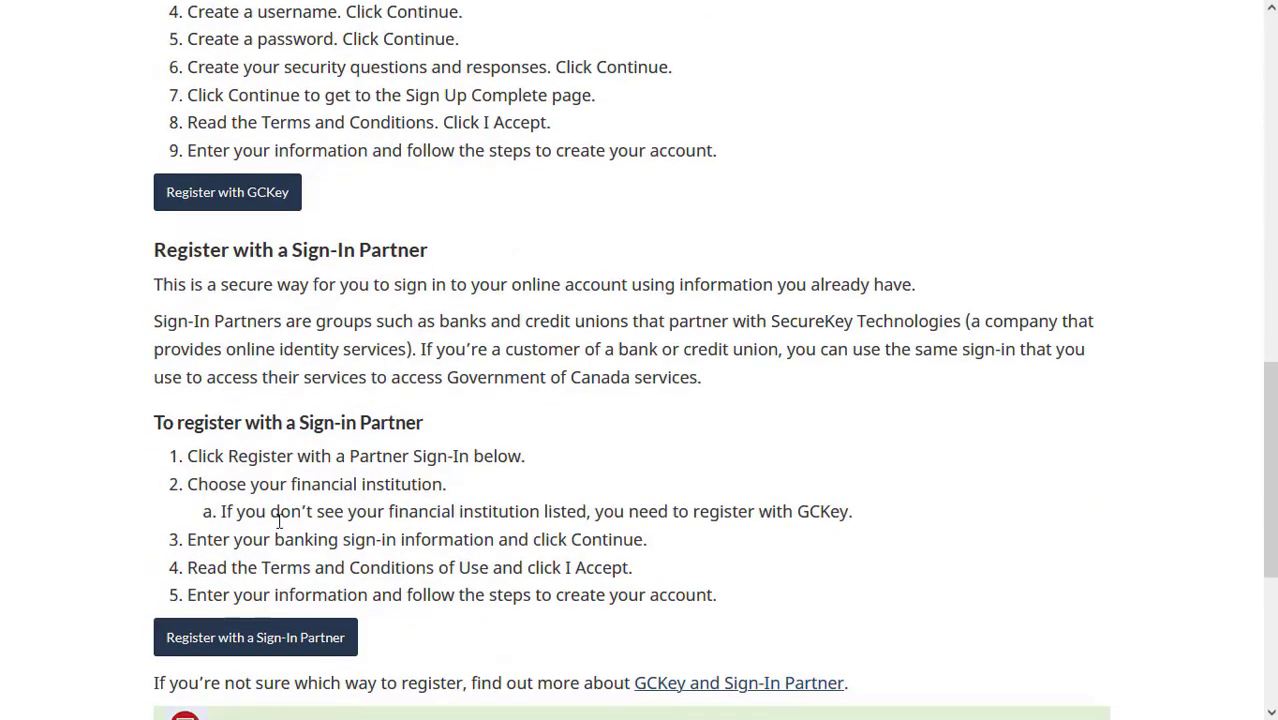
scroll(395, 463, "up", 3)
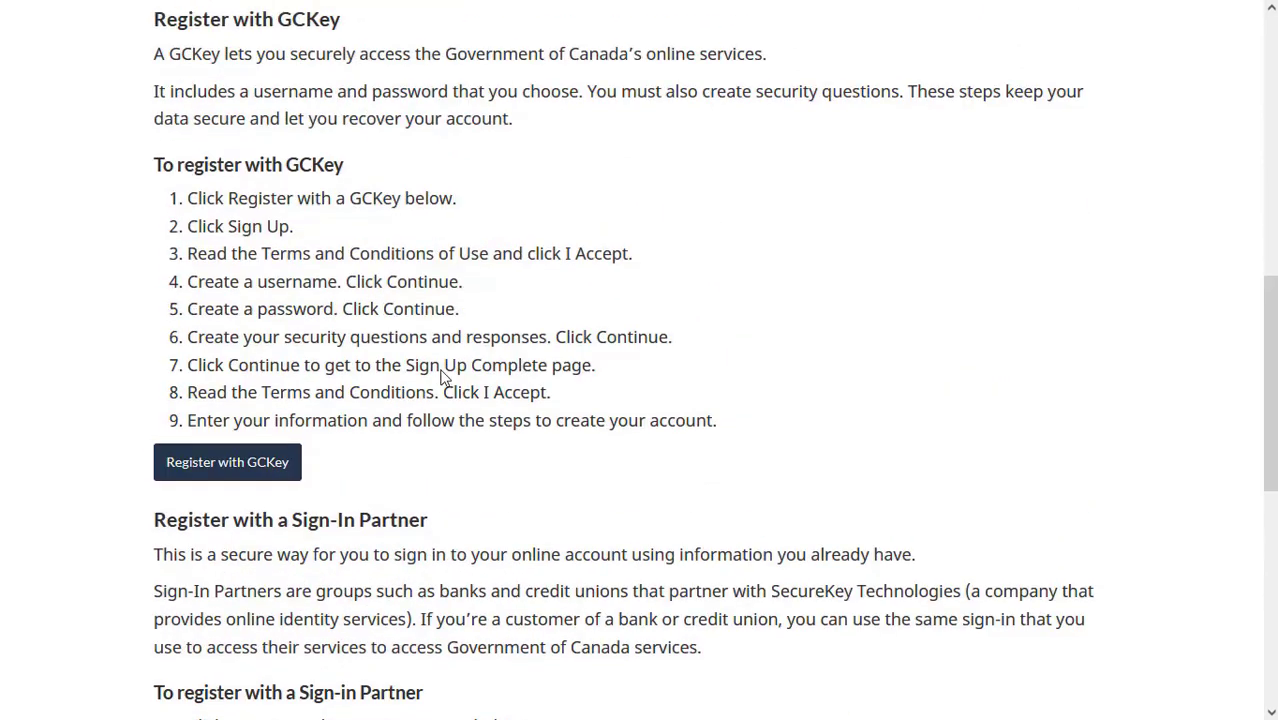
left_click(236, 474)
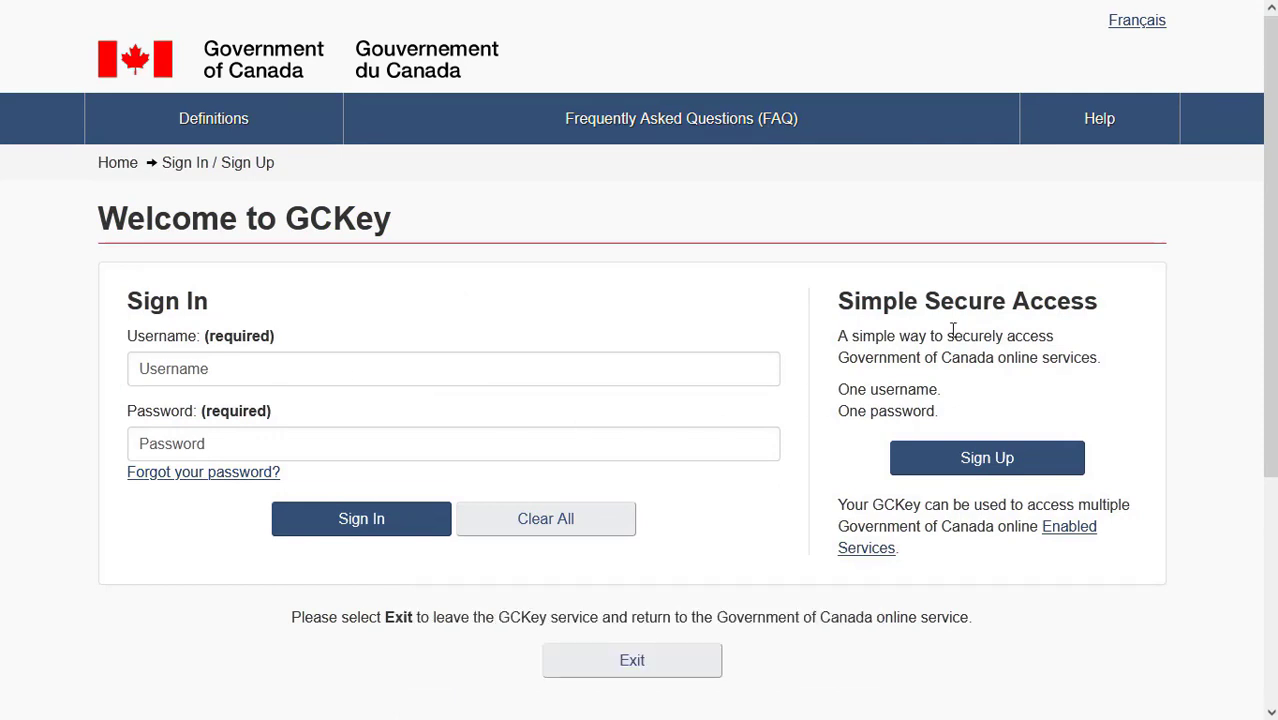
Step: Start GCKey sign-up, accept the terms, create a username, and set a confirmed password
left_click(1020, 468)
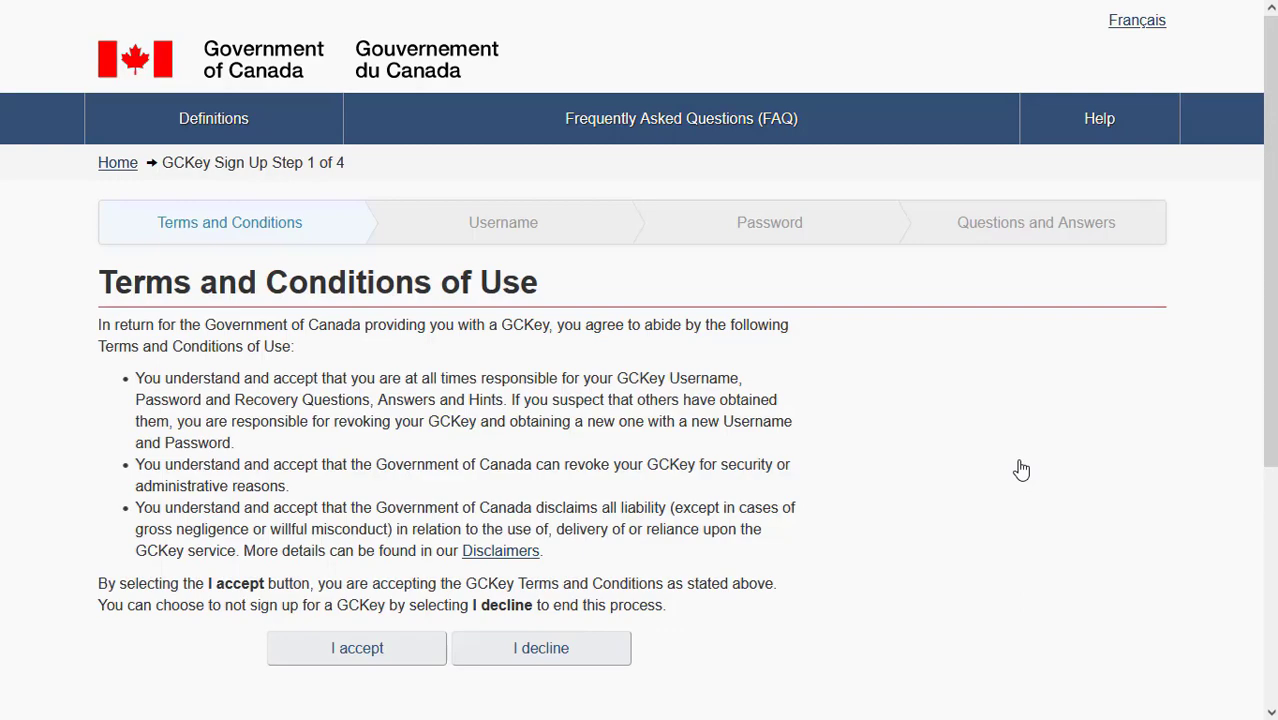
left_click(372, 652)
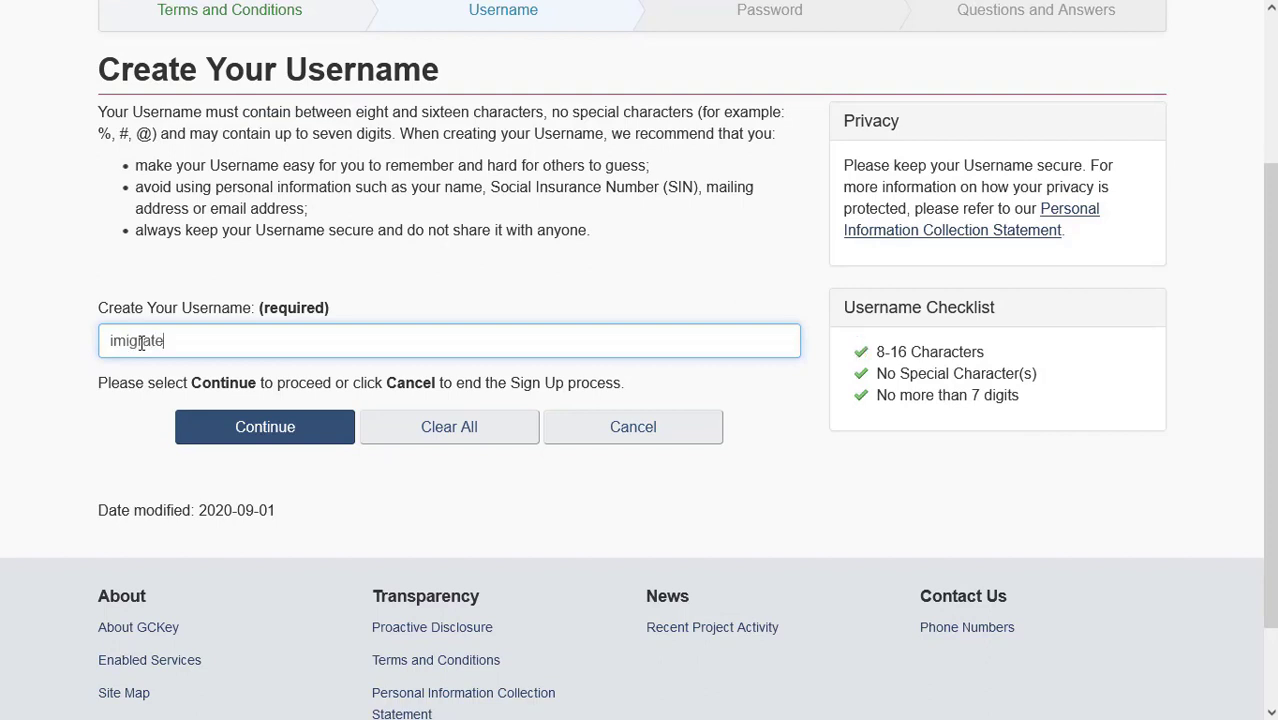
left_click(288, 428)
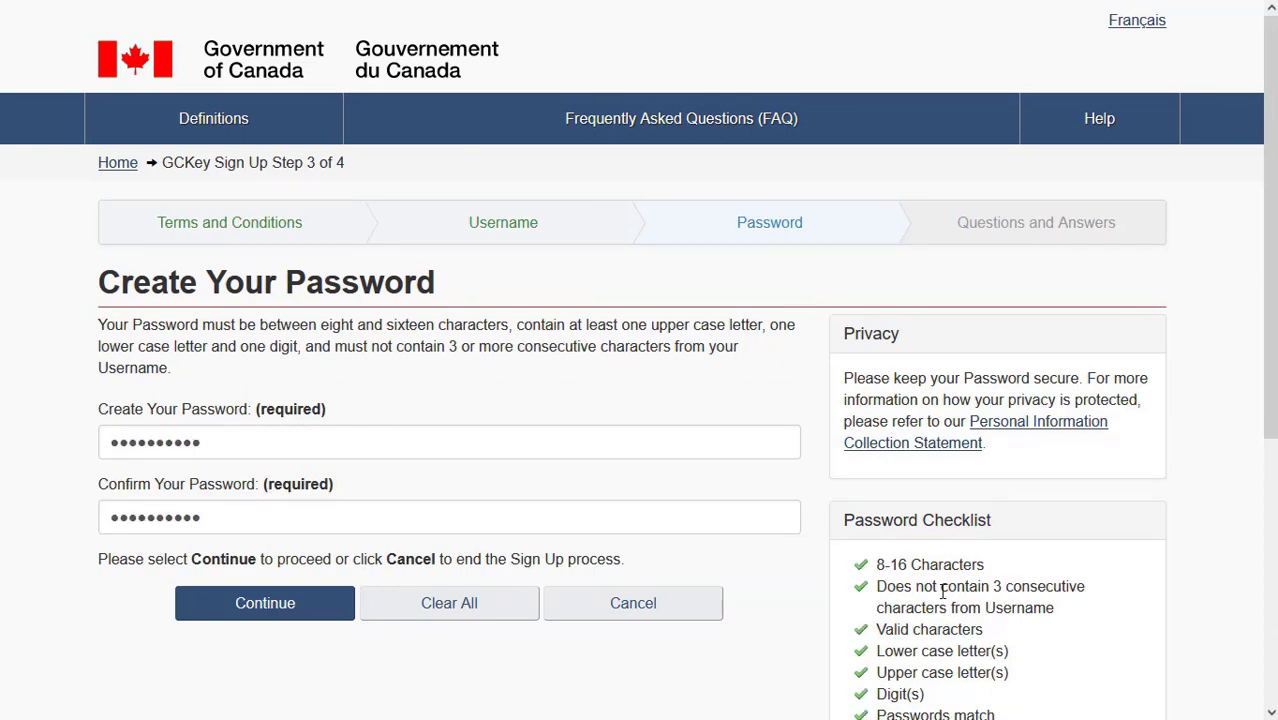
scroll(943, 591, "down", 2)
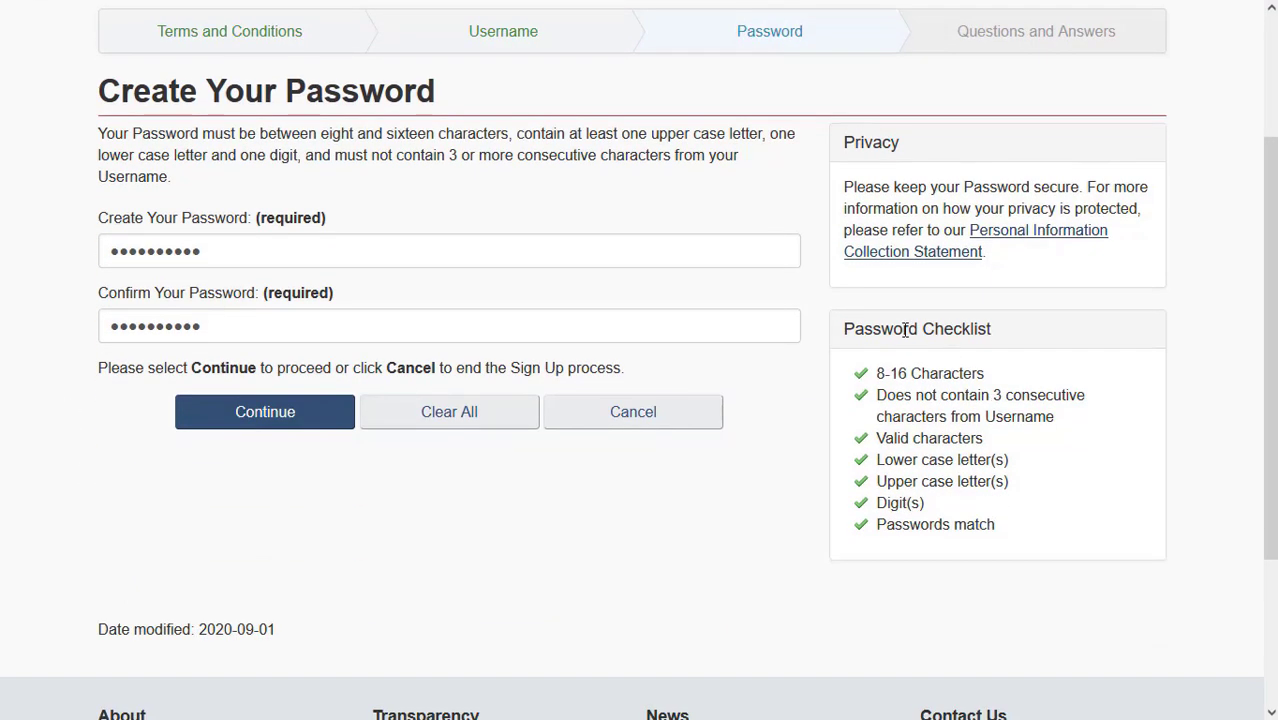
left_click(271, 428)
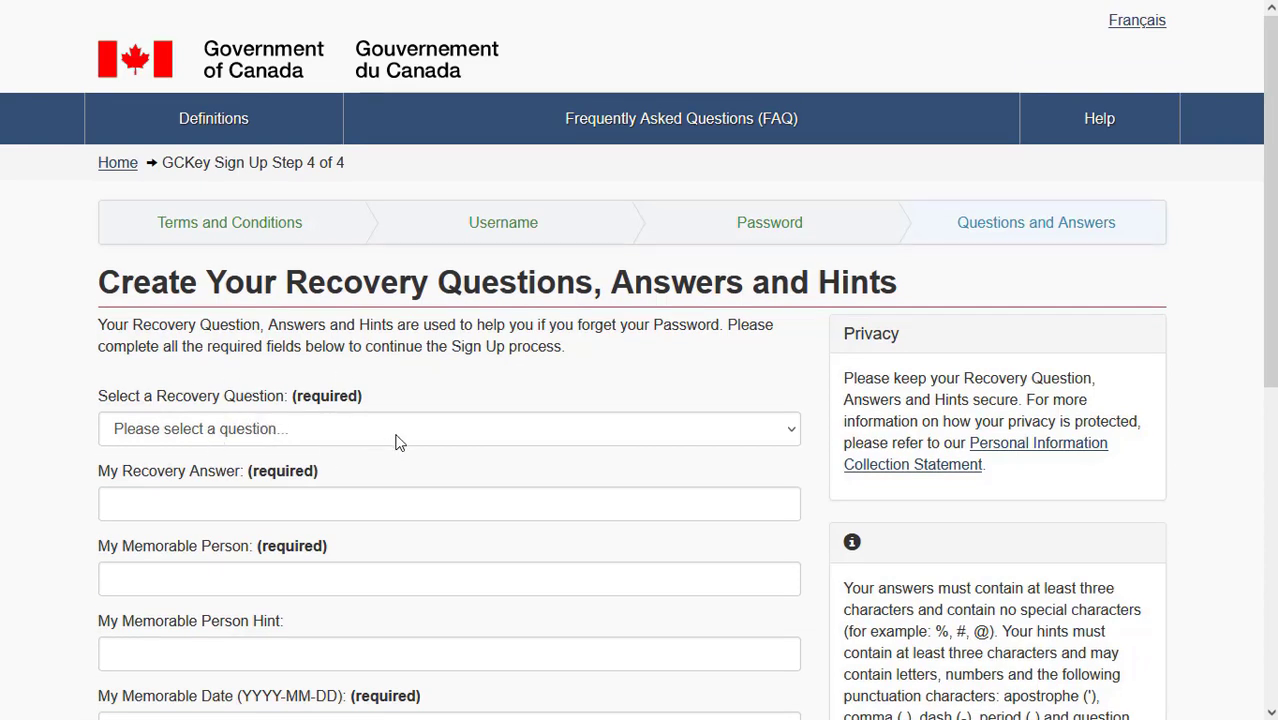
Step: Pick the first pet's name recovery question and fill in its answer, memorable person and hint
scroll(676, 392, "down", 1)
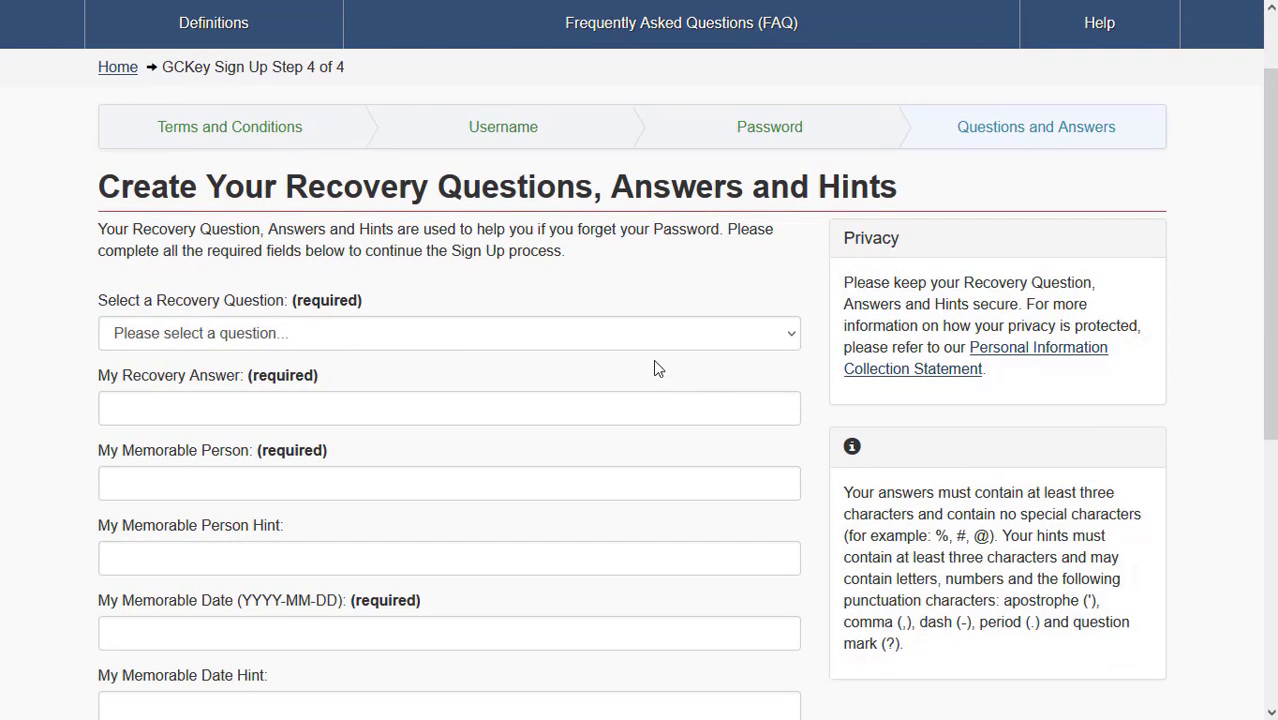
left_click(657, 335)
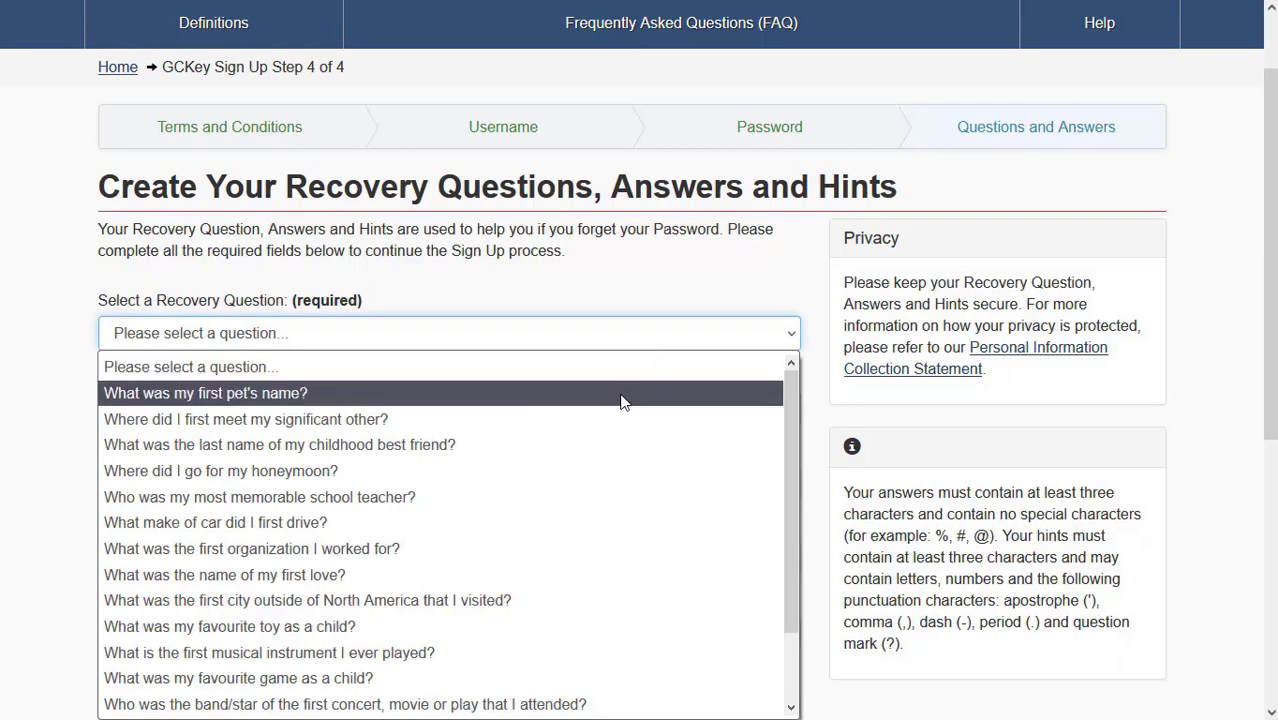
left_click(618, 394)
left_click(451, 414)
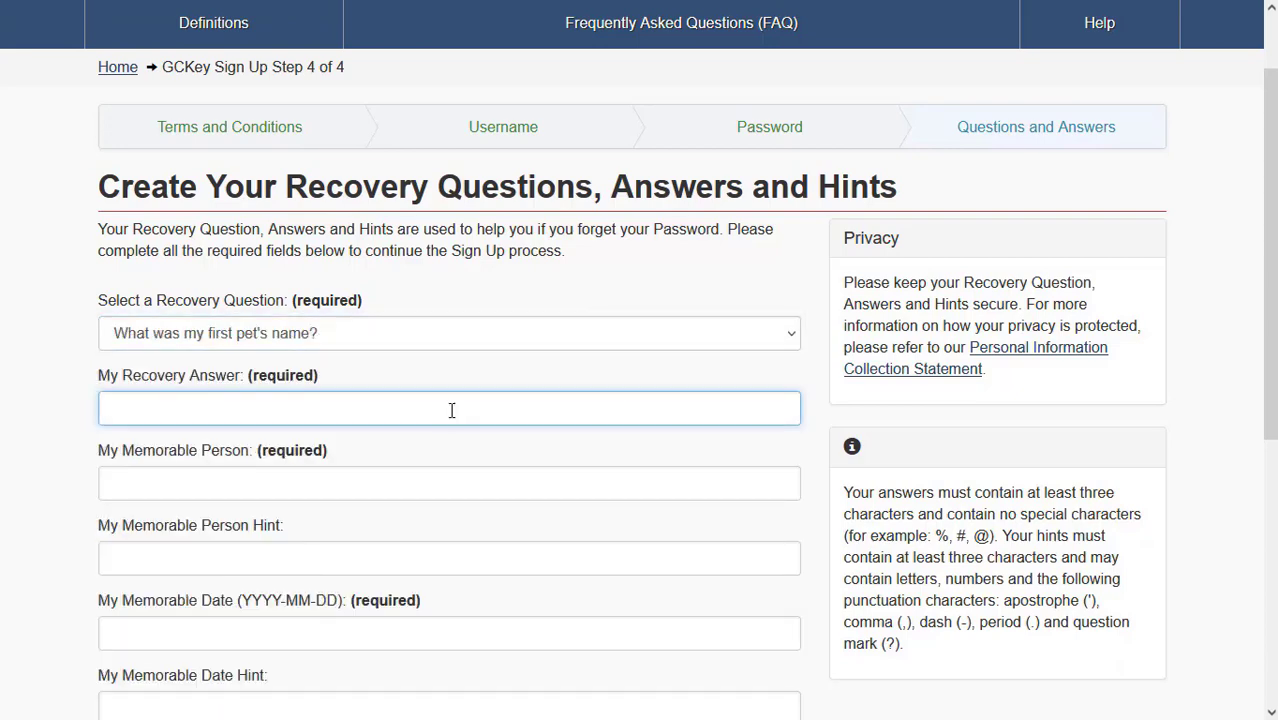
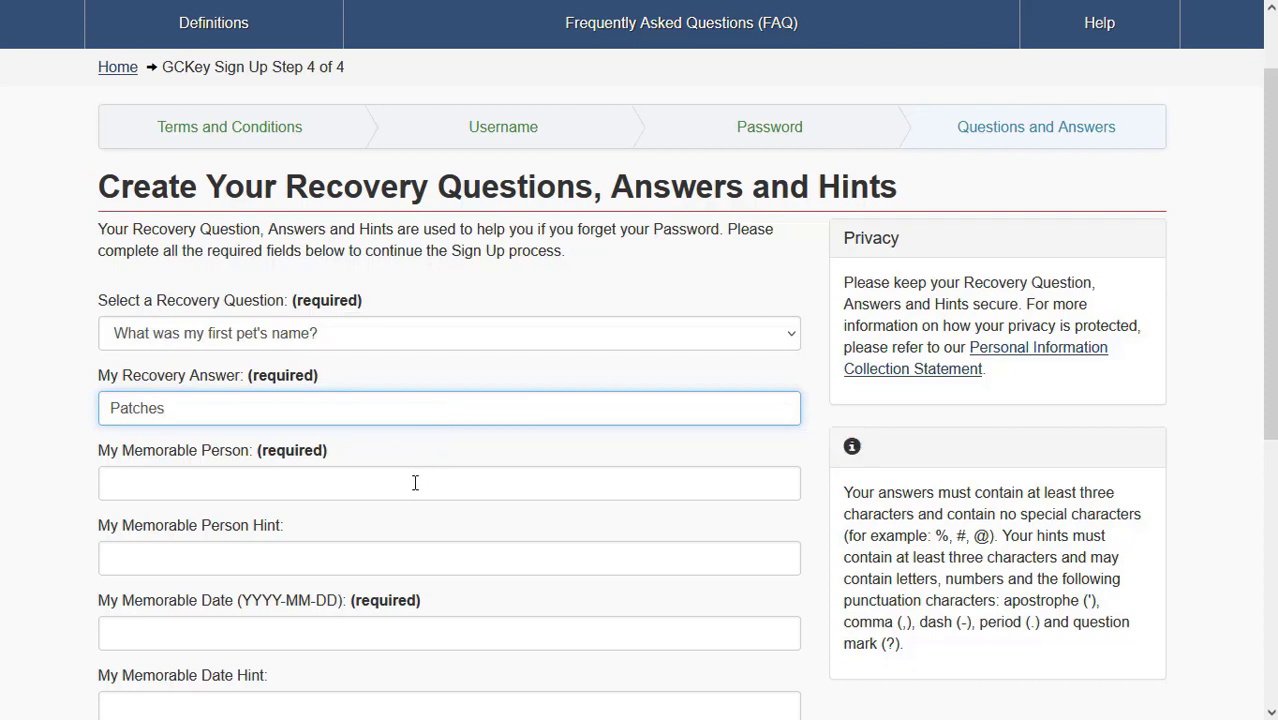
left_click(415, 483)
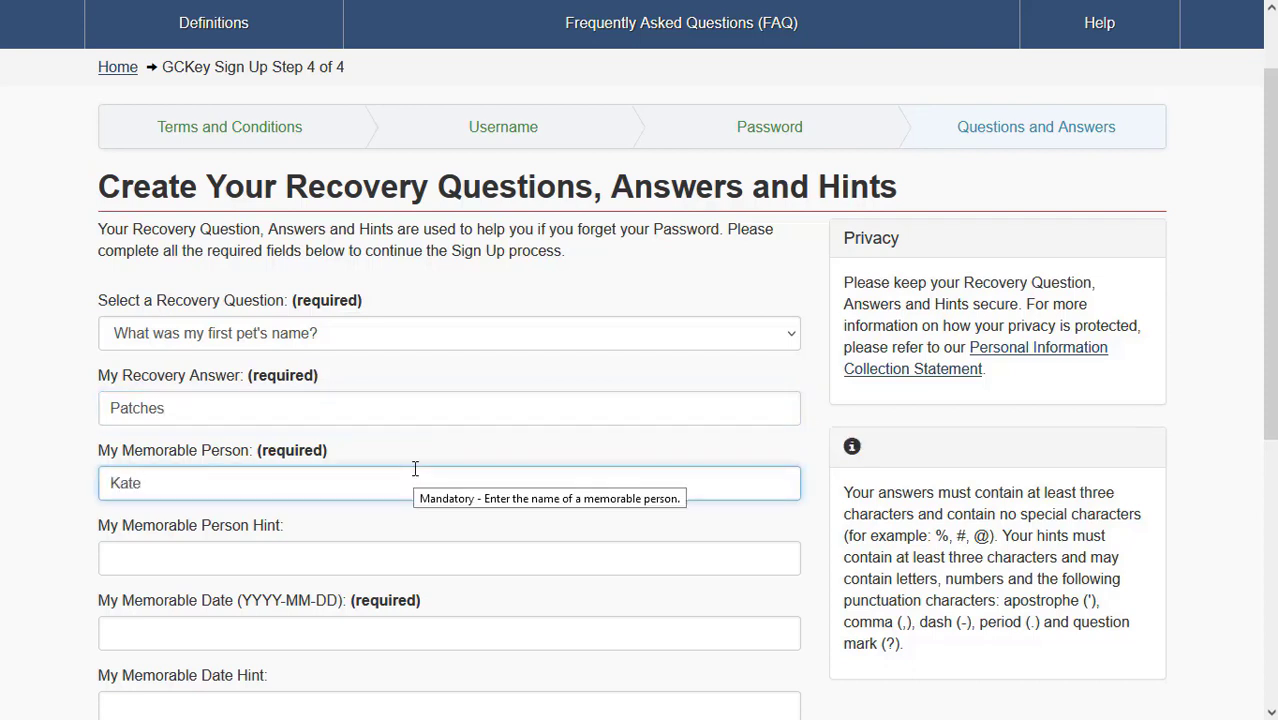
left_click(395, 570)
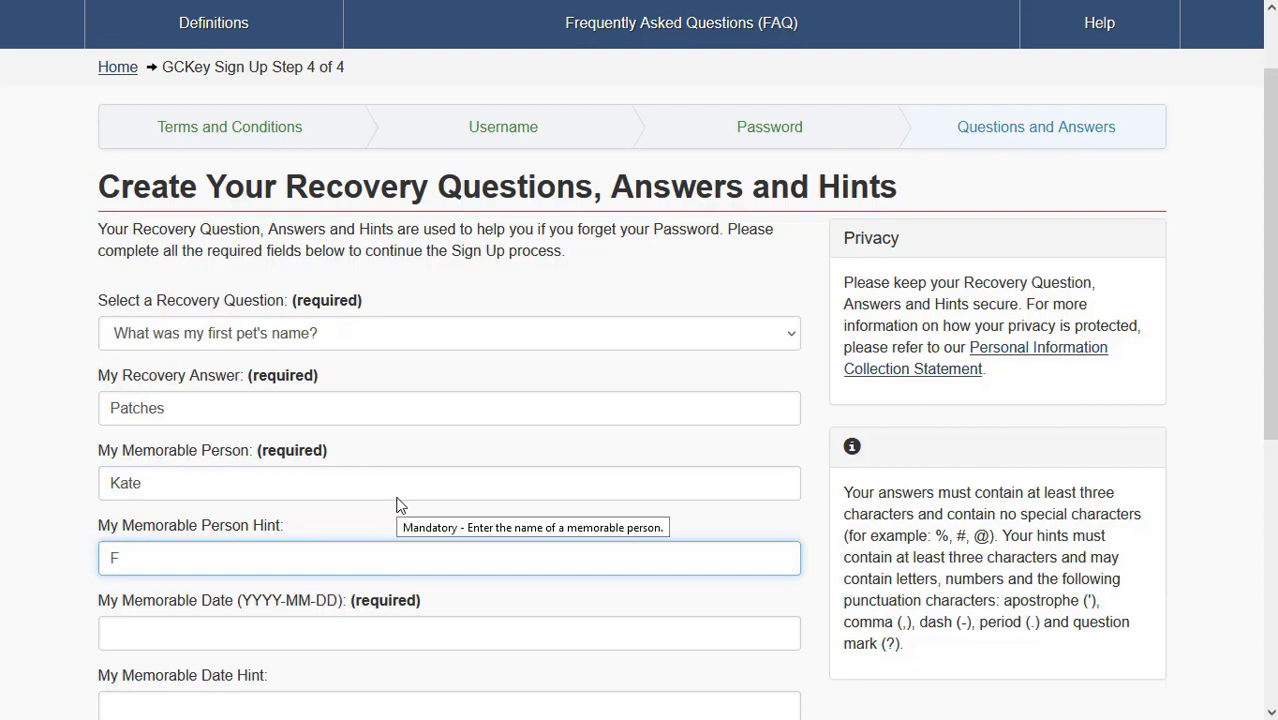
Step: Submit the recovery details and continue back to the Government of Canada service
scroll(385, 495, "down", 2)
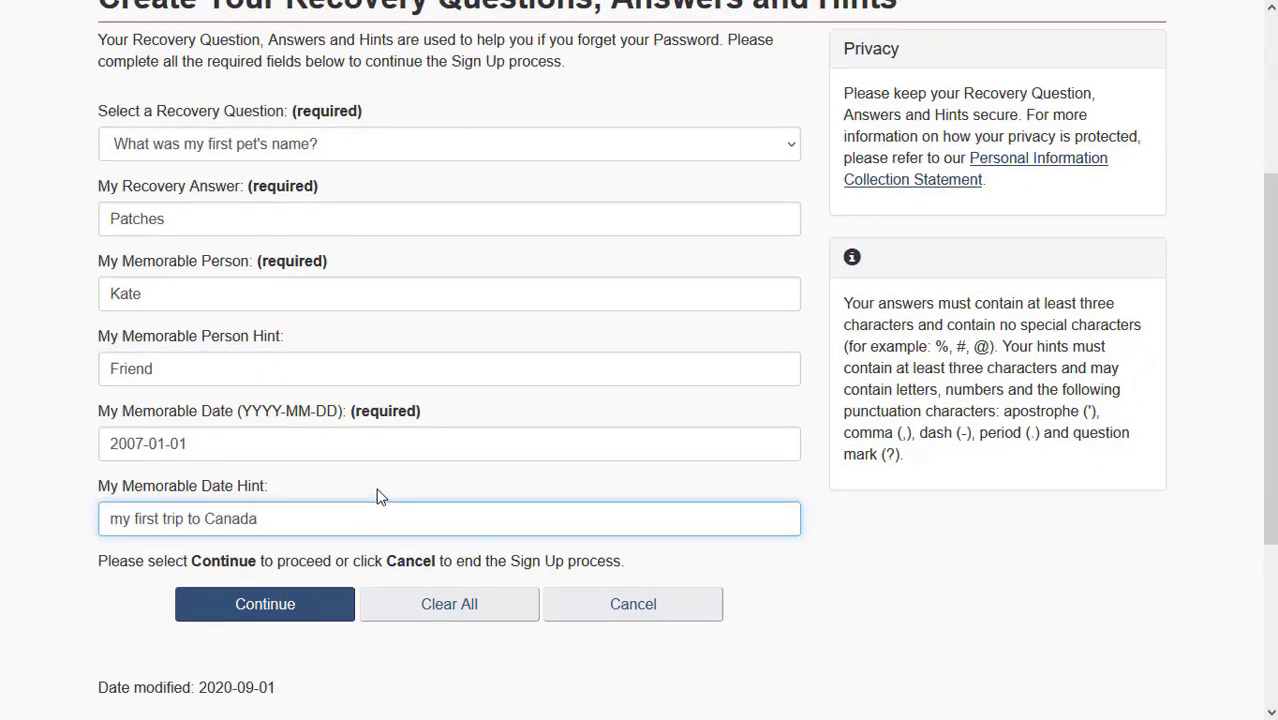
scroll(574, 234, "up", 1)
scroll(587, 461, "down", 1)
scroll(587, 461, "down", 2)
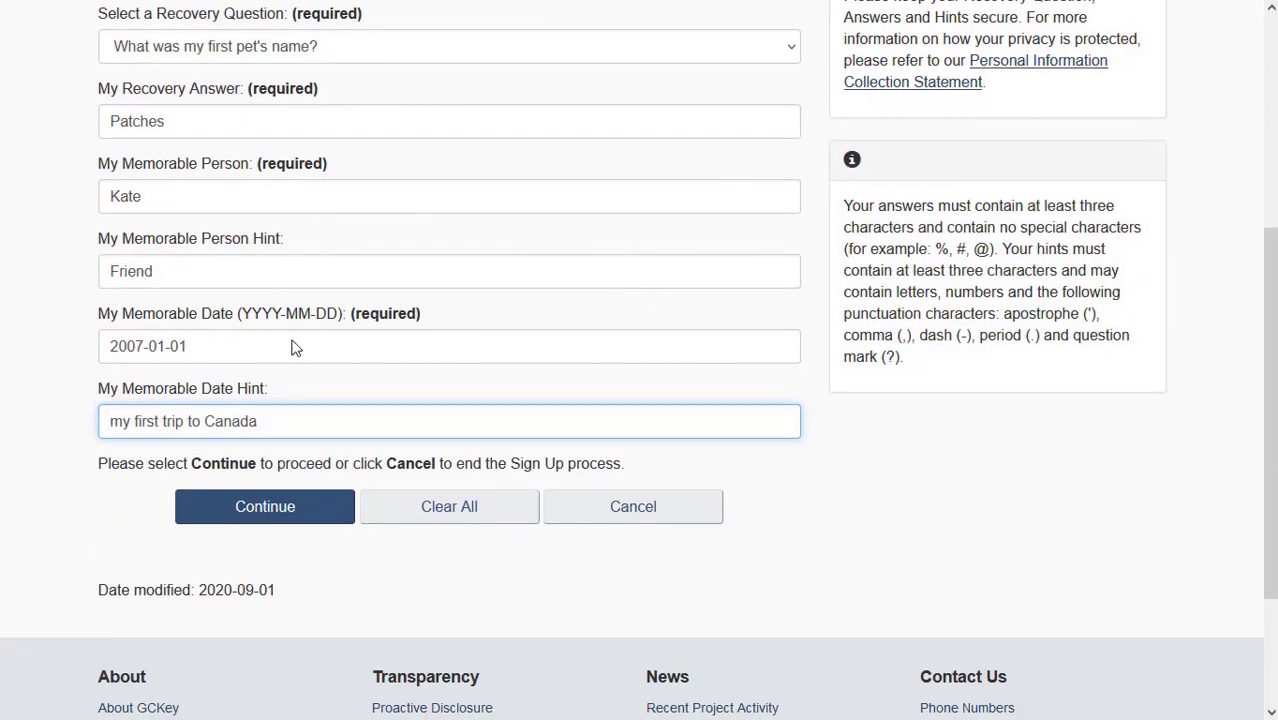
left_click(277, 516)
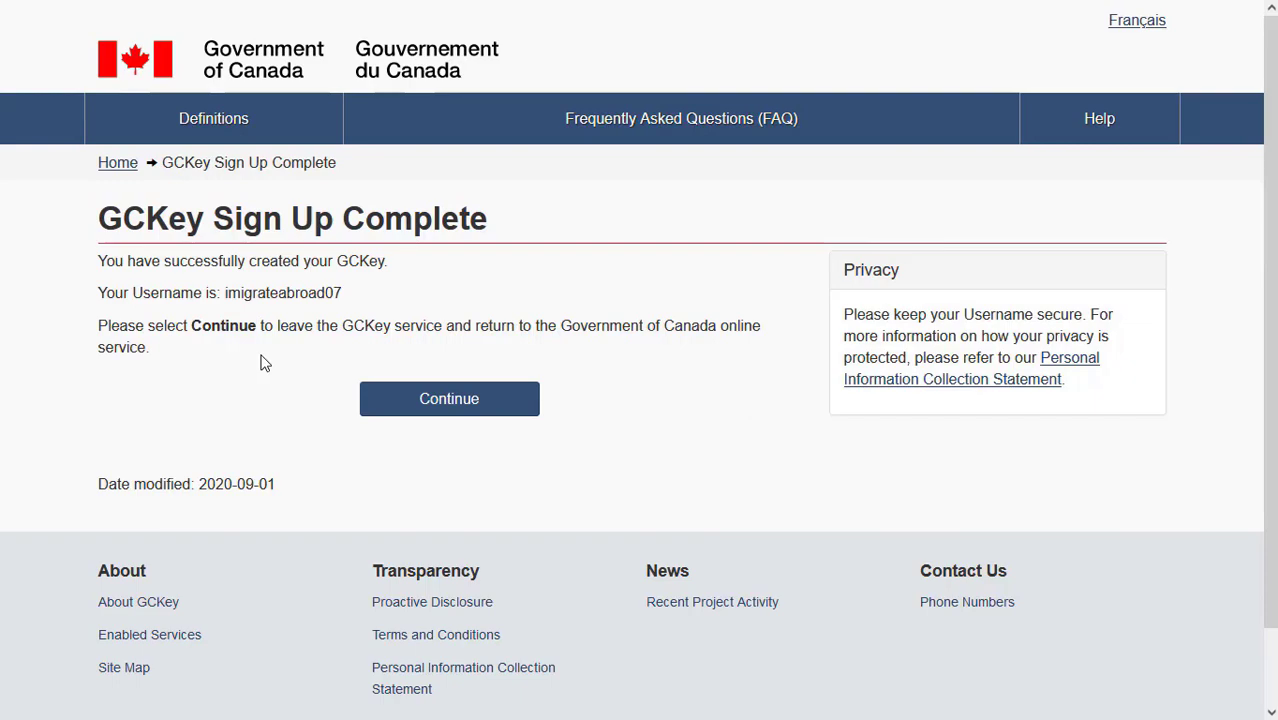
left_click(481, 409)
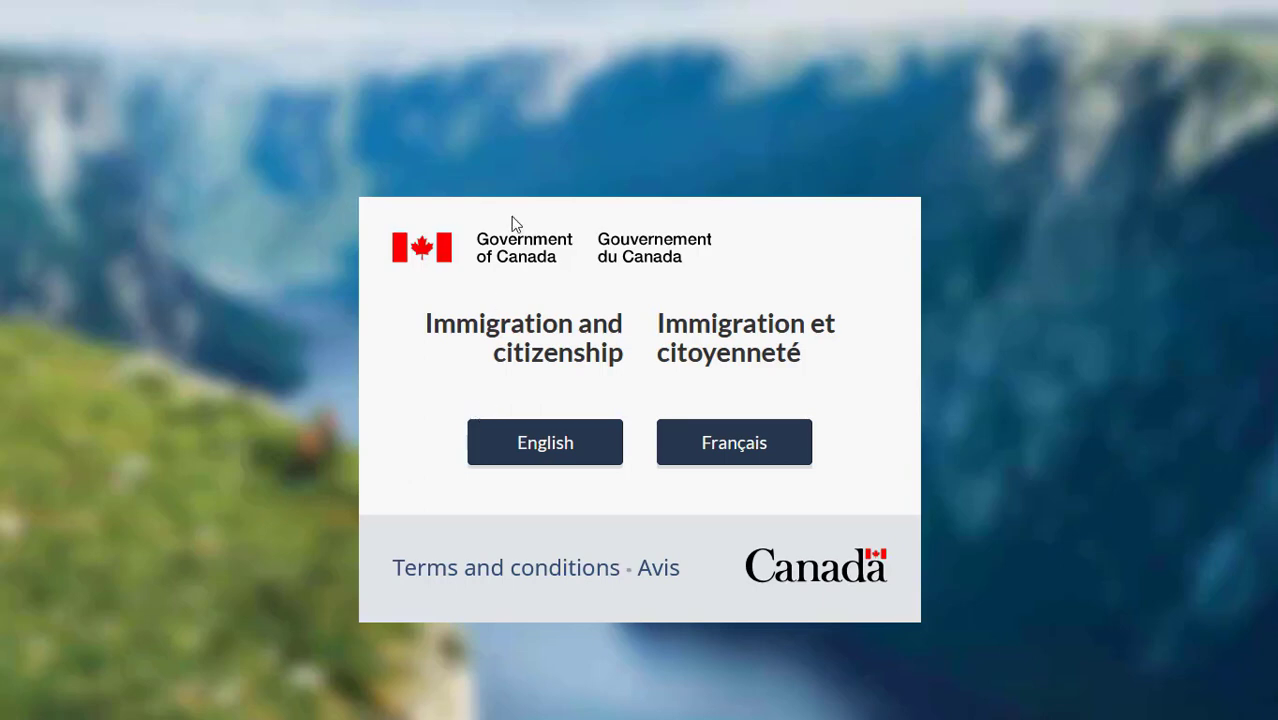
Step: Open the English site and reach the Sign in or create an account page
left_click(548, 452)
scroll(494, 483, "down", 5)
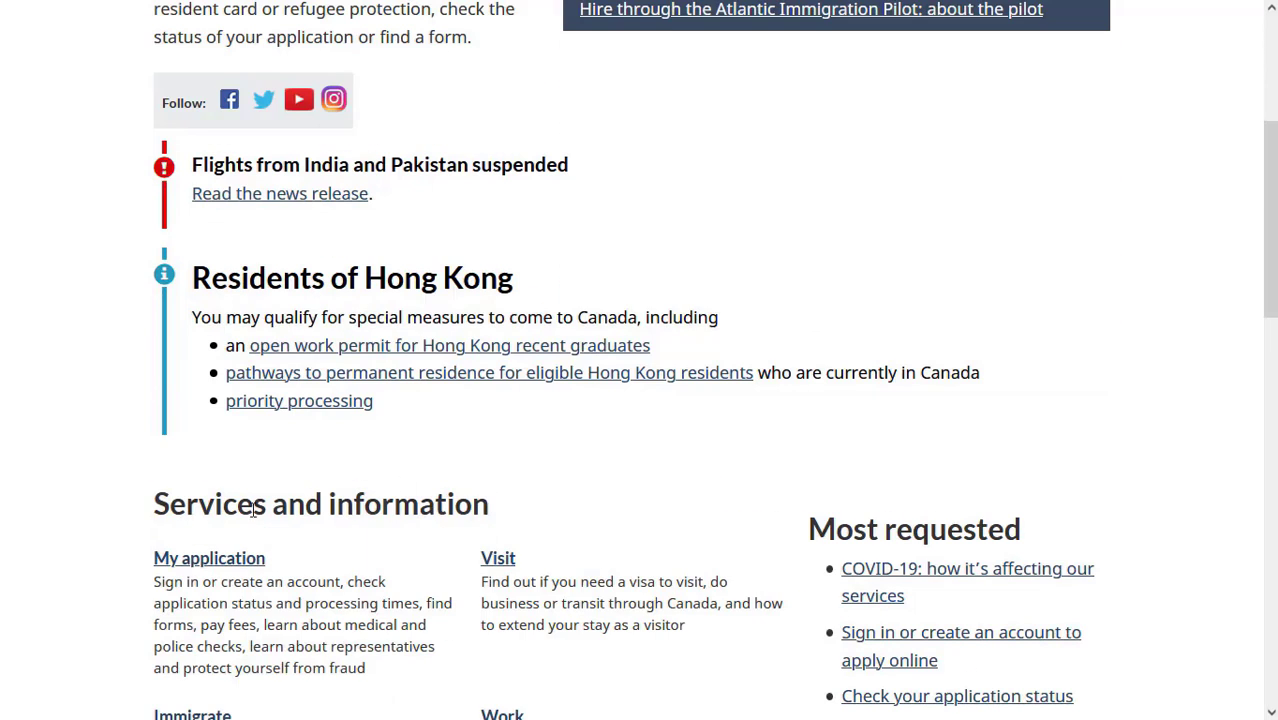
left_click(210, 560)
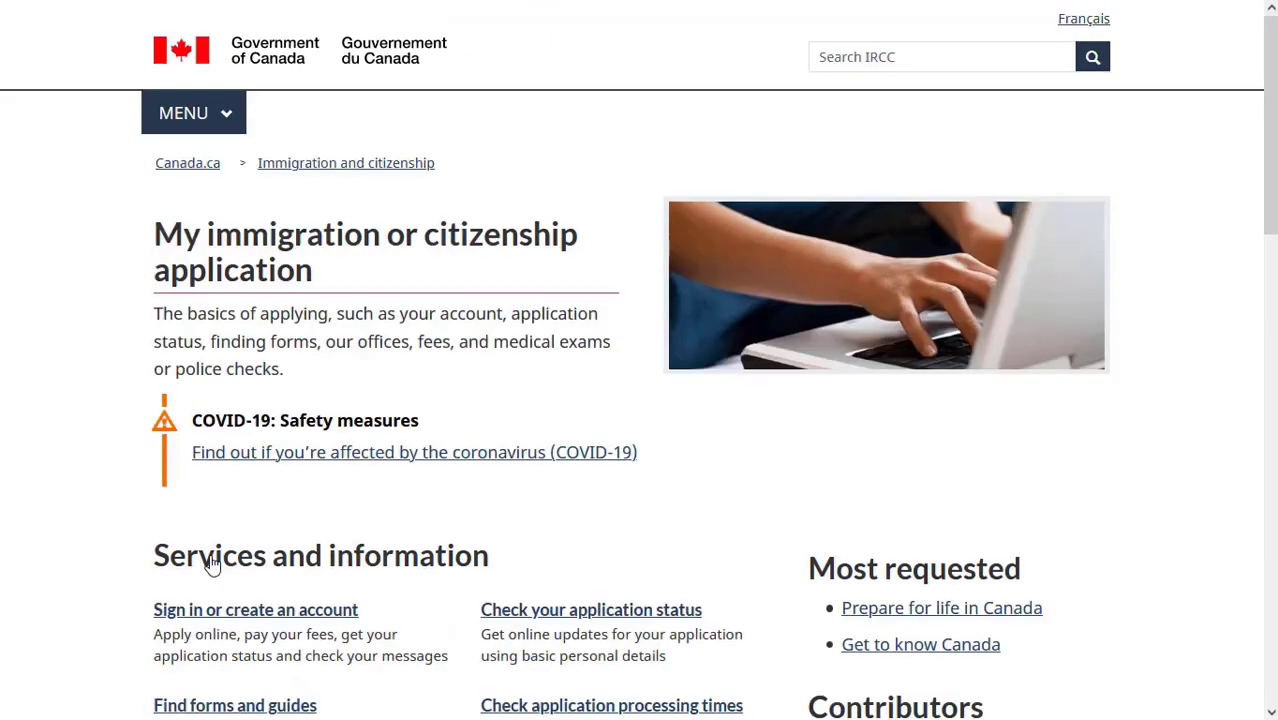
left_click(265, 617)
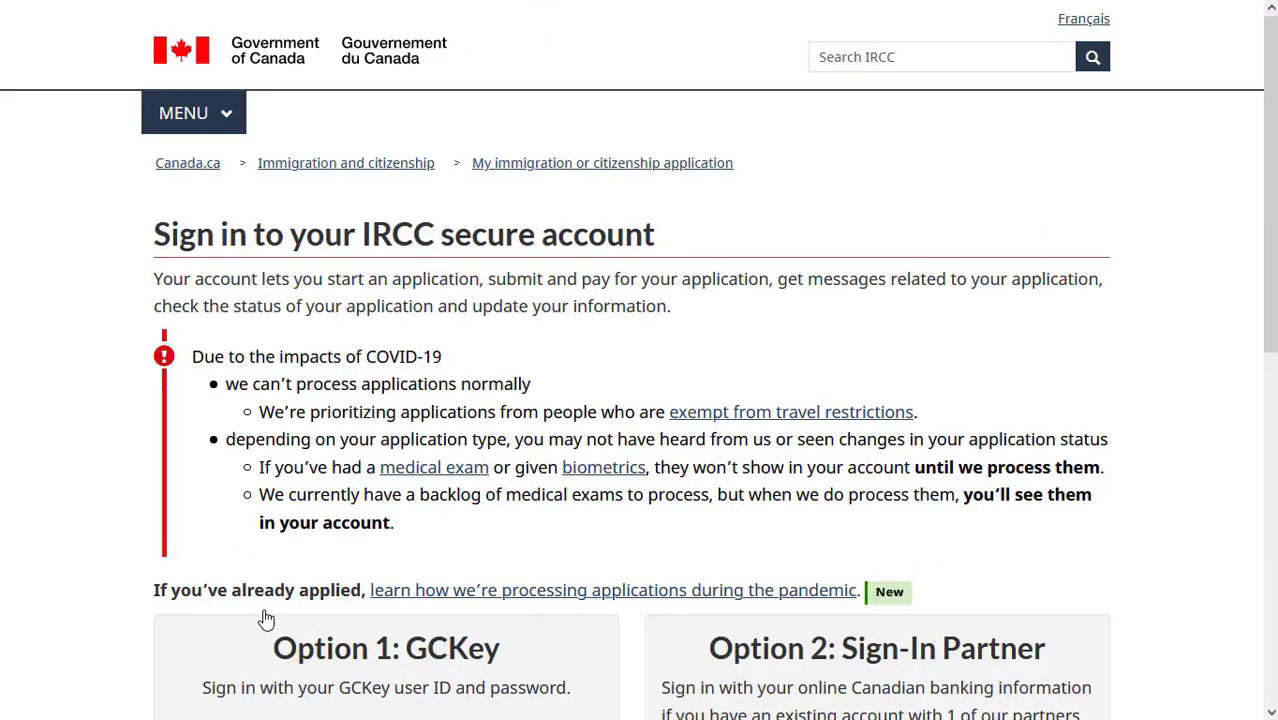
Step: Sign in with GCKey and accept the IRCC terms and conditions
scroll(345, 590, "down", 3)
left_click(364, 590)
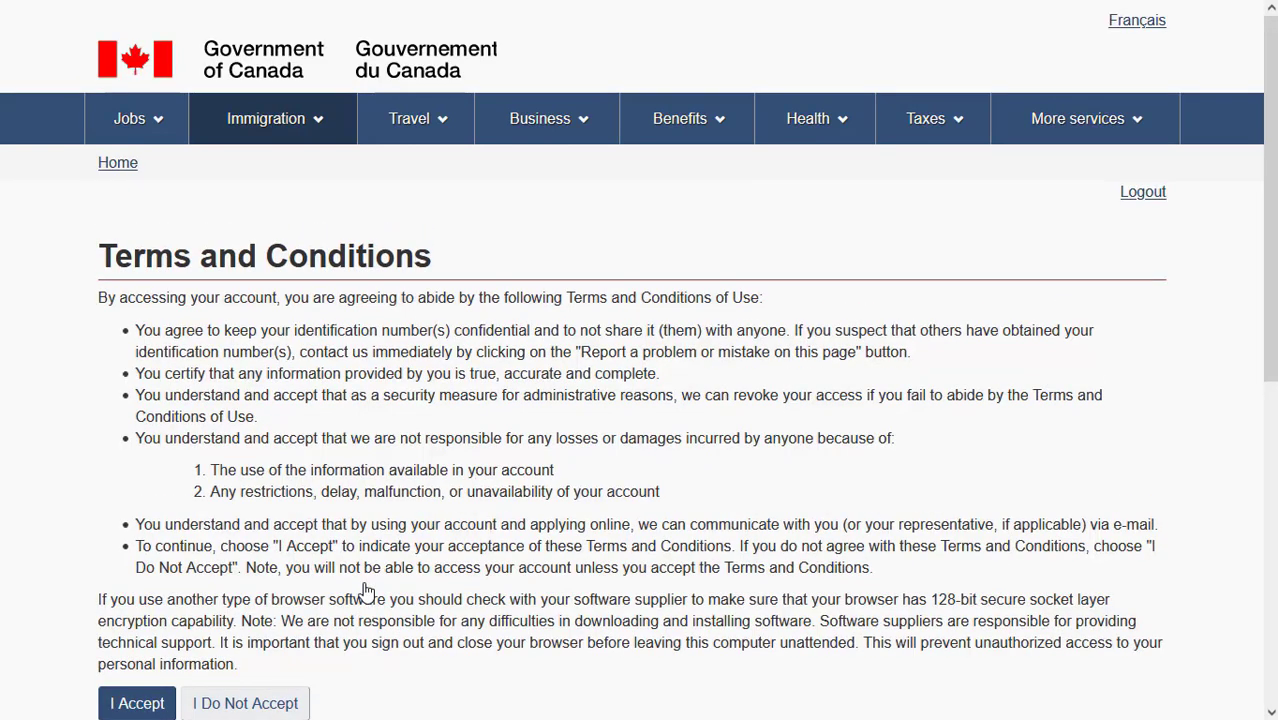
scroll(365, 590, "down", 5)
left_click(158, 428)
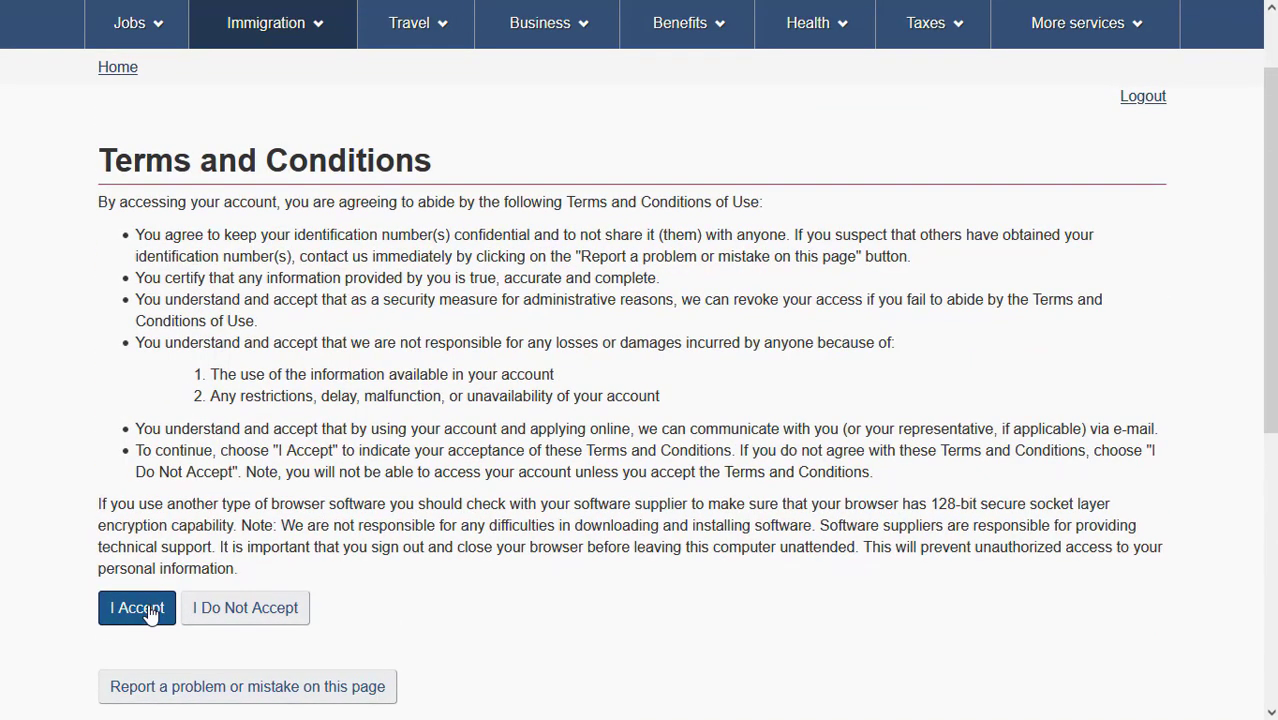
left_click(150, 614)
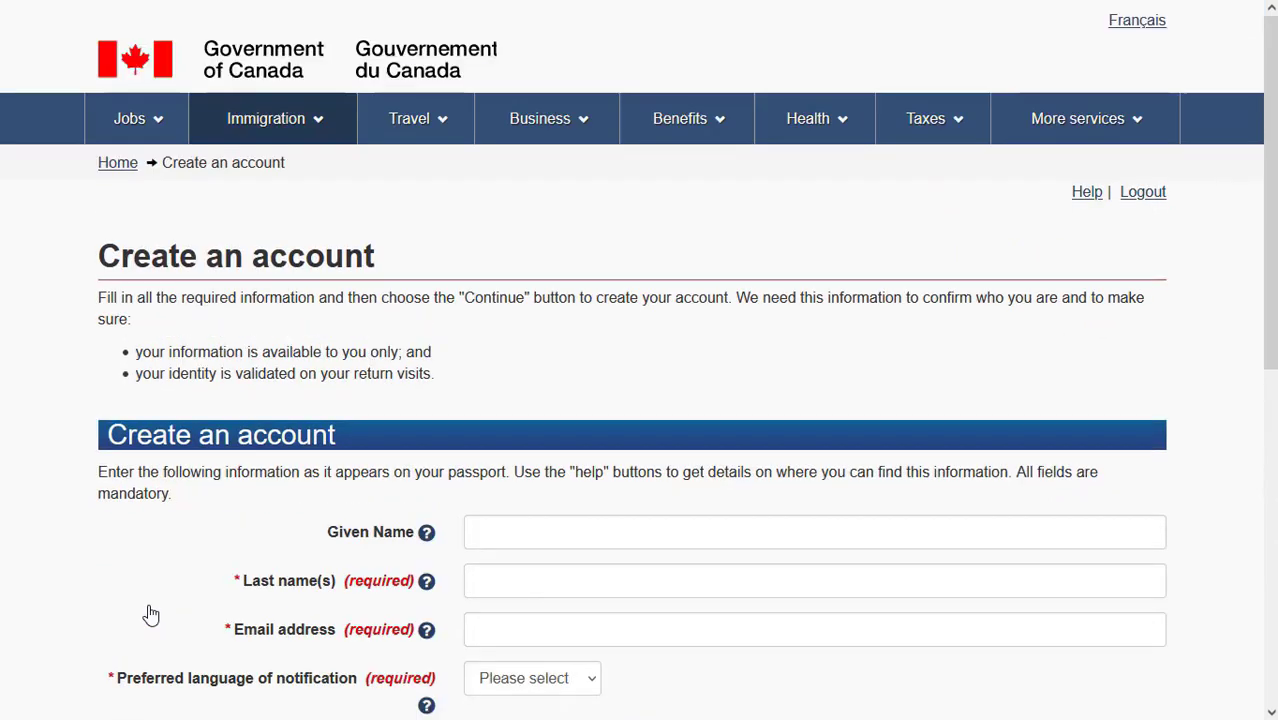
Step: Enter the given name, last name and e-mail, pick English notifications, and submit
scroll(150, 610, "down", 2)
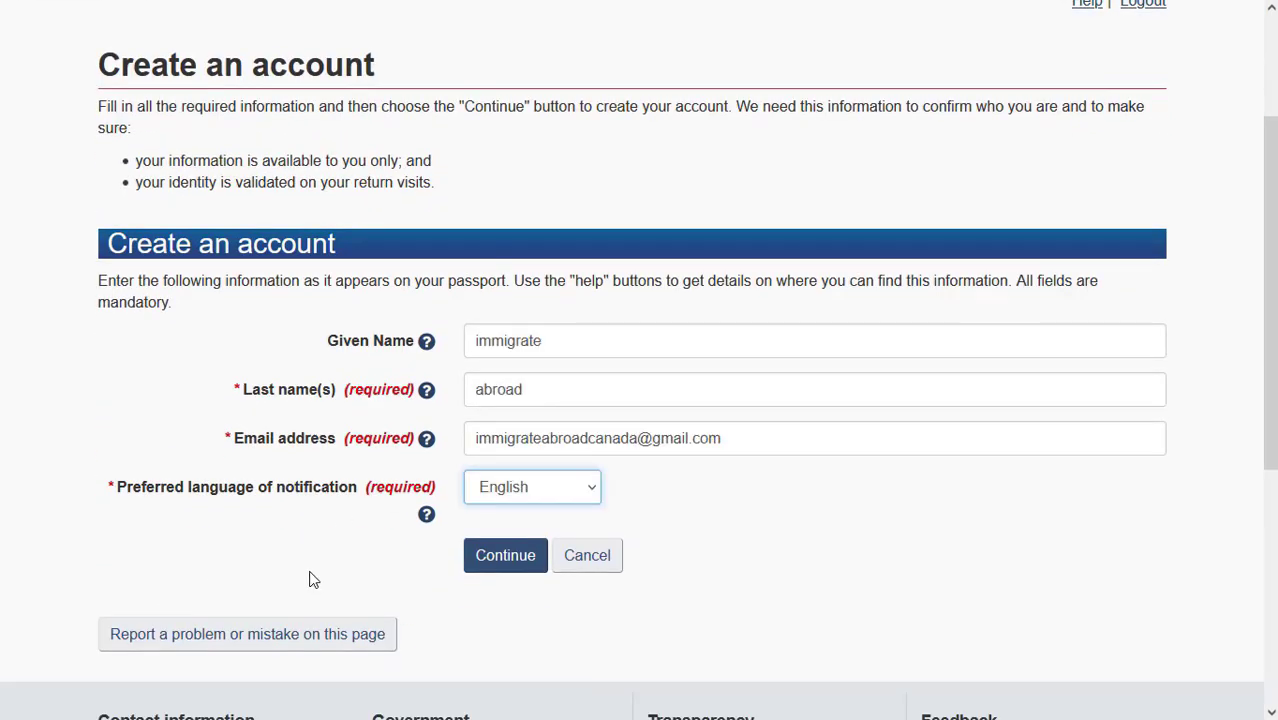
left_click(314, 570)
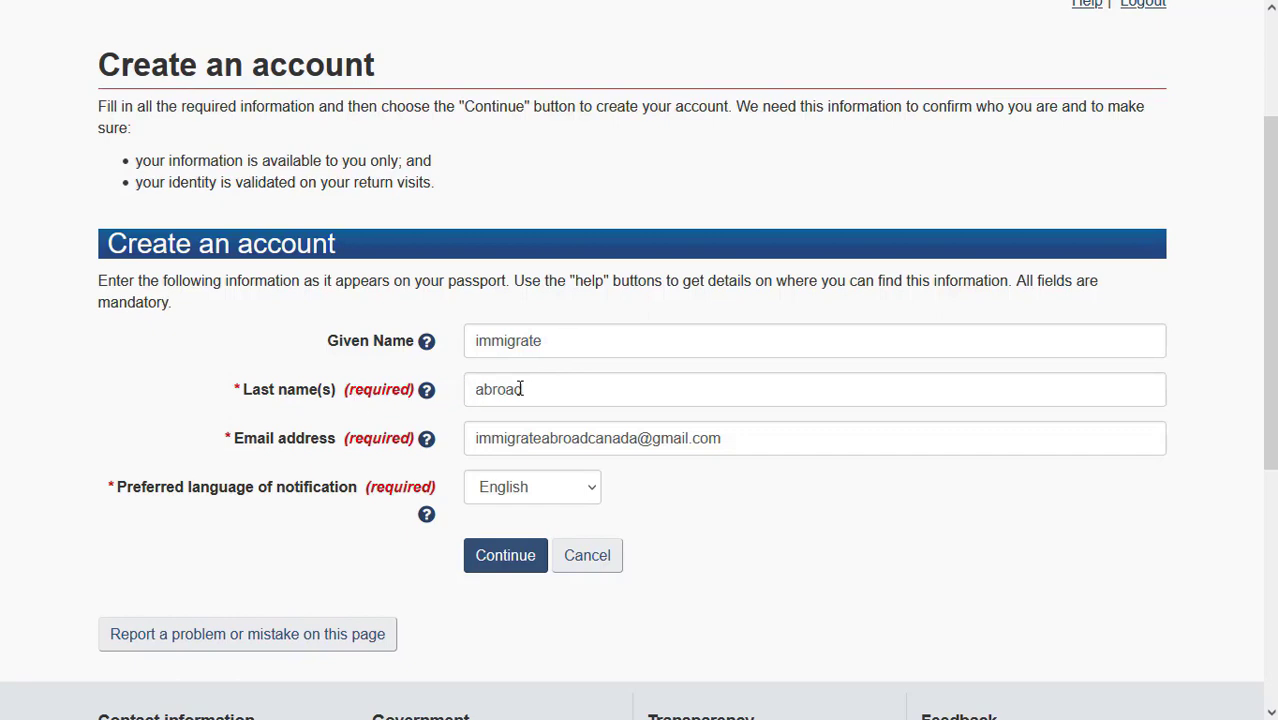
left_click(522, 563)
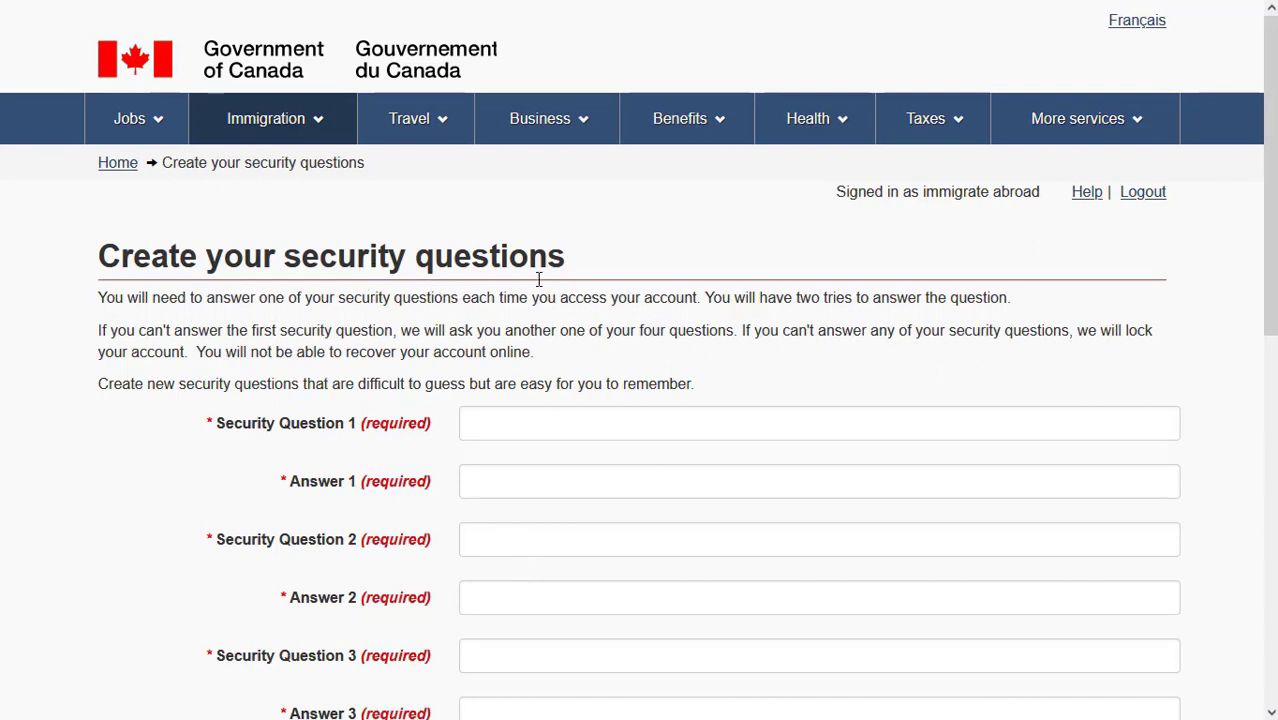
Step: Enter four security questions with their answers and submit them
scroll(338, 356, "down", 2)
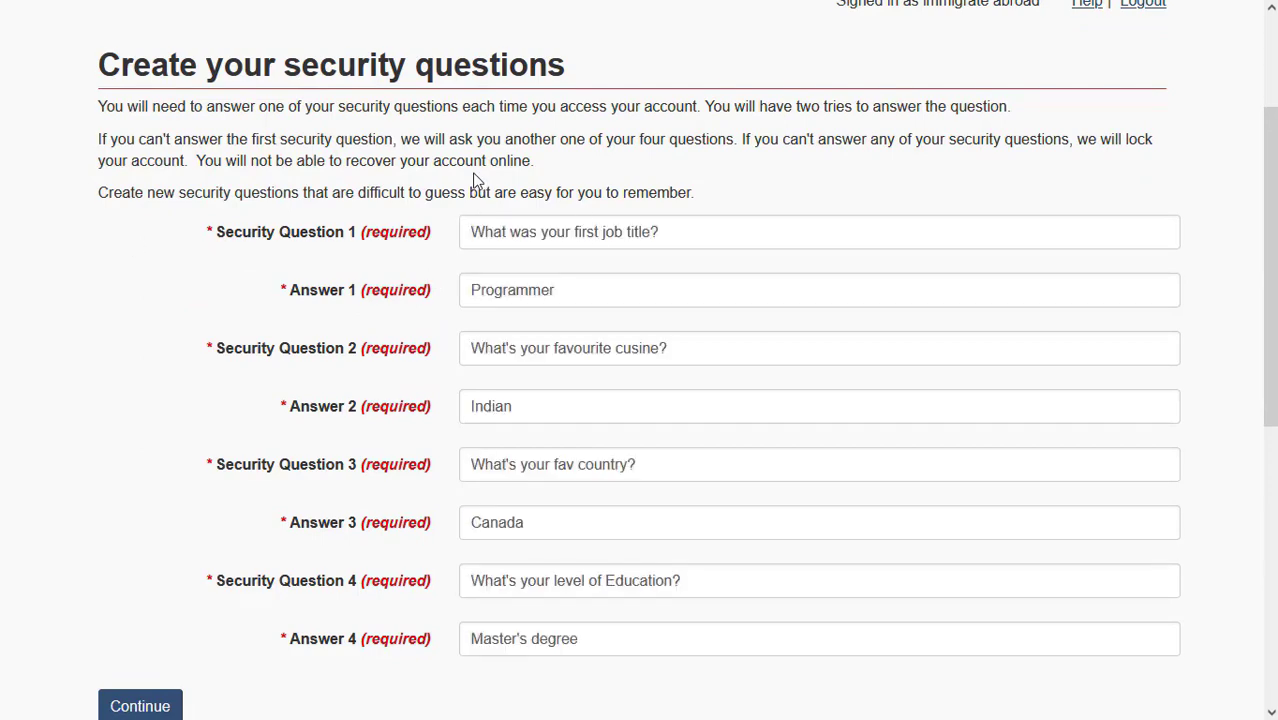
scroll(476, 188, "up", 2)
scroll(485, 211, "down", 2)
scroll(405, 242, "down", 3)
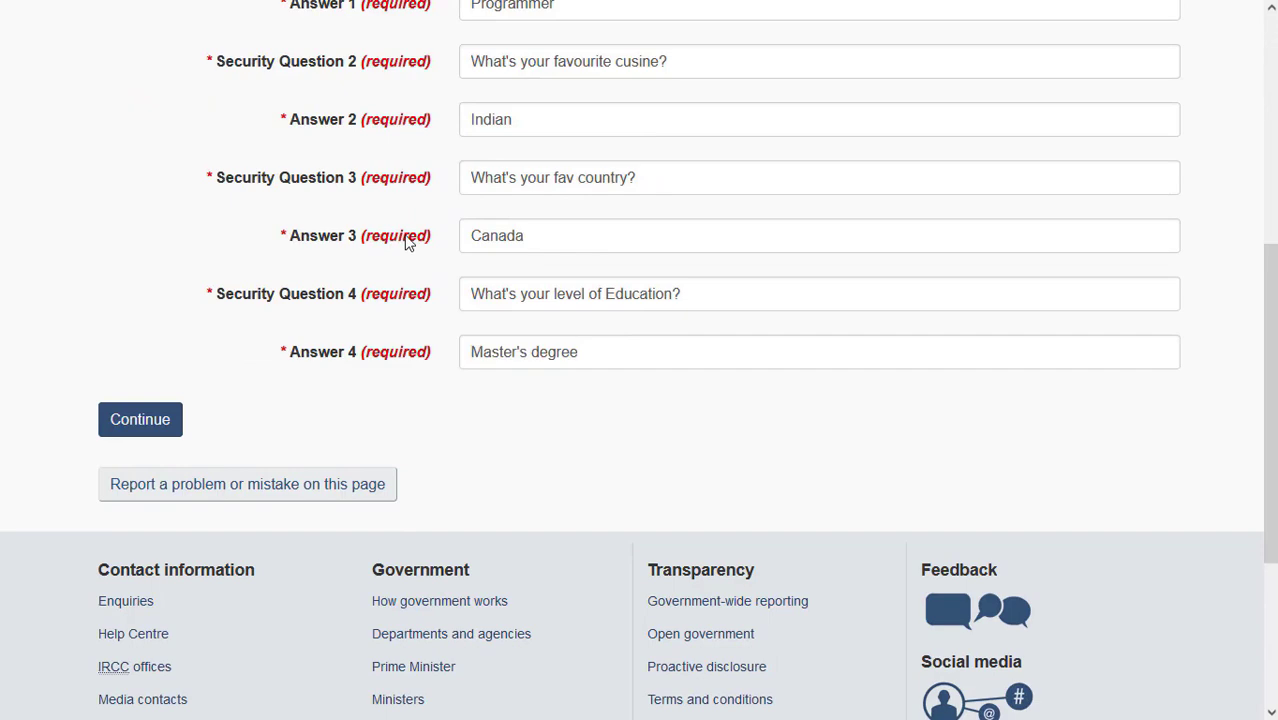
scroll(408, 237, "up", 2)
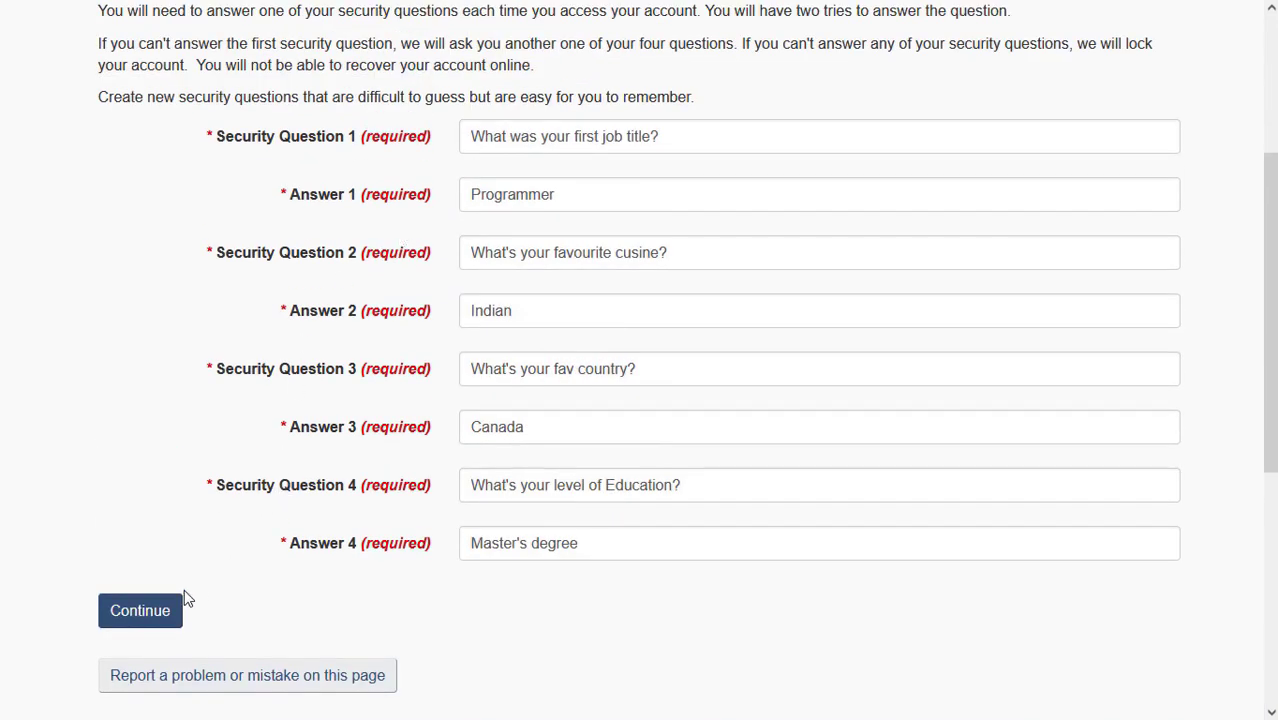
left_click(157, 613)
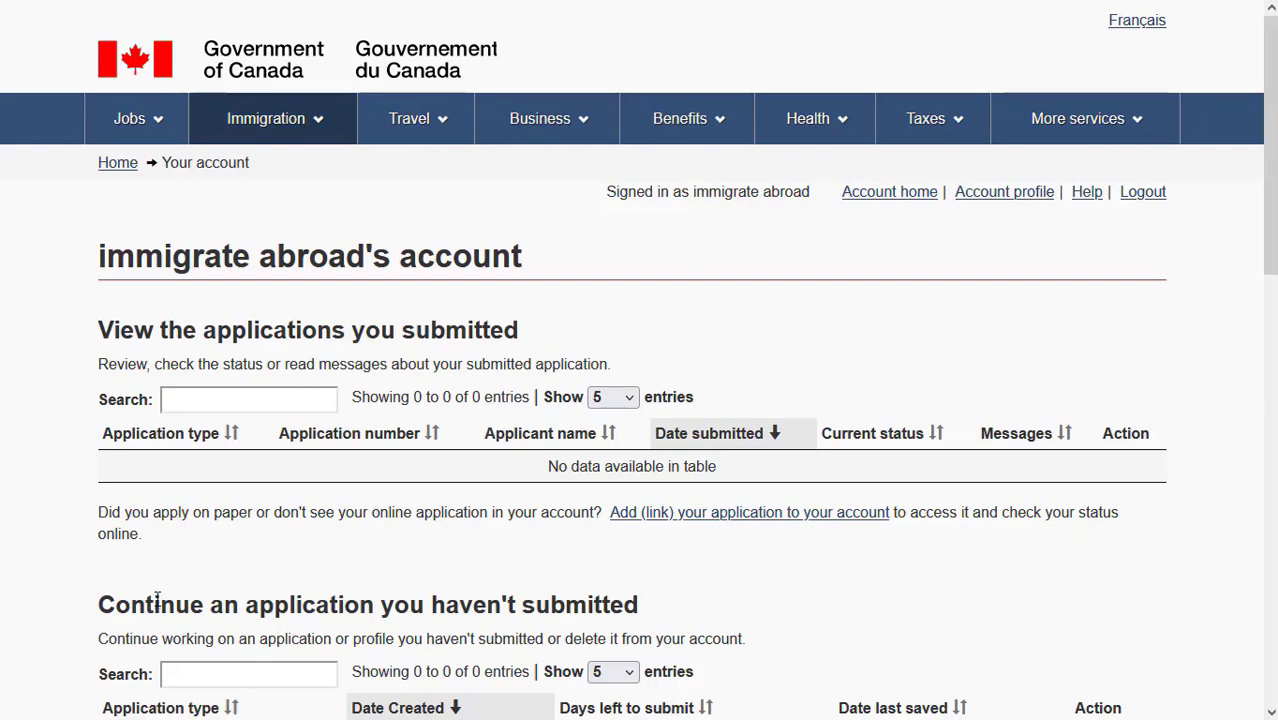
scroll(750, 228, "down", 4)
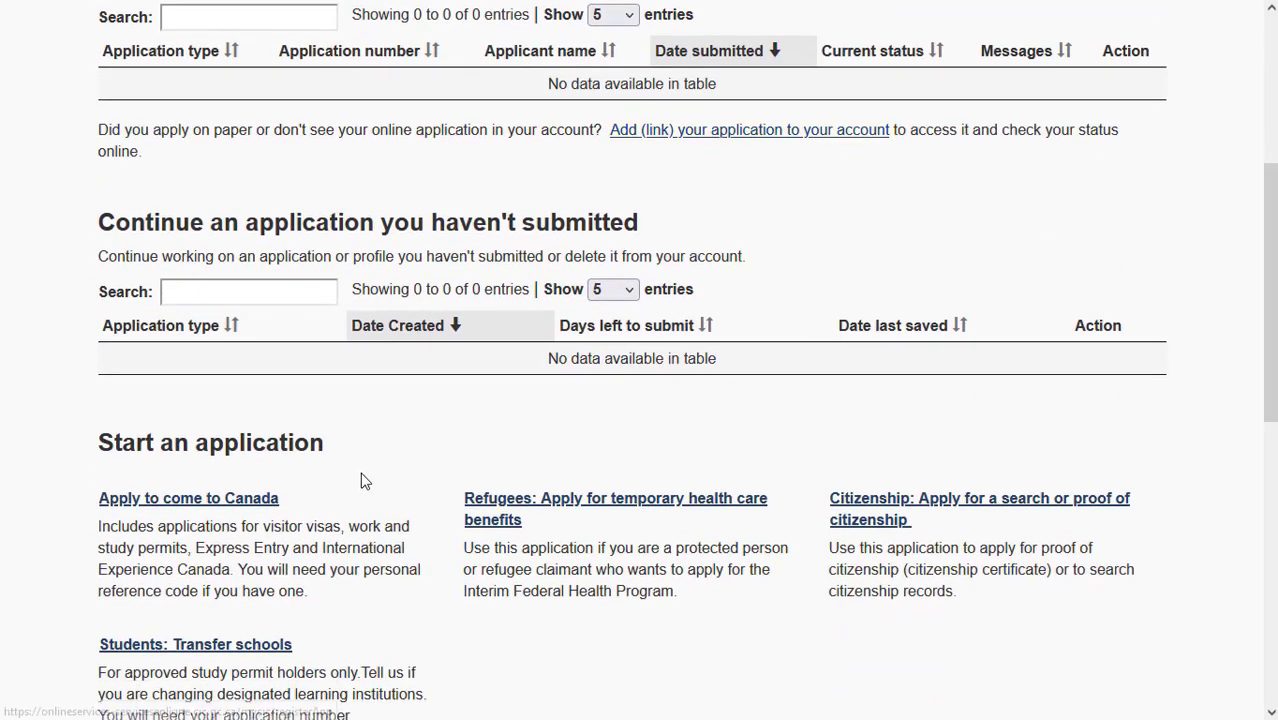
Step: Choose Apply to come to Canada and launch the Express Entry questionnaire
left_click(238, 500)
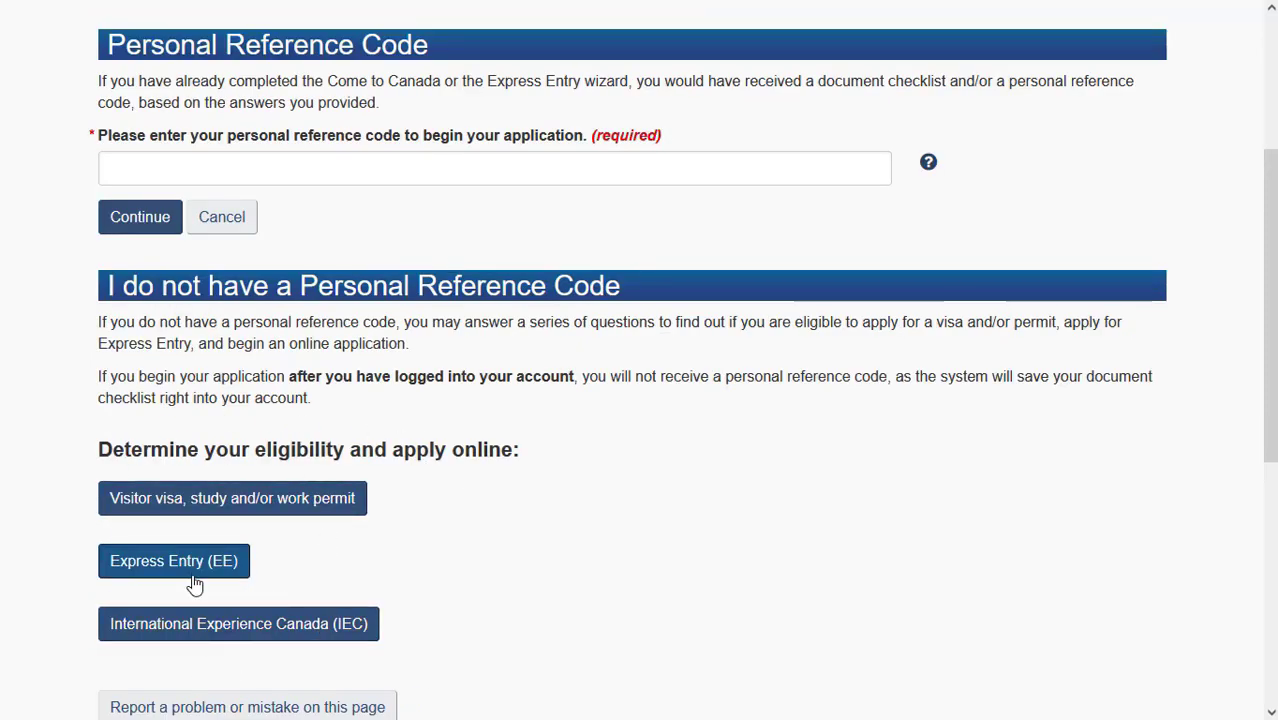
scroll(191, 580, "up", 1)
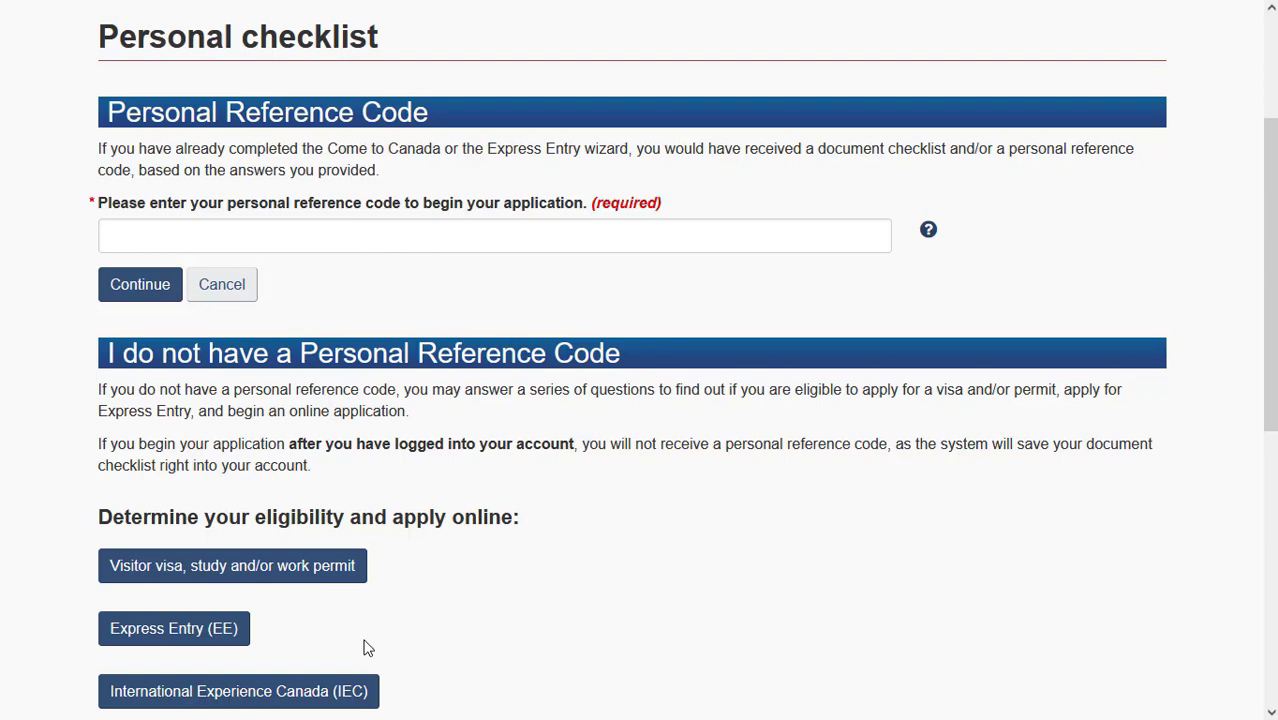
left_click(171, 638)
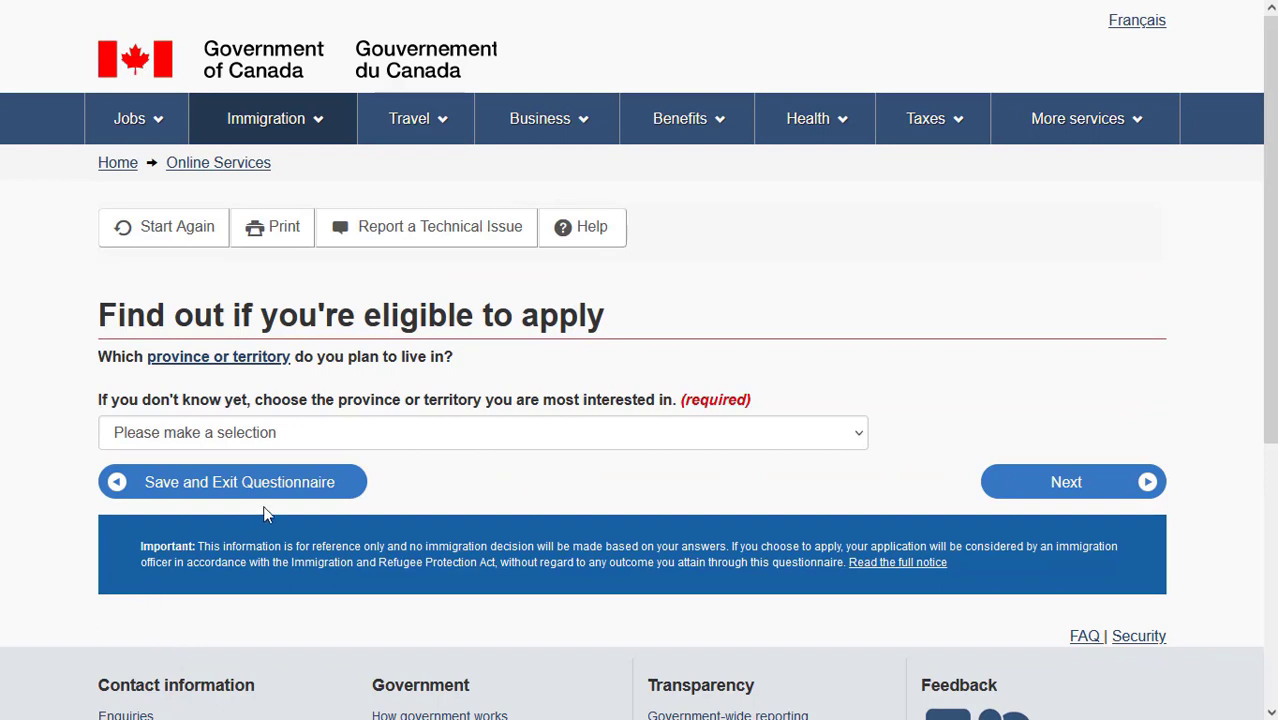
Step: Answer Alberta as province, IELTS as the test, and April 10, 2021 as test date
left_click(759, 442)
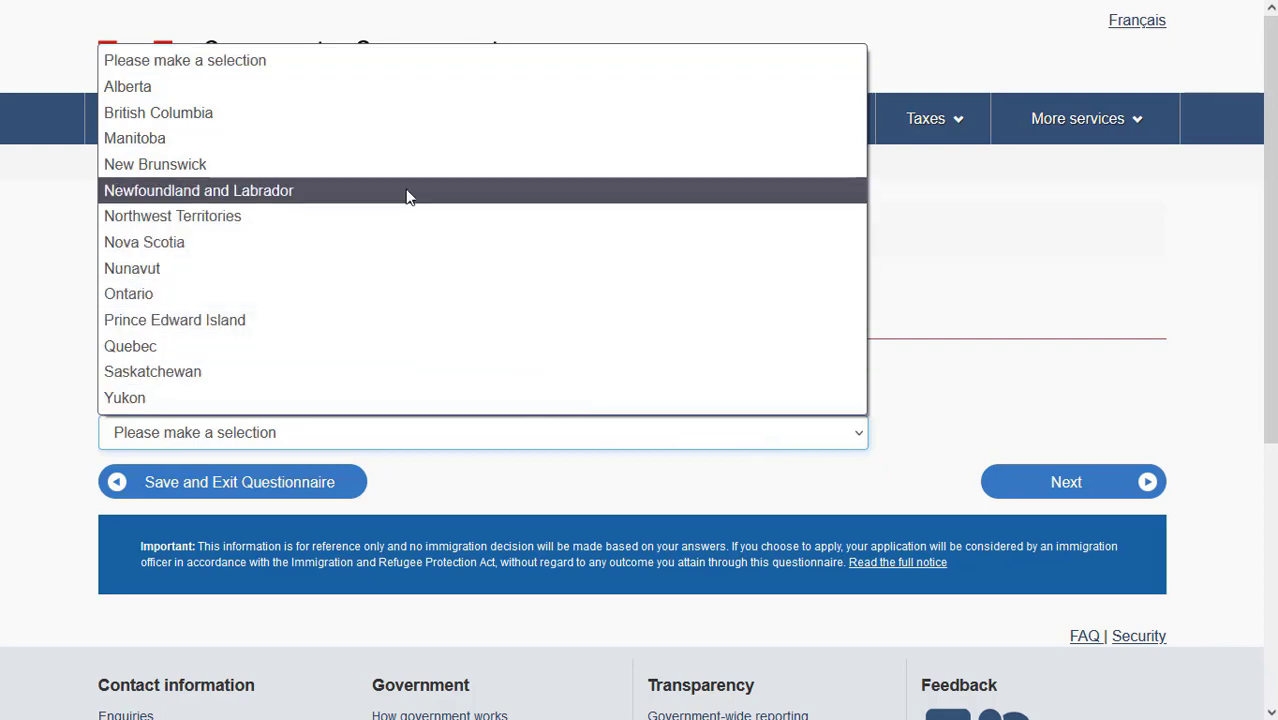
left_click(242, 88)
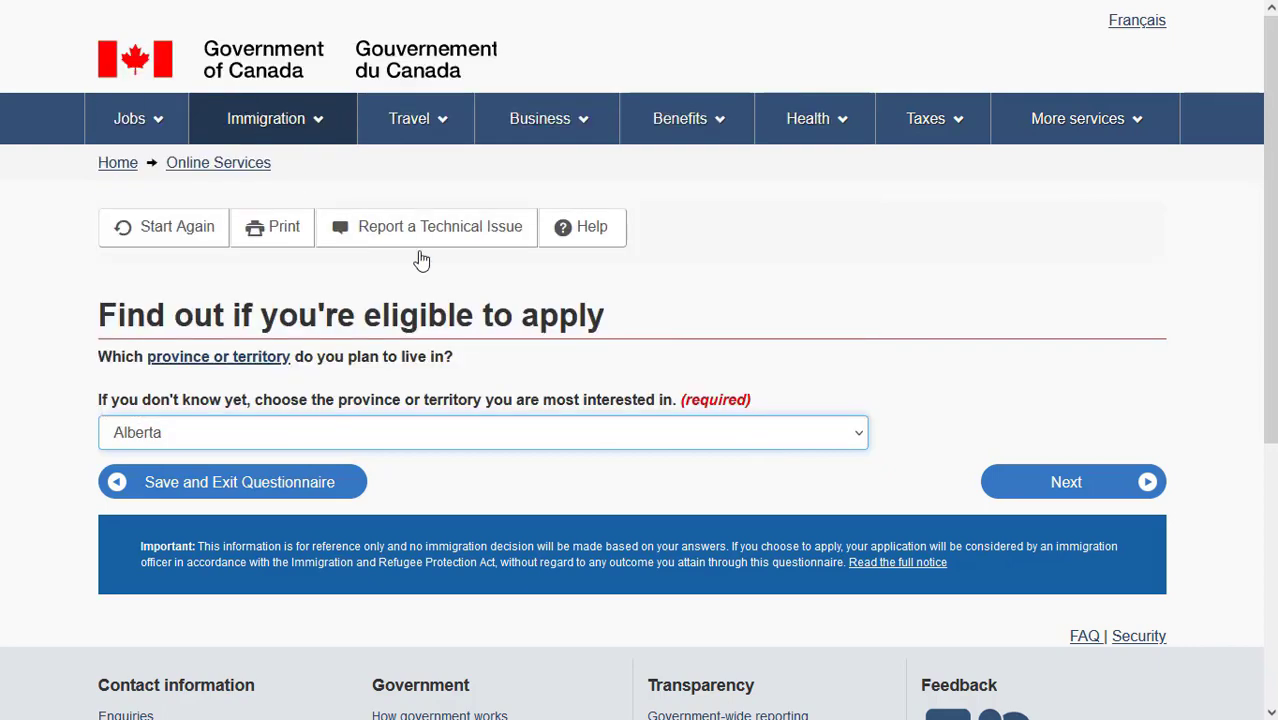
left_click(1078, 488)
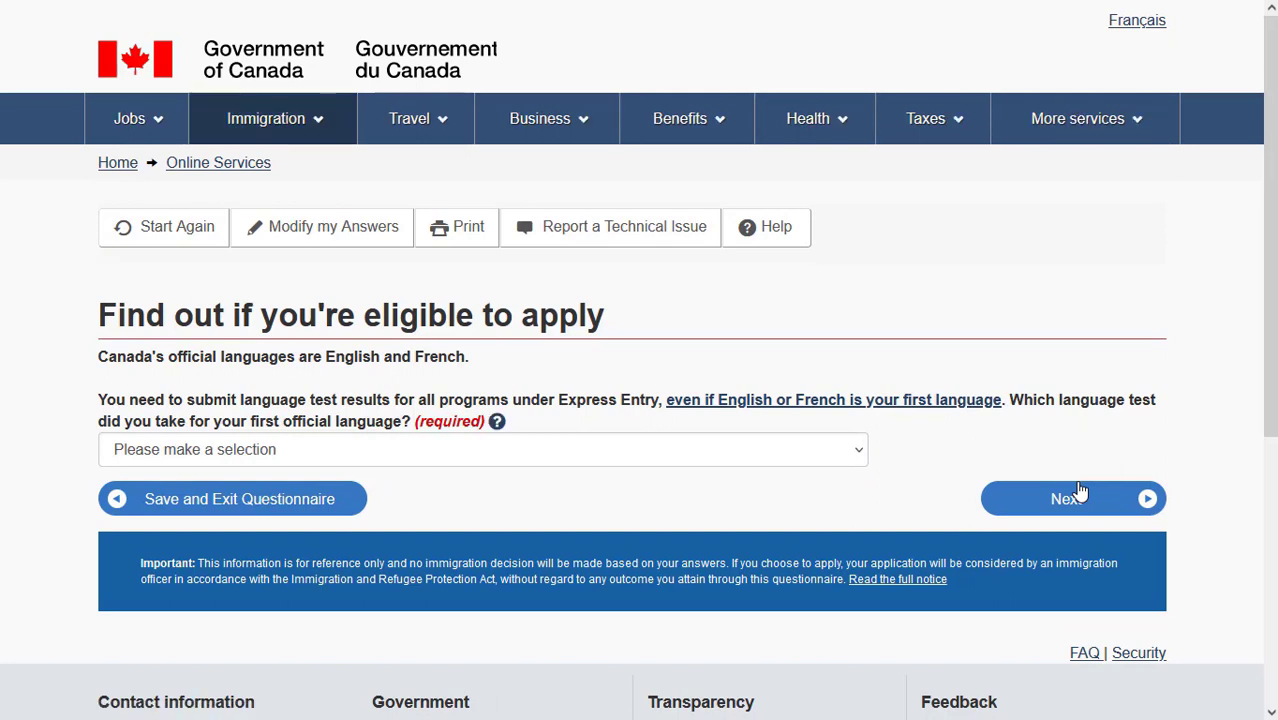
left_click(630, 457)
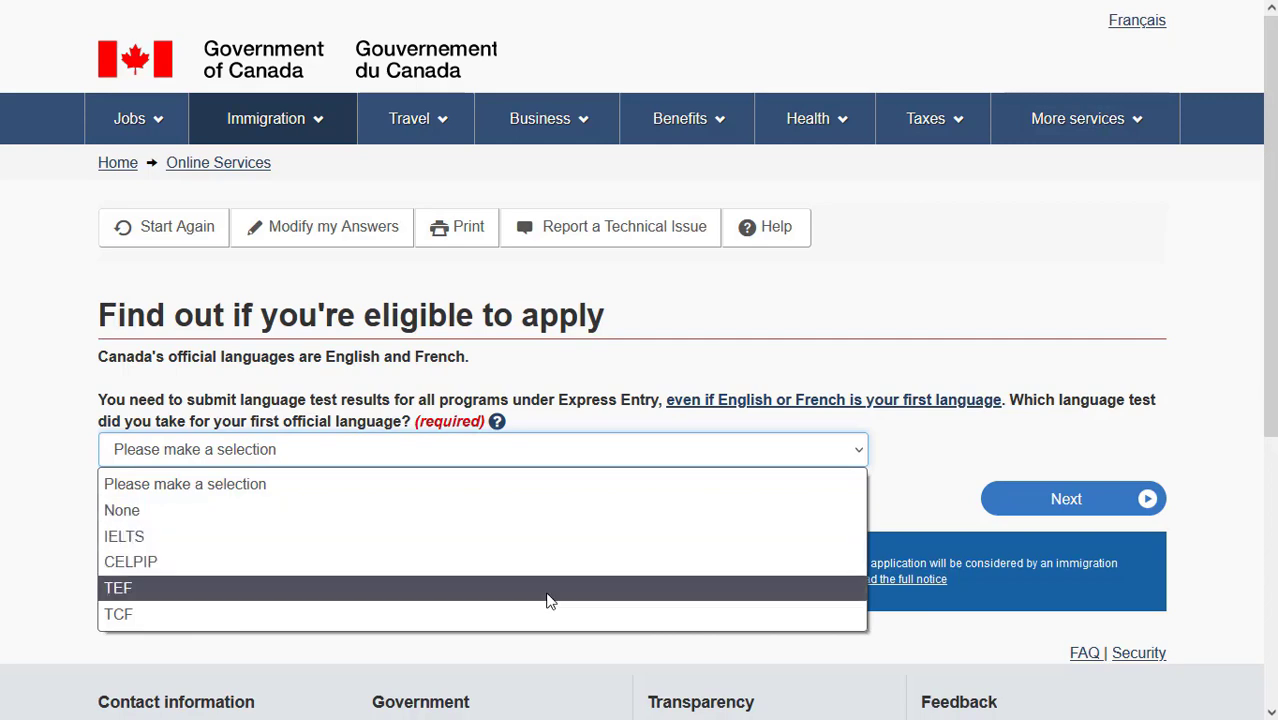
left_click(528, 540)
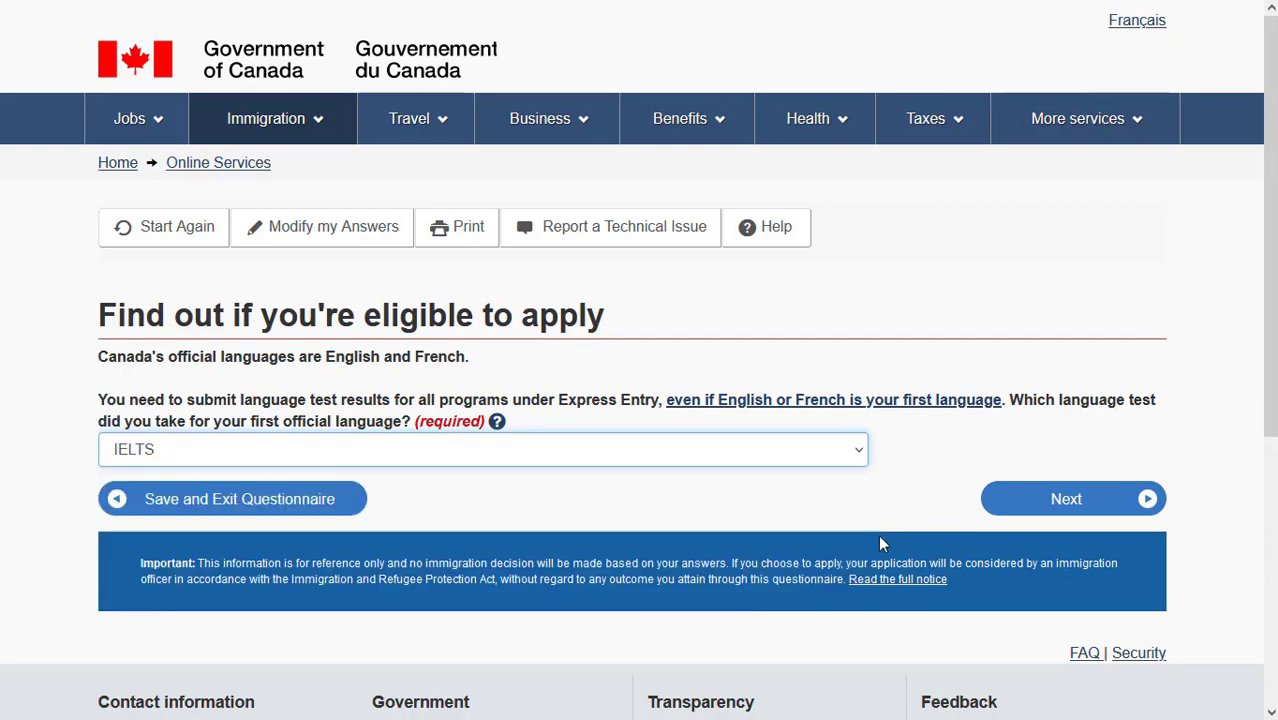
left_click(1087, 508)
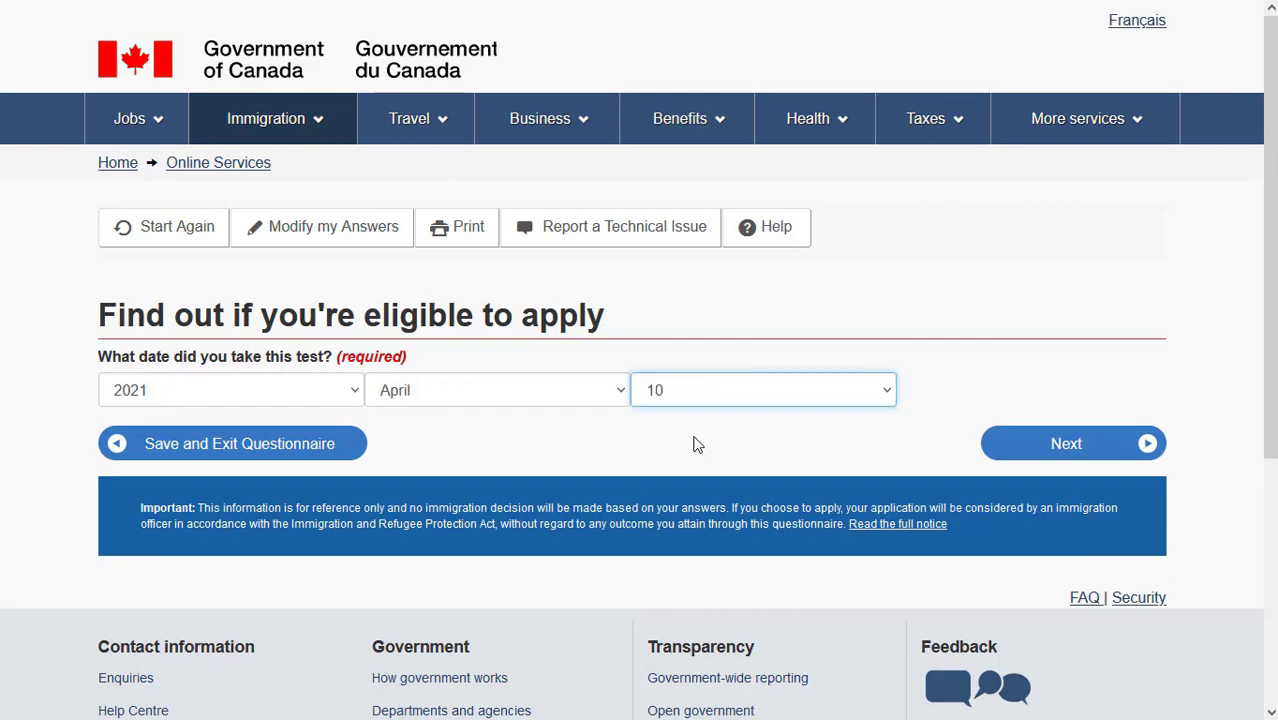
left_click(697, 444)
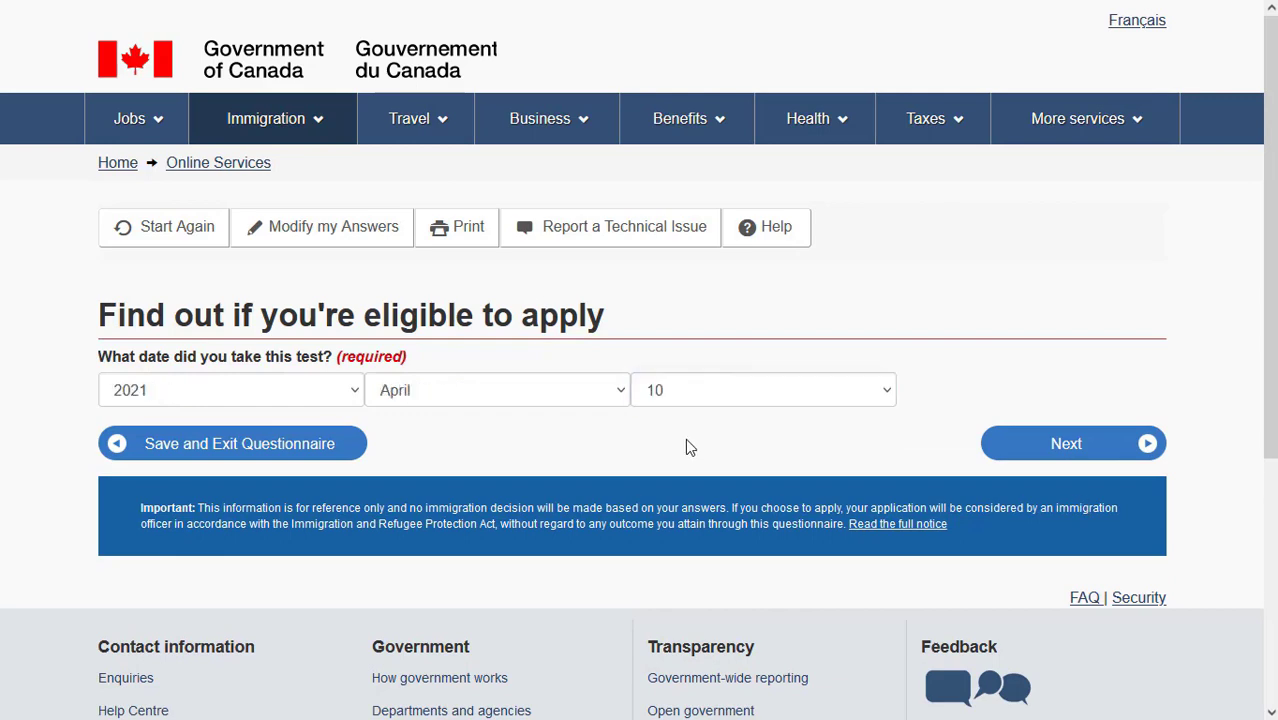
left_click(1048, 454)
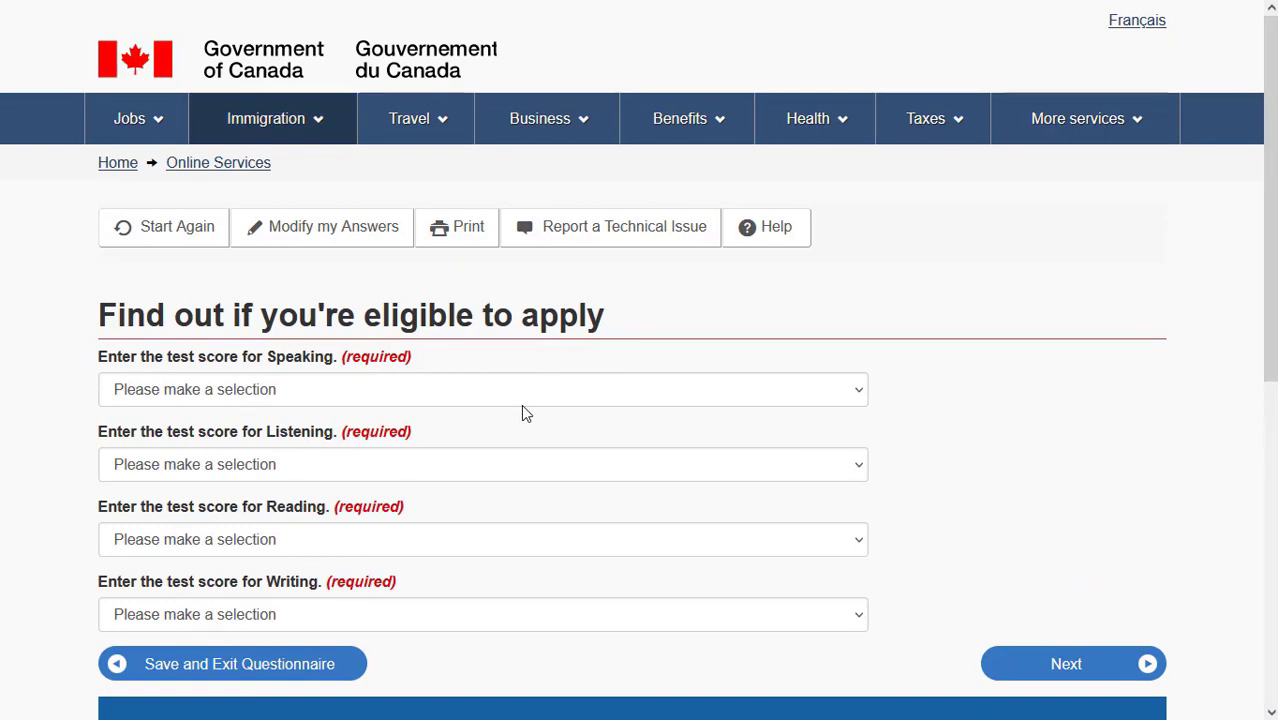
Step: Enter IELTS scores Speaking 7, Listening 8, Reading 7, Writing 7 and submit
left_click(460, 400)
left_click(270, 148)
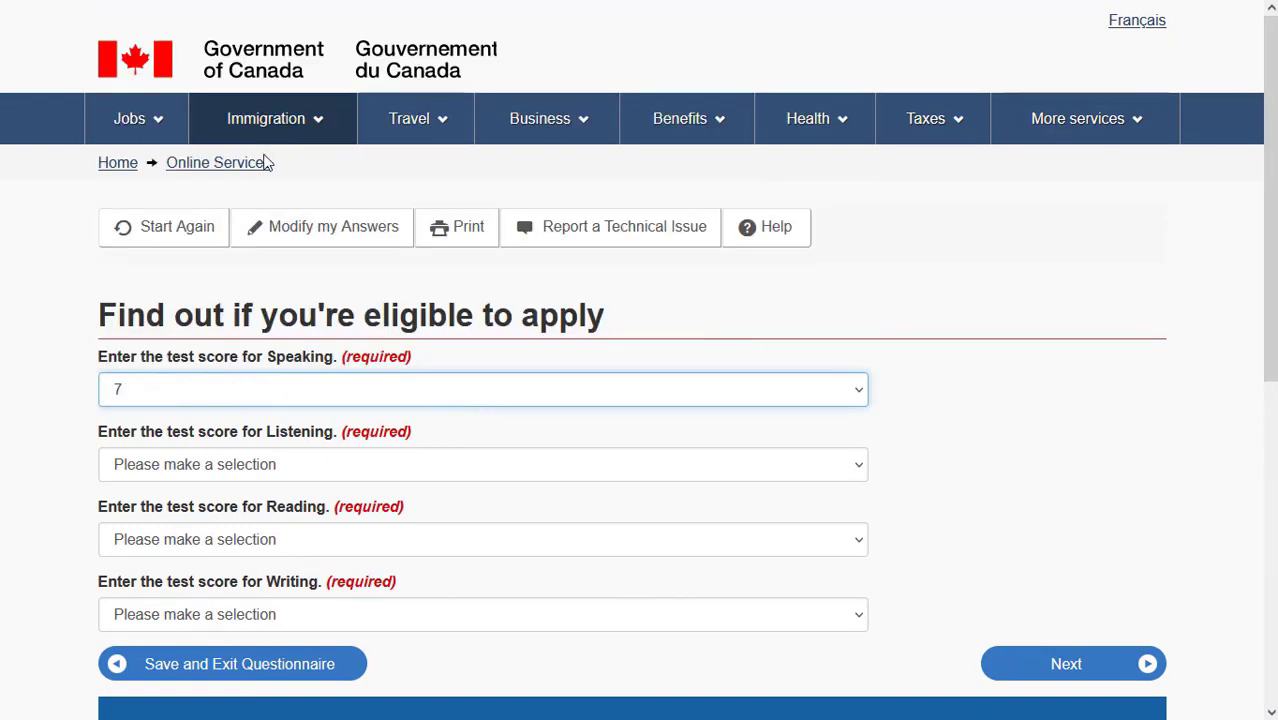
left_click(226, 464)
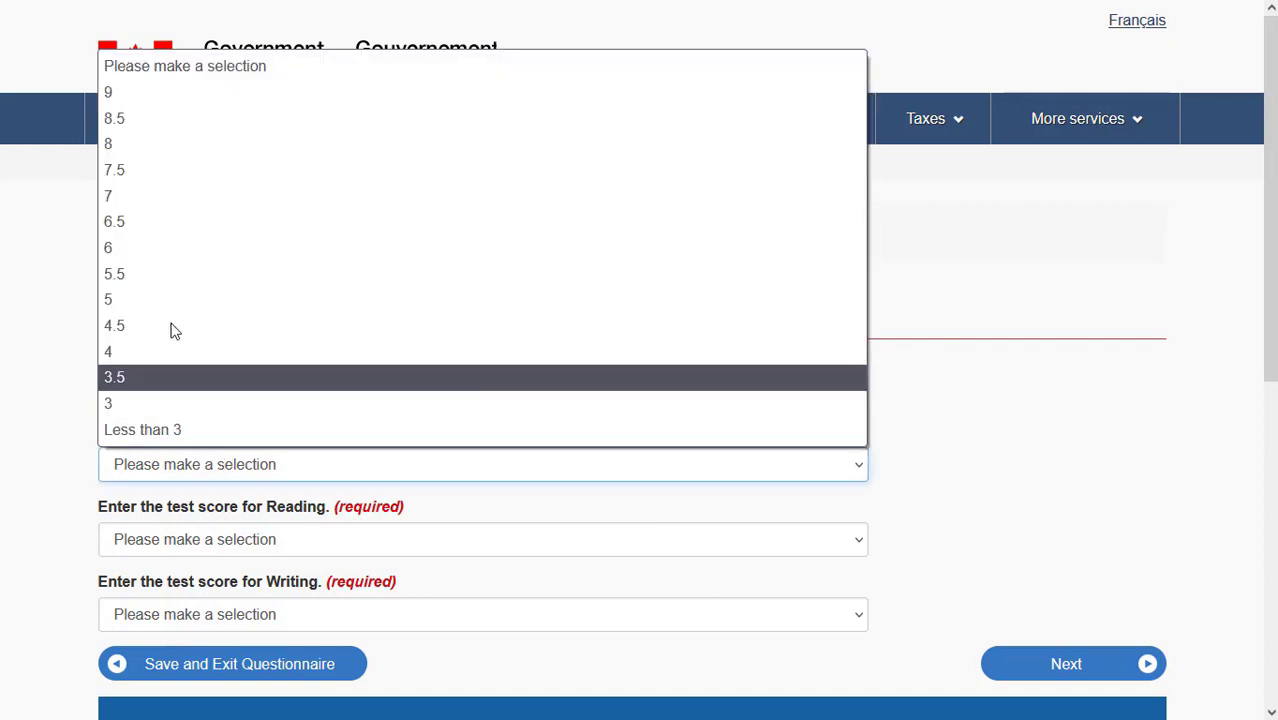
left_click(165, 144)
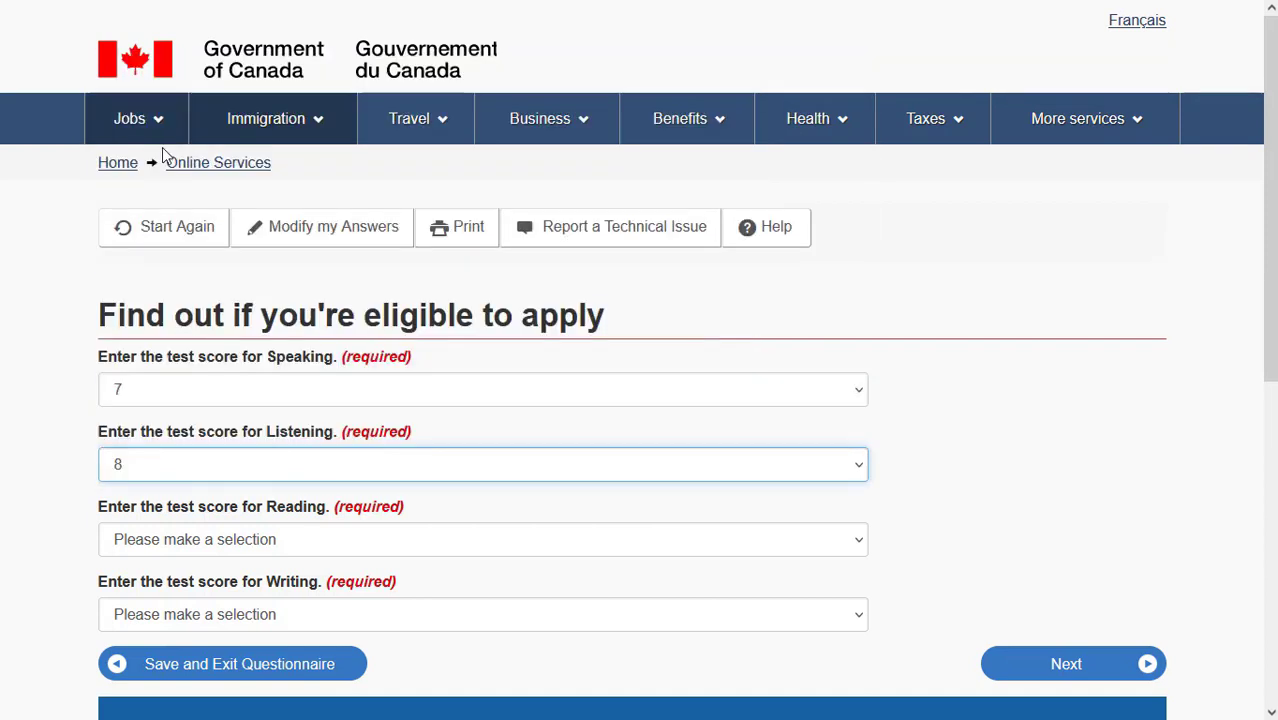
left_click(203, 540)
left_click(168, 270)
left_click(207, 606)
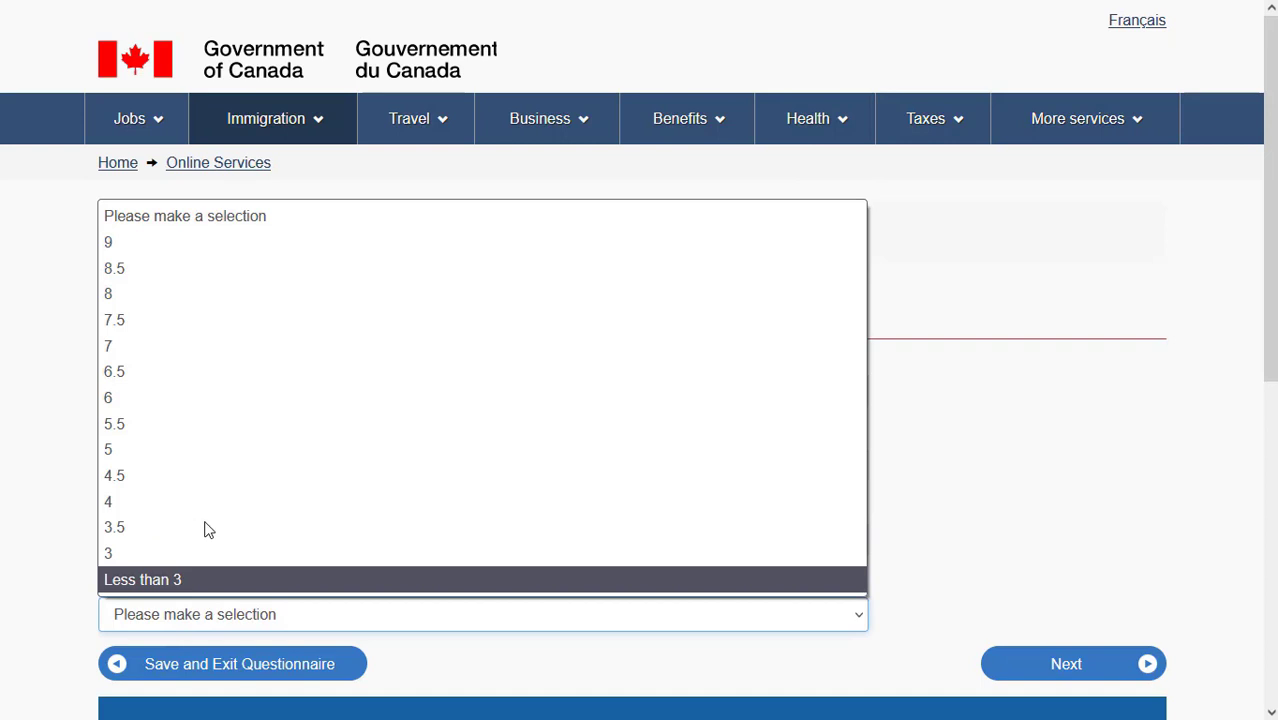
left_click(165, 352)
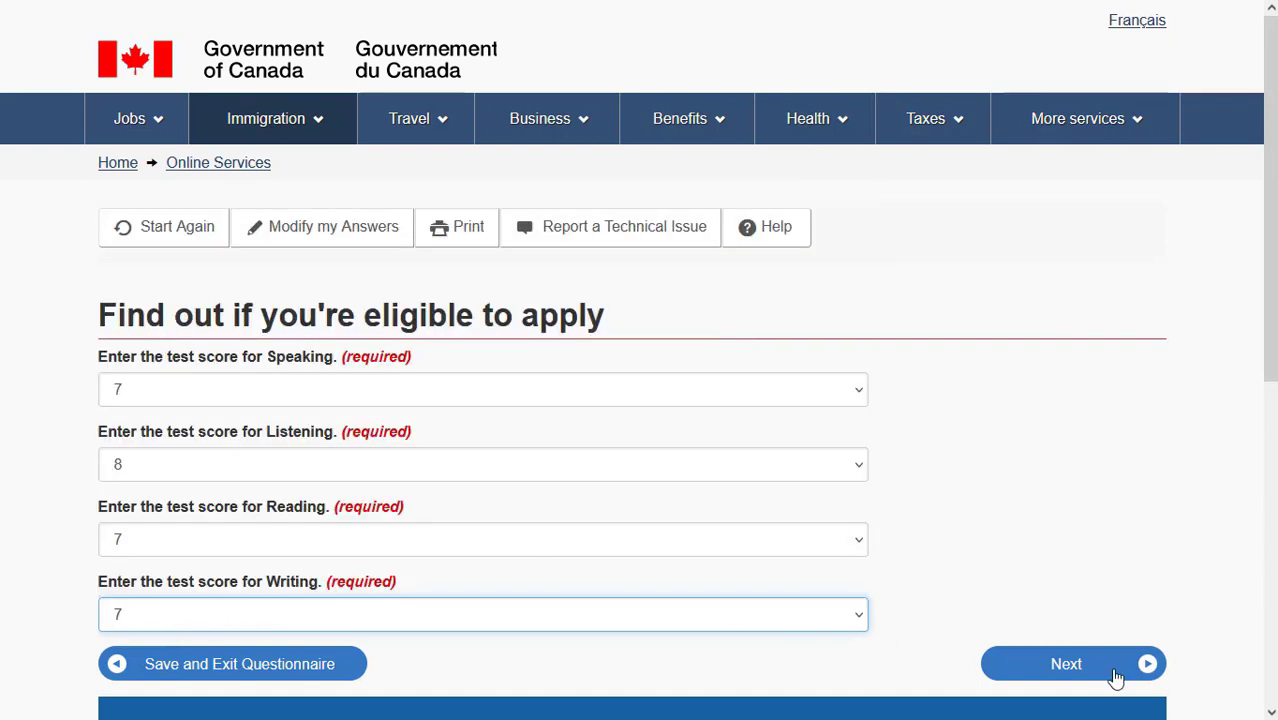
left_click(1057, 670)
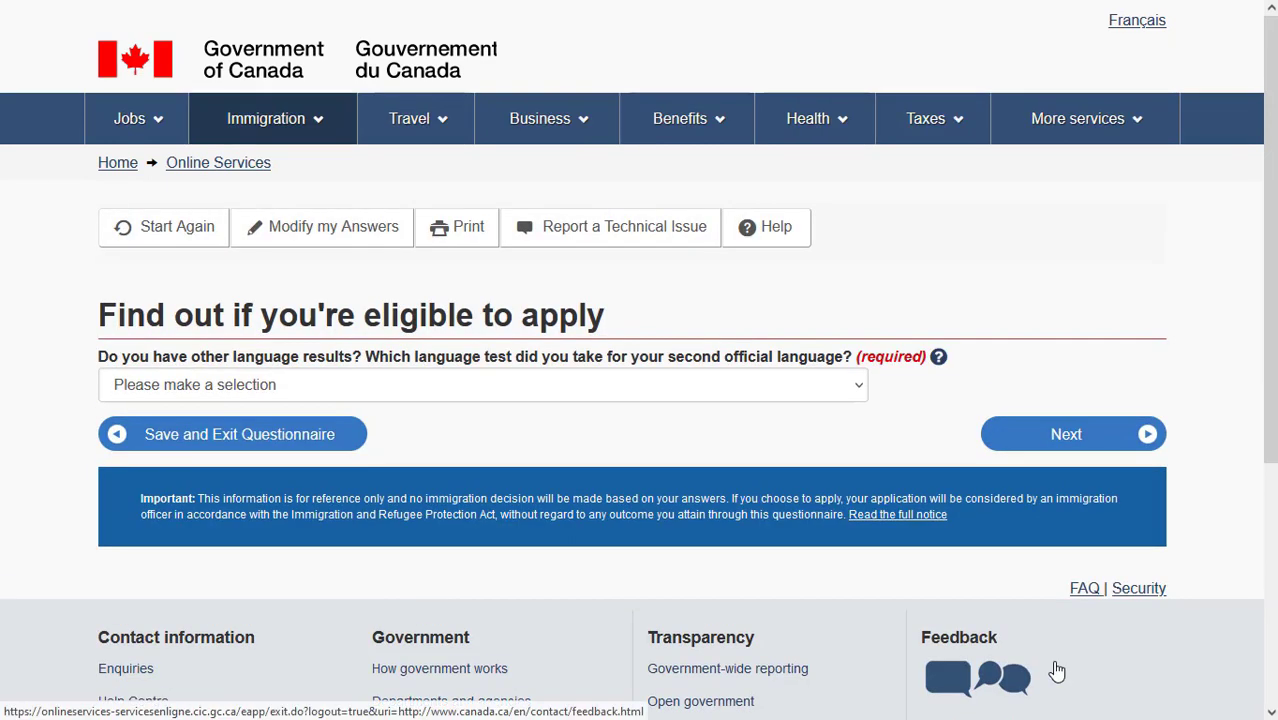
Step: Answer None for second language and Canadian experience, and None of the above for NOC
left_click(560, 385)
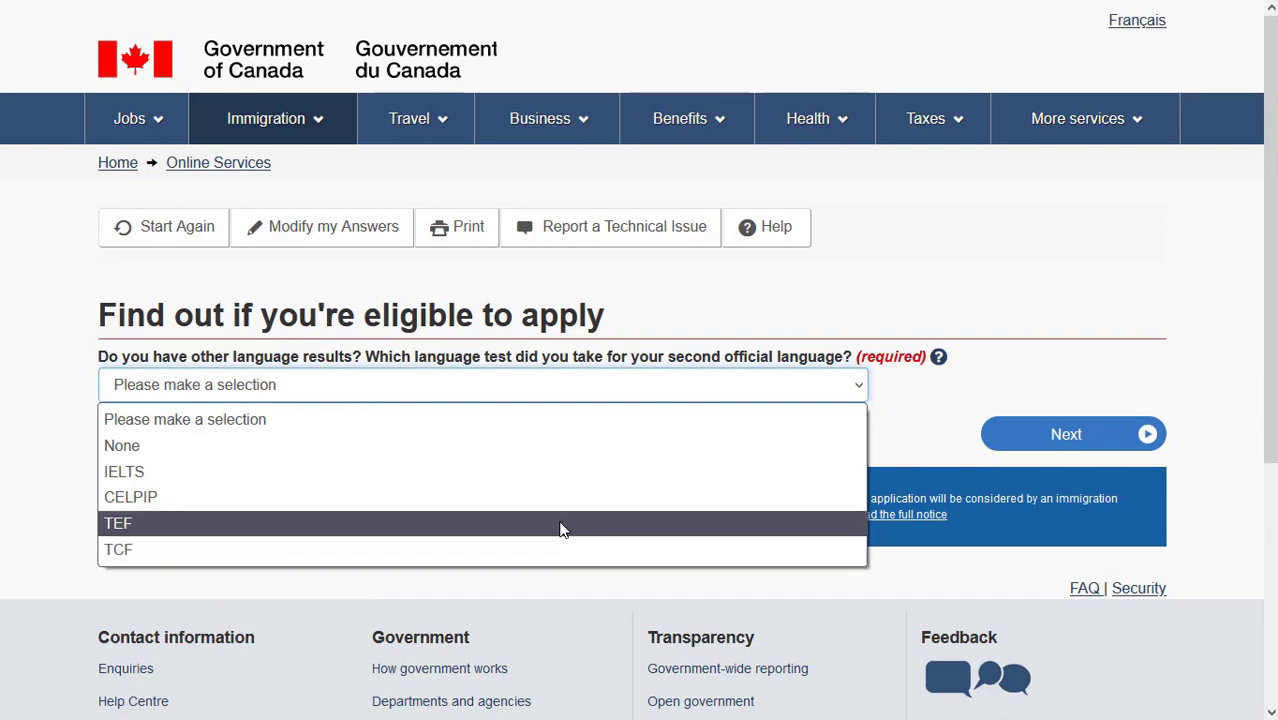
left_click(395, 447)
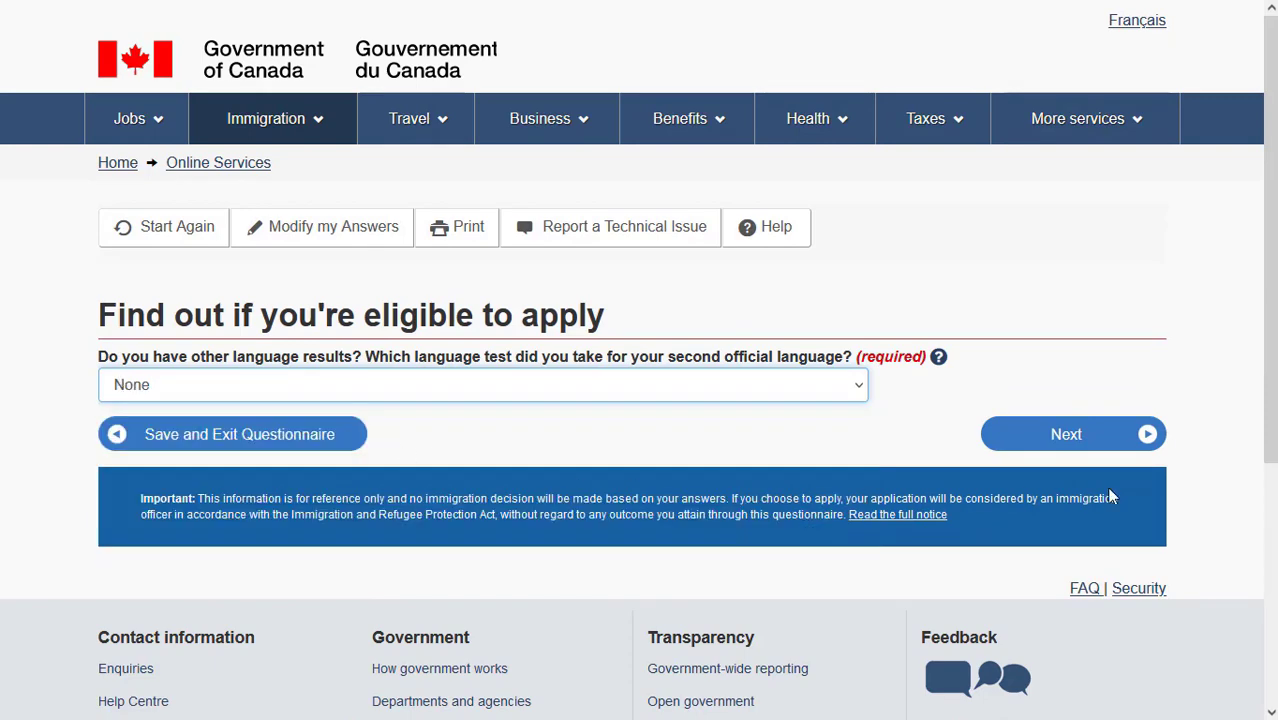
left_click(1118, 435)
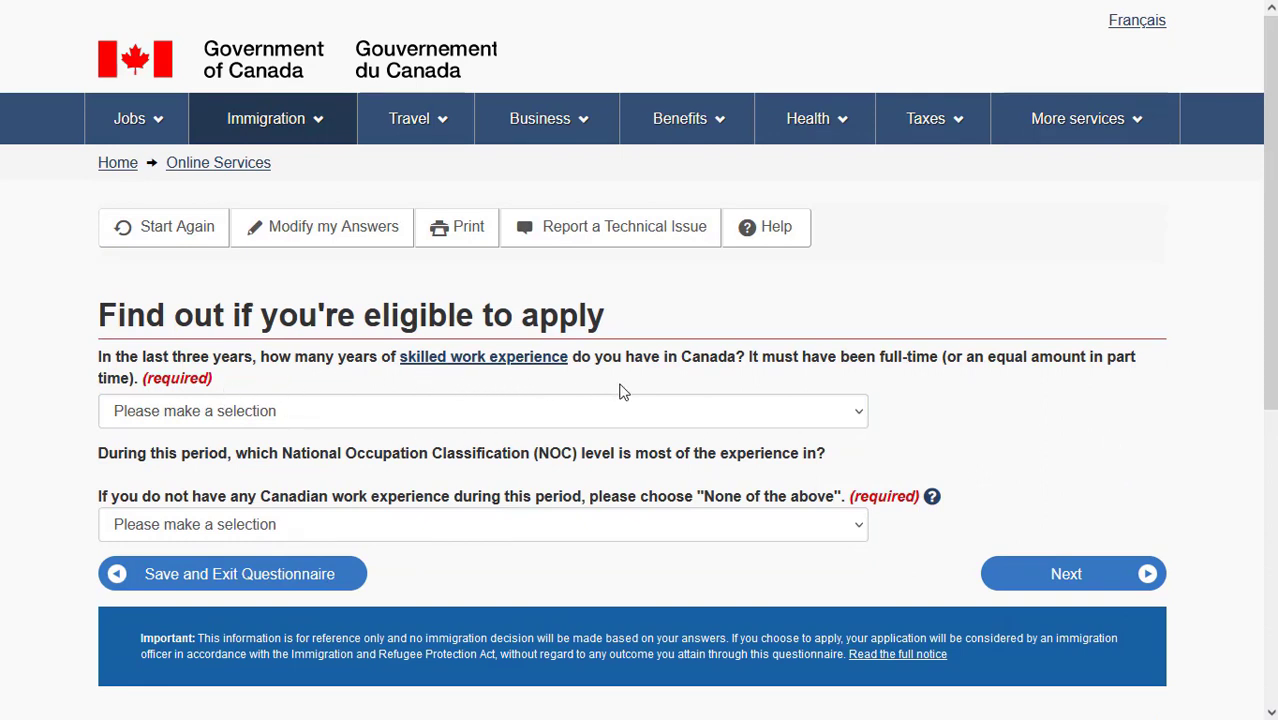
left_click(622, 418)
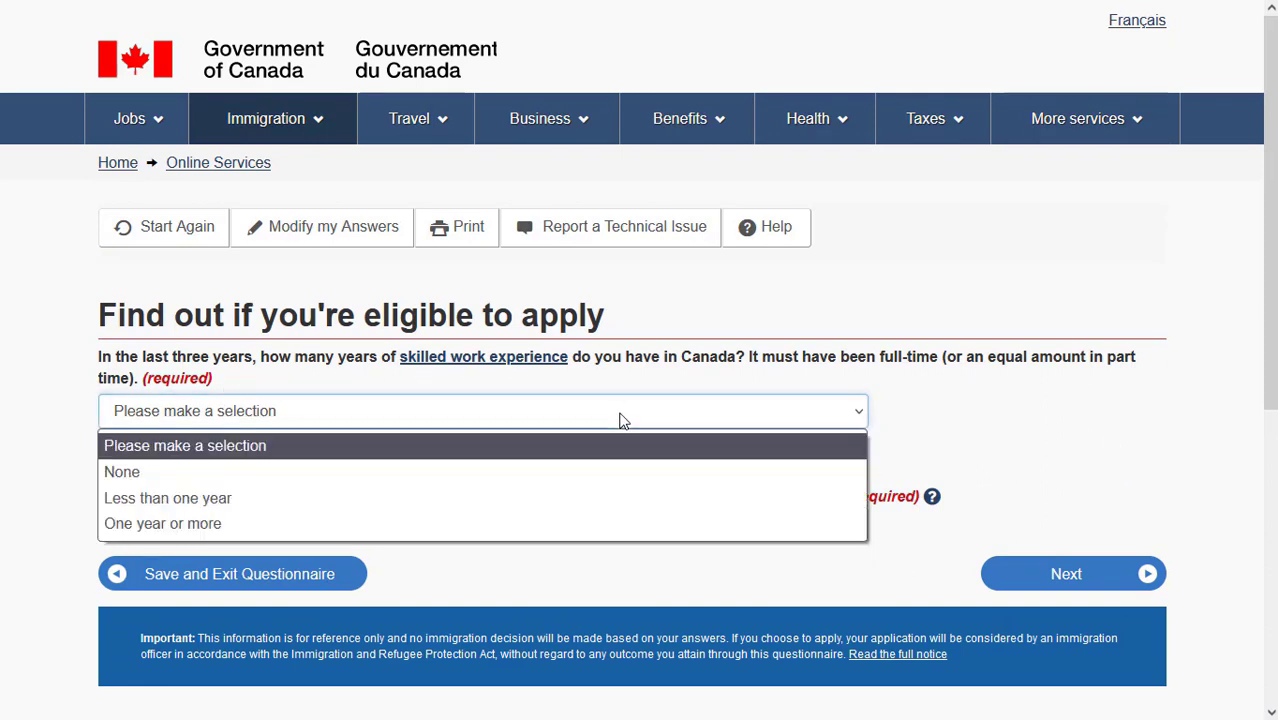
left_click(581, 476)
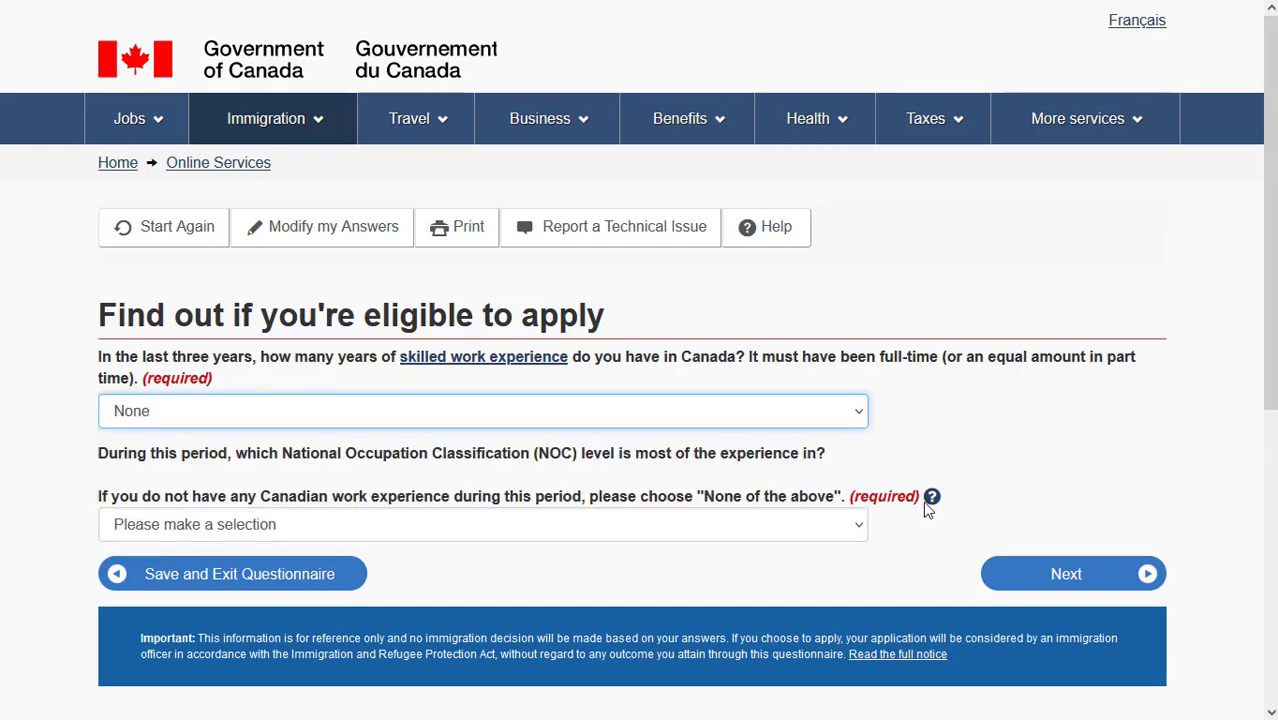
scroll(925, 494, "down", 2)
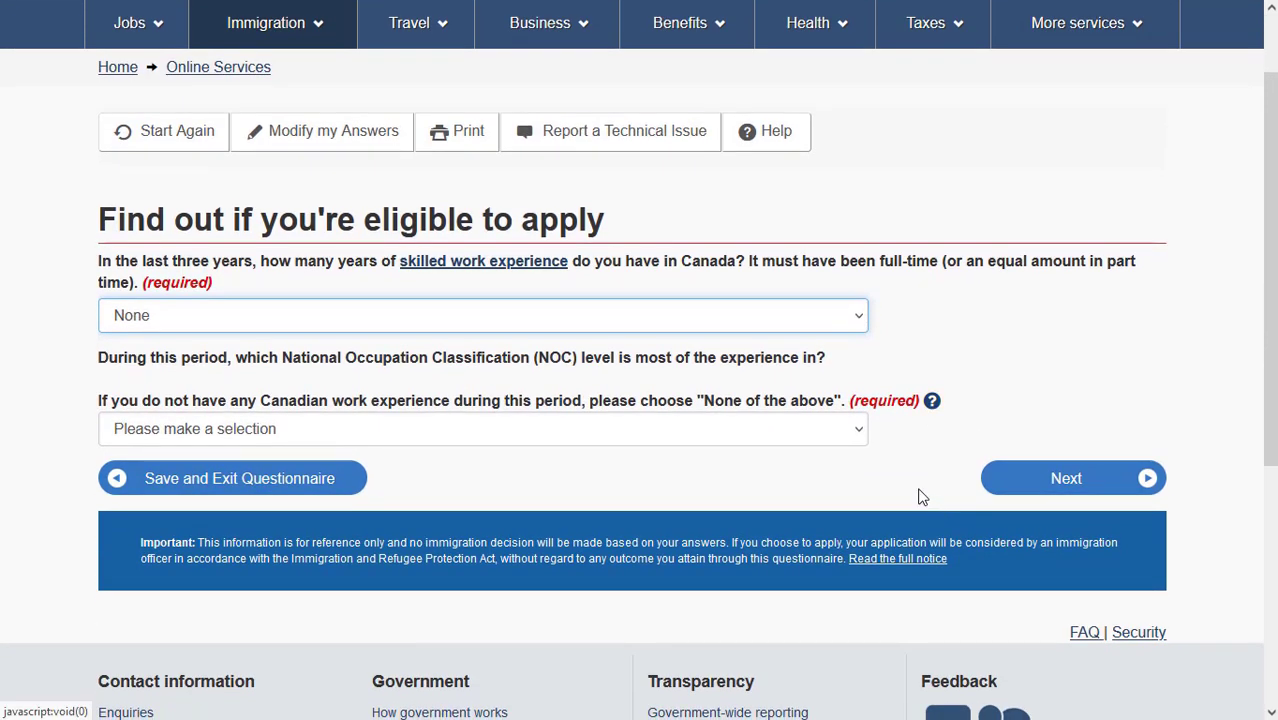
left_click(593, 438)
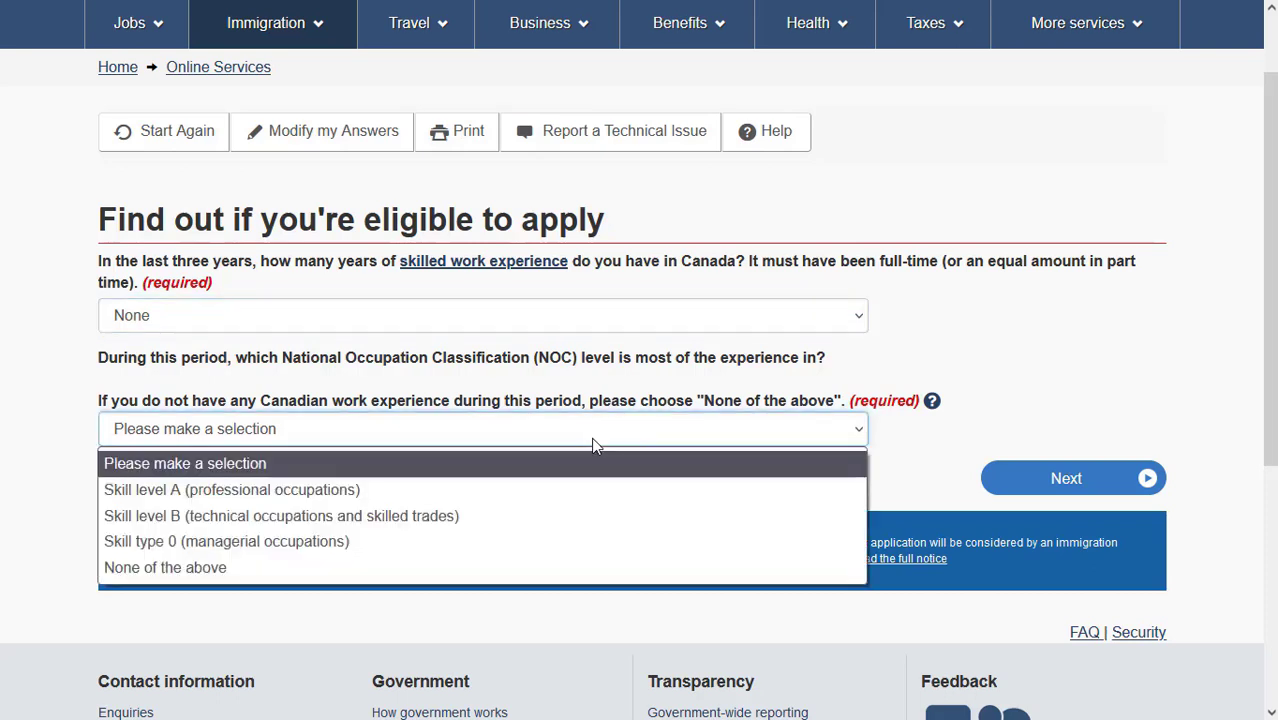
left_click(578, 567)
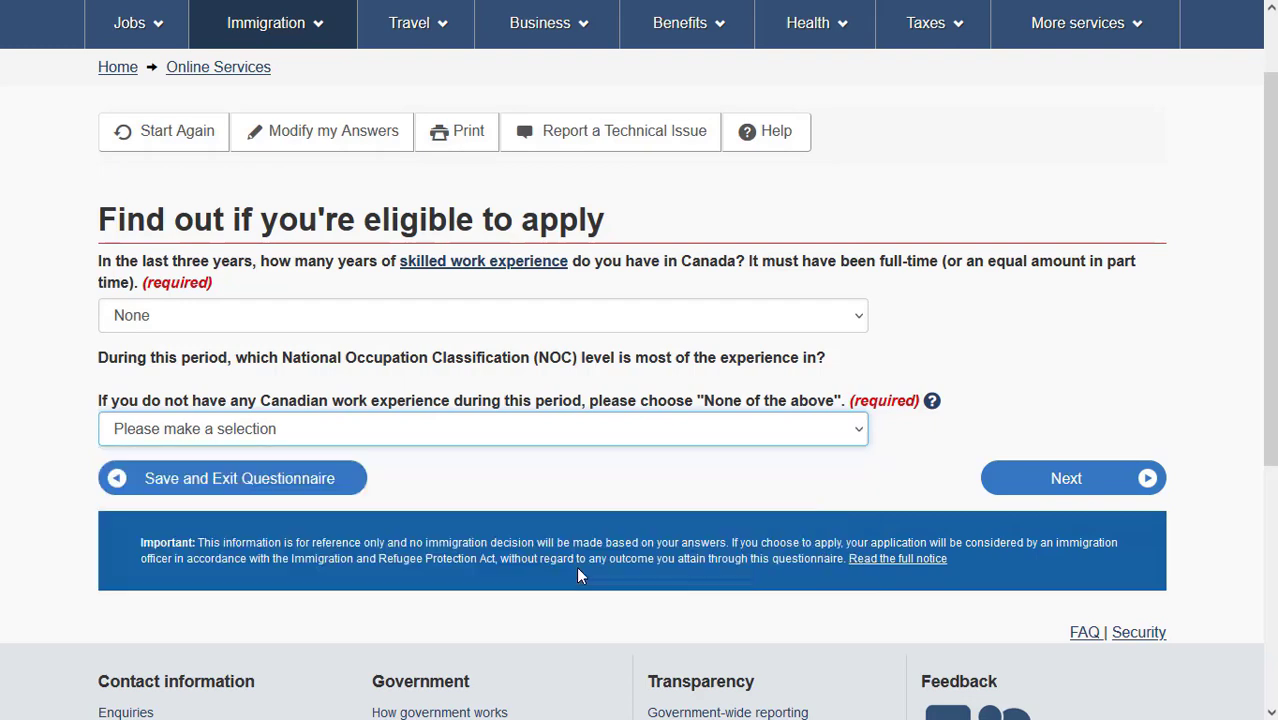
left_click(1066, 480)
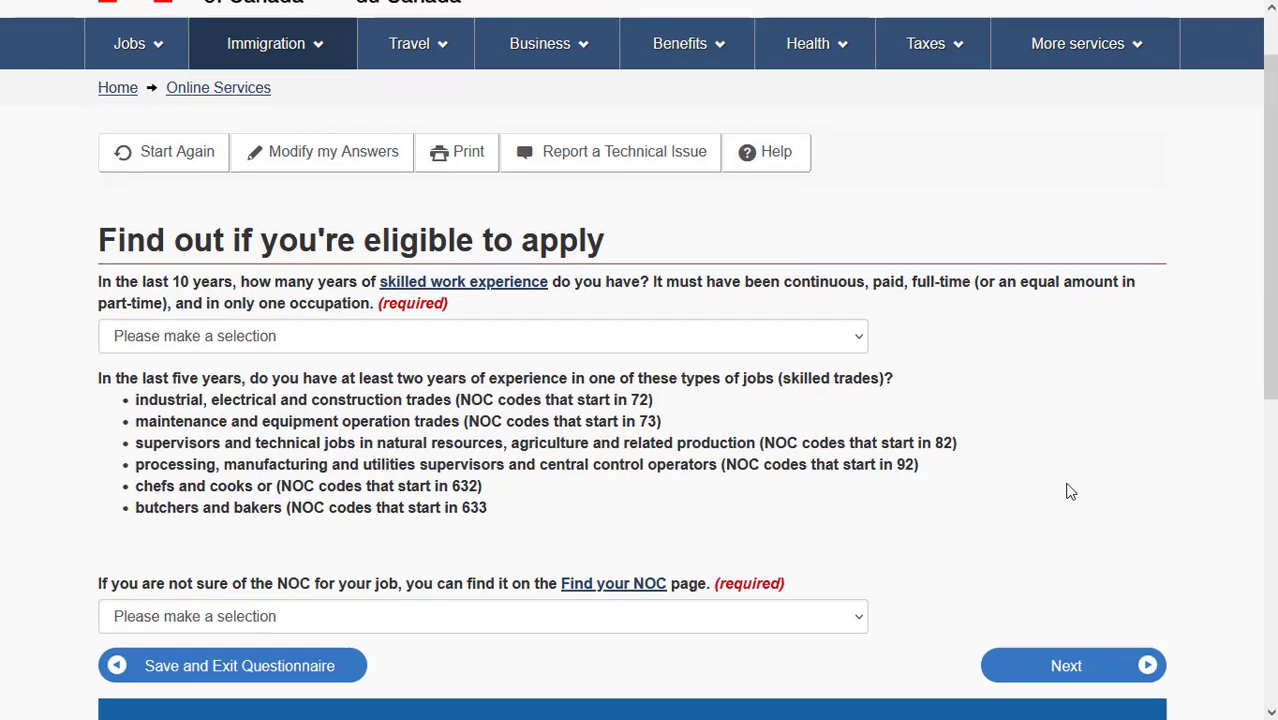
Step: Set ten-year skilled experience to Four to Five and skilled trades experience to None
scroll(1067, 491, "down", 1)
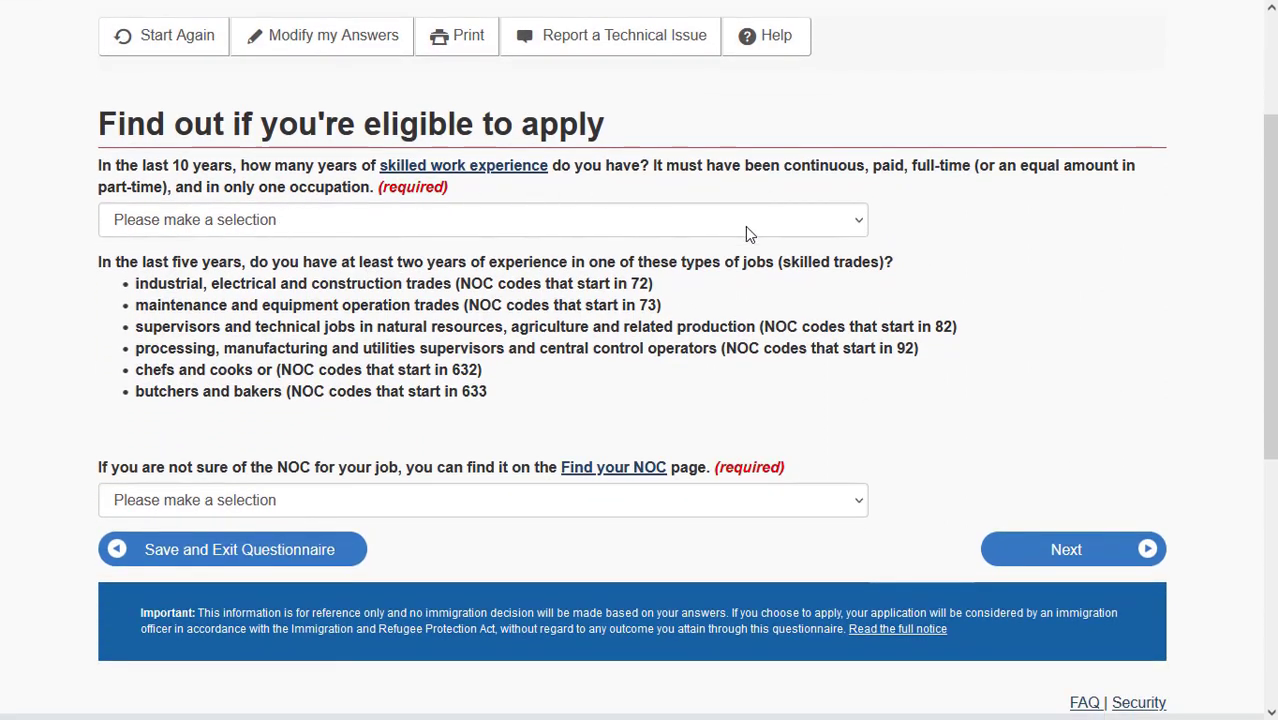
left_click(745, 228)
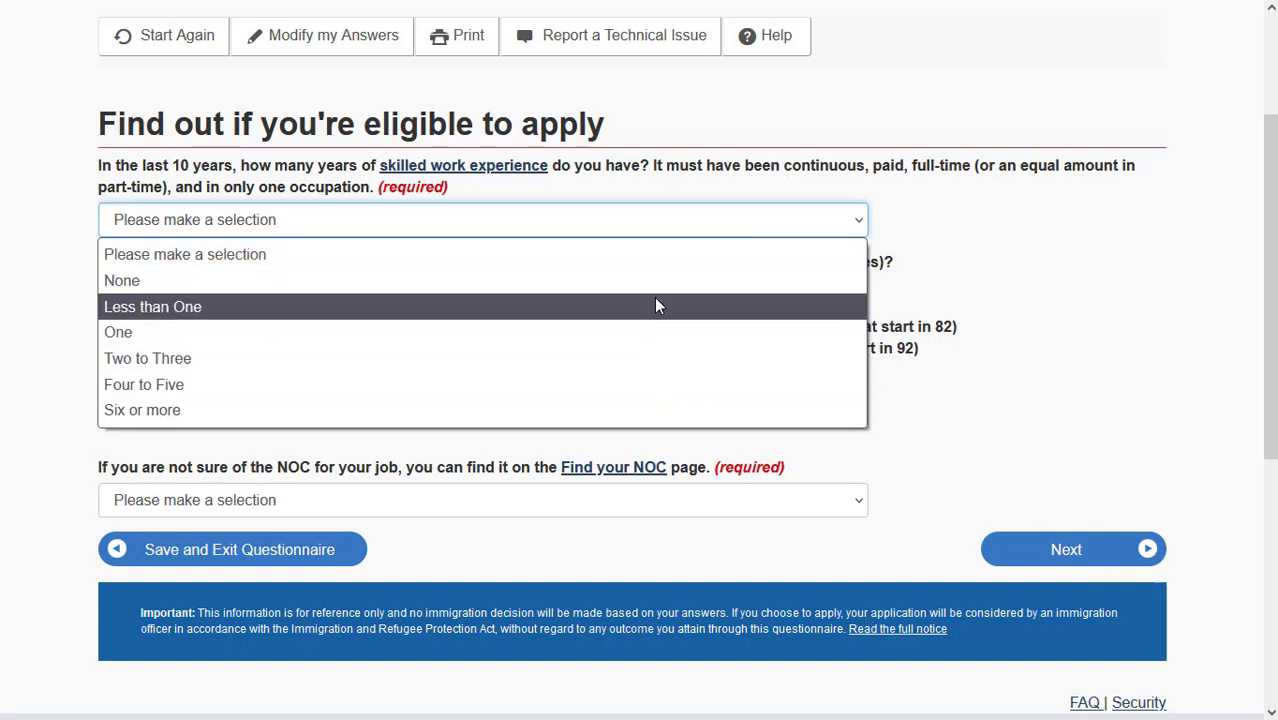
left_click(657, 390)
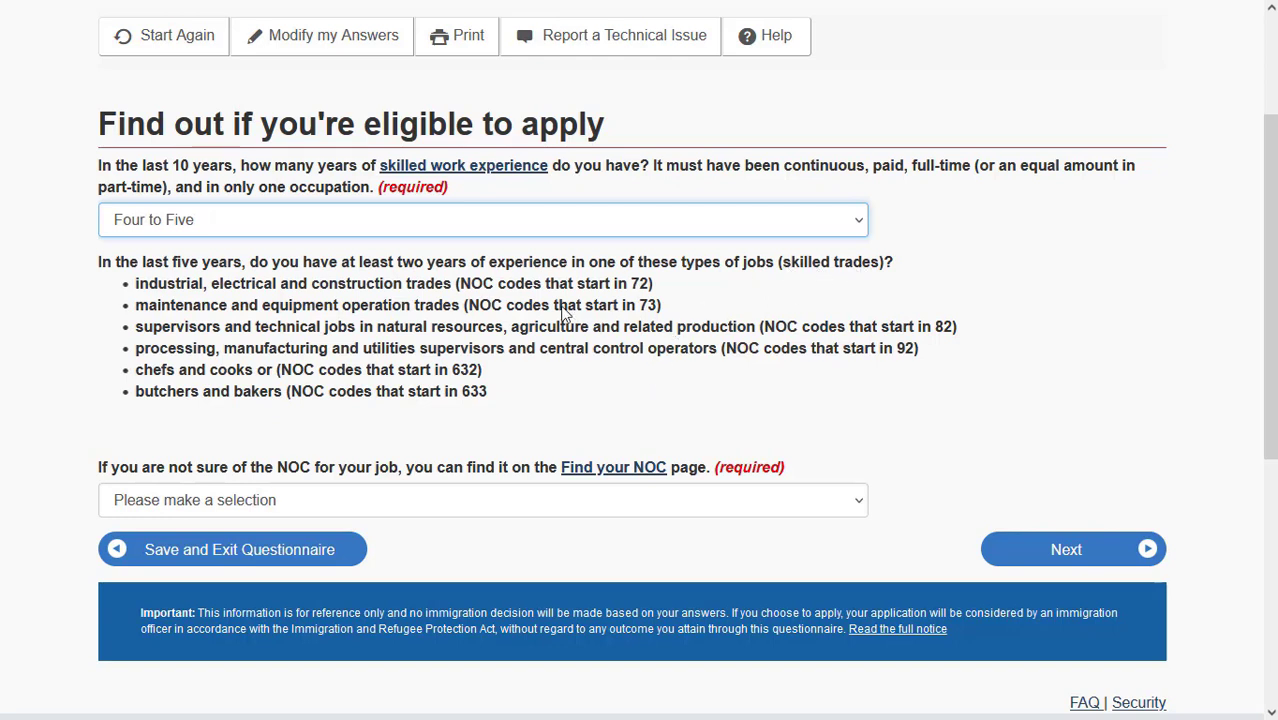
left_click(503, 502)
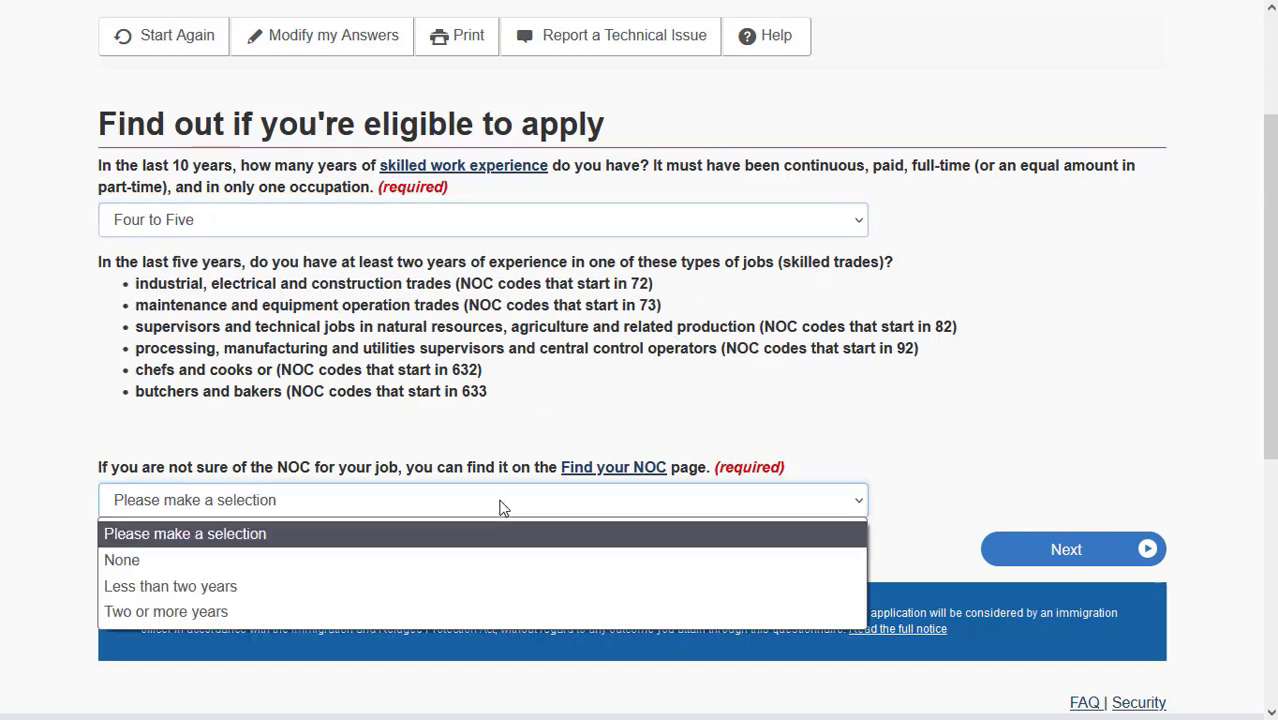
left_click(483, 564)
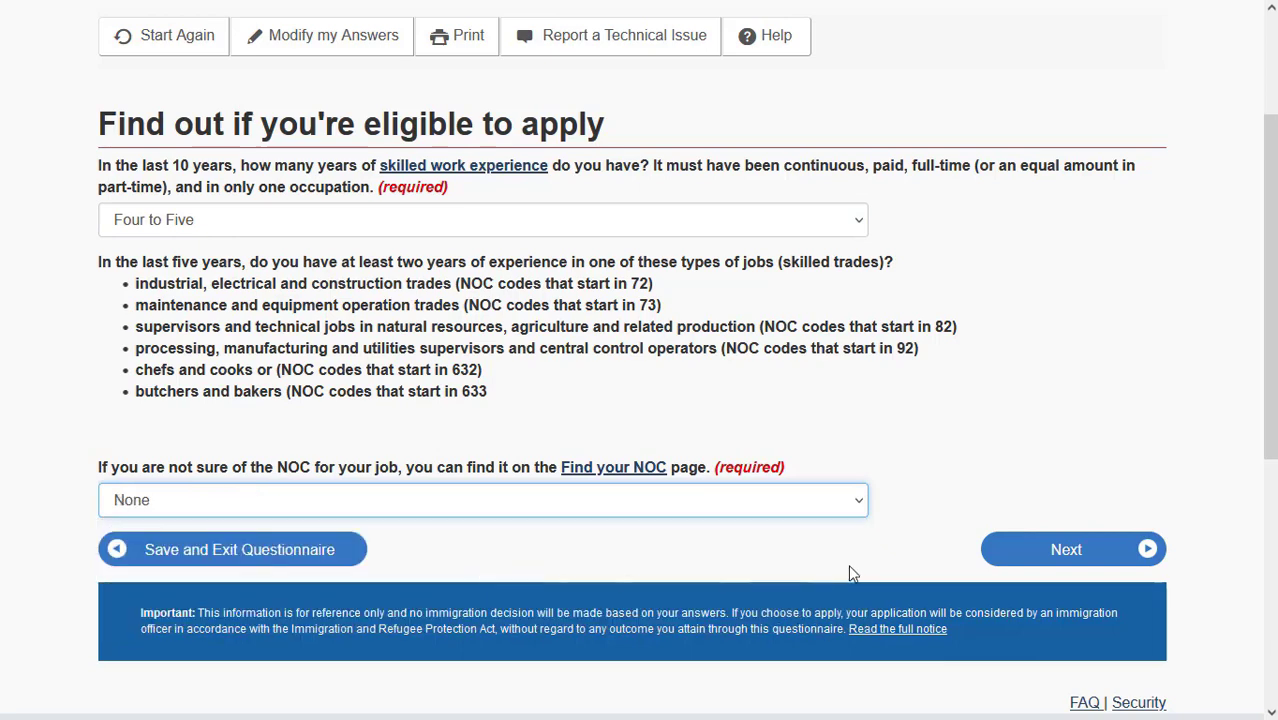
left_click(1086, 562)
left_click(313, 390)
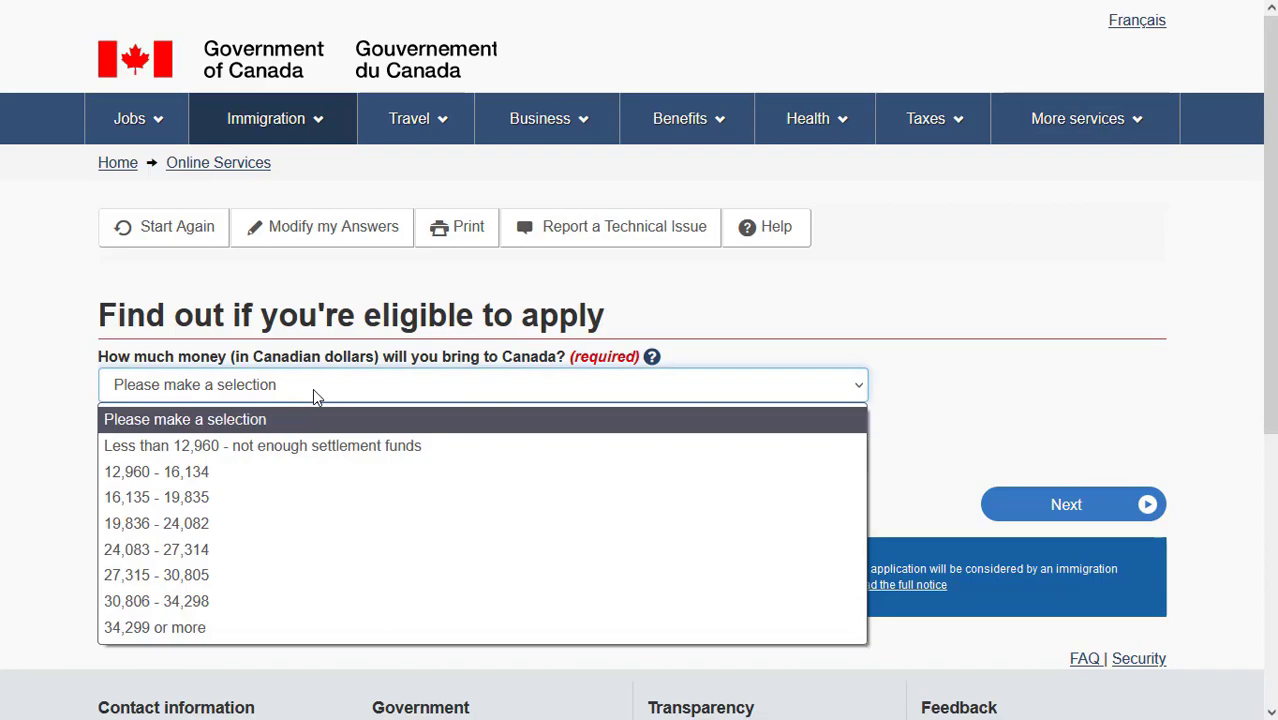
Step: Check the settlement funds table, then choose 16,135 - 19,835 in funds and 1 family member
left_click(313, 390)
key("ctrl+Tab")
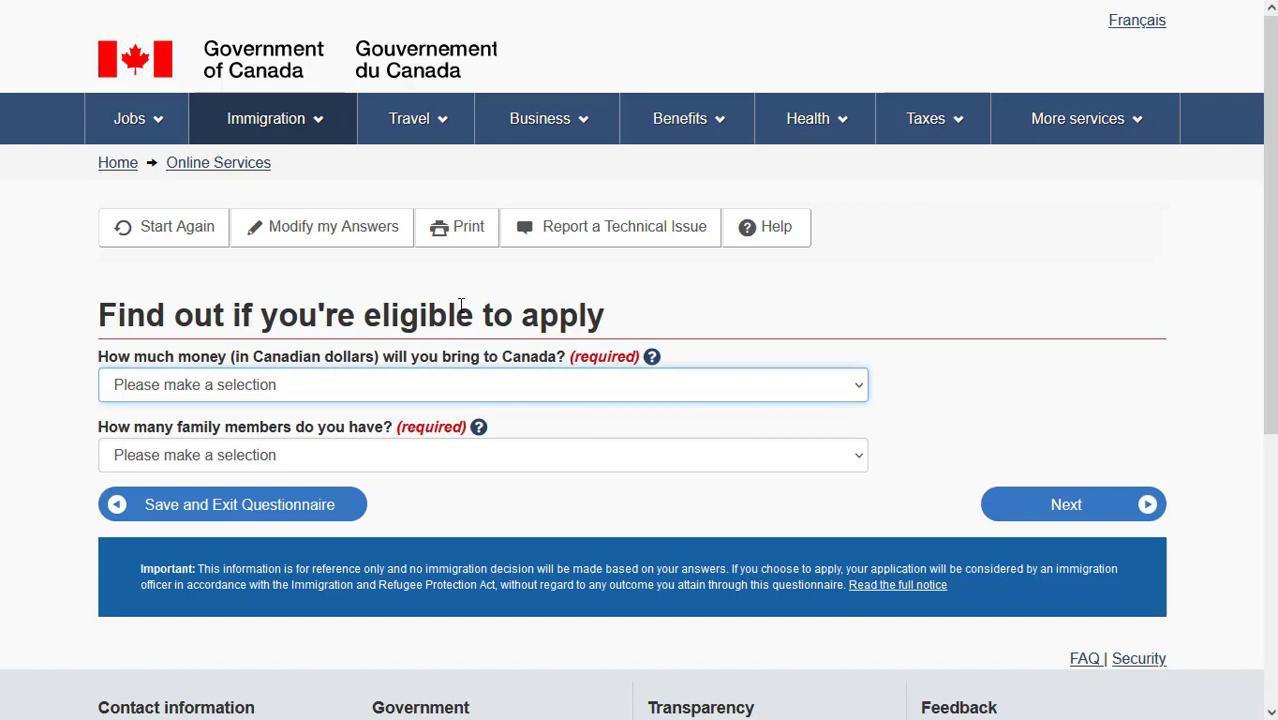
left_click(397, 398)
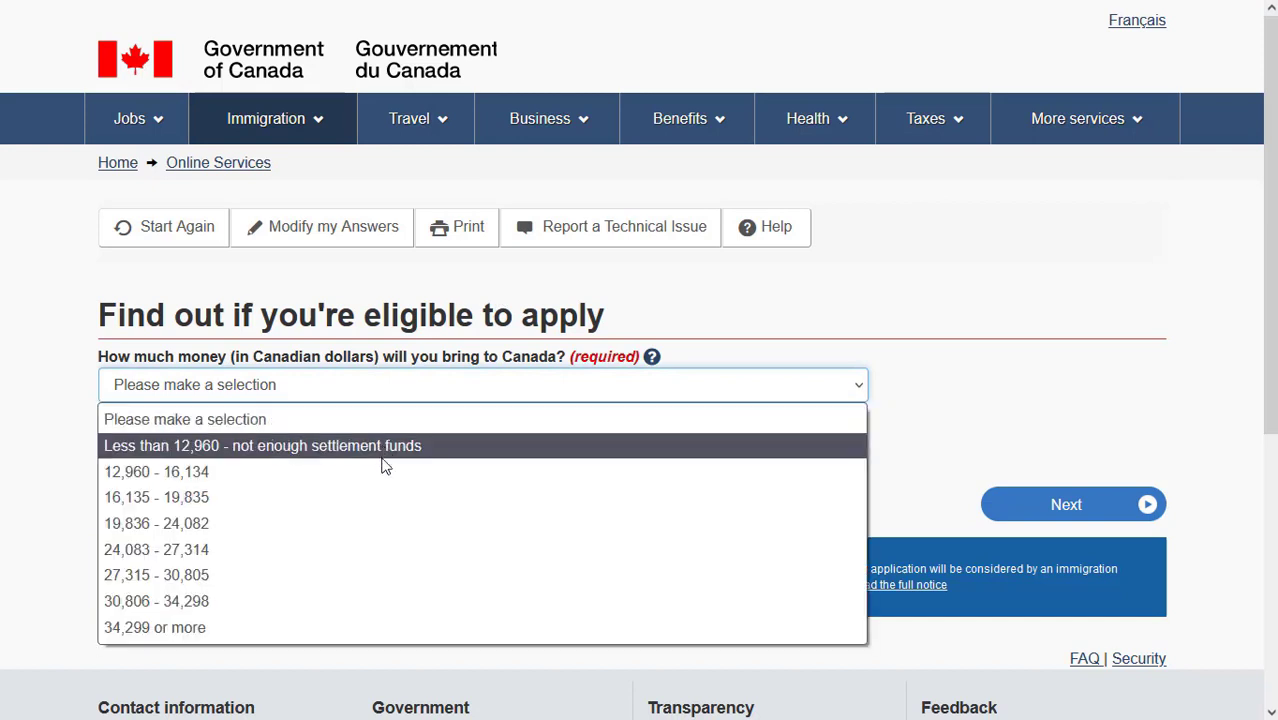
left_click(386, 498)
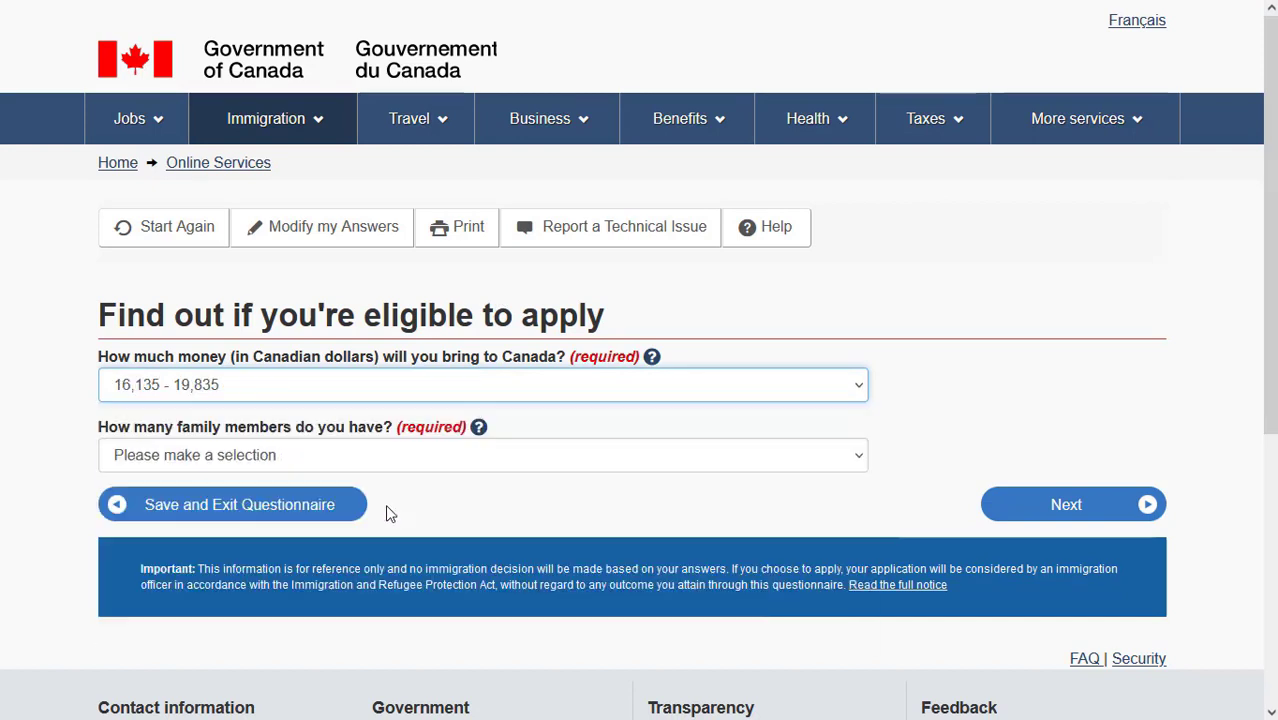
left_click(362, 466)
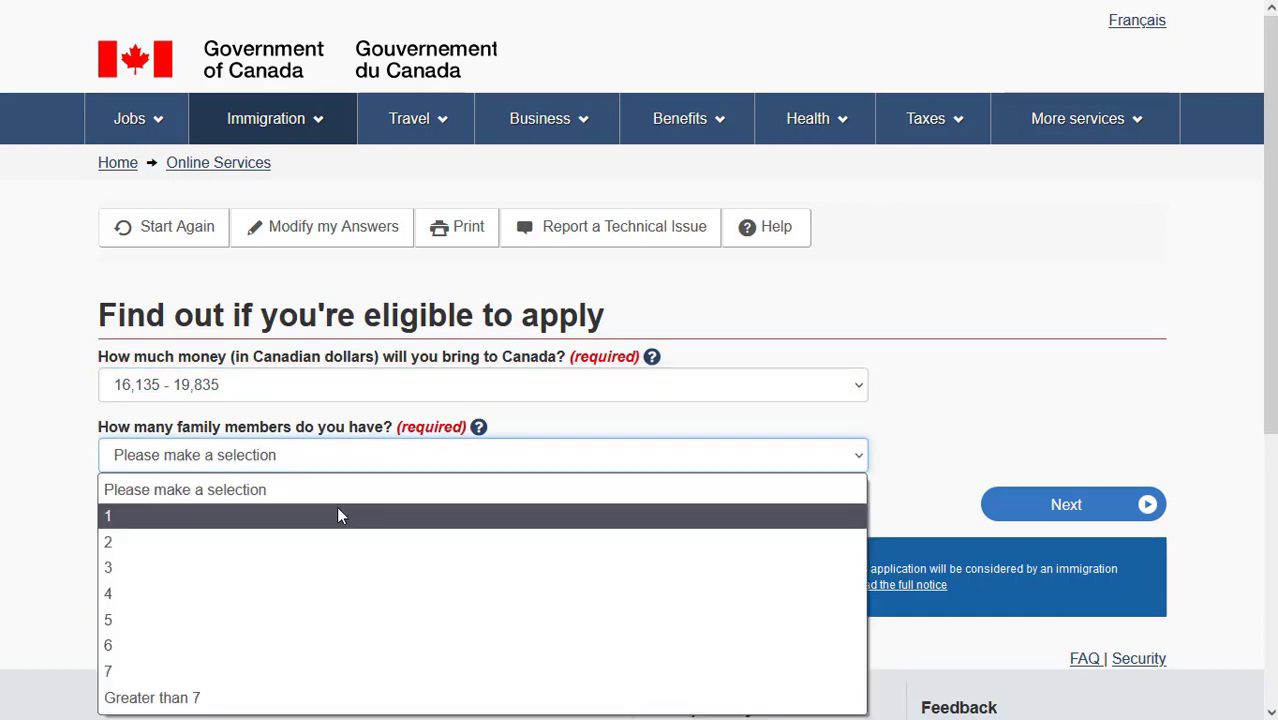
left_click(337, 513)
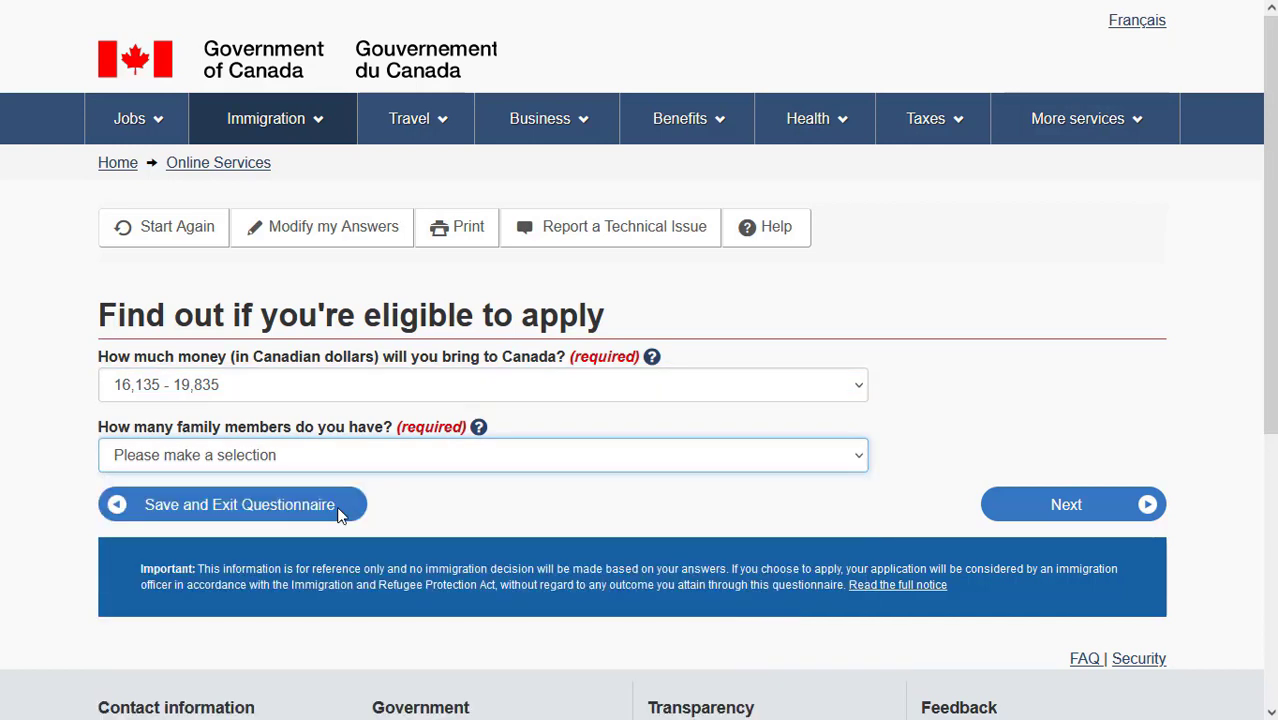
left_click(1093, 517)
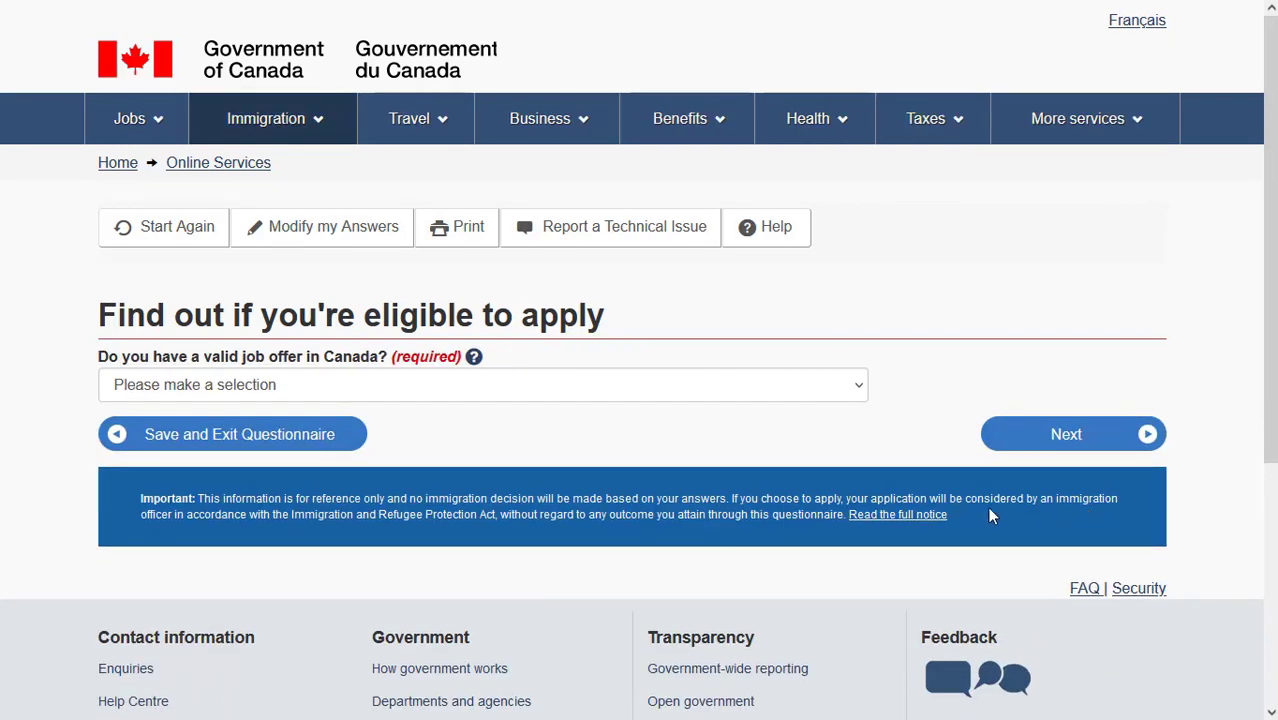
Step: Answer No to having a job offer
left_click(356, 389)
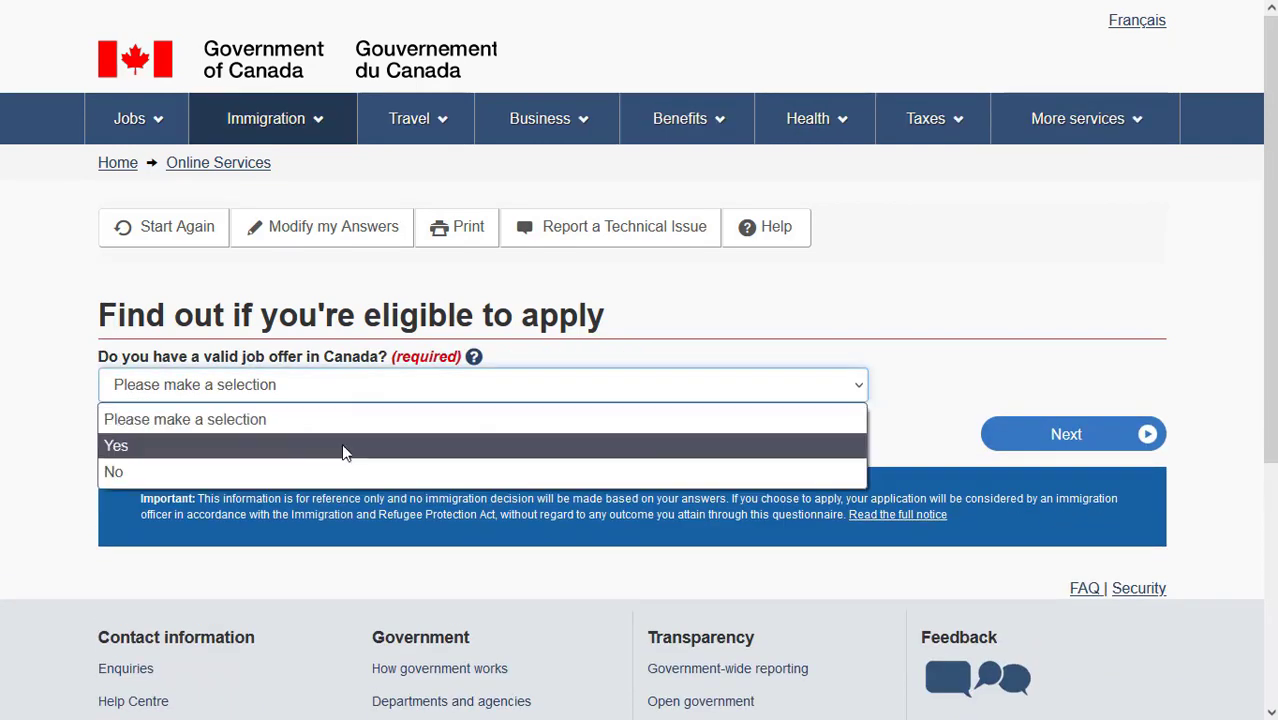
left_click(340, 475)
left_click(1119, 453)
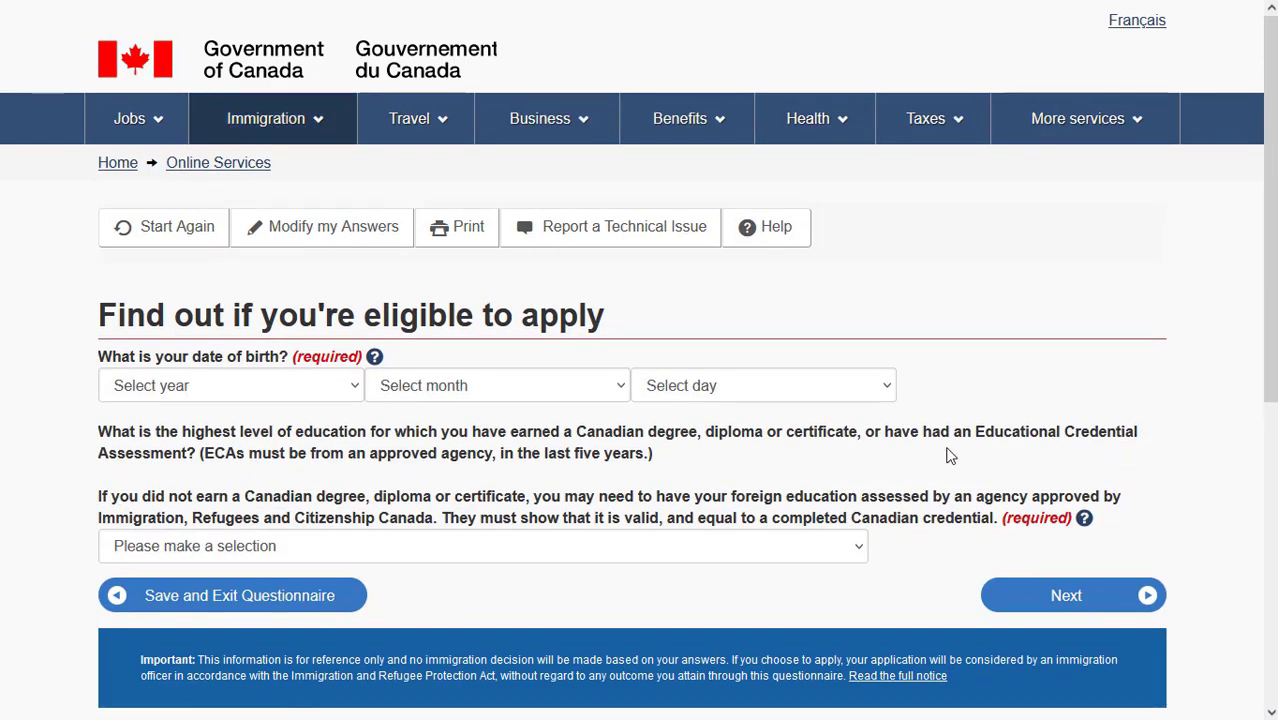
Step: Give birth date 1995-01-01 and Master's degree as highest education
left_click(333, 396)
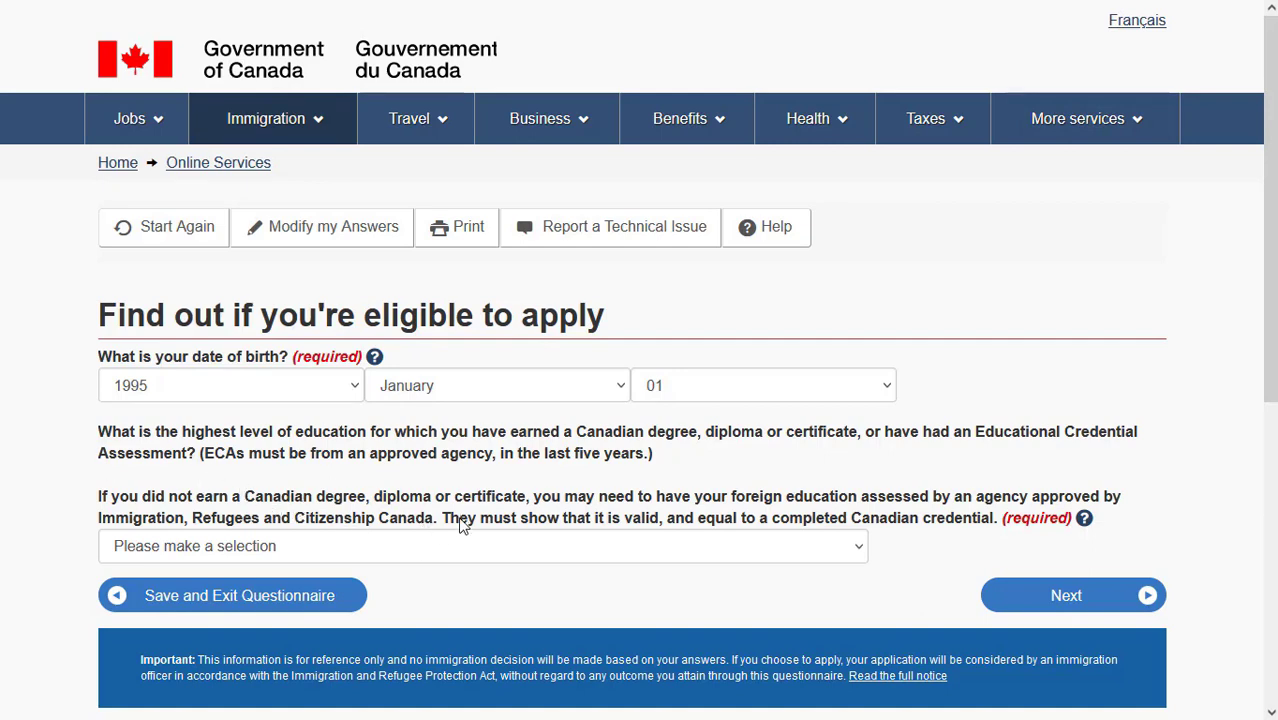
left_click(455, 557)
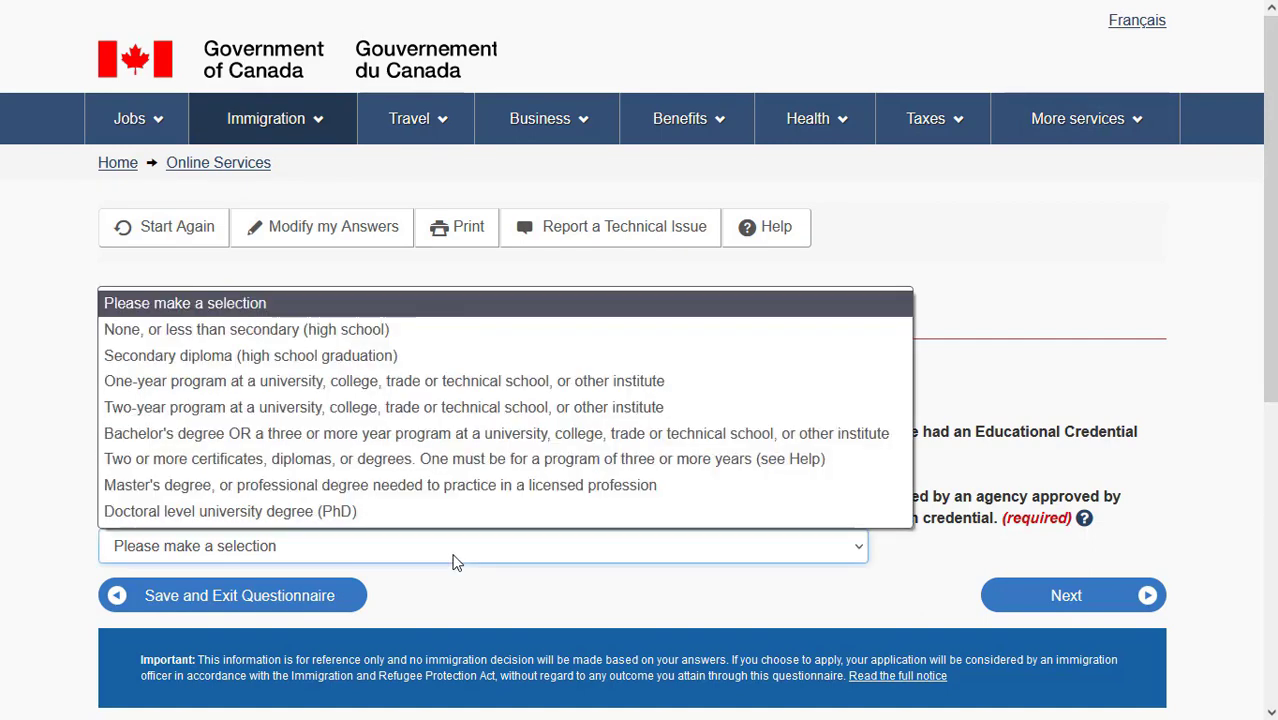
left_click(432, 487)
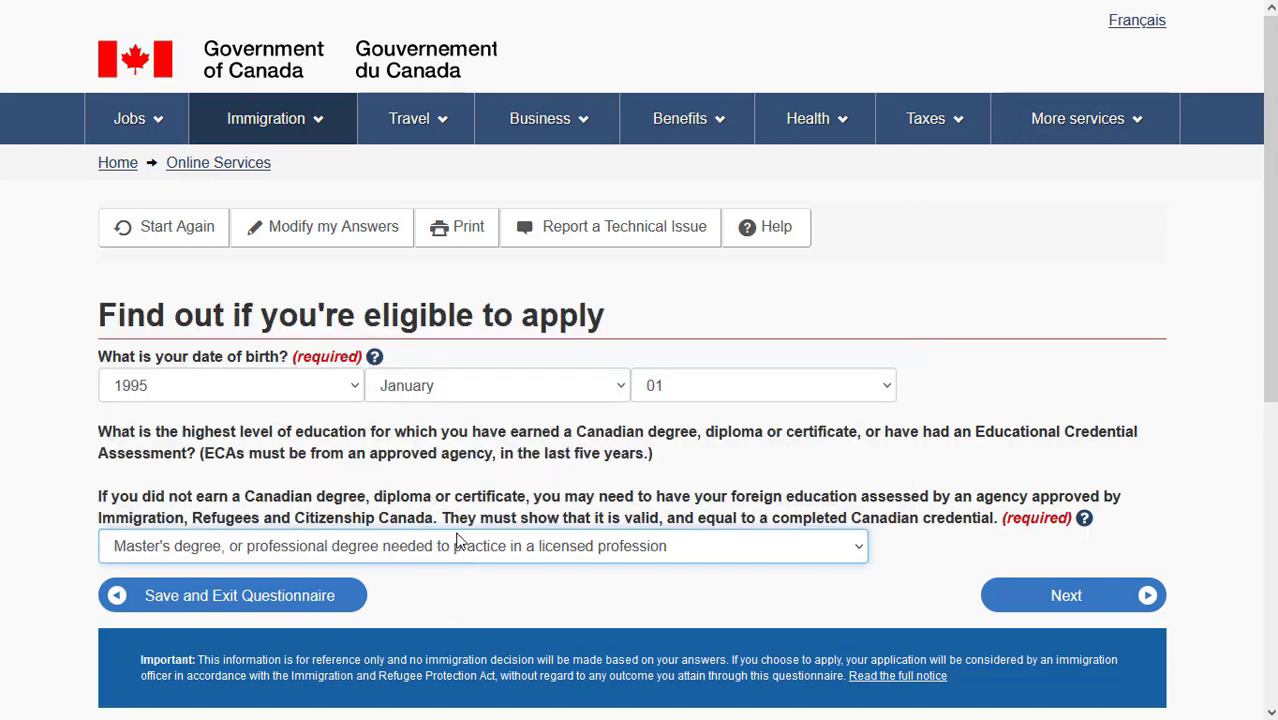
left_click(1062, 600)
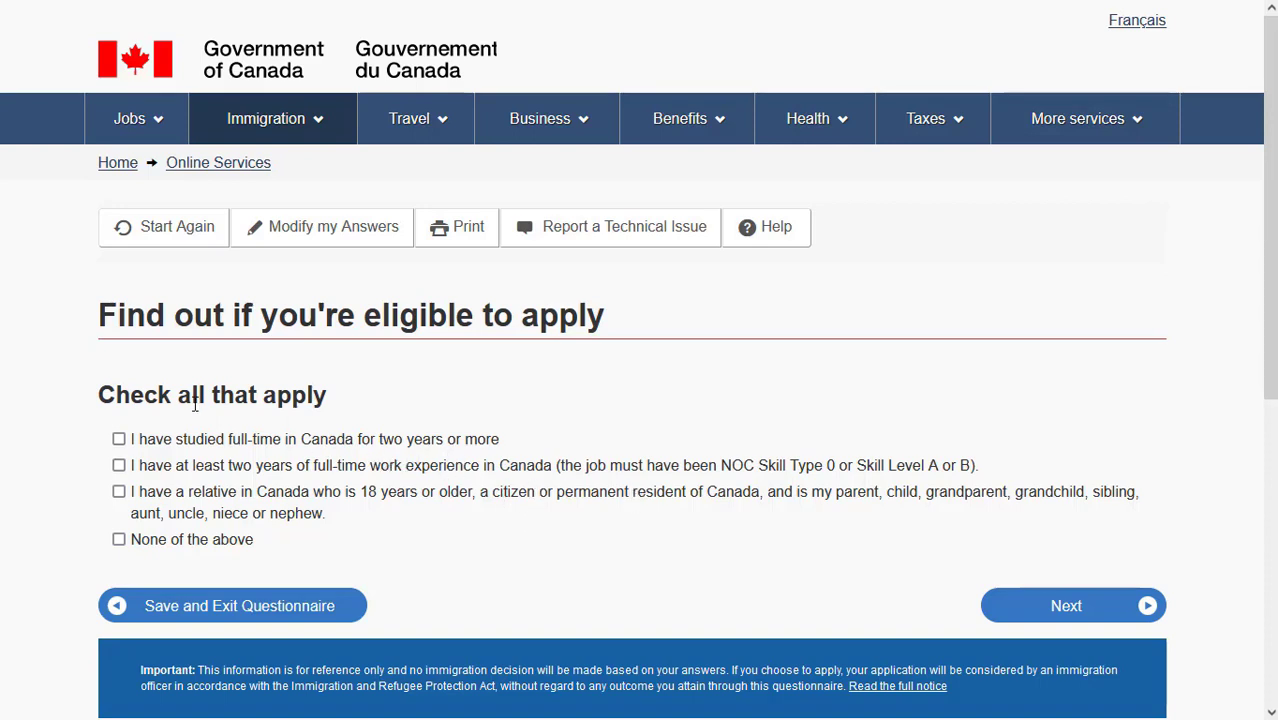
Step: Tick None of the above and set marital status to Never Married/Single
left_click(119, 540)
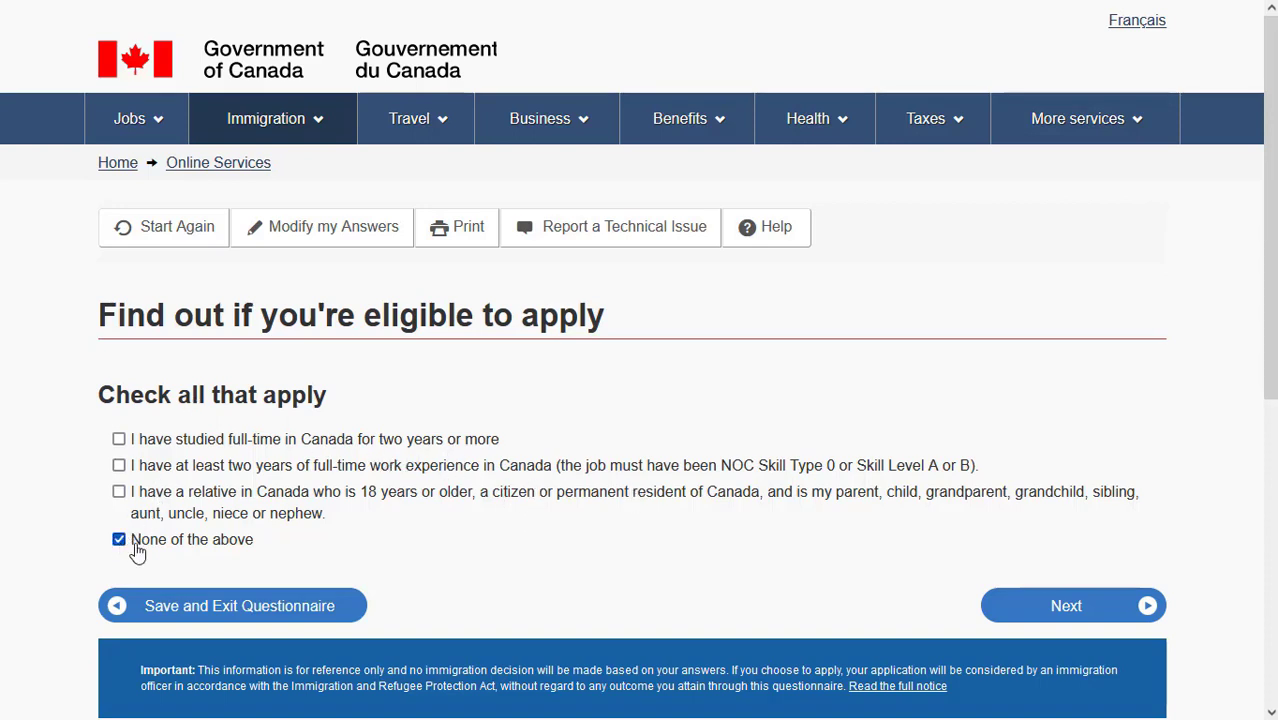
left_click(1080, 602)
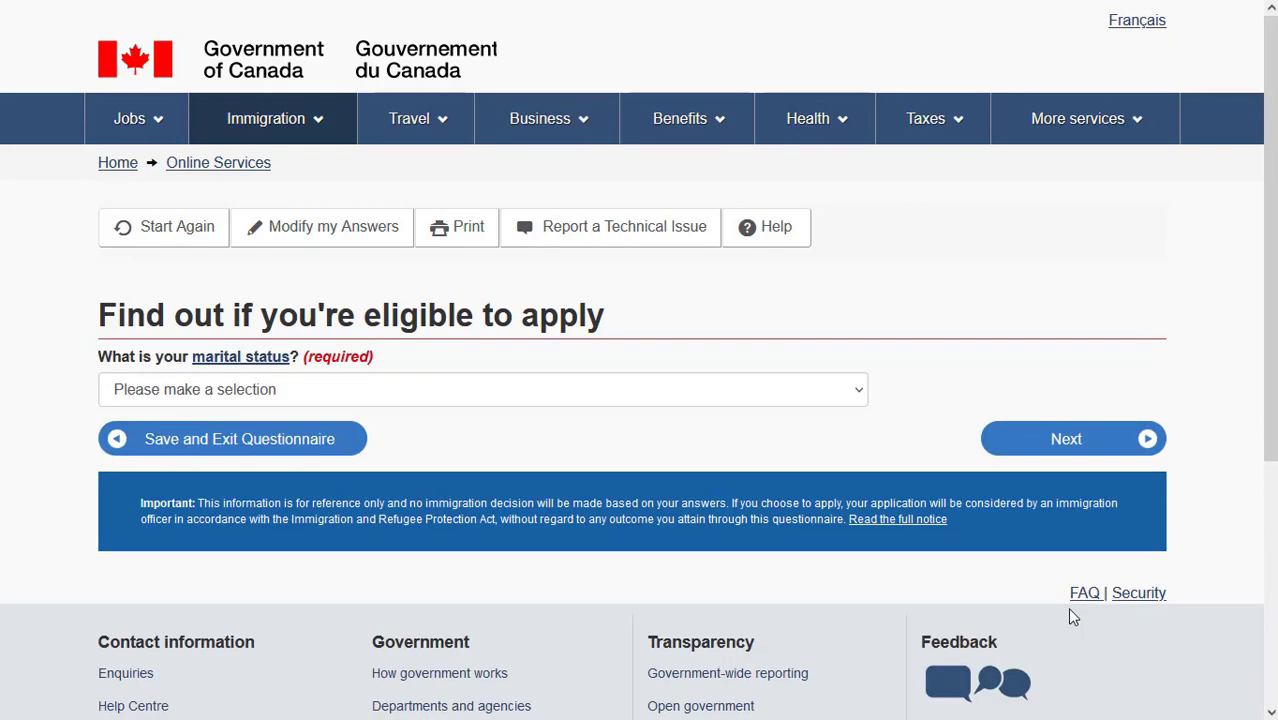
left_click(626, 398)
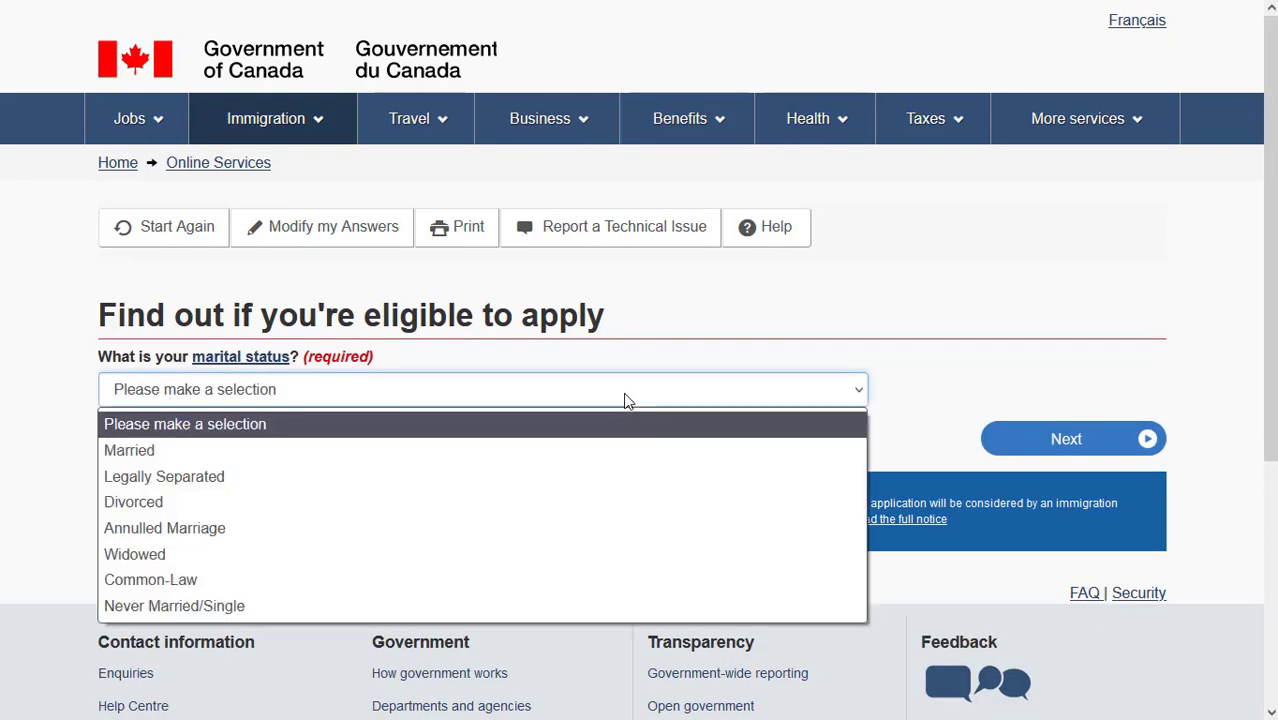
left_click(627, 603)
left_click(1078, 451)
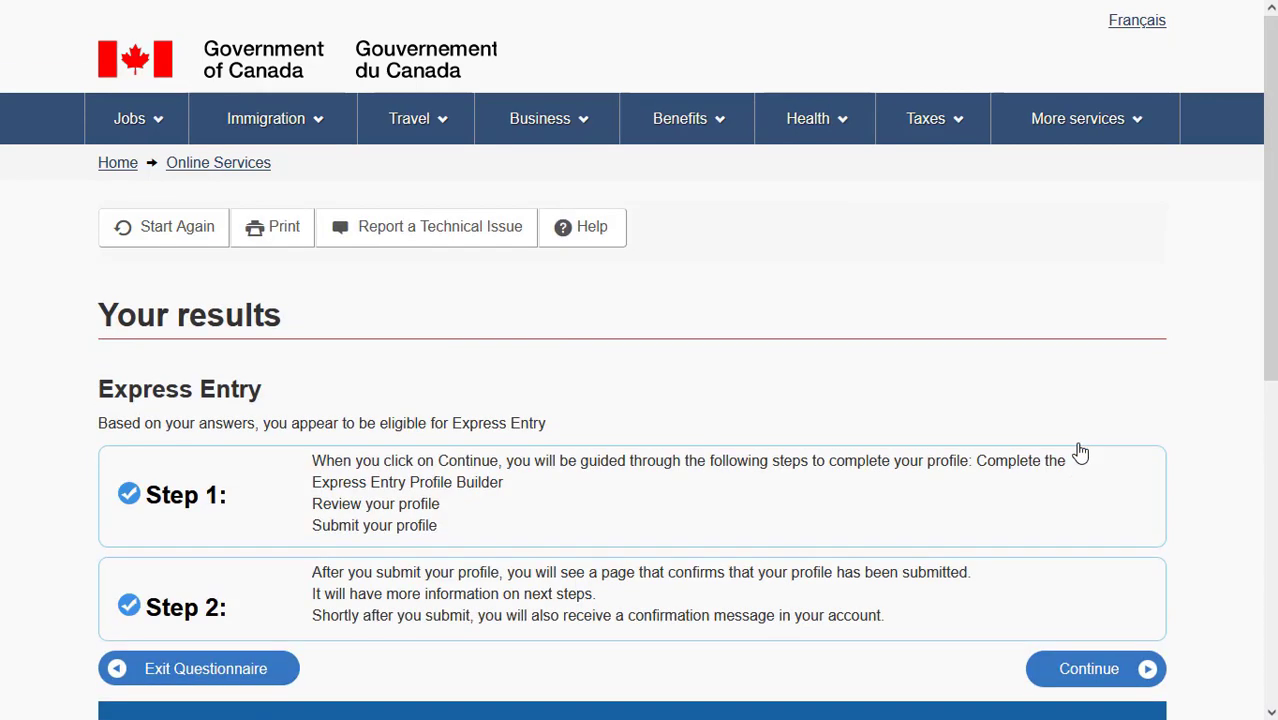
Step: Start the Express Entry profile questionnaire and enter the applicant's name
scroll(1076, 443, "down", 2)
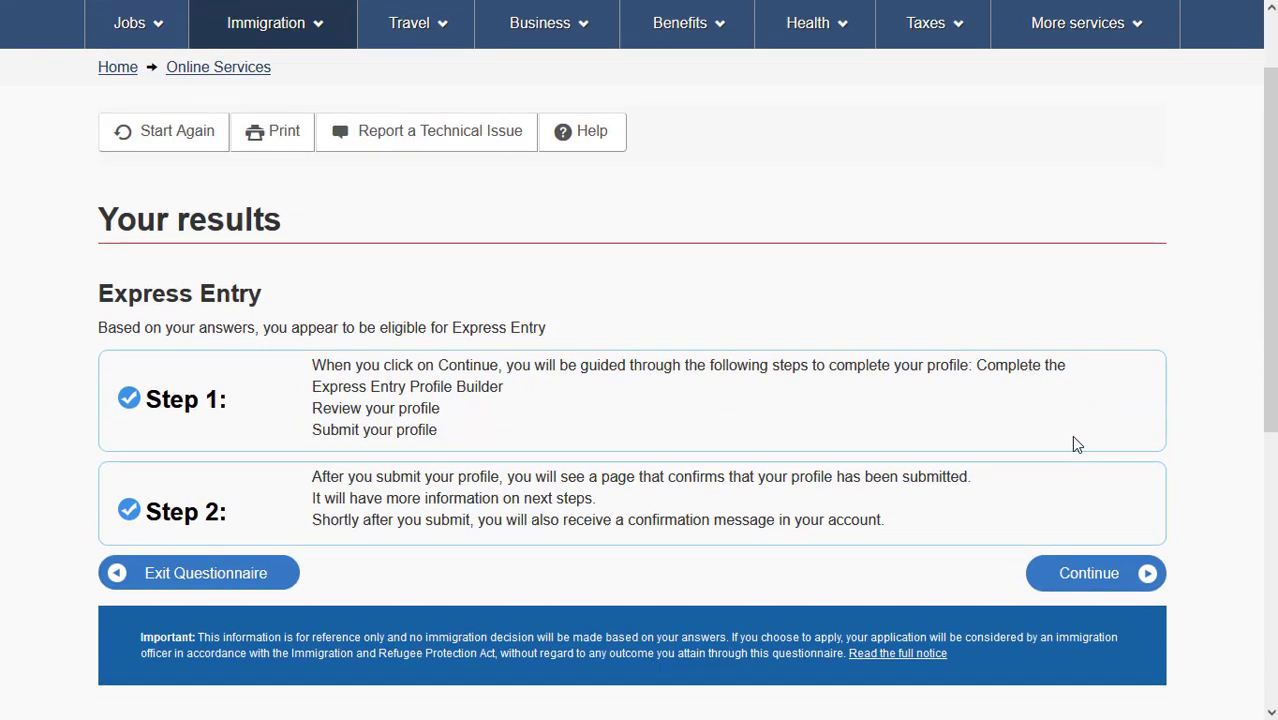
left_click(1109, 583)
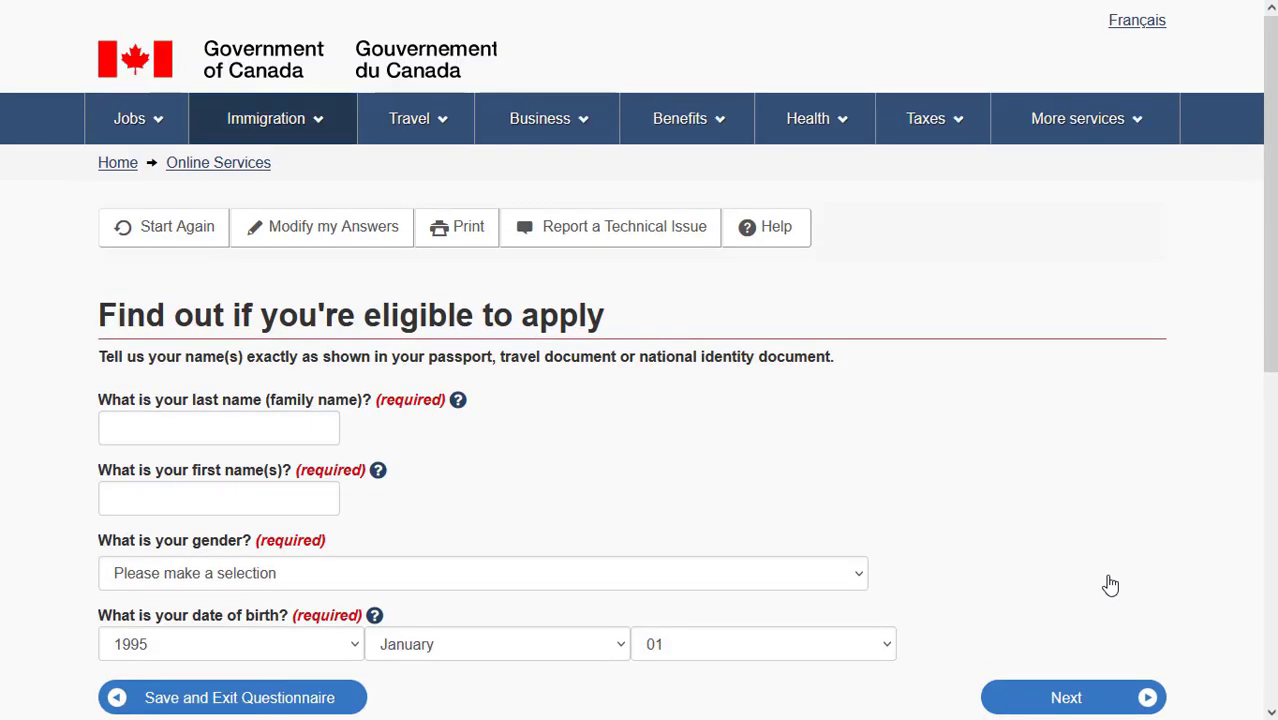
scroll(968, 500, "down", 2)
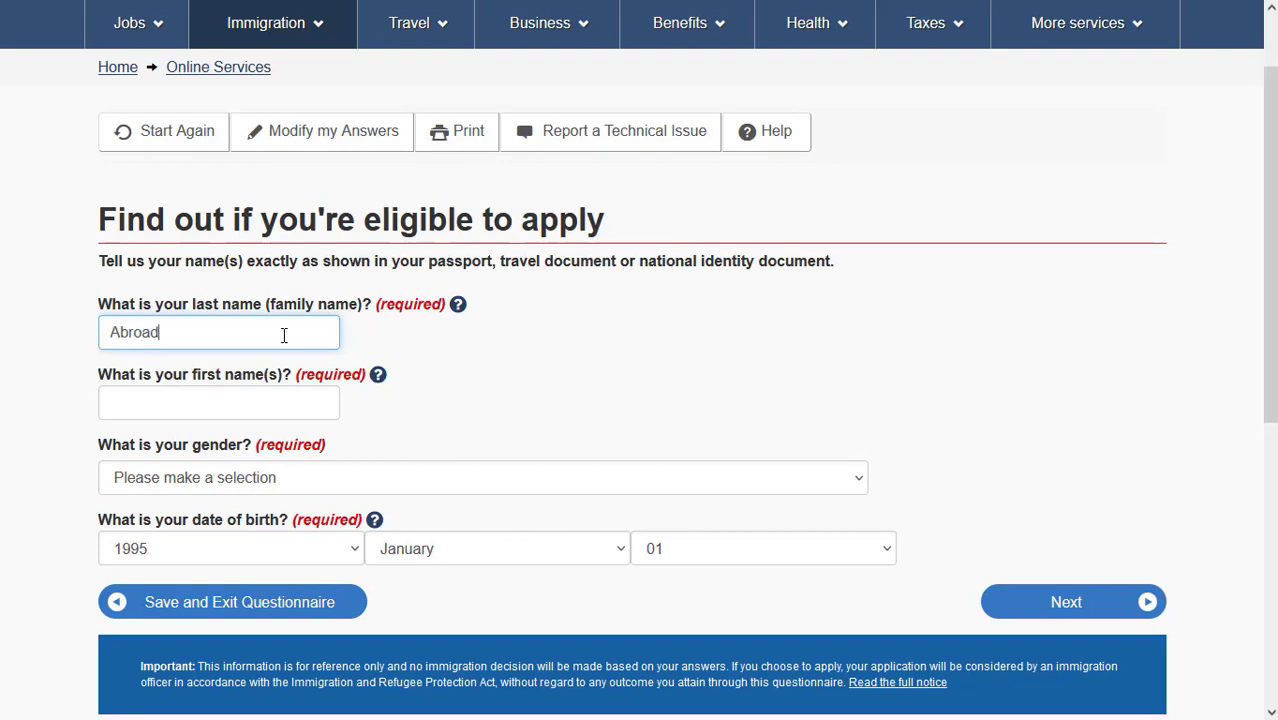
left_click(289, 396)
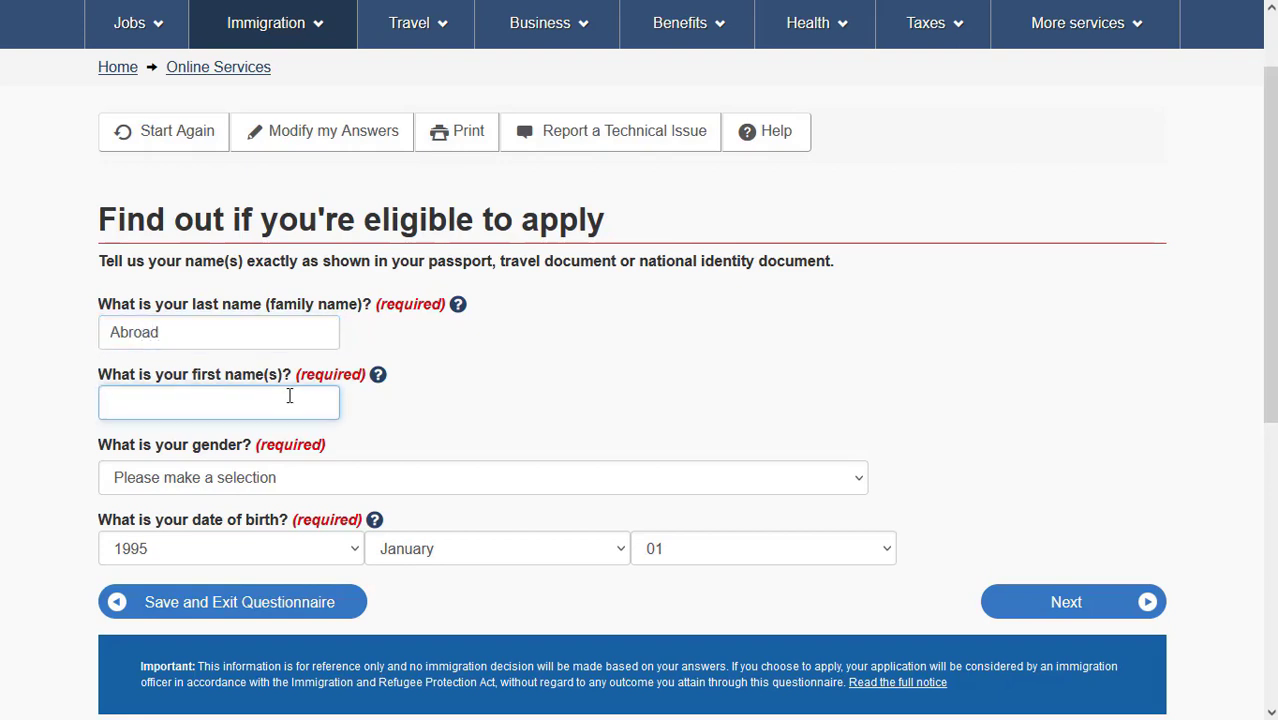
type("Immigrate")
Step: Set gender to Male and marital status to Never Married/Single
left_click(296, 490)
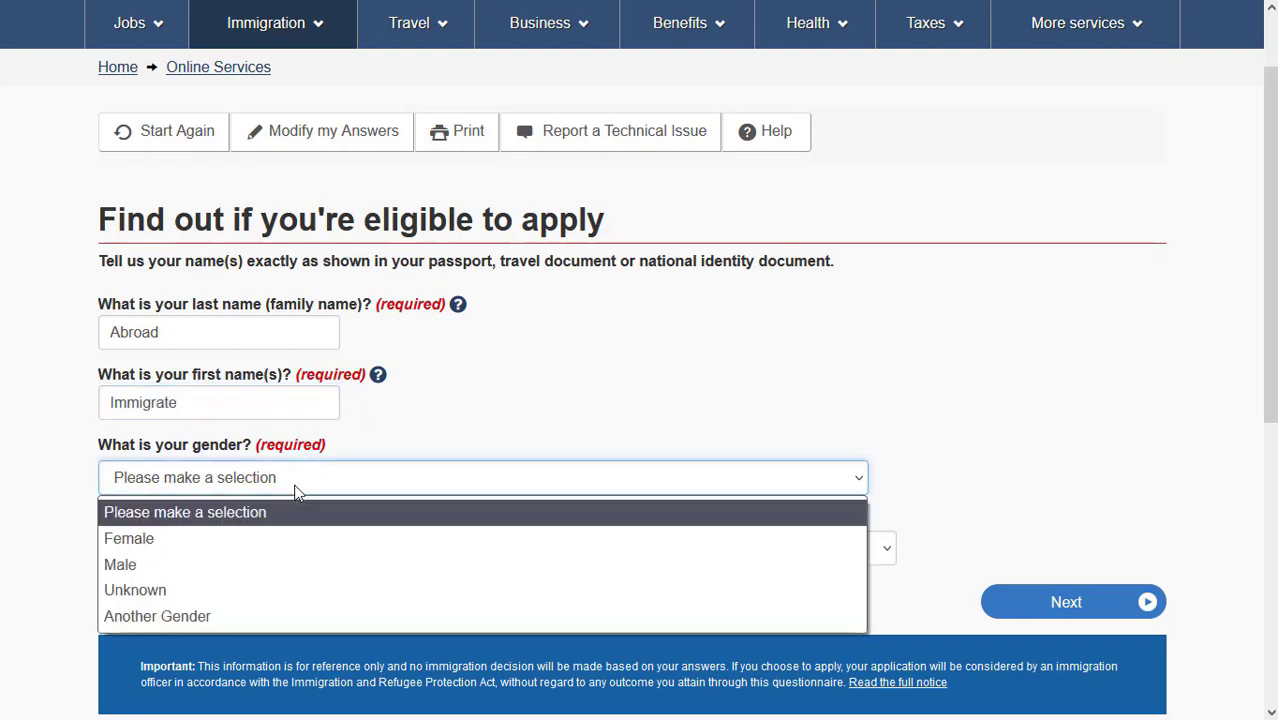
left_click(285, 565)
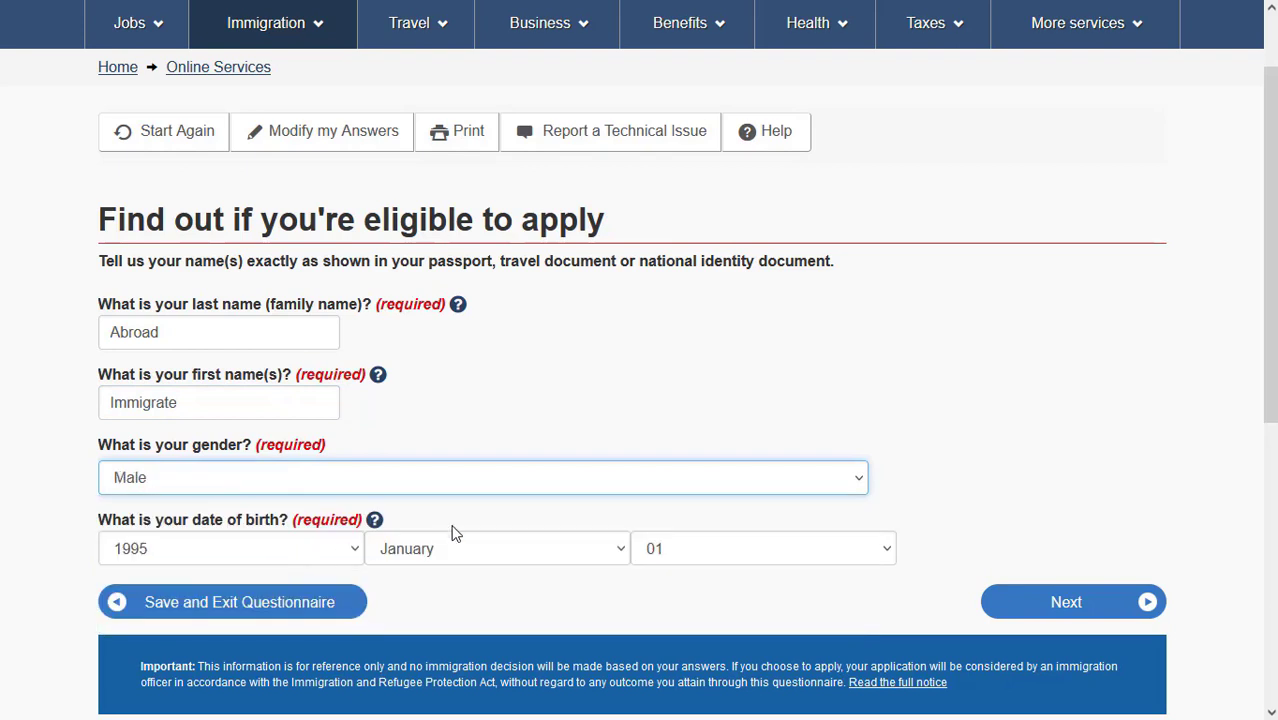
left_click(1100, 612)
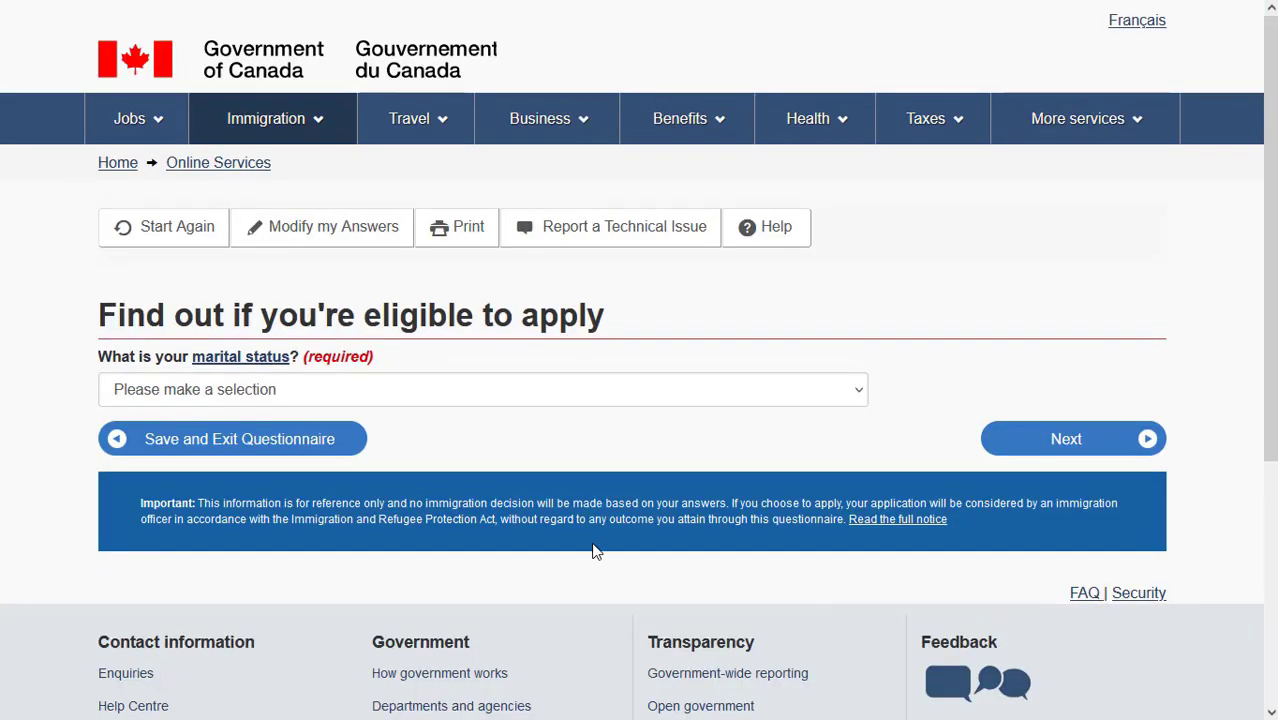
left_click(468, 392)
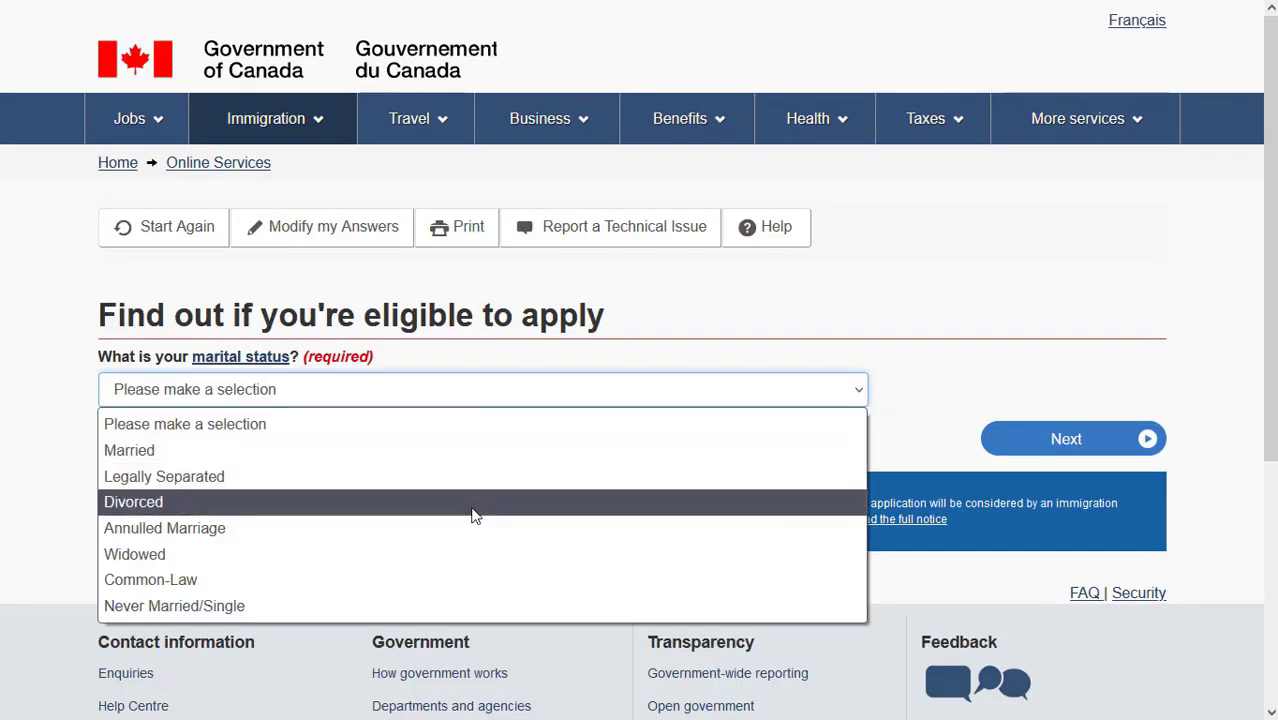
left_click(474, 605)
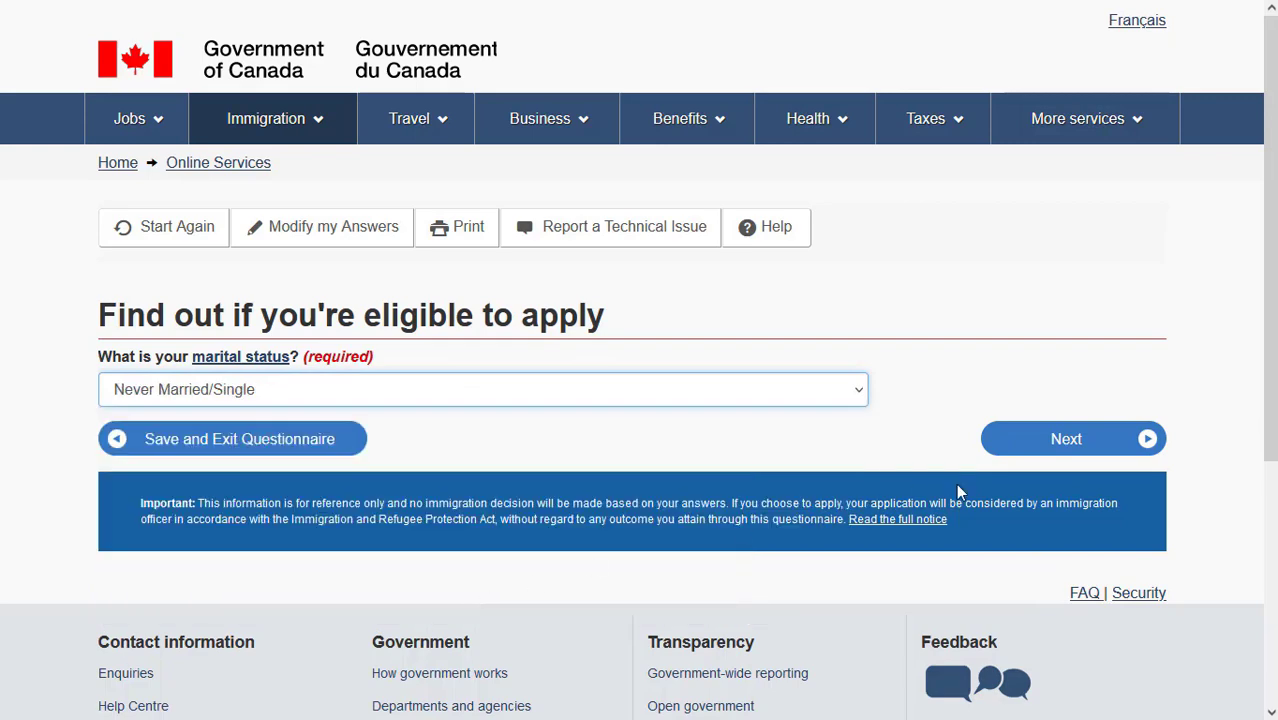
left_click(1097, 443)
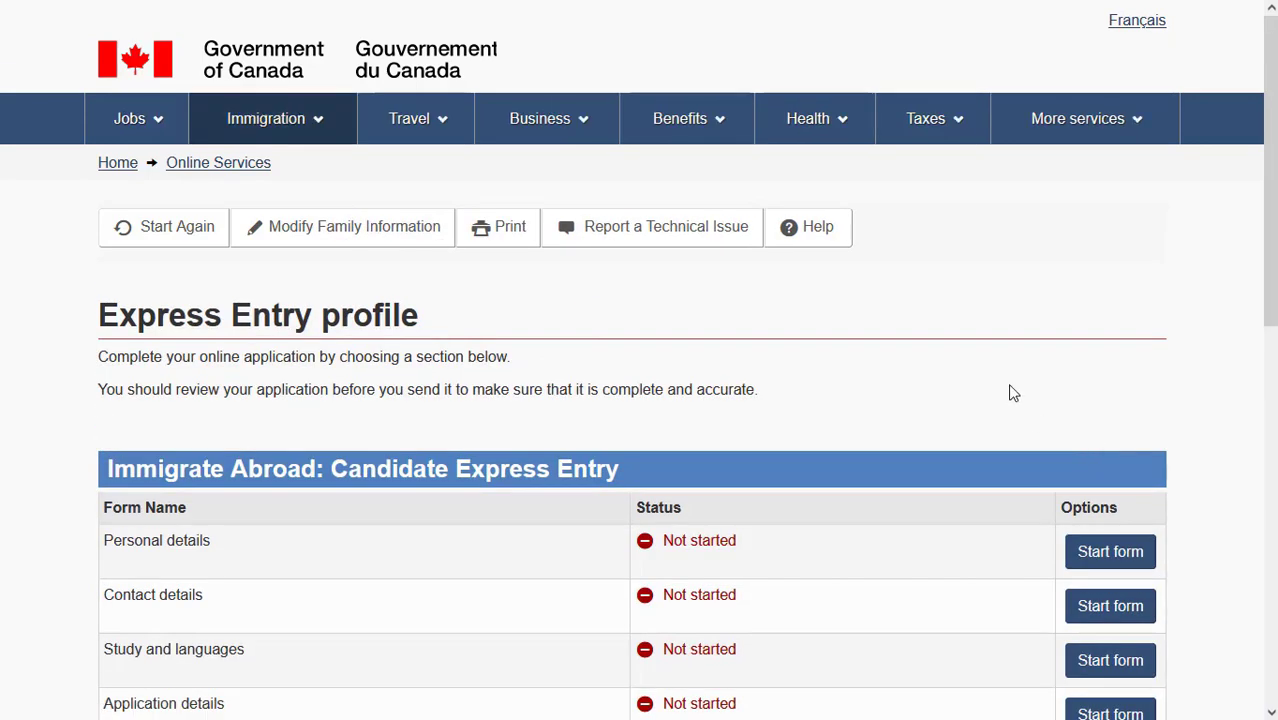
Step: Scroll down the profile's list of not-started forms and start Personal details
scroll(1010, 393, "down", 2)
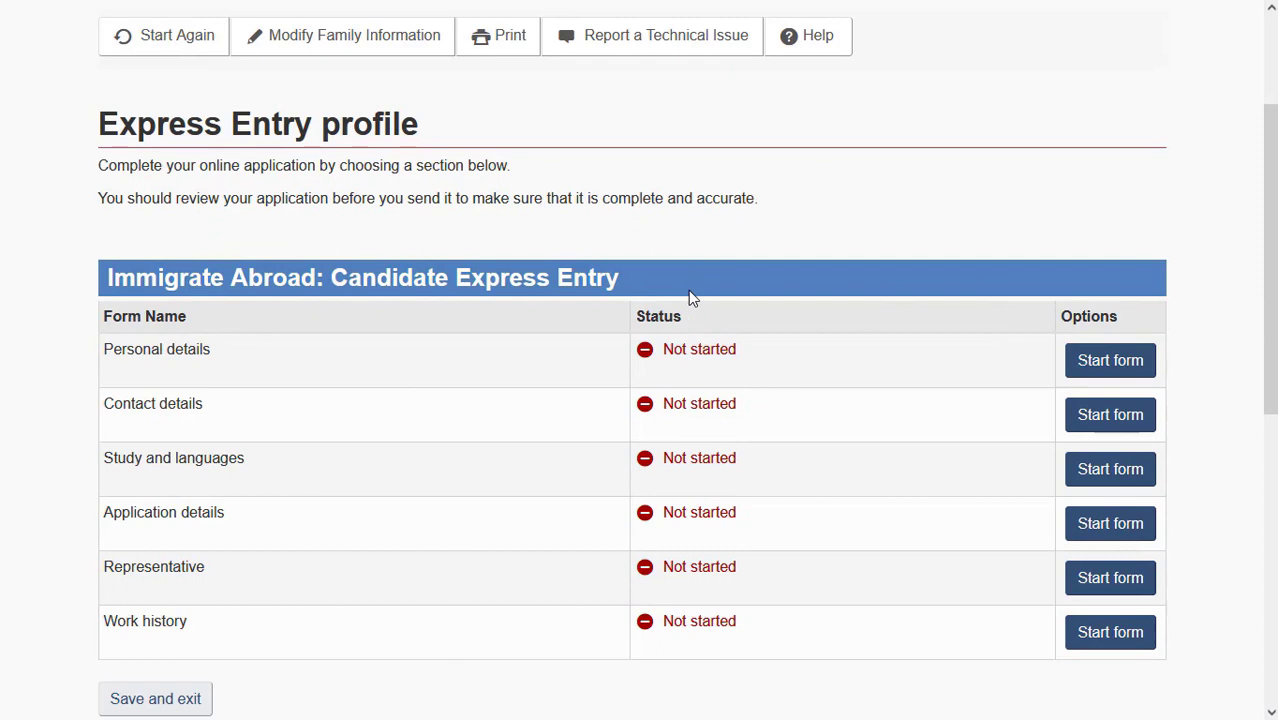
scroll(688, 298, "down", 1)
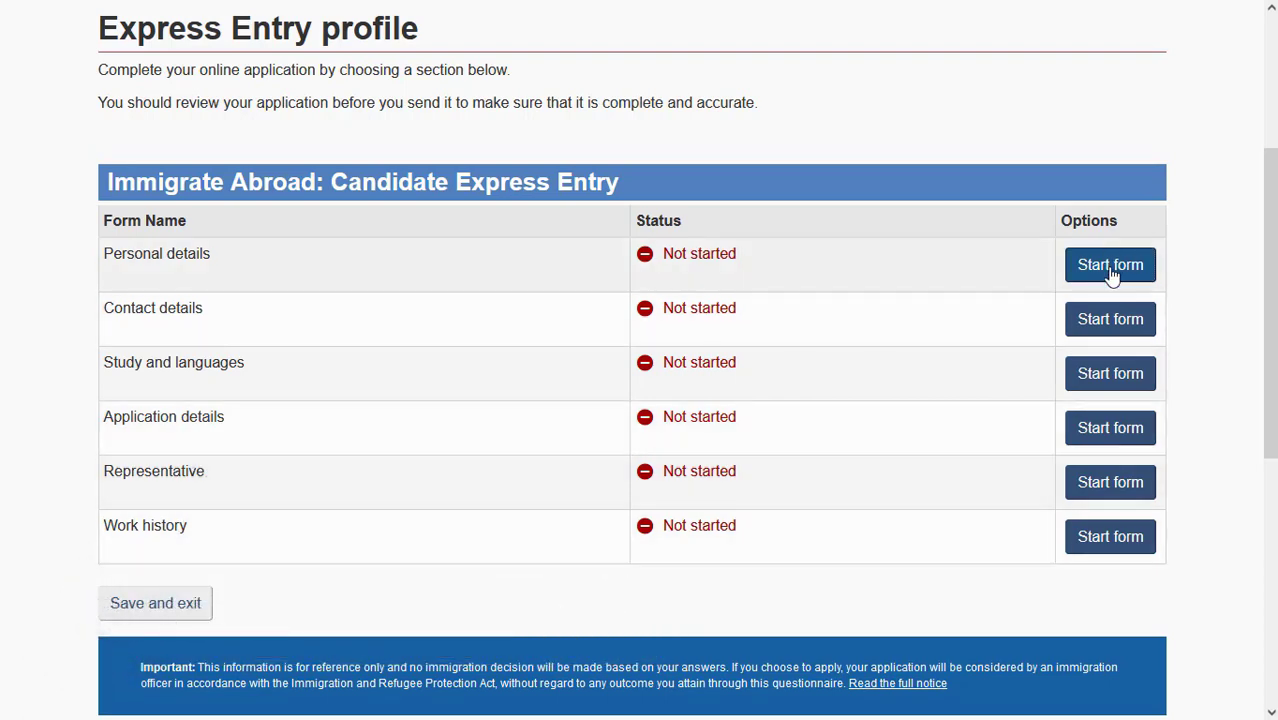
left_click(1110, 265)
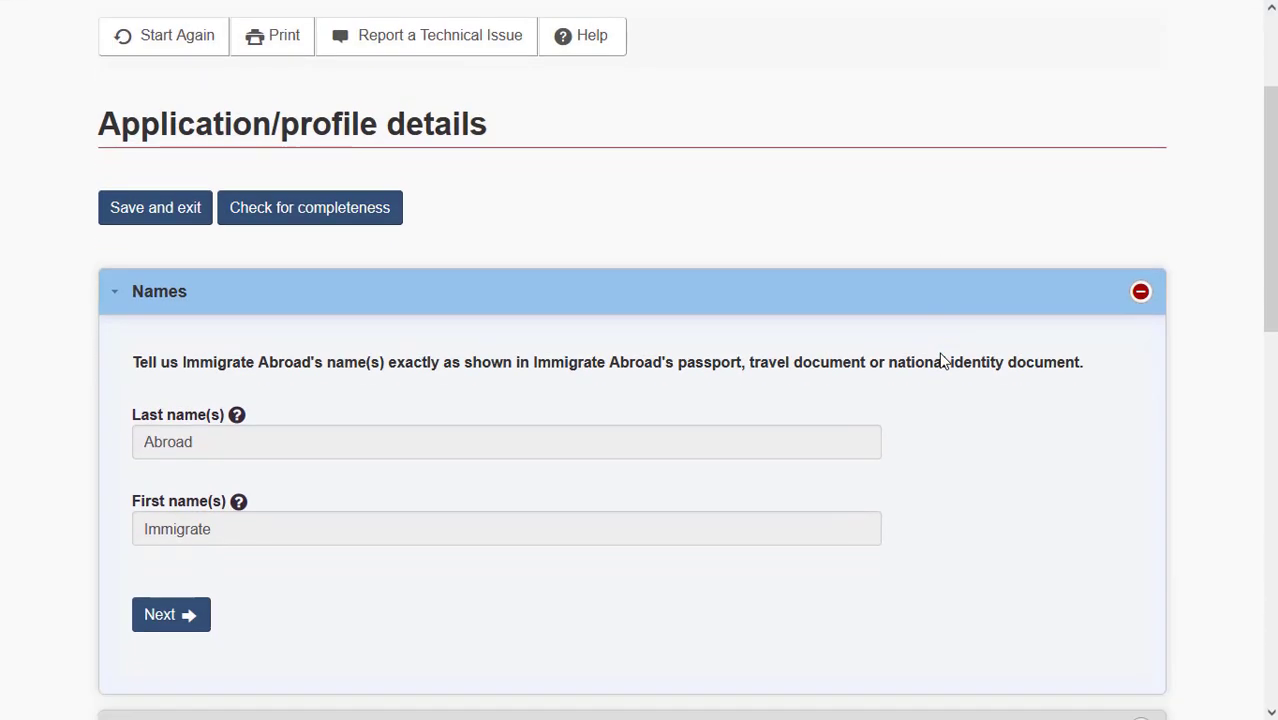
Step: Pass Names, enter India and Bengaluru as birthplace, and continue past Marital status
scroll(940, 360, "down", 2)
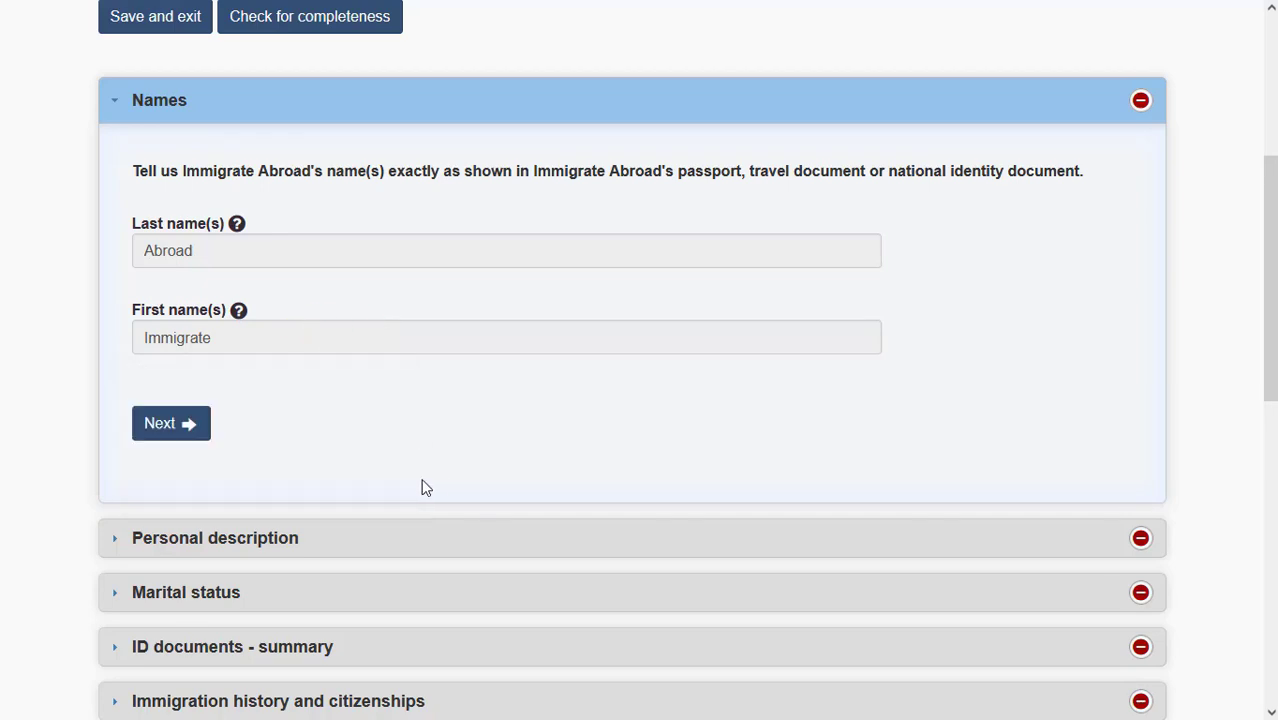
left_click(166, 436)
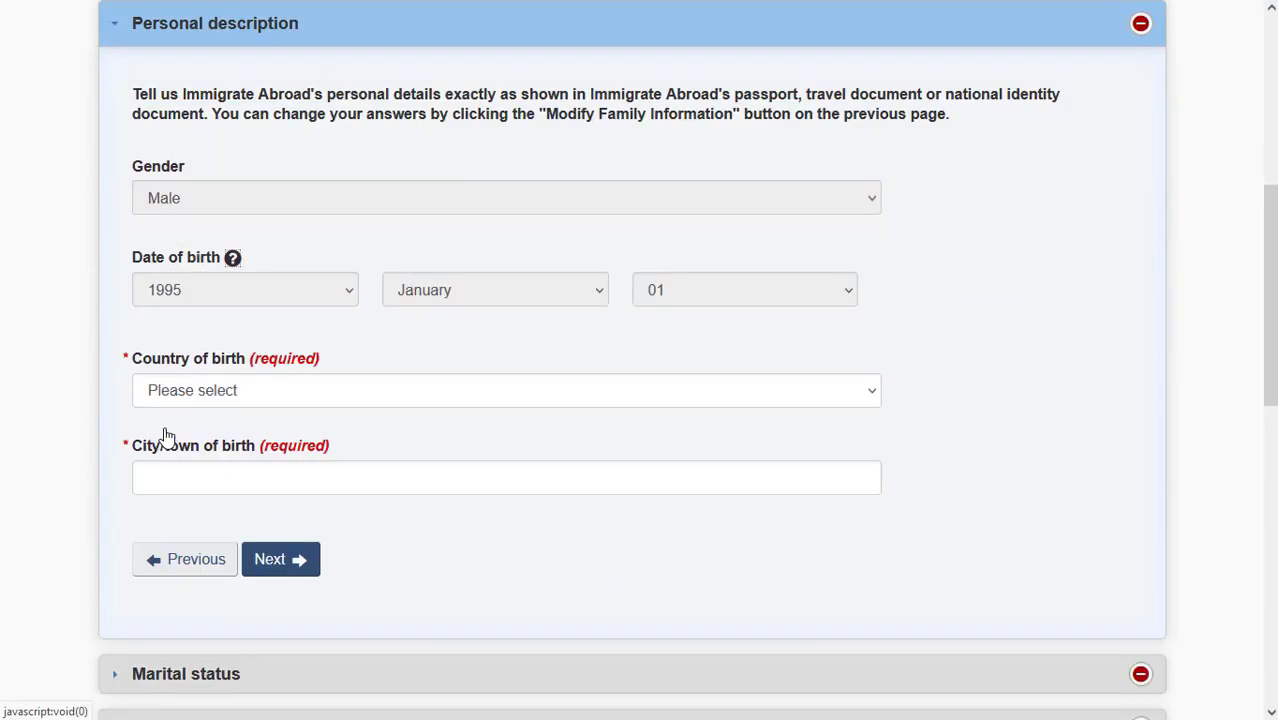
left_click(180, 390)
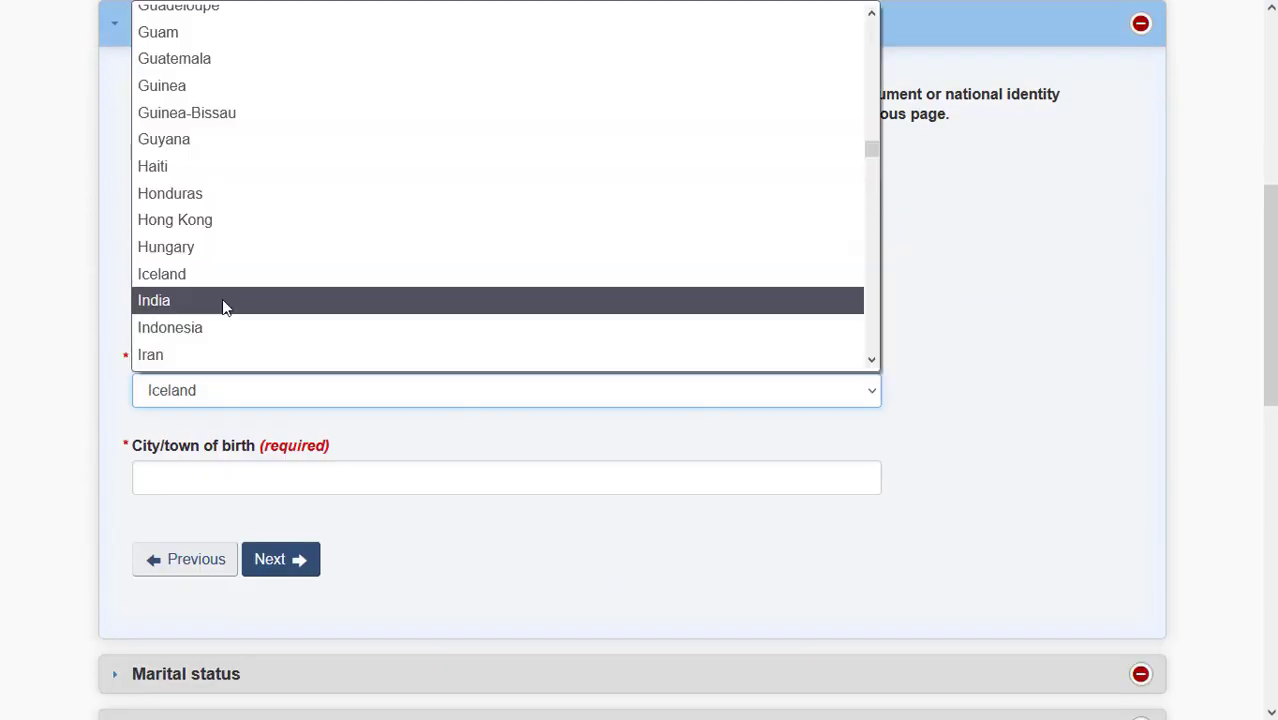
left_click(225, 300)
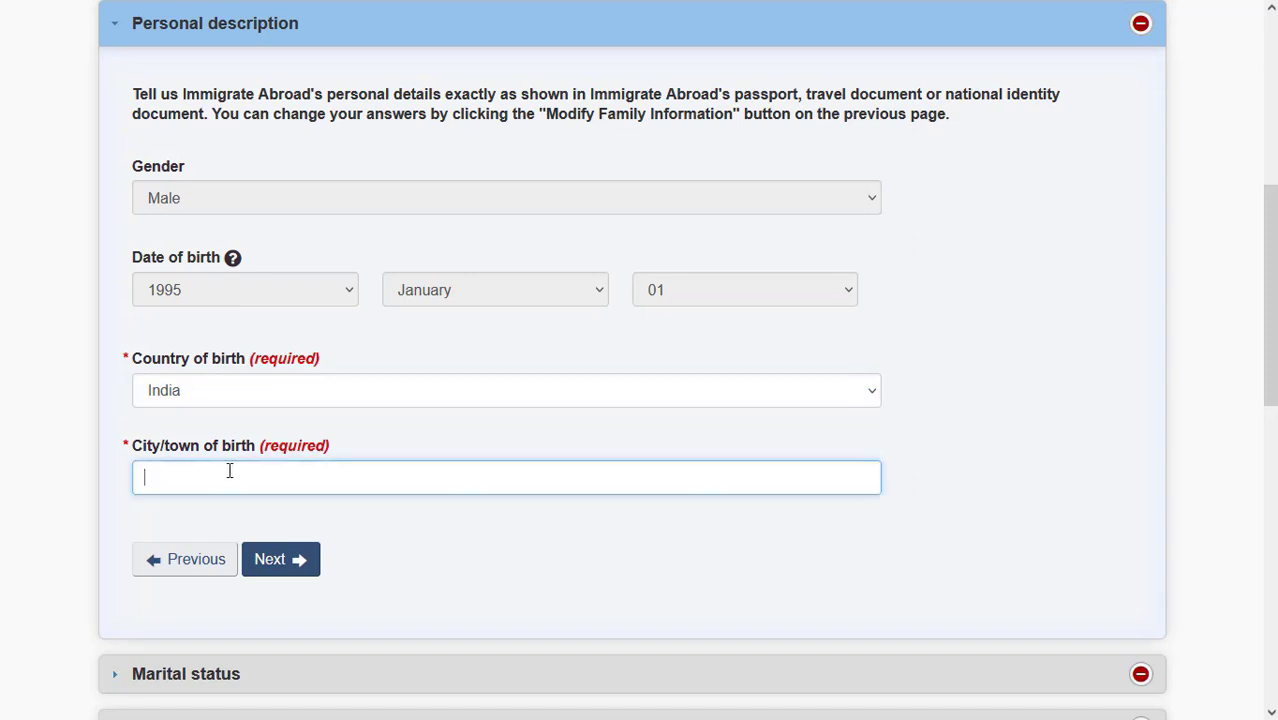
type("Bengaluru")
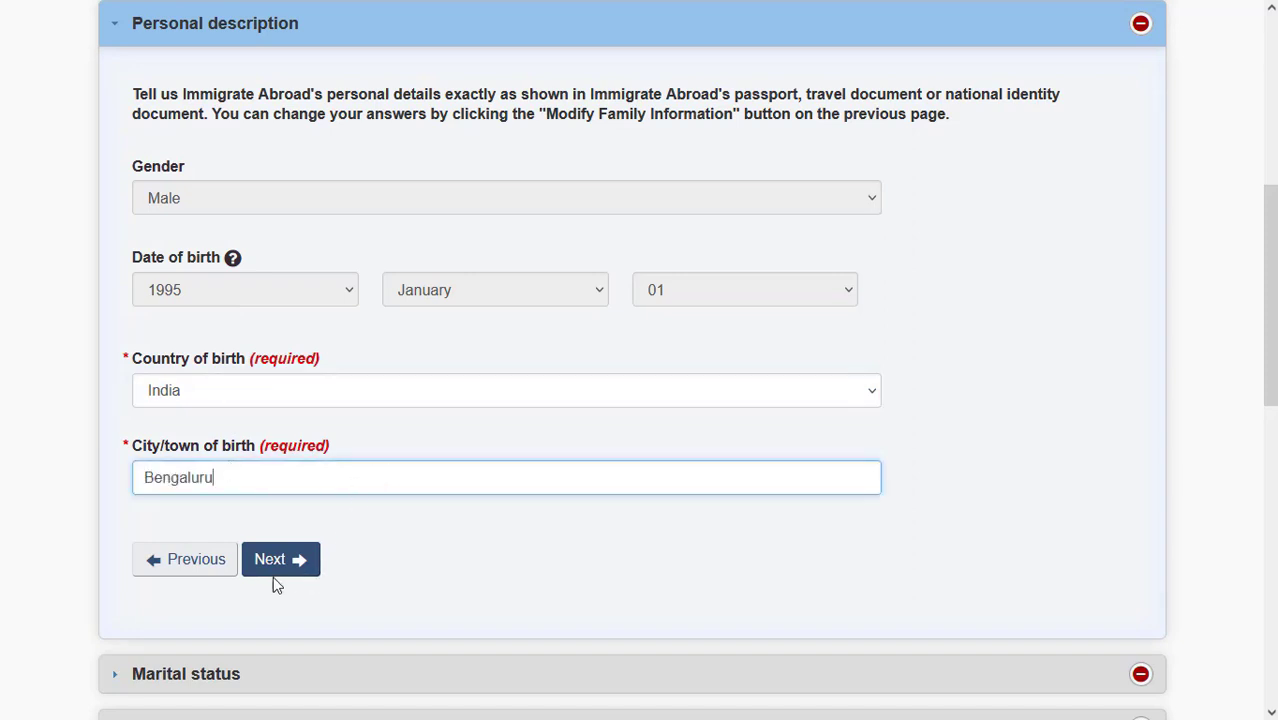
left_click(289, 567)
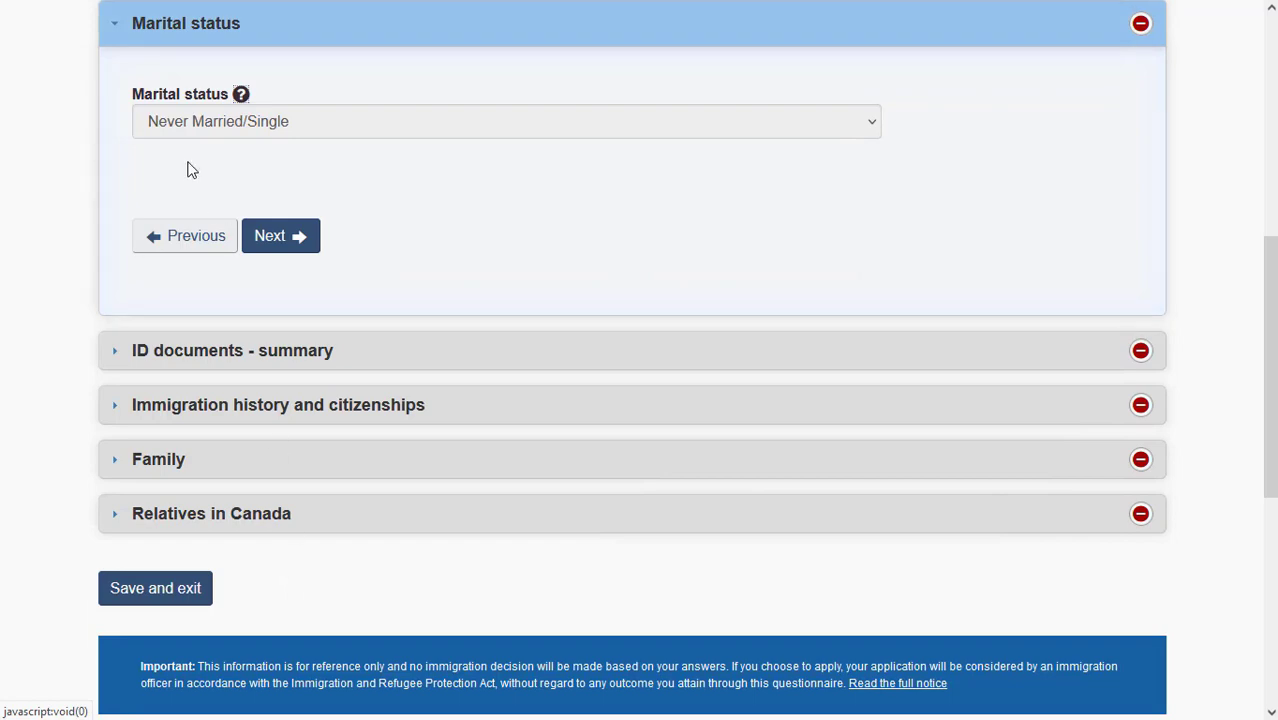
left_click(276, 238)
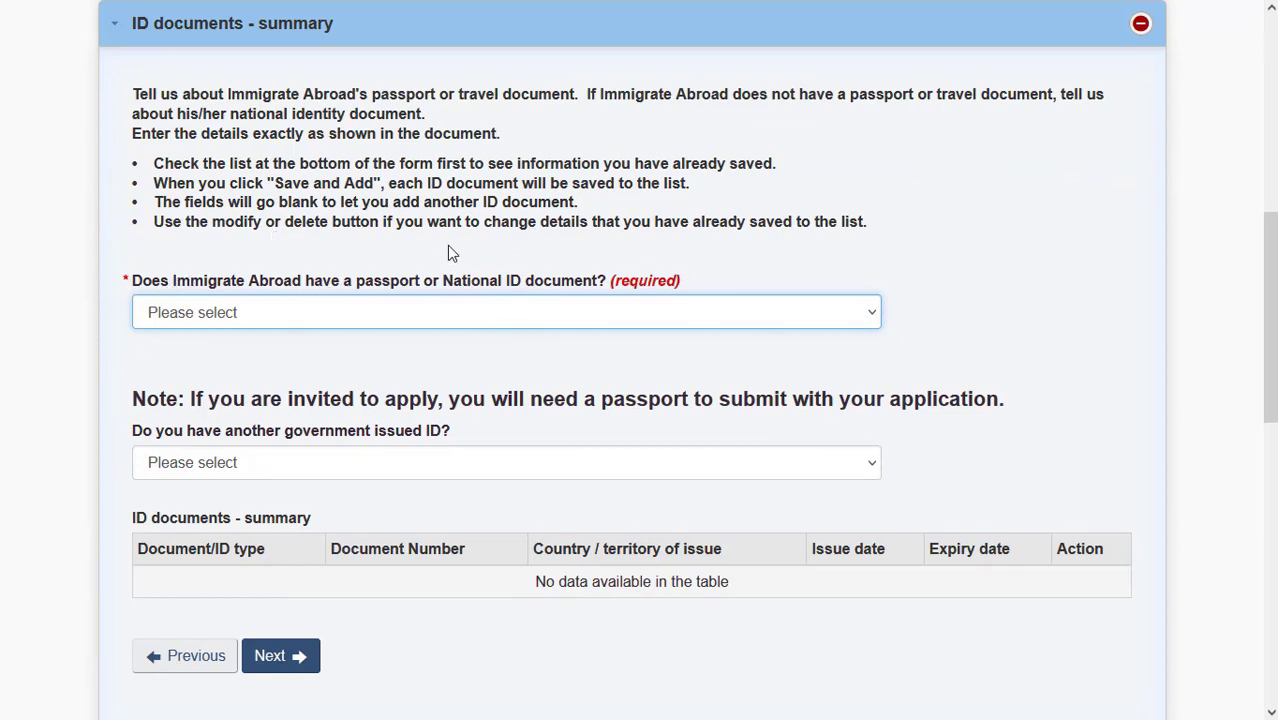
Step: Answer Yes to having a passport, choose Passport as document type, and enter its number
left_click(392, 318)
left_click(357, 376)
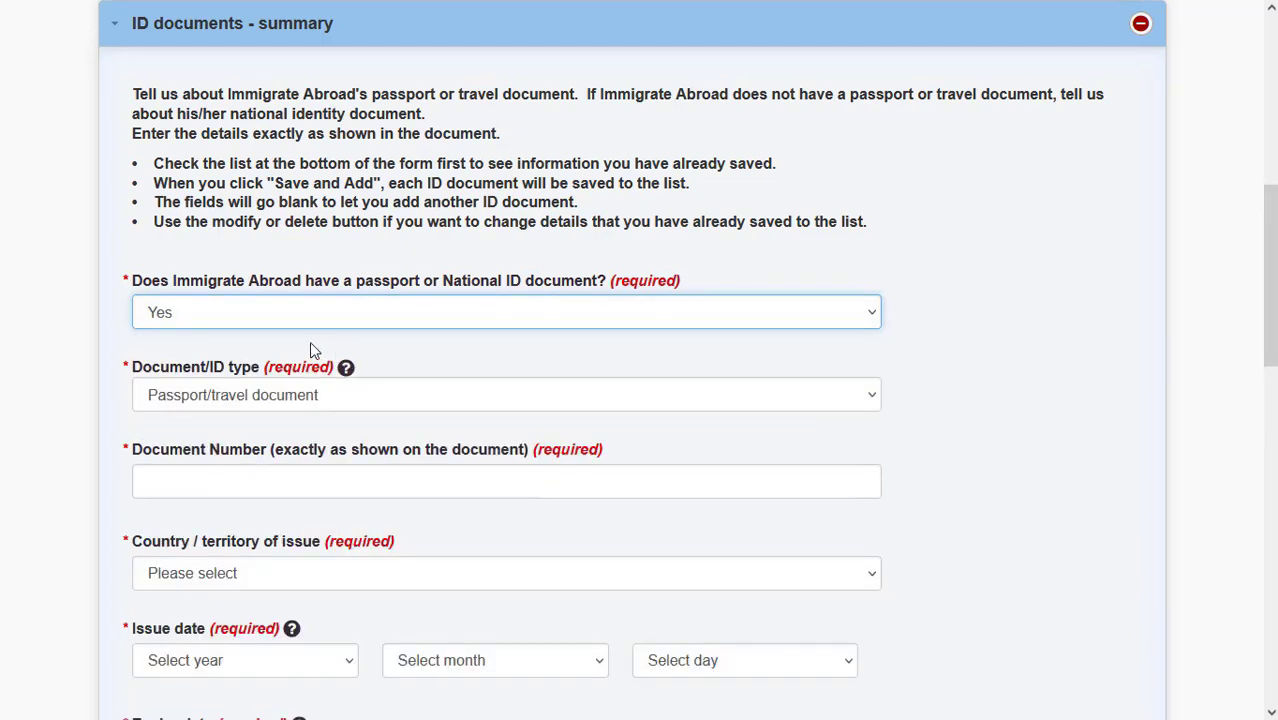
left_click(366, 408)
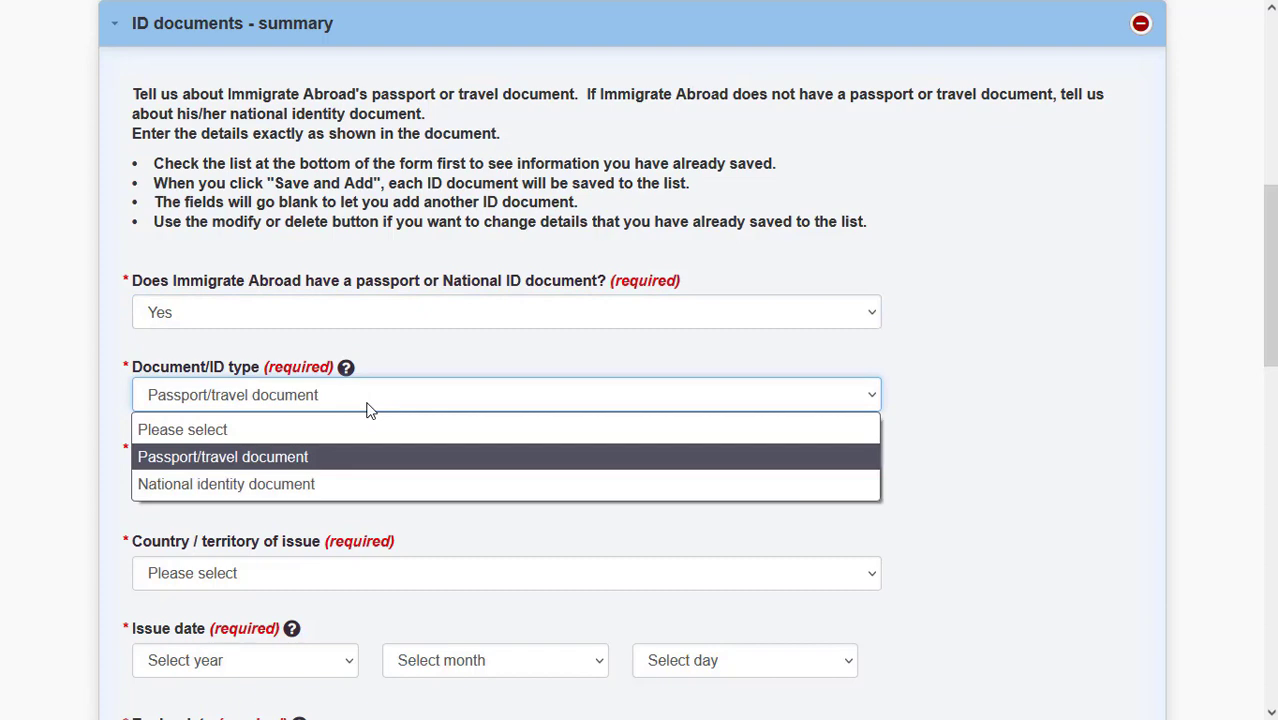
left_click(345, 459)
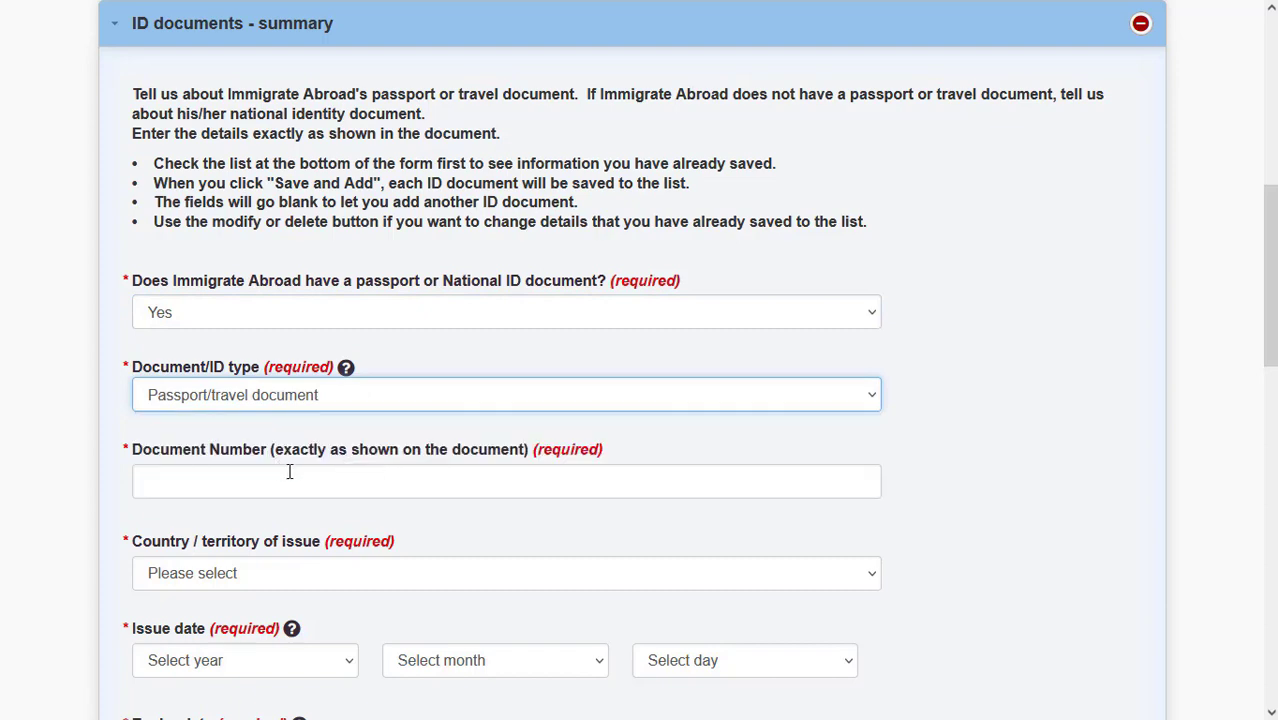
left_click(313, 483)
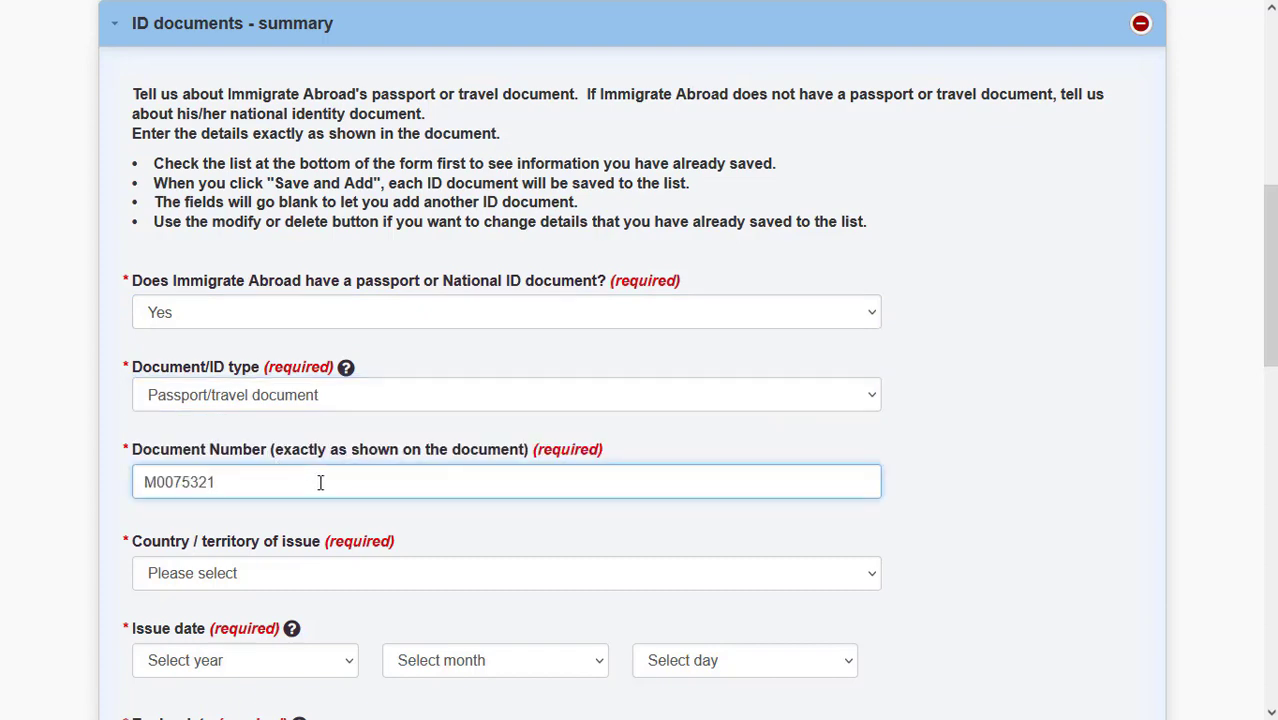
Step: Set IND (India) as issuing country with dates 2015-02-02 to 2025-02-01 and save the passport
scroll(300, 440, "down", 2)
left_click(282, 388)
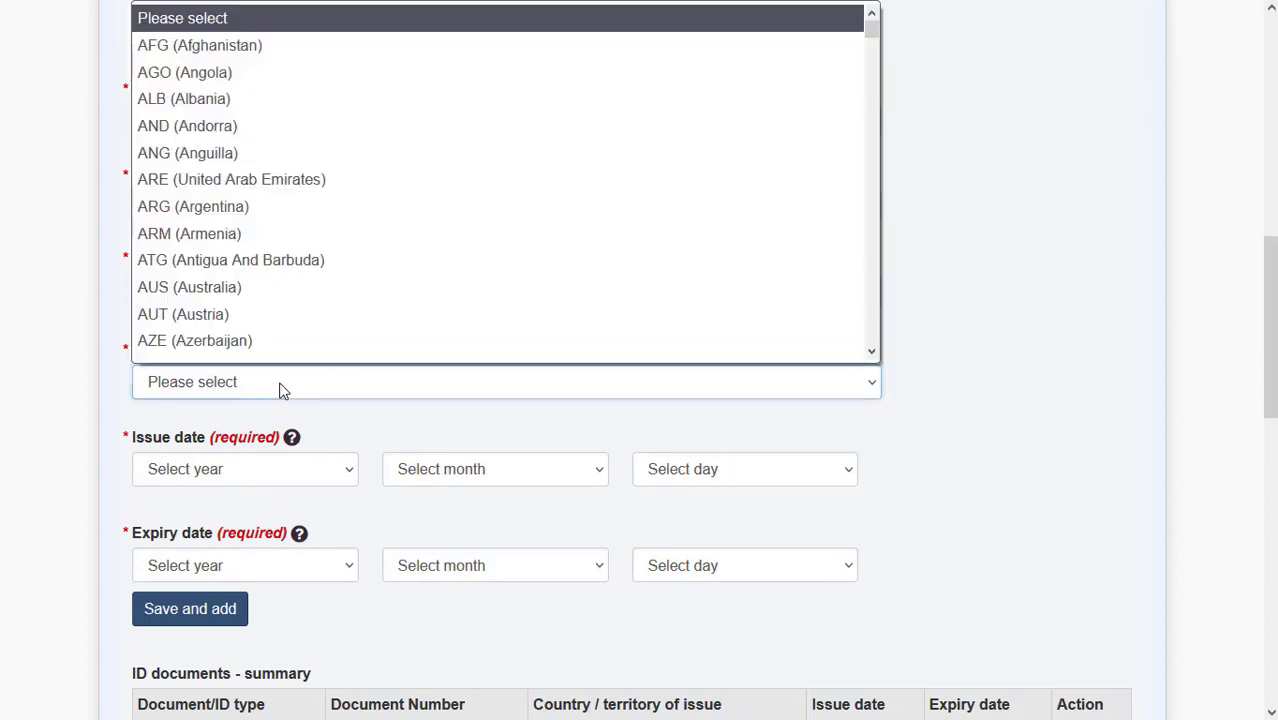
key("i")
key("n")
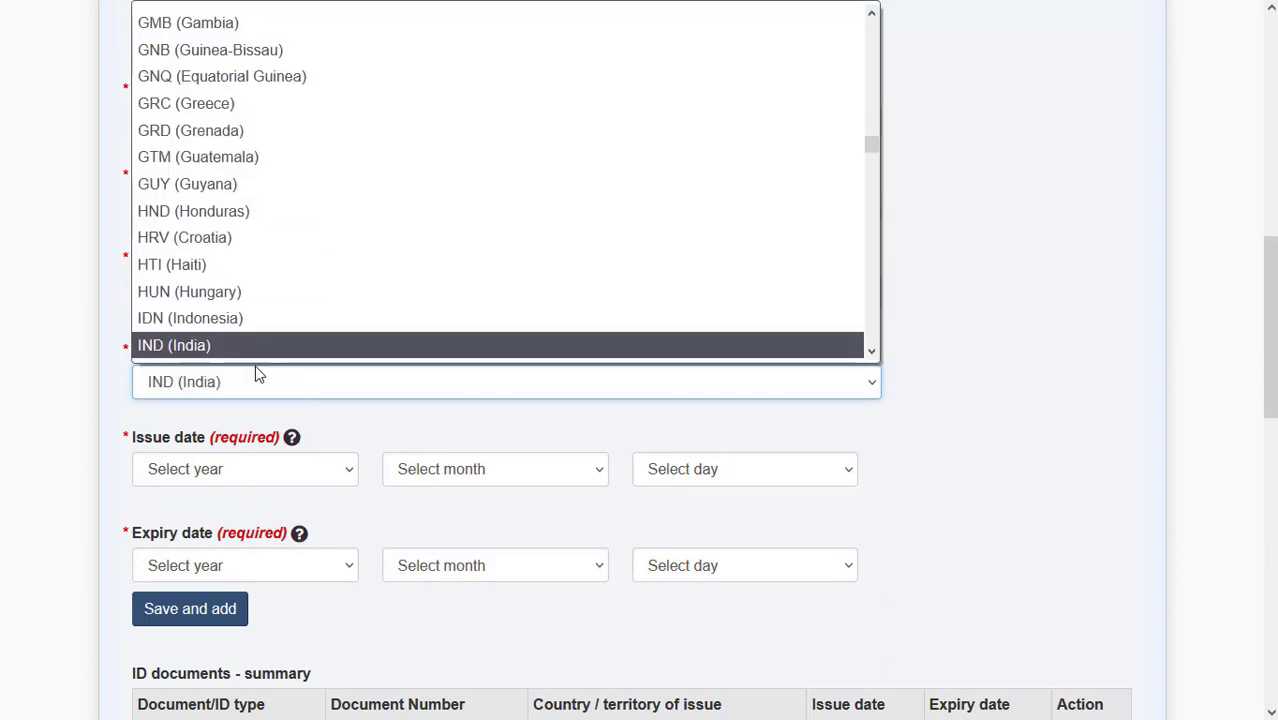
left_click(240, 352)
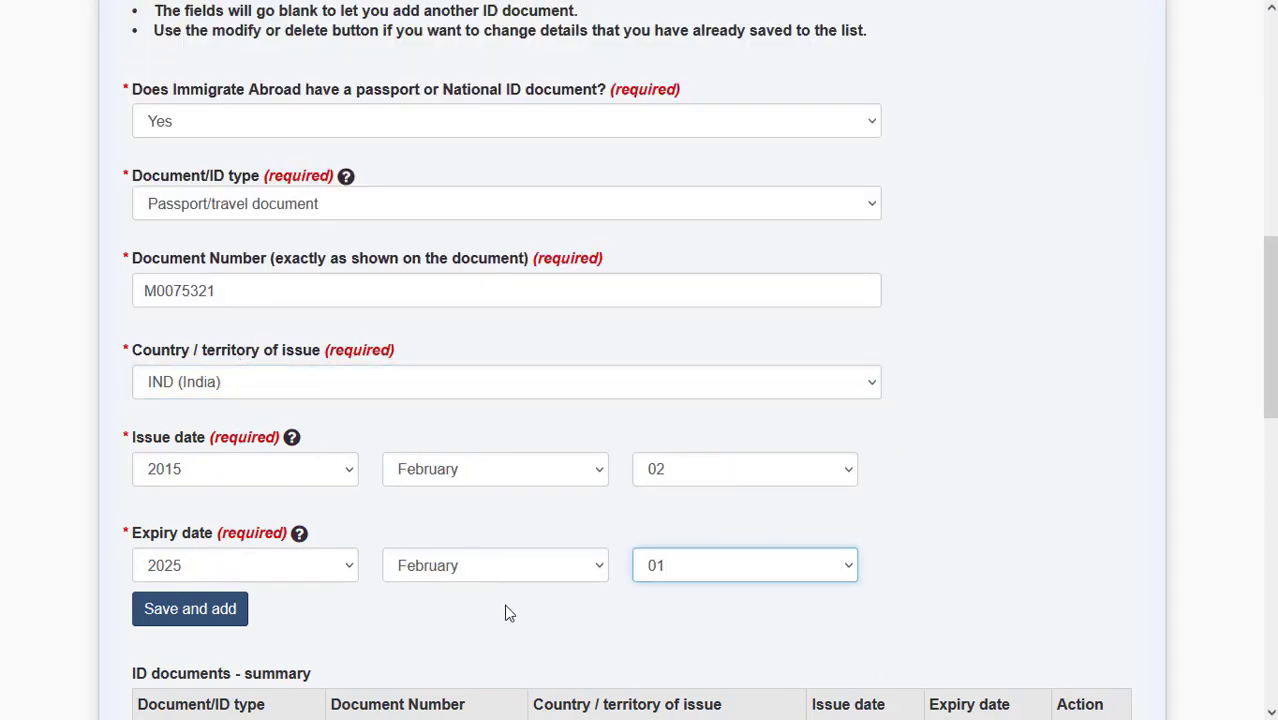
scroll(505, 613, "down", 1)
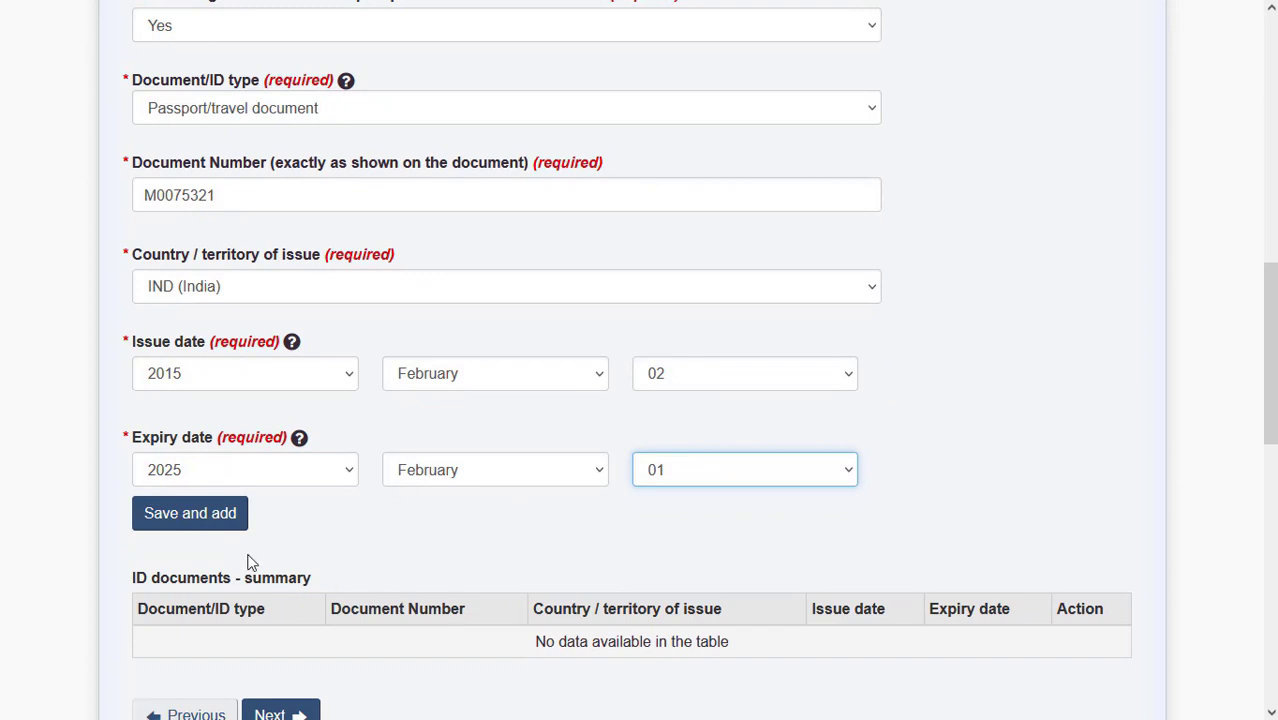
left_click(197, 527)
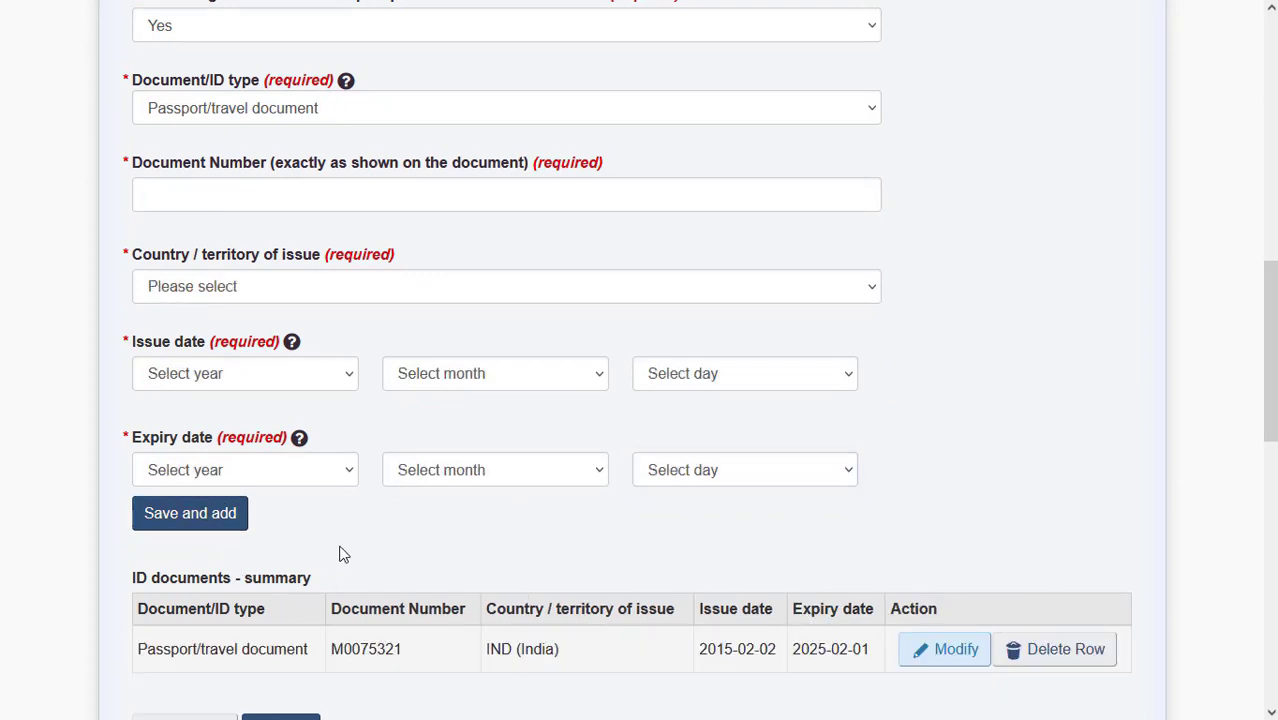
scroll(474, 553, "down", 1)
scroll(474, 553, "down", 1)
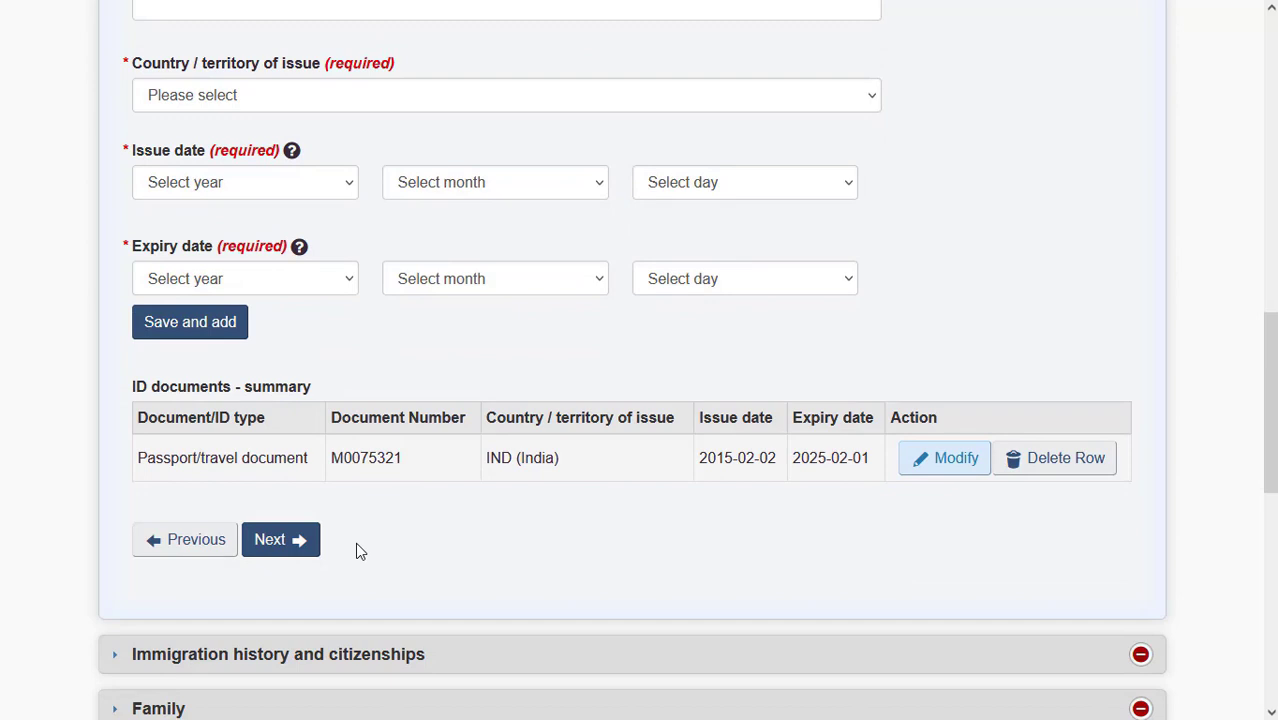
Step: In Immigration history, answer No to previous applications to Canada
left_click(287, 557)
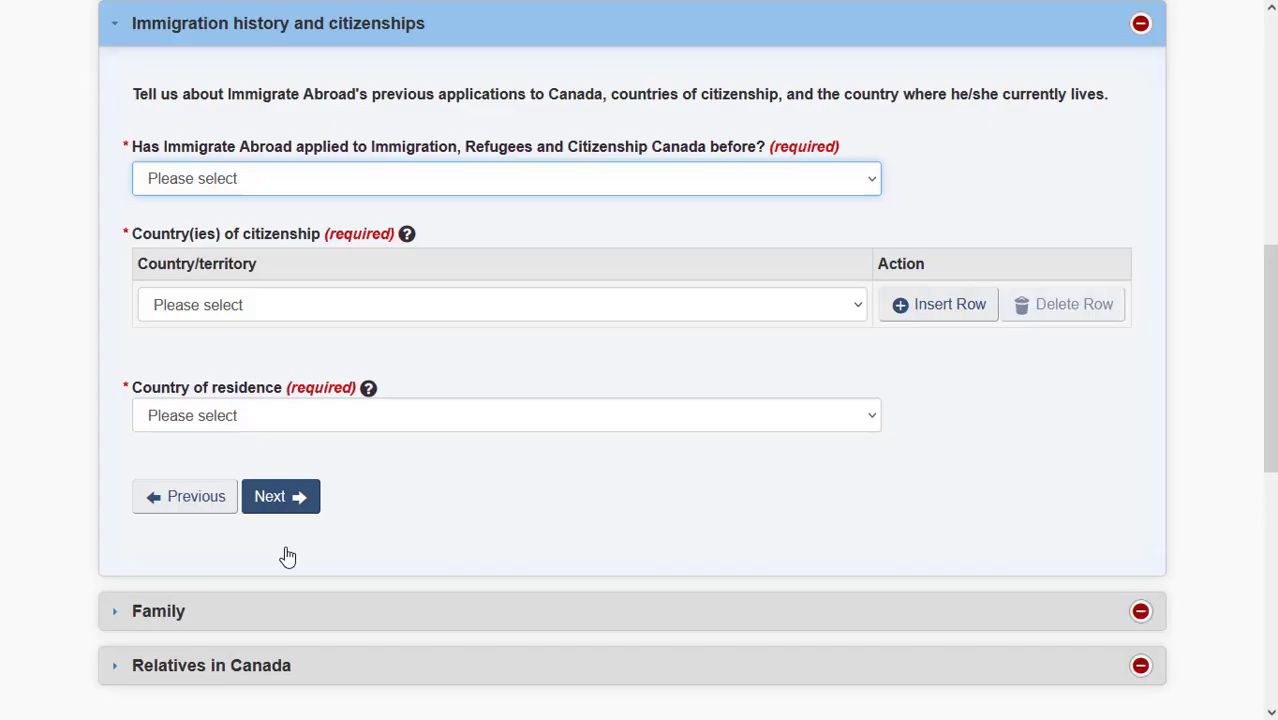
left_click(308, 181)
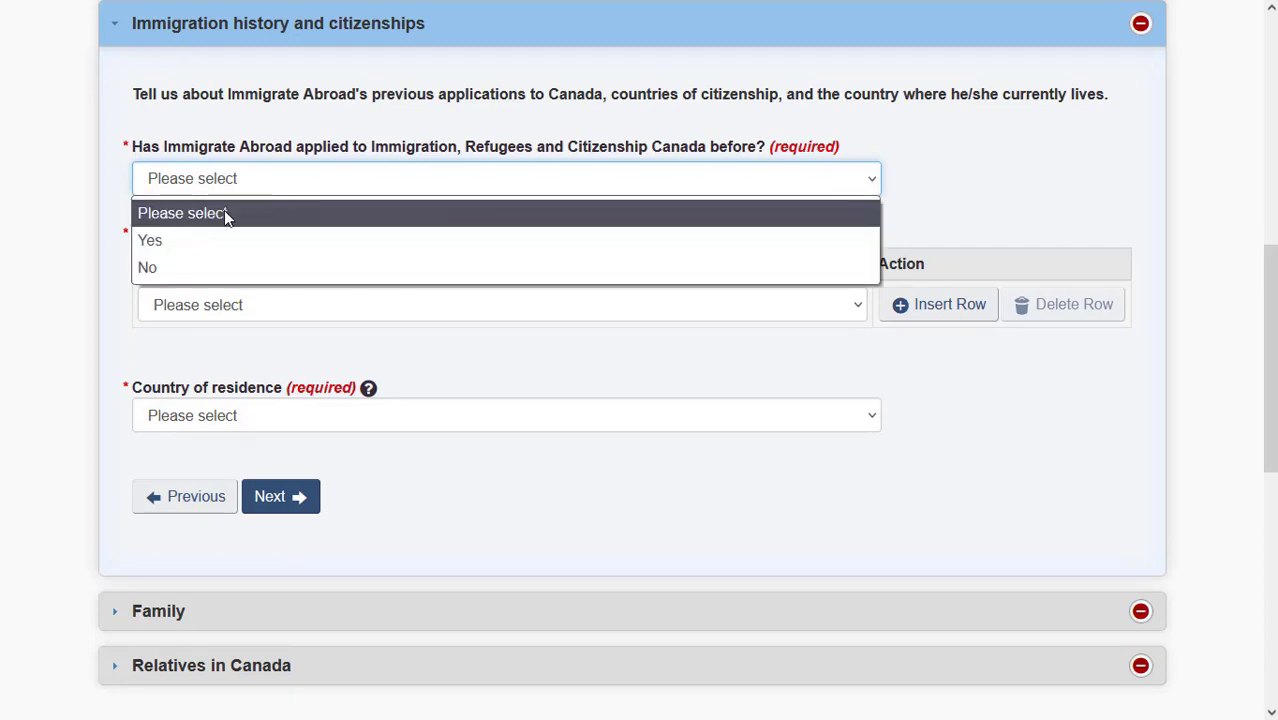
left_click(195, 276)
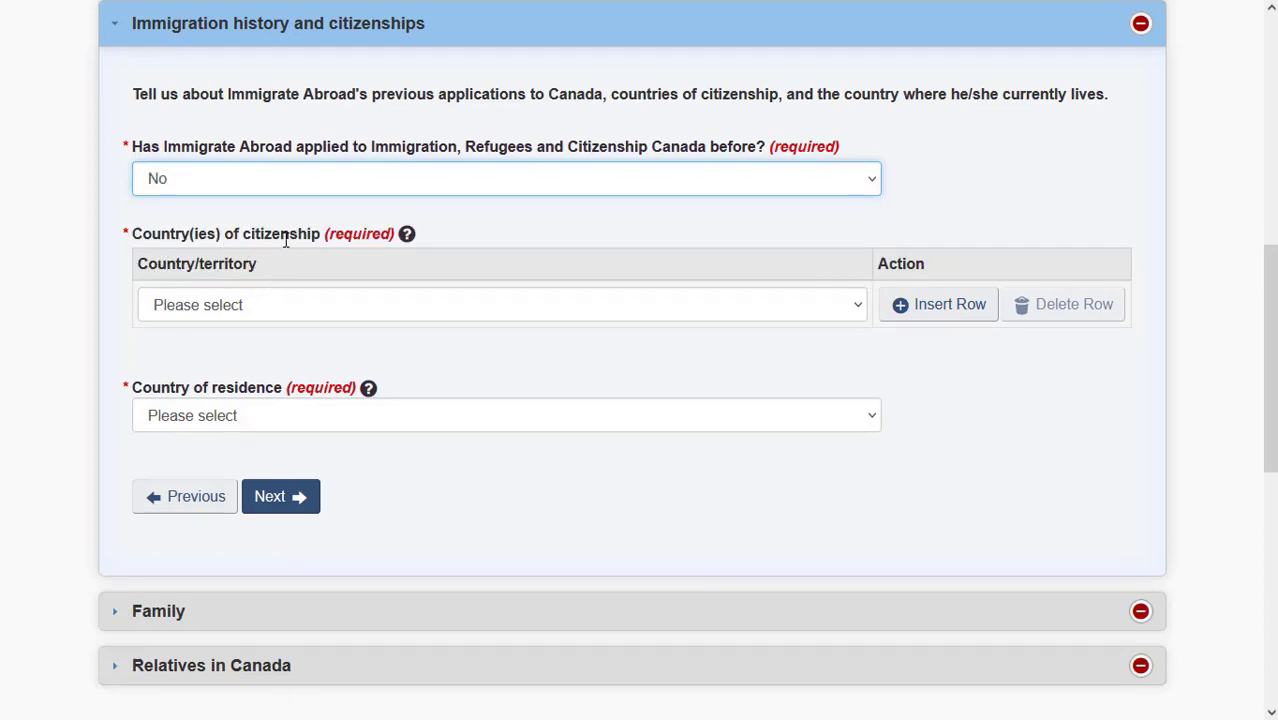
Step: Set India as both the country of citizenship and the country of residence
left_click(278, 313)
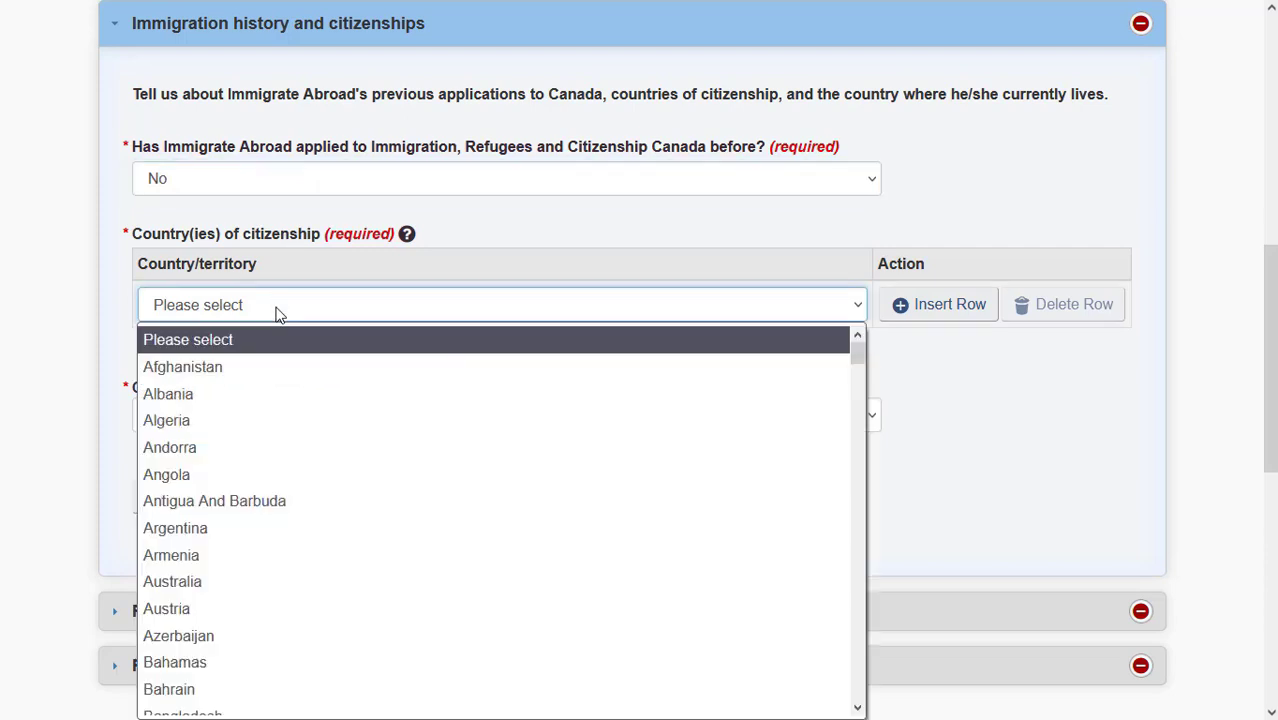
key("i")
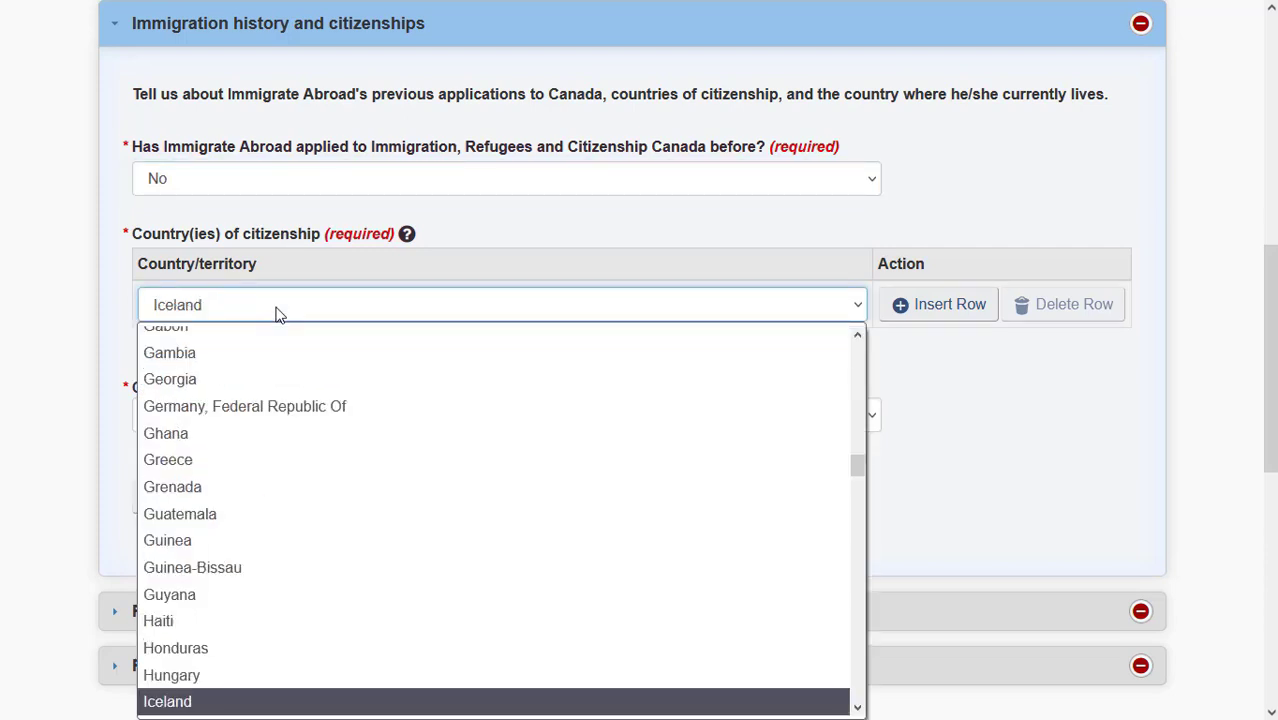
key("Up")
key("Down")
key("Down")
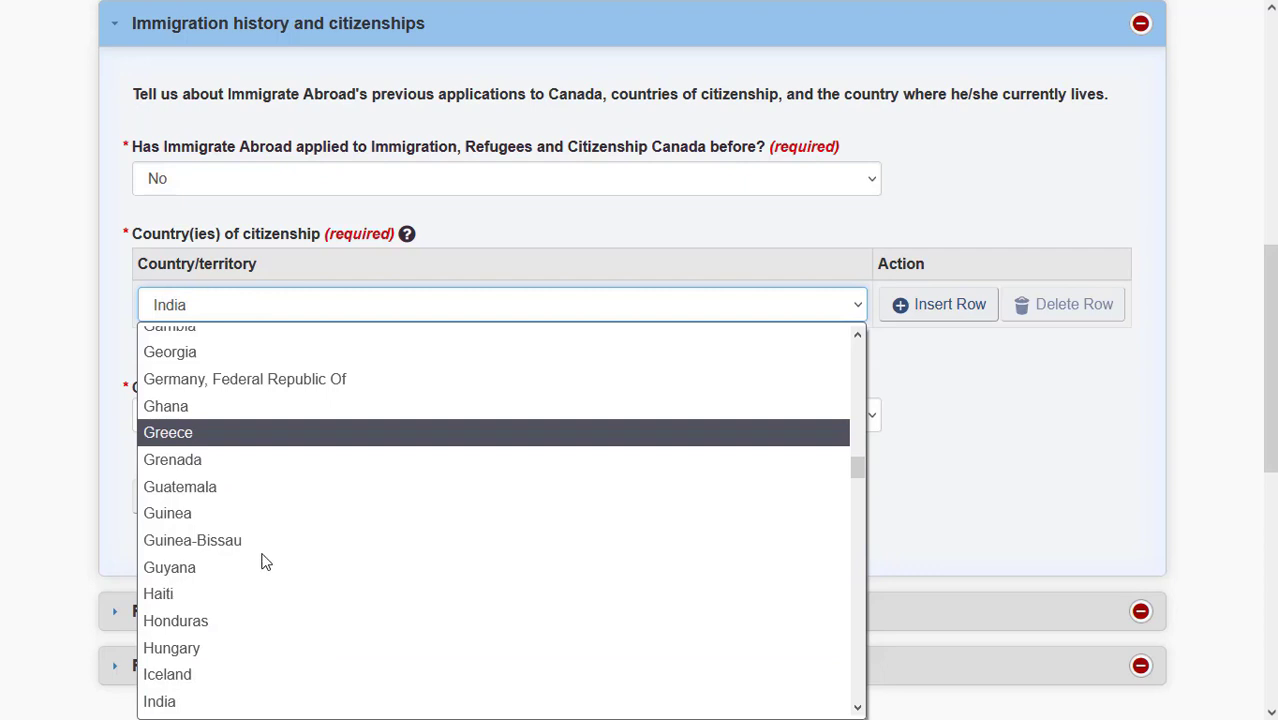
key("Return")
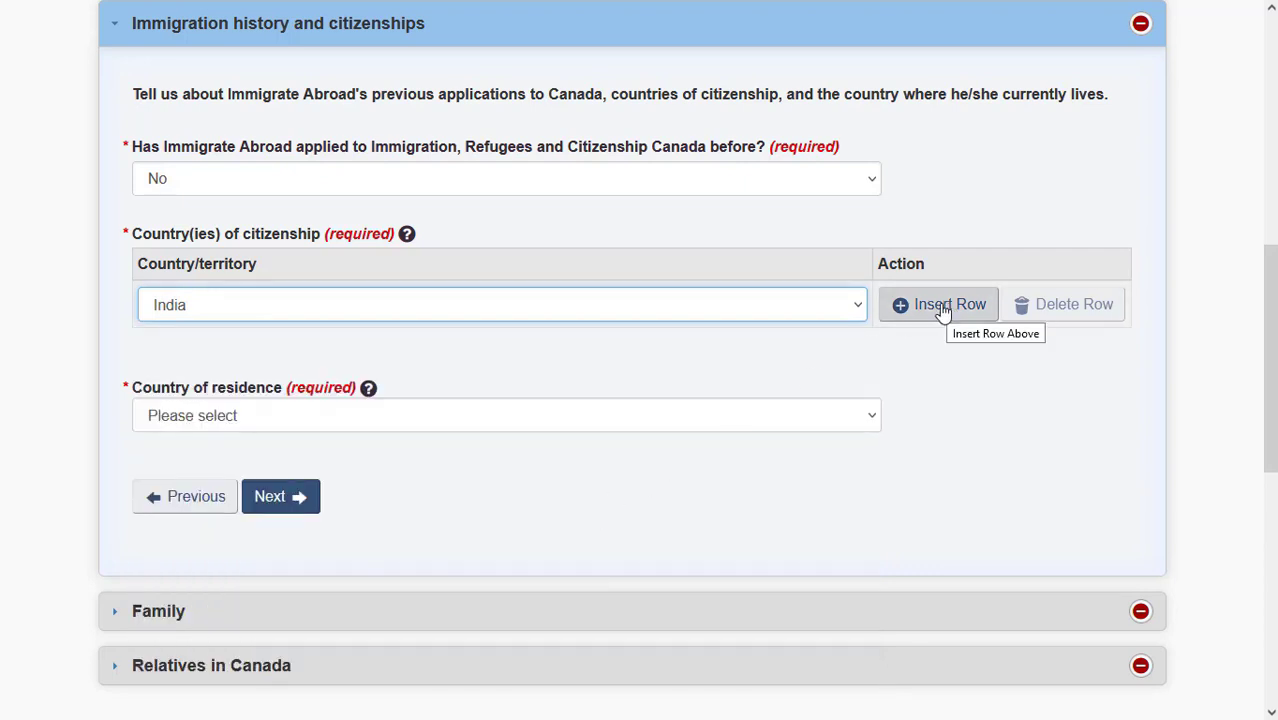
left_click(586, 425)
key("i")
key("Down")
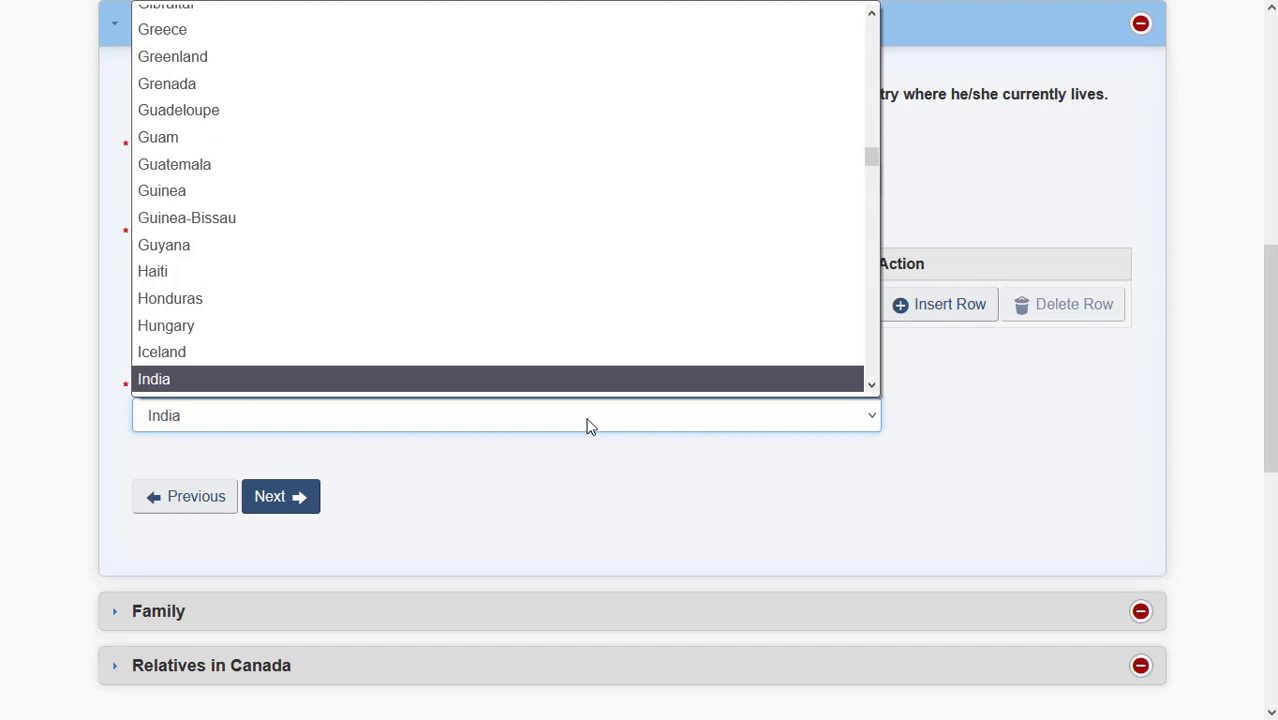
key("Return")
left_click(304, 503)
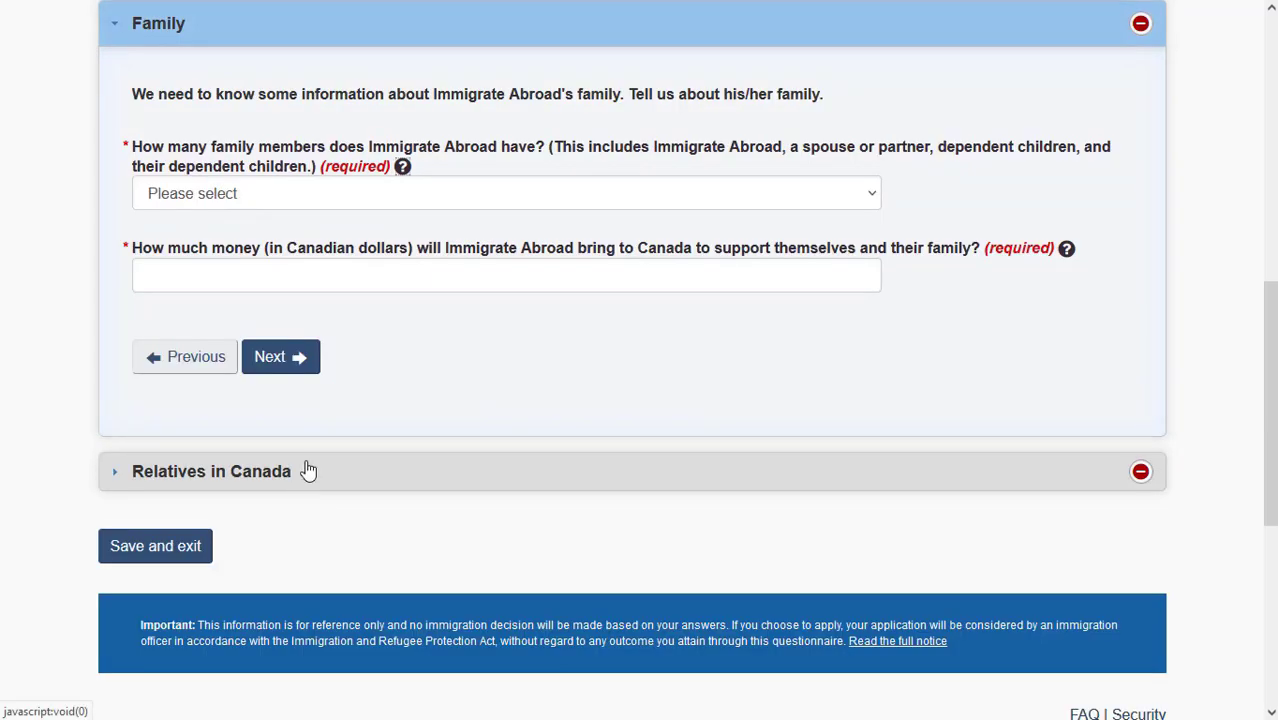
Step: Set family size to 1 and enter 15000 as settlement funds after checking the funds table
left_click(332, 197)
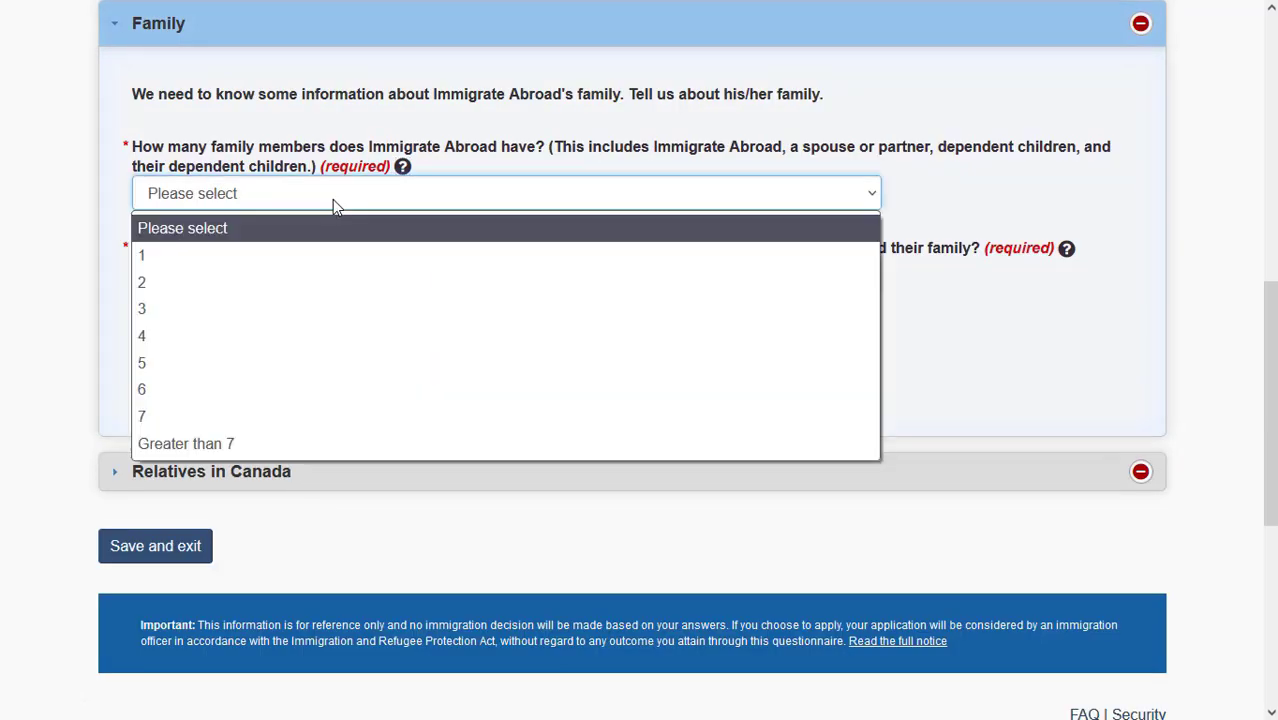
left_click(285, 261)
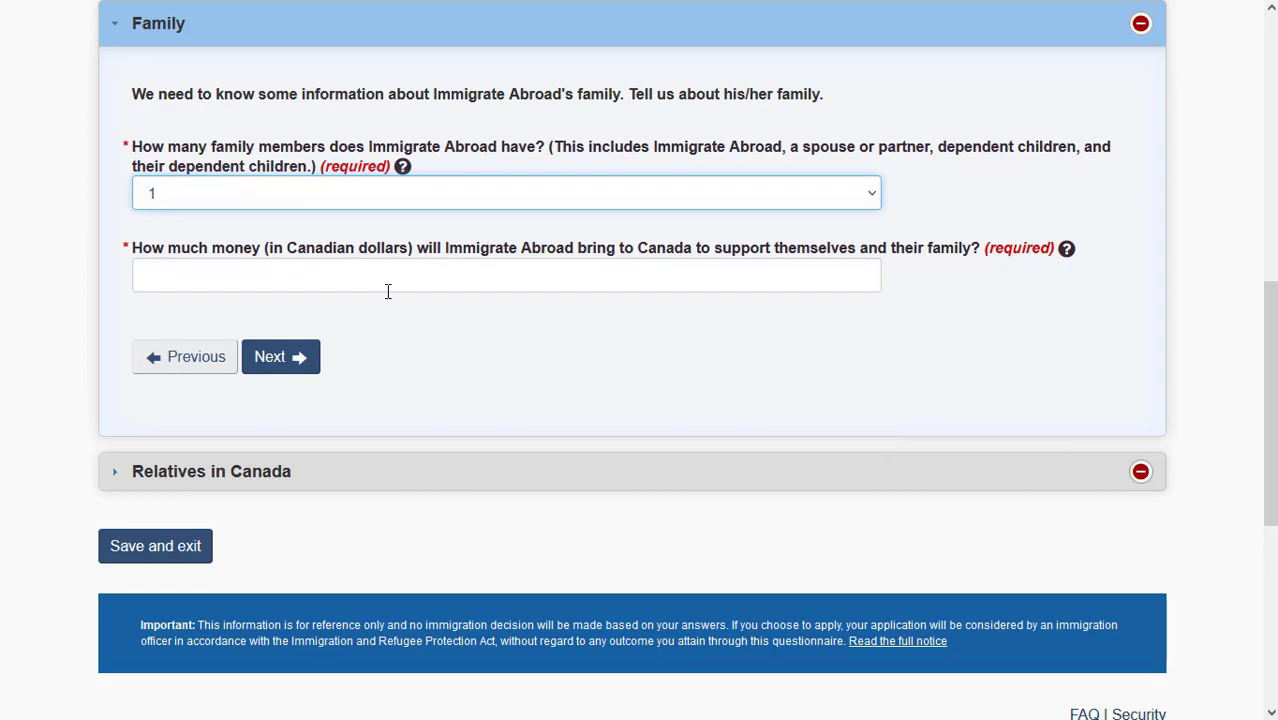
key("ctrl+Tab")
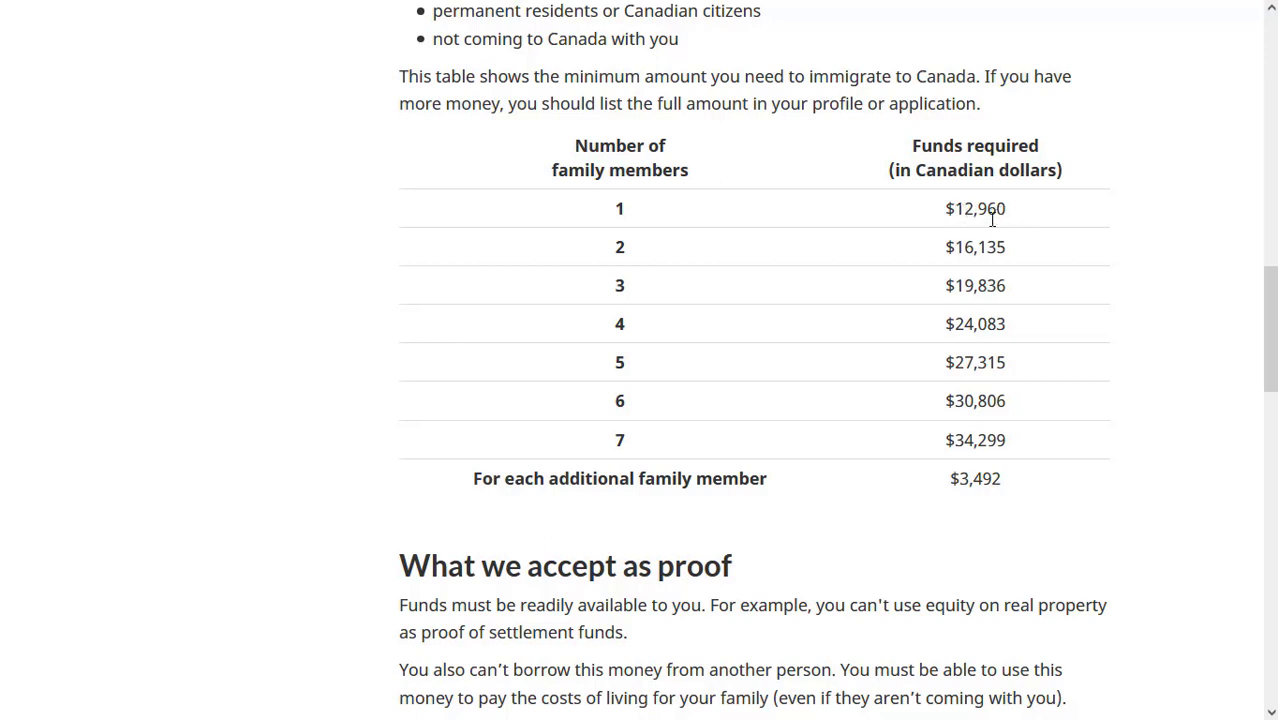
key("ctrl+shift+Tab")
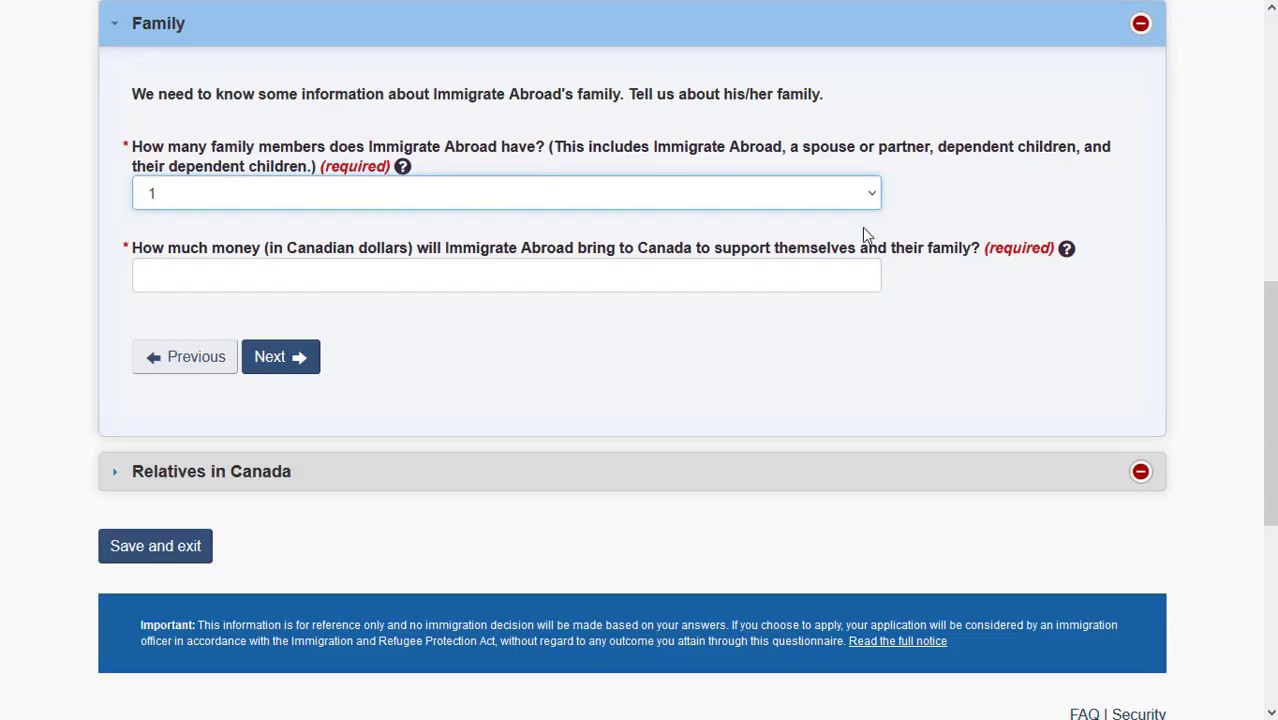
left_click(356, 278)
type("15000")
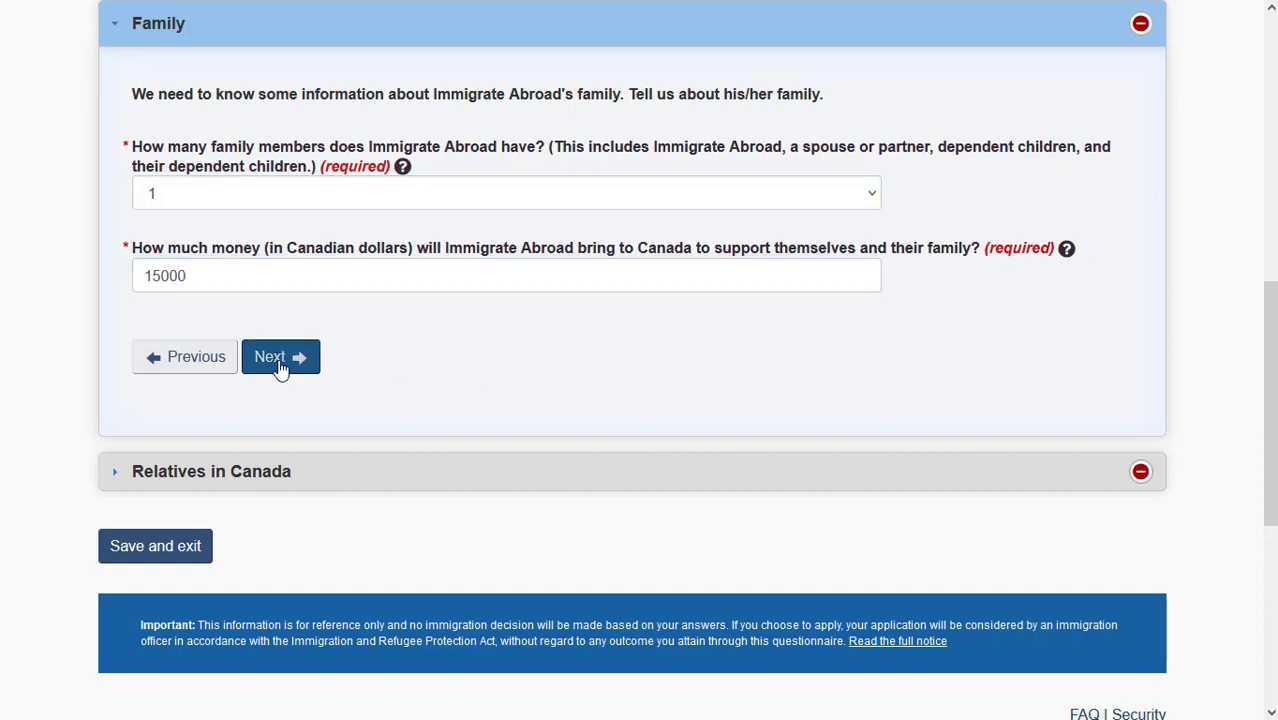
Step: Answer No to relatives in Canada and save the personal details
left_click(281, 369)
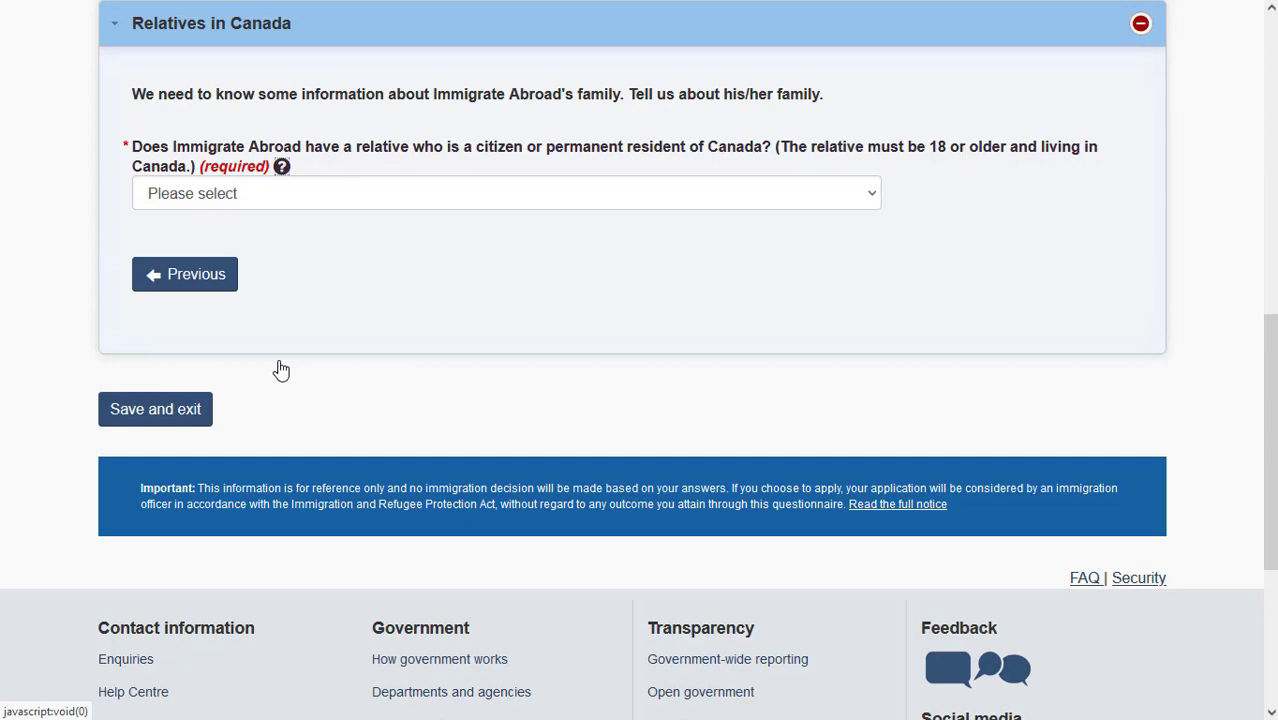
left_click(300, 193)
left_click(302, 280)
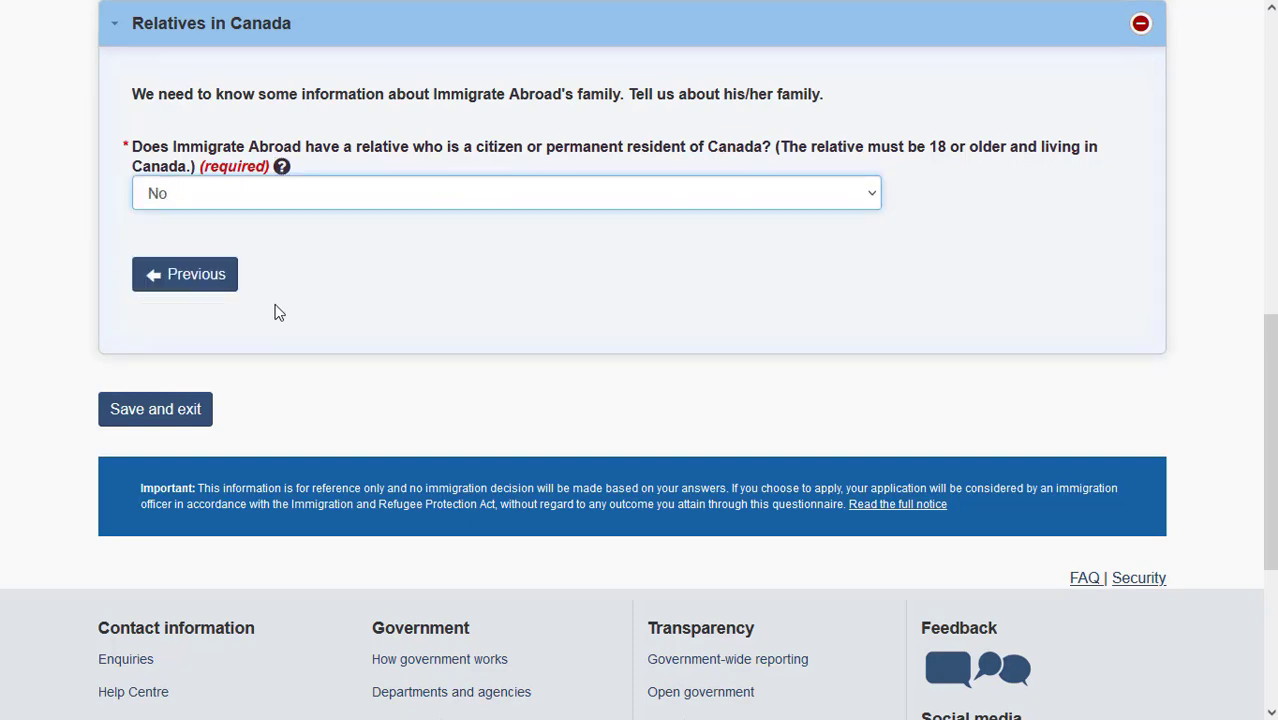
left_click(160, 410)
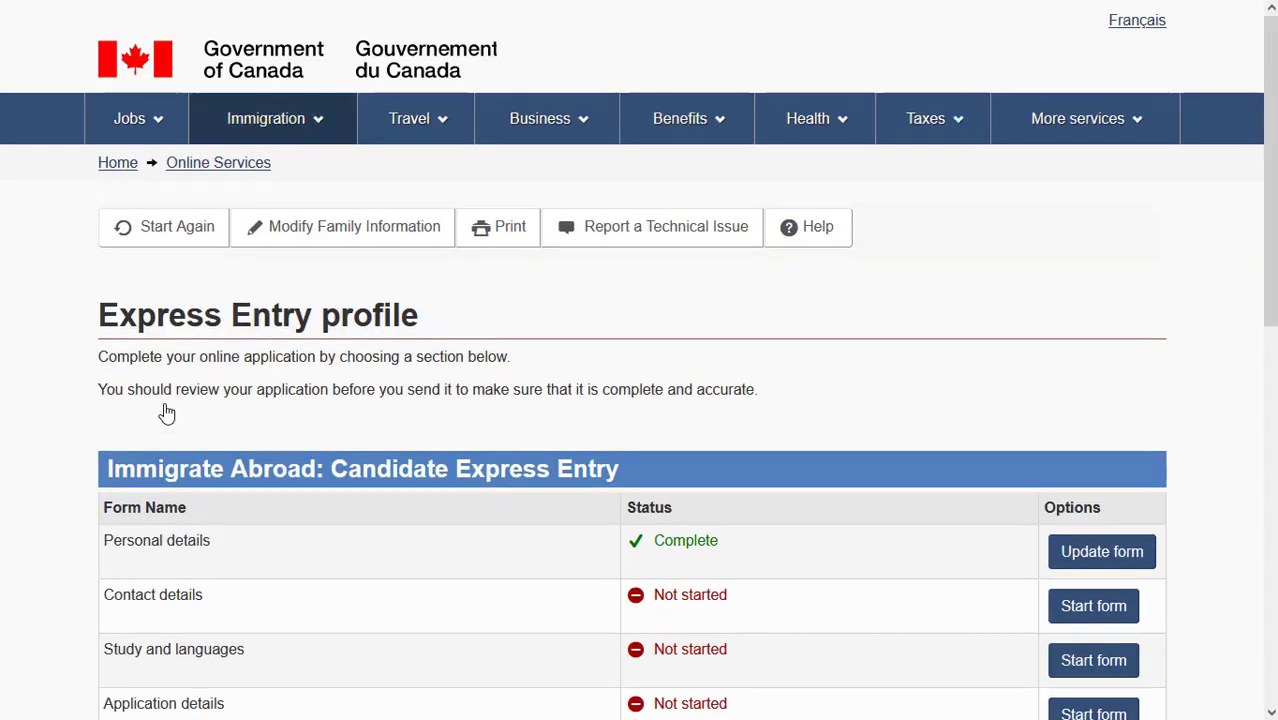
Step: Fill Contact details with English correspondence and the email address, save, then start Study and languages
scroll(181, 391, "down", 3)
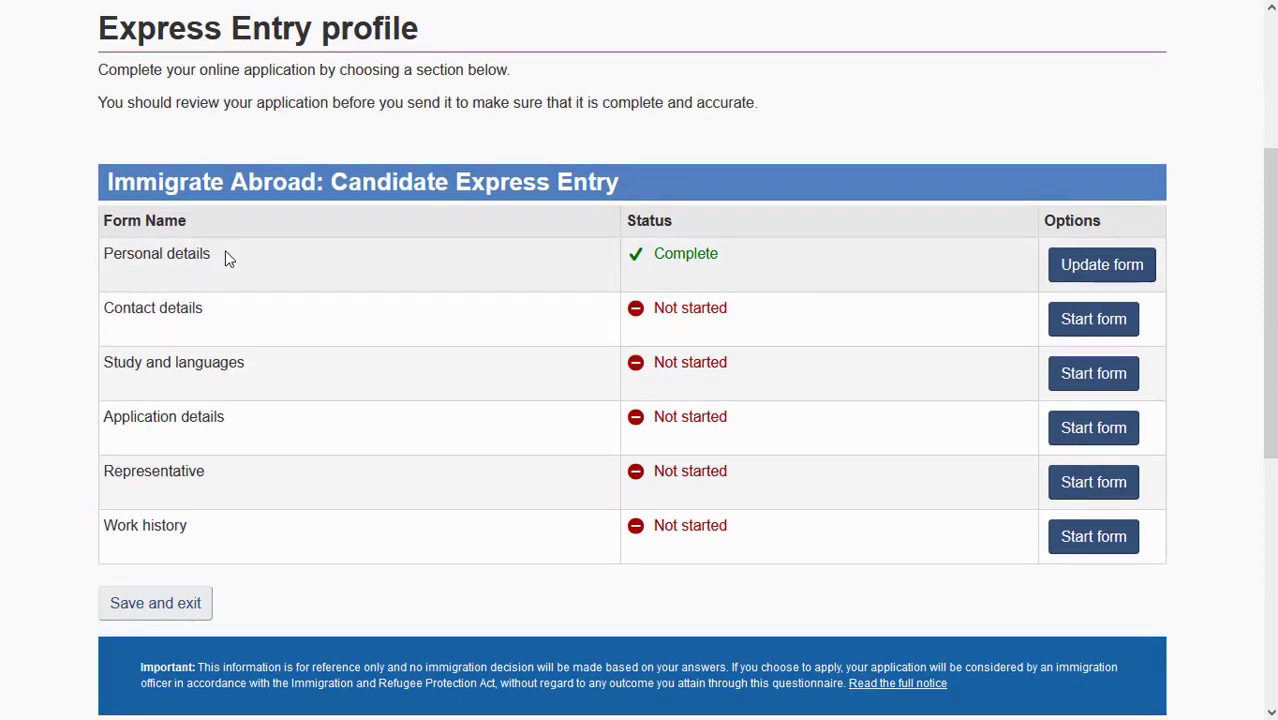
left_click(1113, 328)
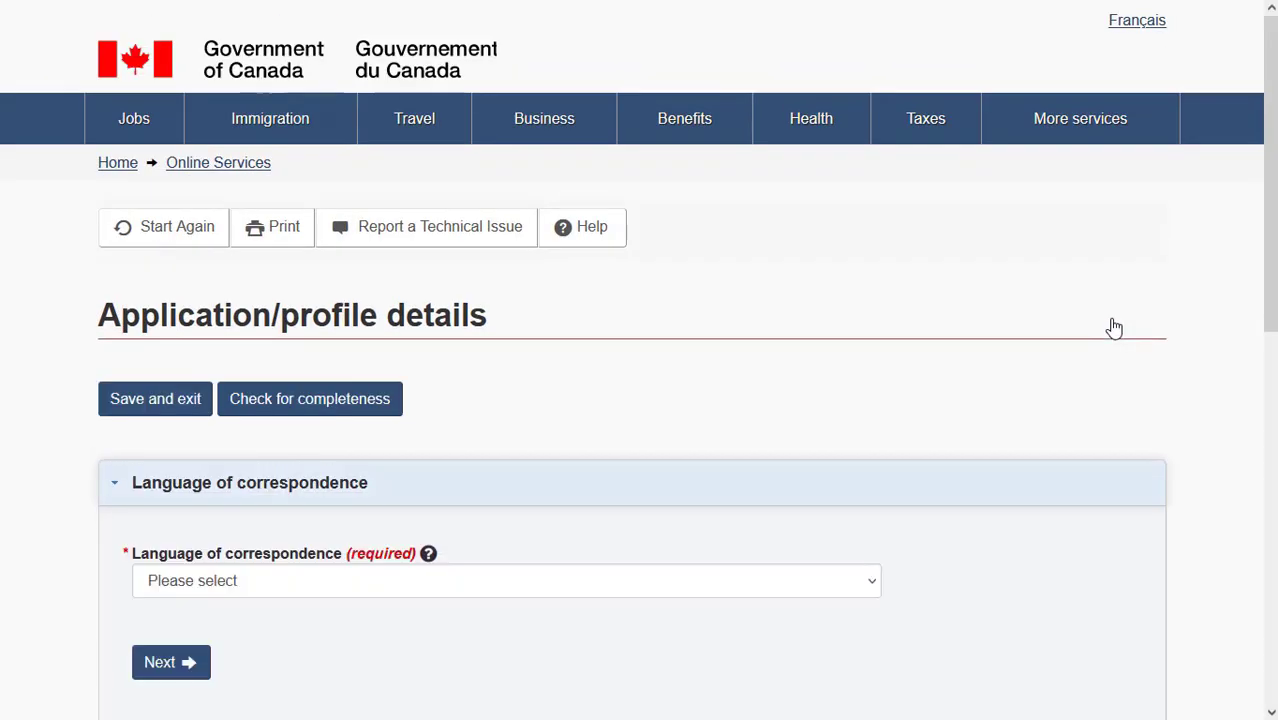
scroll(456, 211, "down", 4)
left_click(456, 211)
left_click(455, 260)
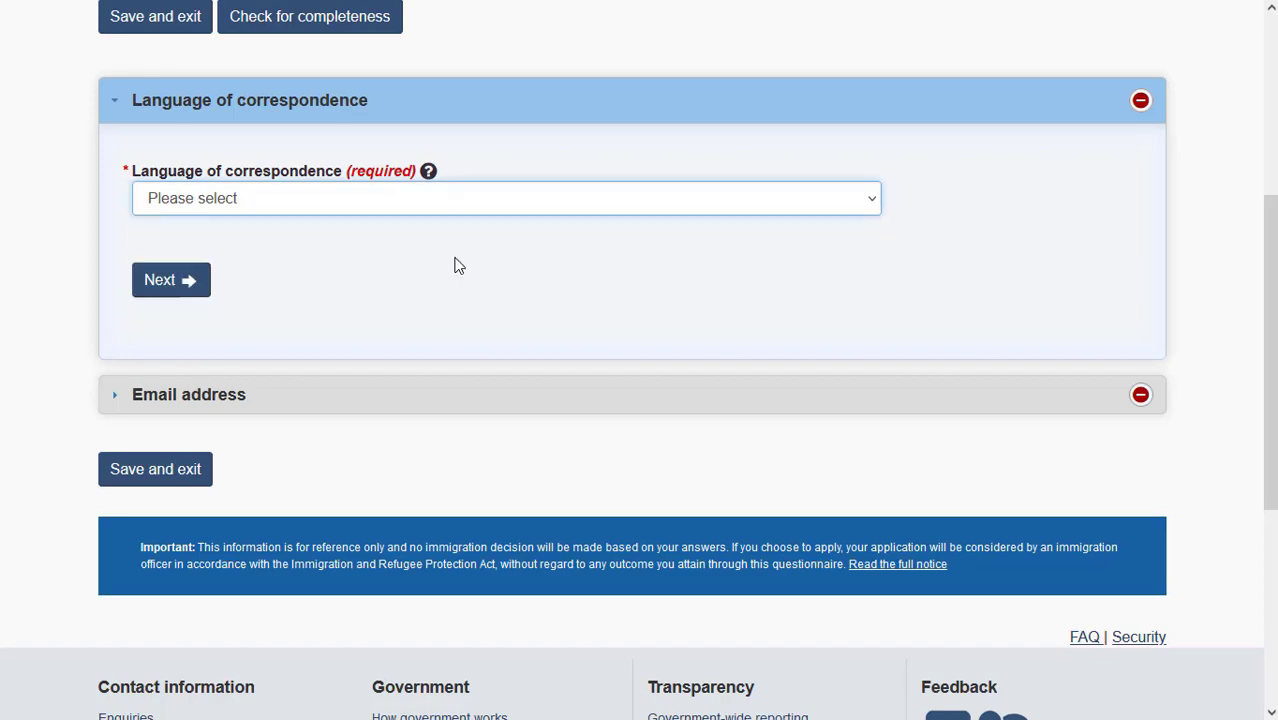
left_click(167, 293)
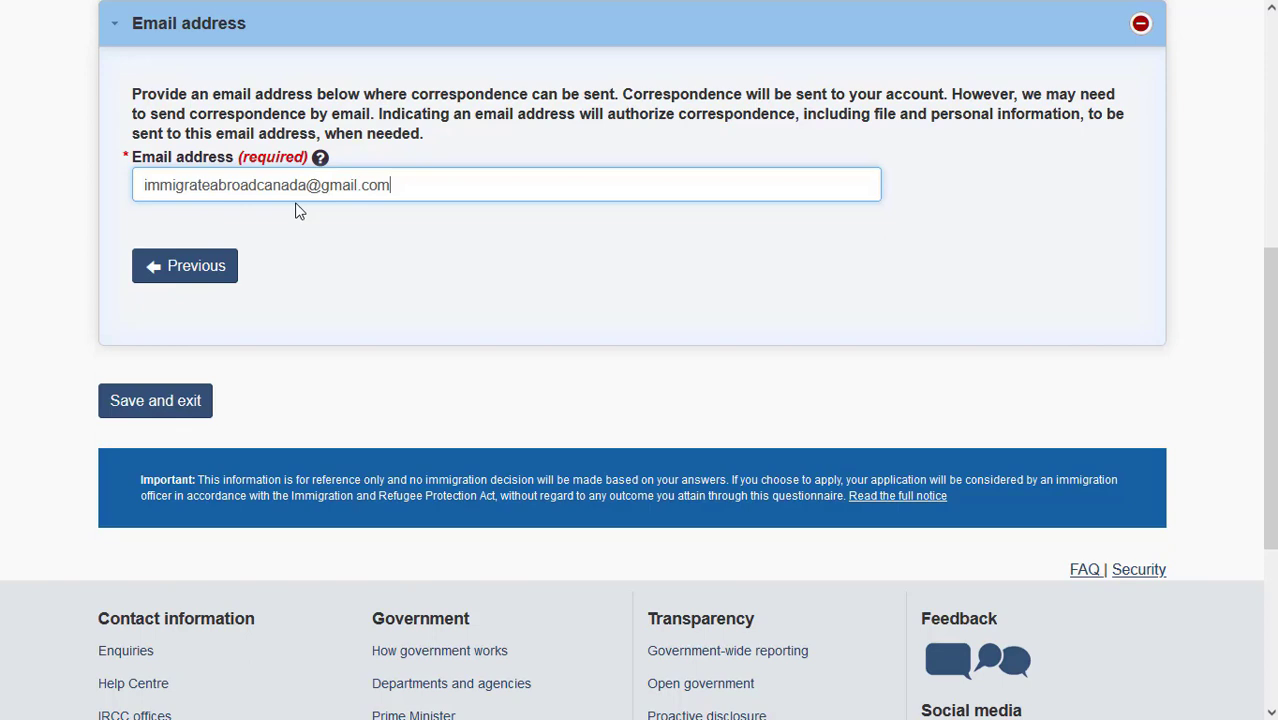
left_click(172, 406)
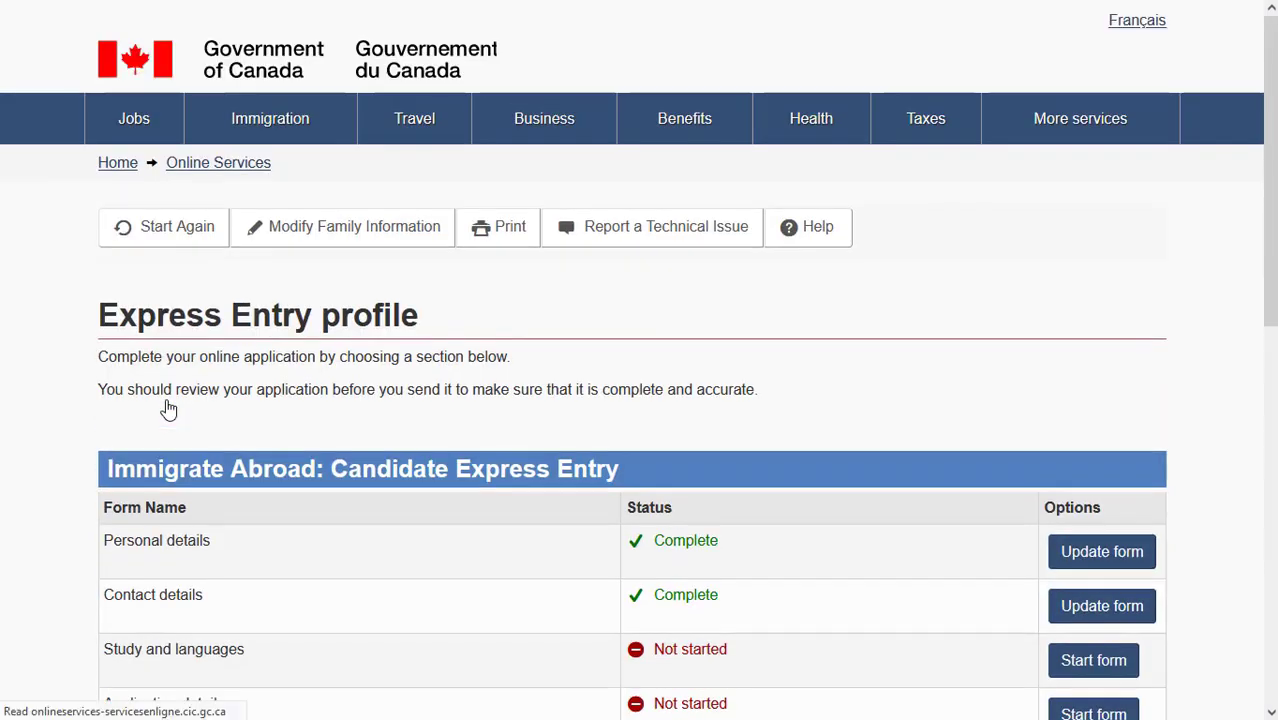
scroll(168, 404, "down", 3)
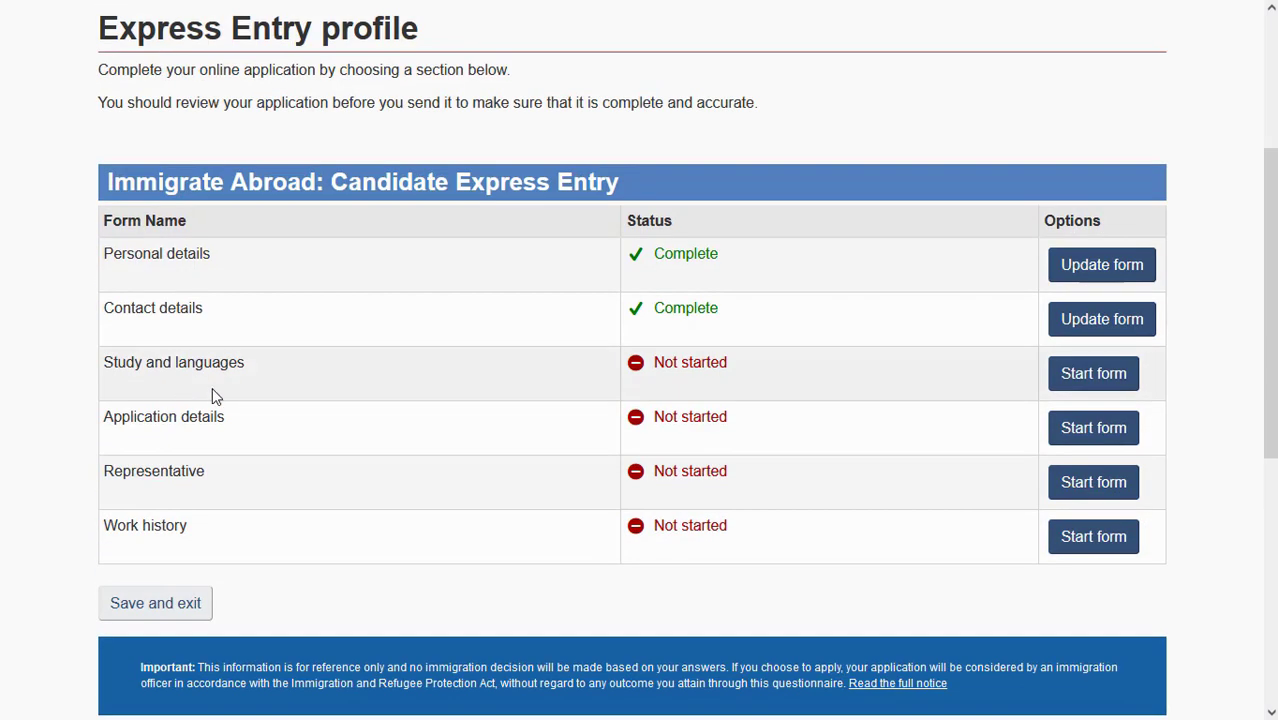
left_click(1086, 376)
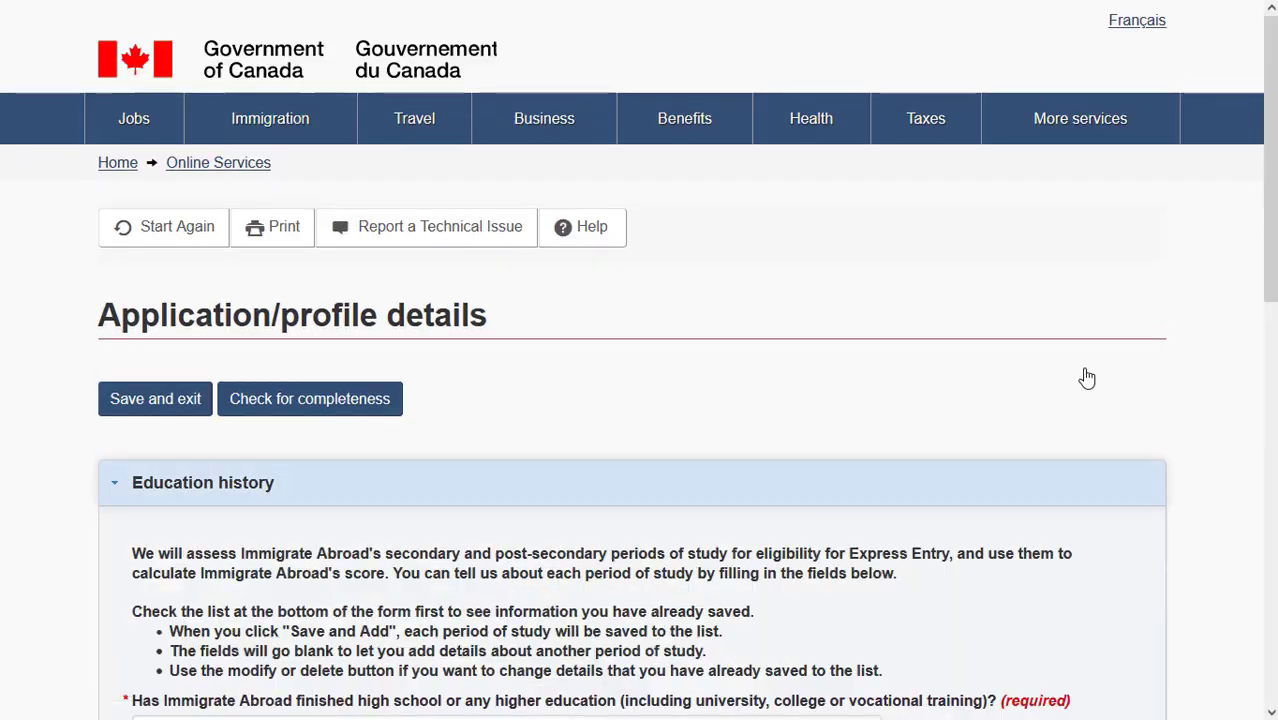
Step: Answer Yes to finished higher education and pick Science, Applied as the field of study
scroll(1040, 372, "down", 2)
scroll(1033, 374, "down", 2)
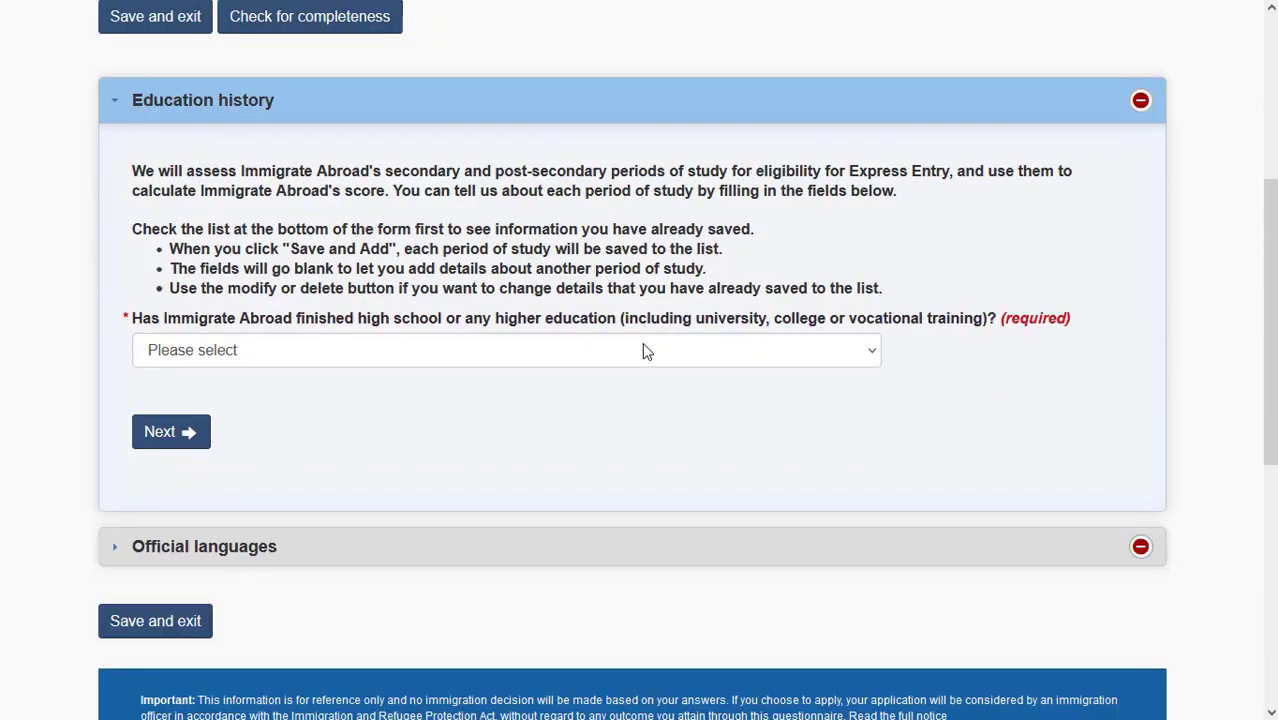
left_click(645, 350)
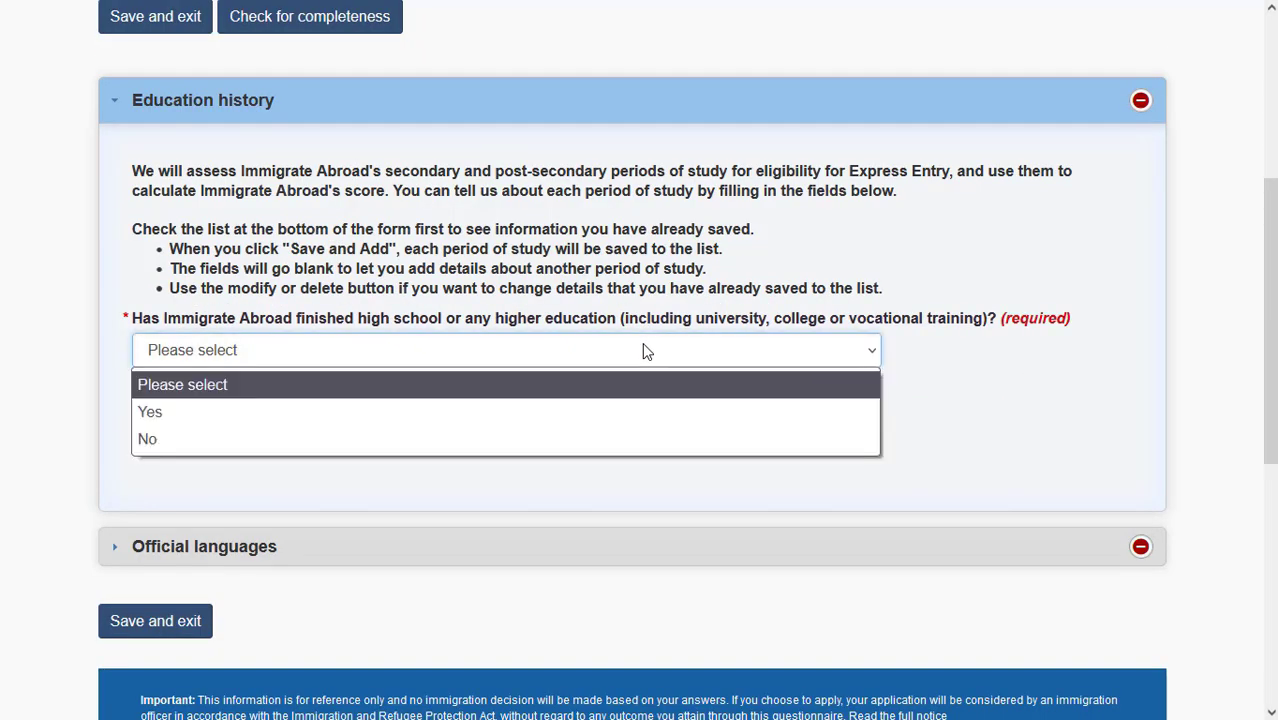
left_click(615, 413)
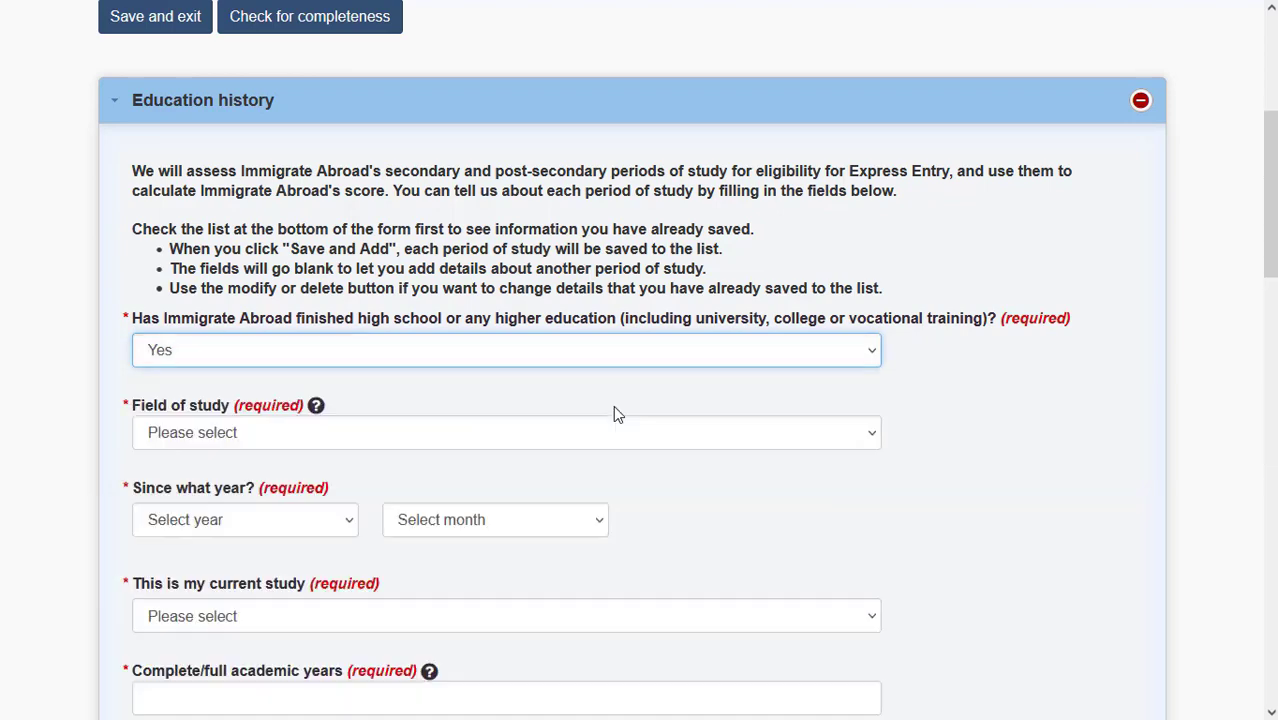
scroll(613, 406, "down", 2)
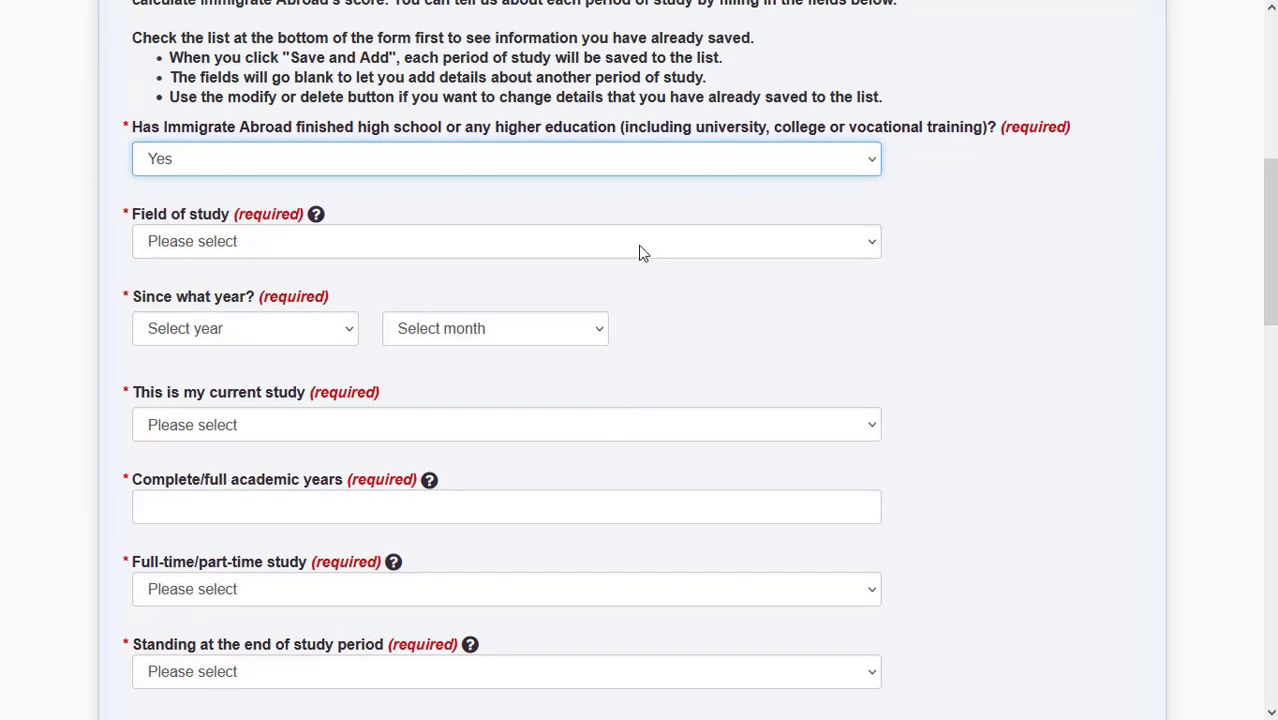
left_click(642, 250)
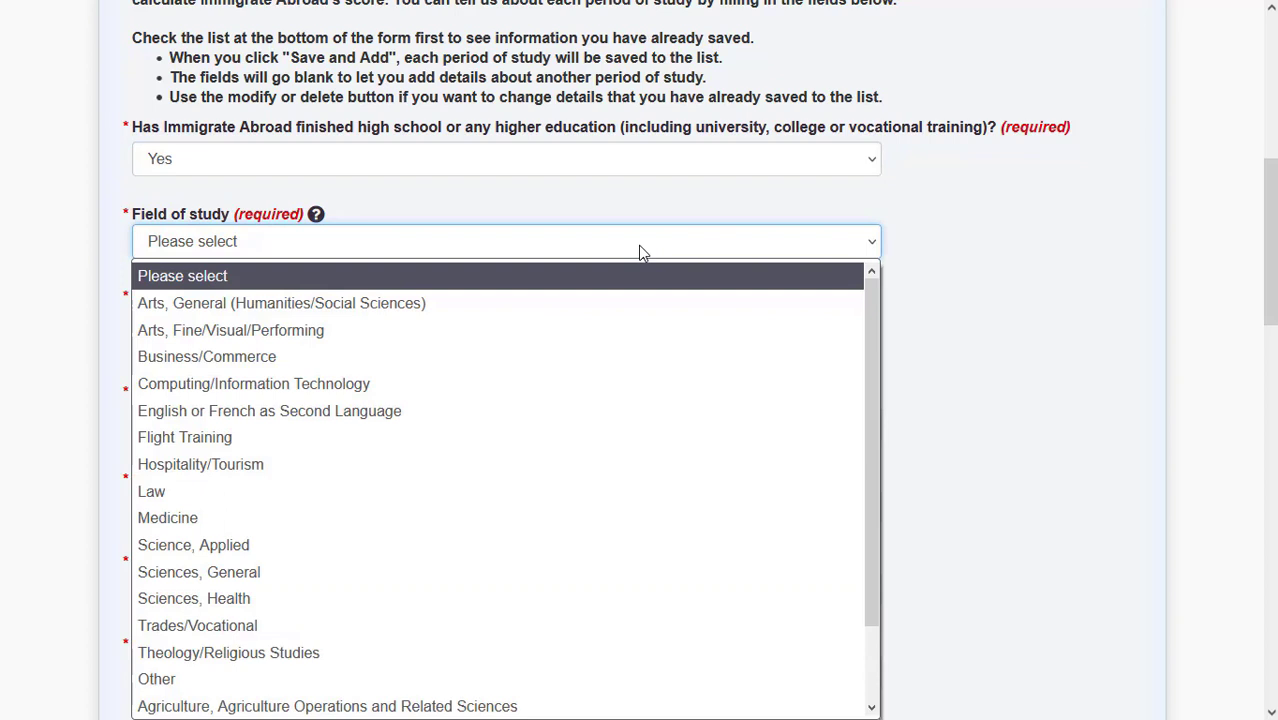
key("e")
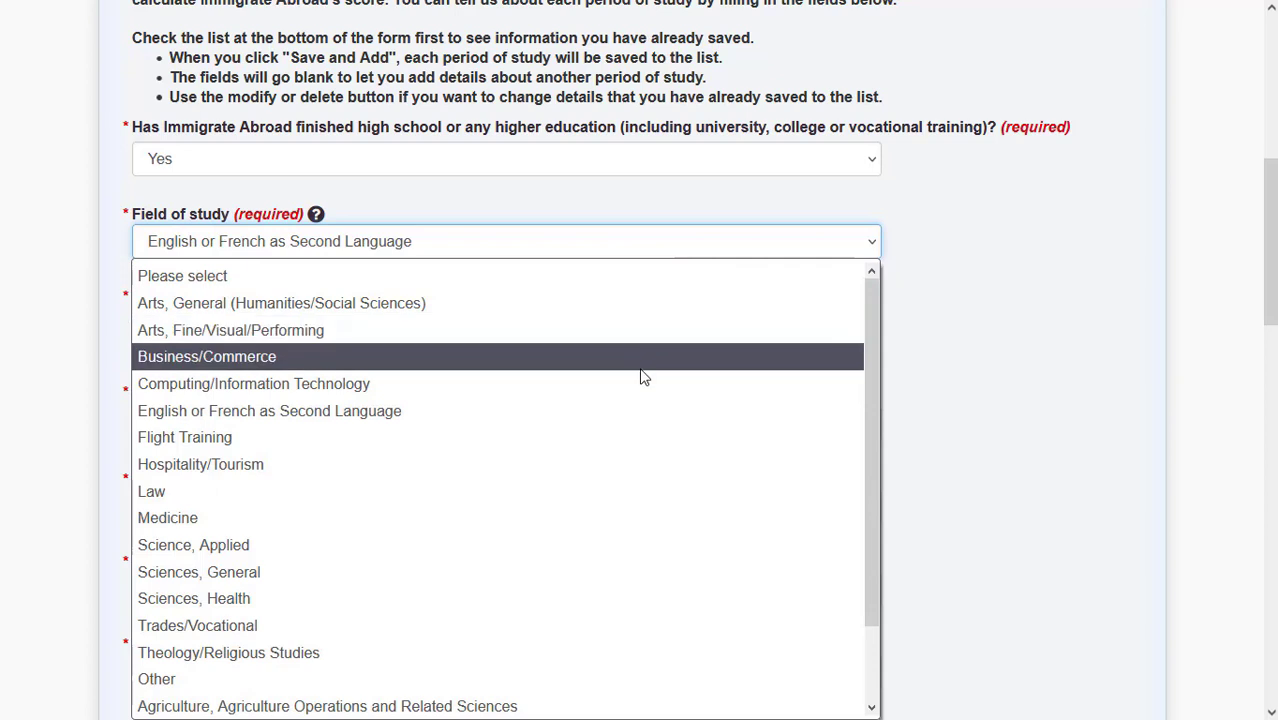
scroll(643, 377, "down", 1)
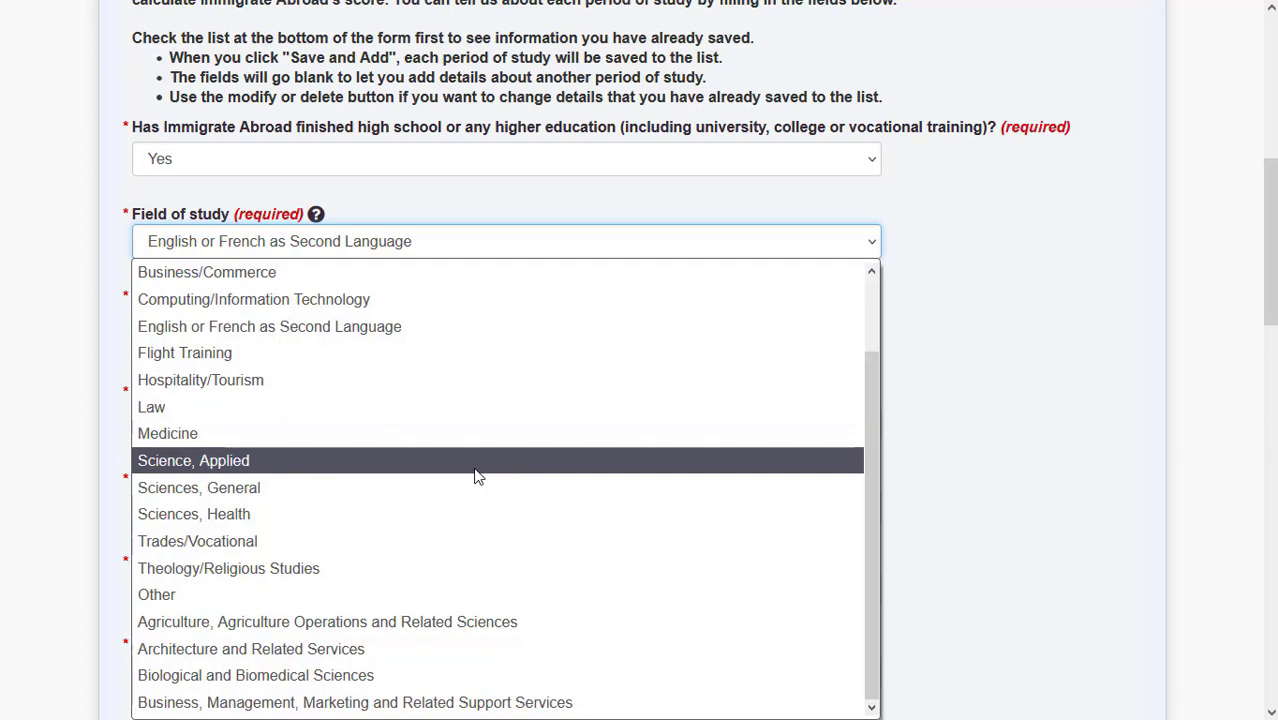
scroll(476, 475, "up", 1)
scroll(476, 475, "down", 1)
left_click(255, 461)
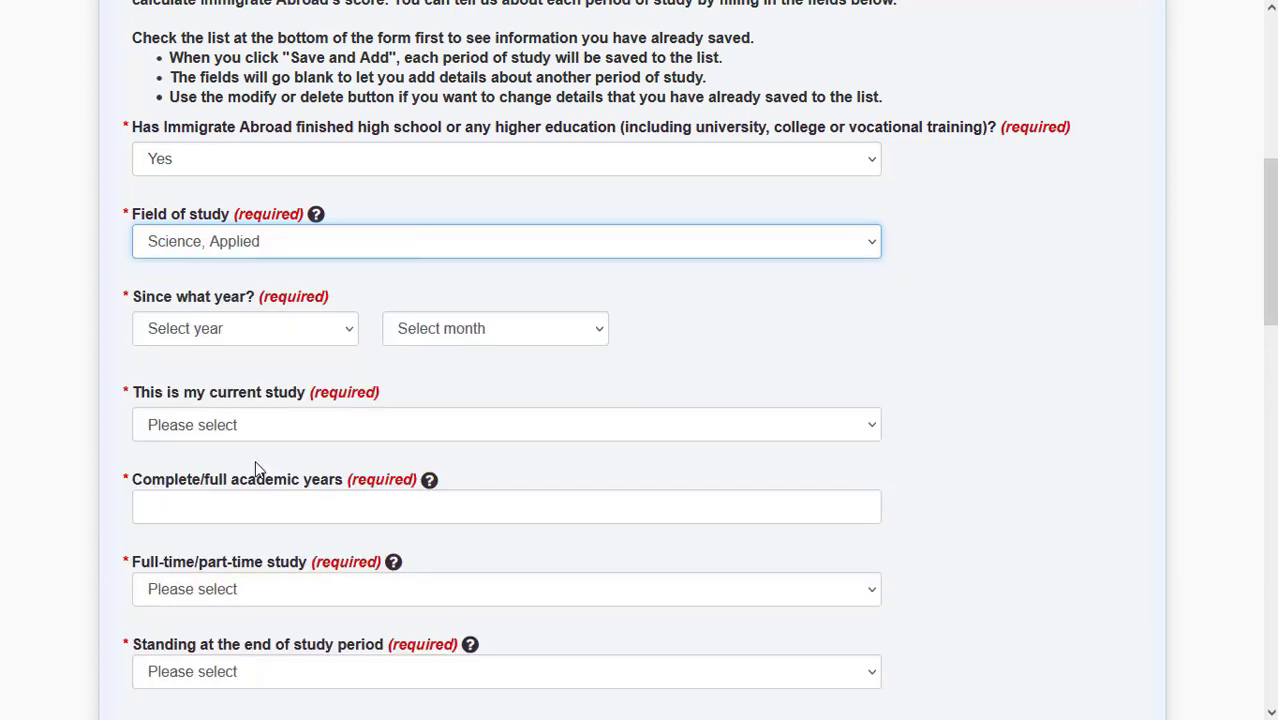
Step: Set the study start date to September 2015 and mark it as not the current study
left_click(269, 343)
left_click(157, 548)
scroll(300, 450, "down", 2)
left_click(440, 137)
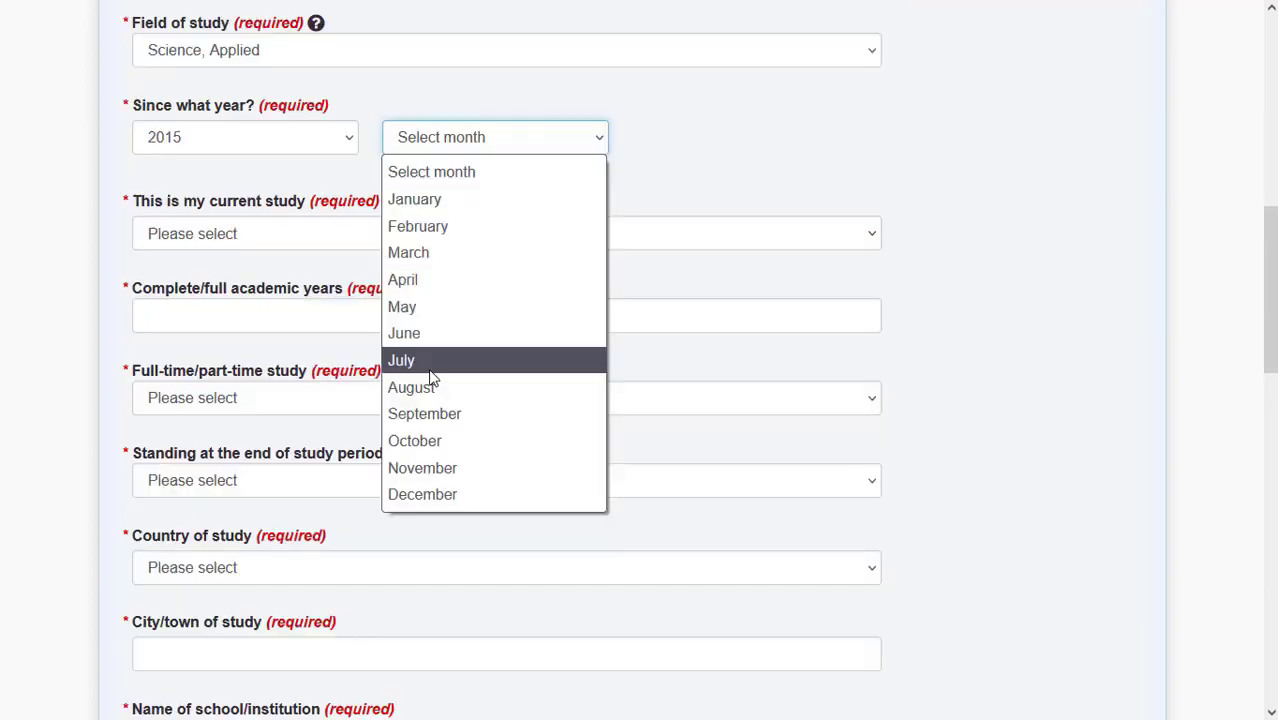
left_click(428, 415)
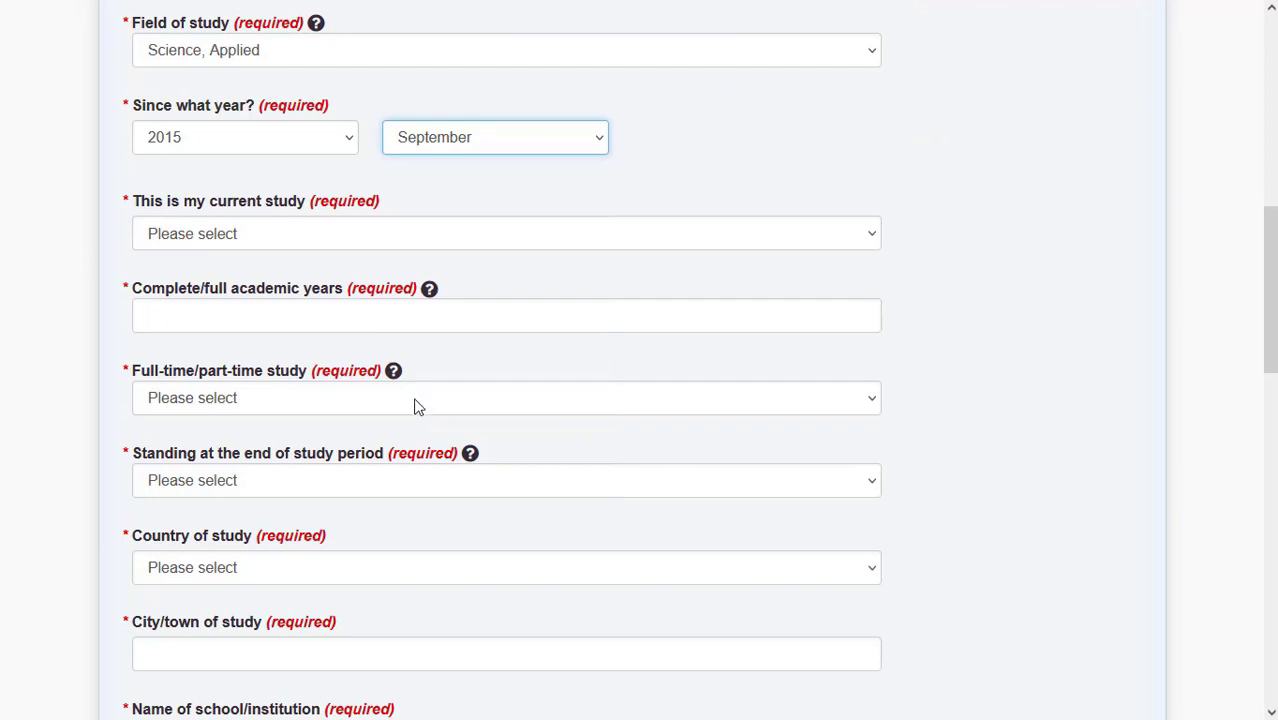
left_click(256, 232)
left_click(251, 325)
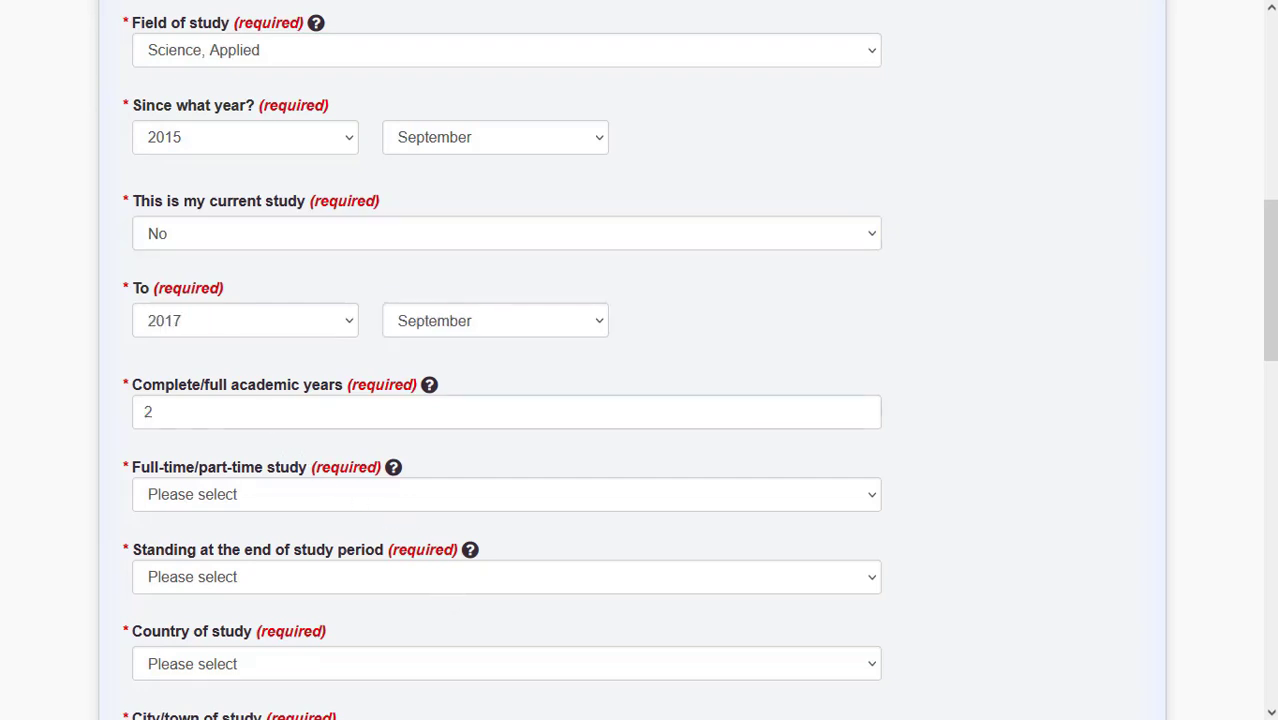
Step: Record 2 academic years of full-time study ending with a certificate or degree awarded
left_click(174, 412)
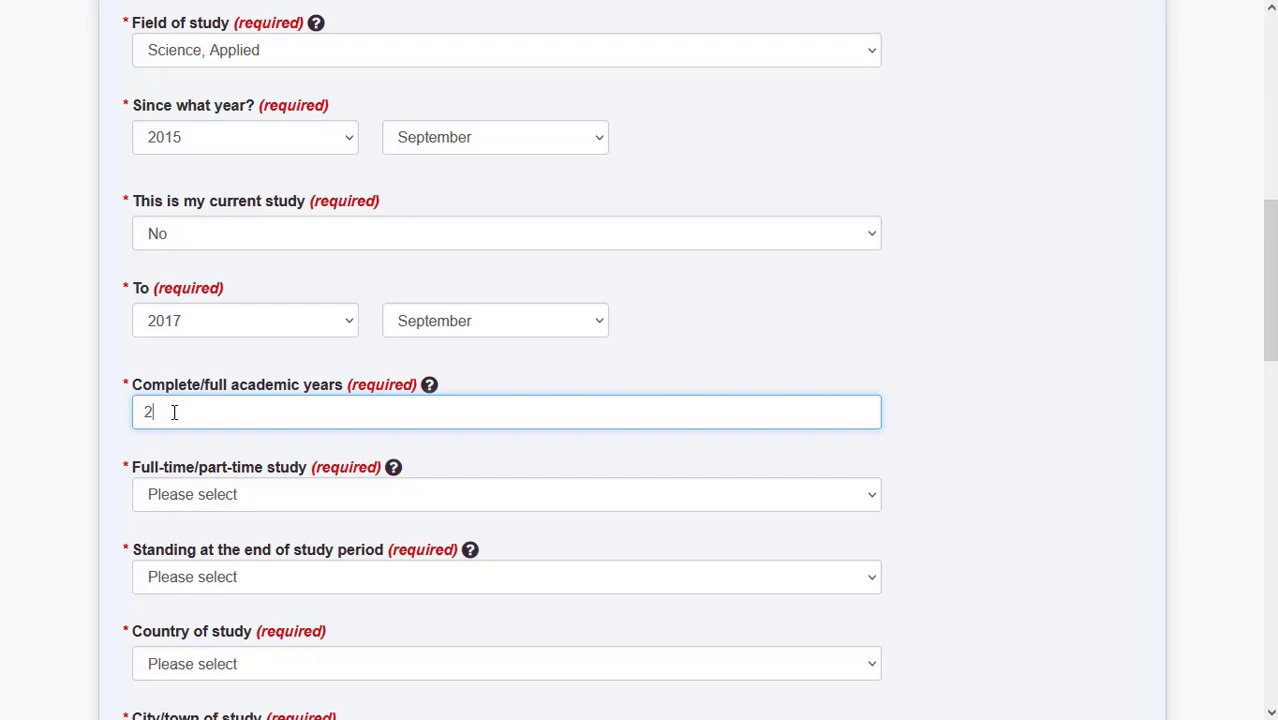
key("BackSpace")
type("2")
left_click(225, 496)
left_click(222, 553)
scroll(222, 553, "down", 1)
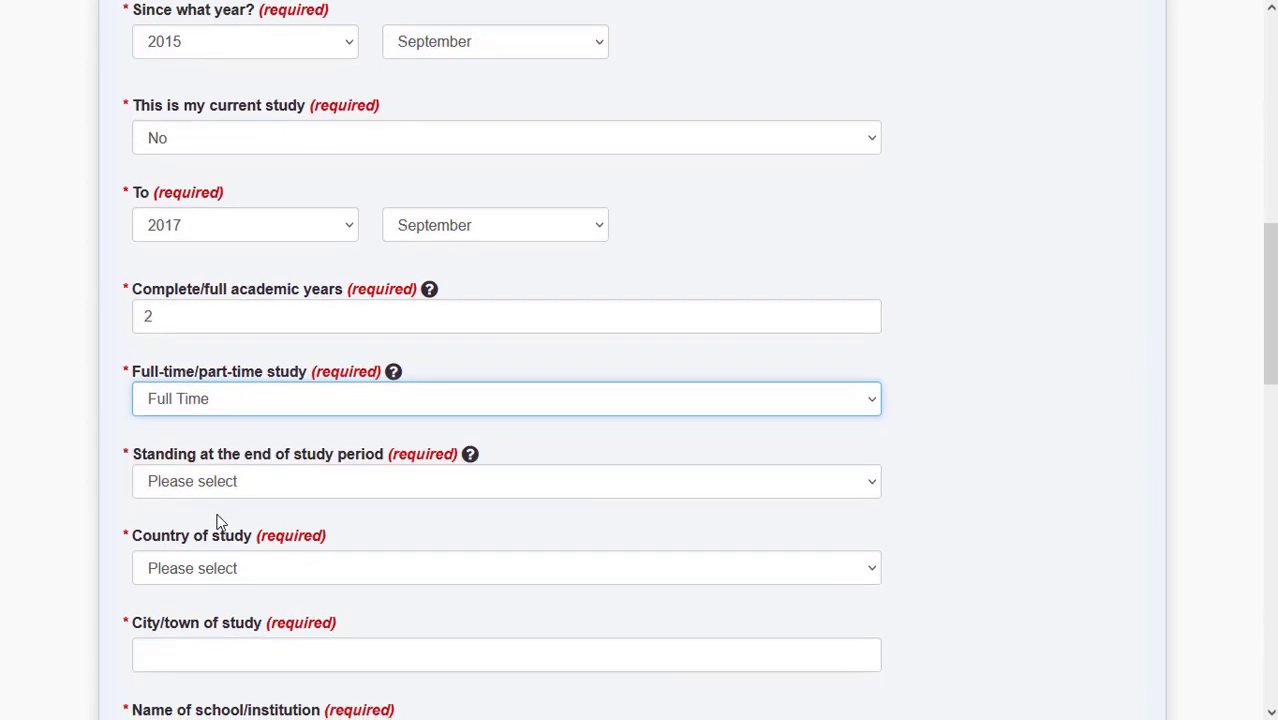
left_click(243, 481)
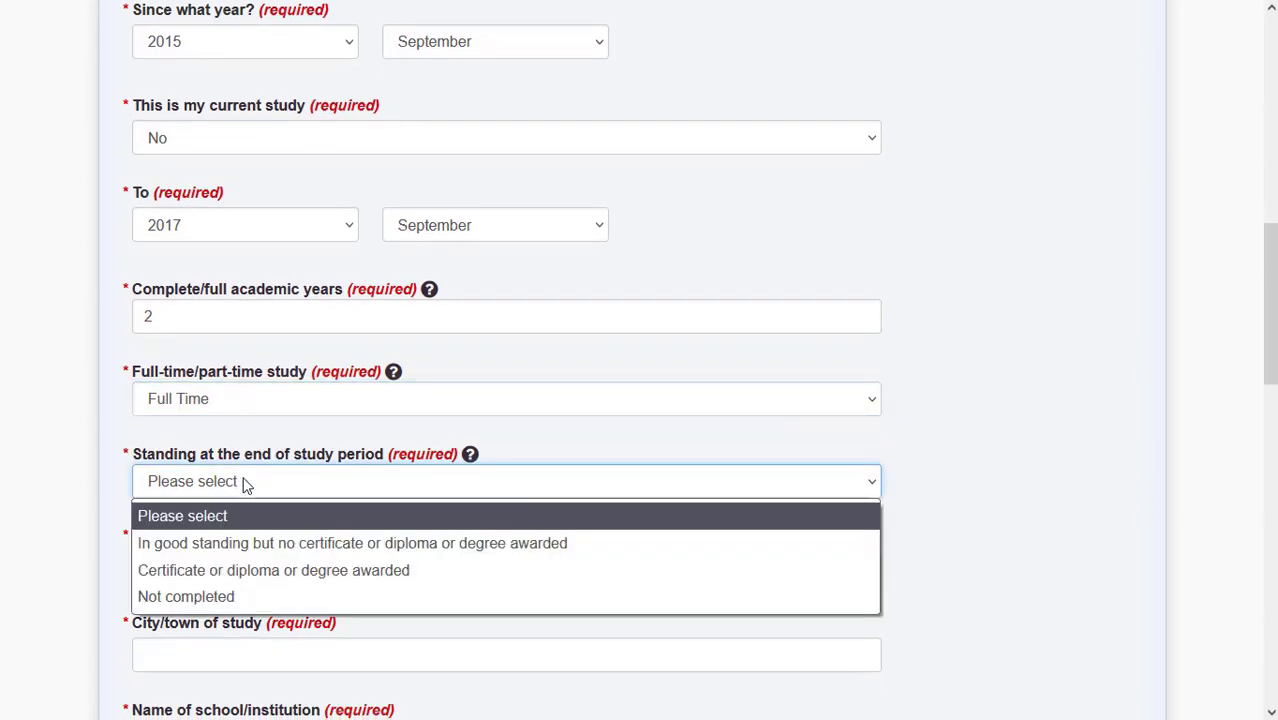
left_click(341, 572)
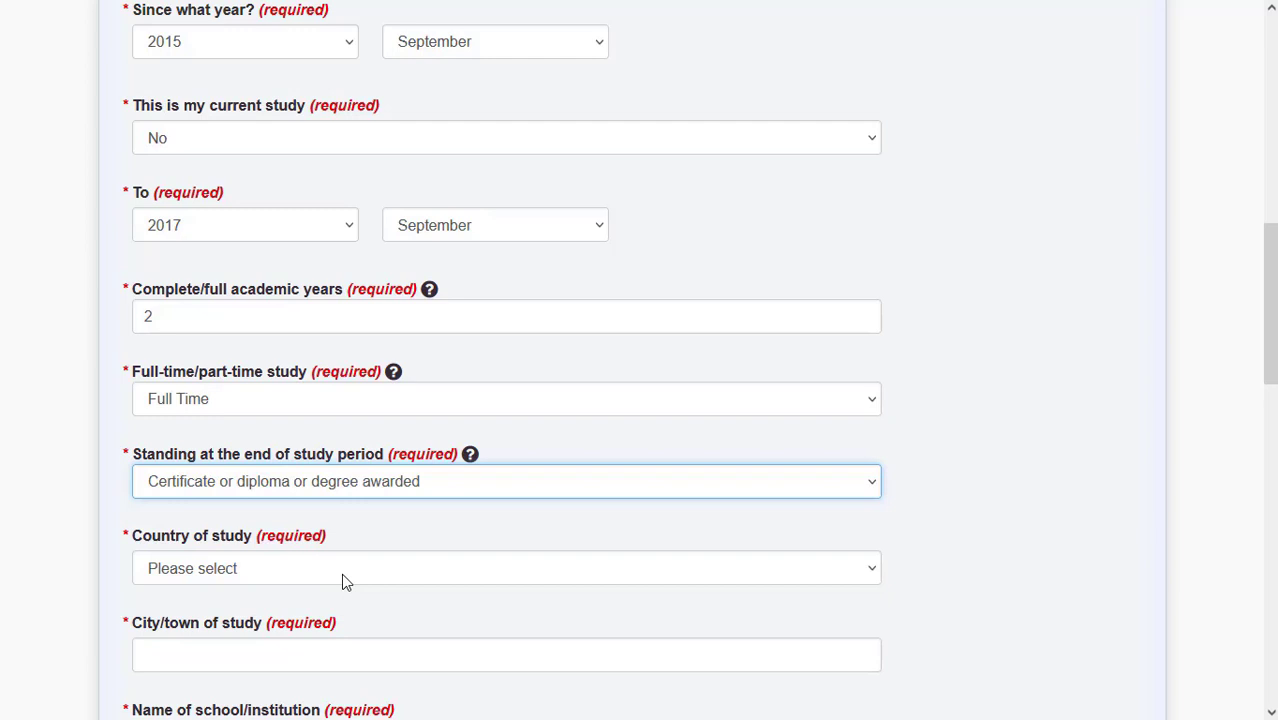
scroll(342, 577, "down", 2)
Step: Enter India, Bengaluru and 'Dr. Ambedkar Institute Of Technology' as country, city and school
left_click(263, 380)
type("india")
key("Return")
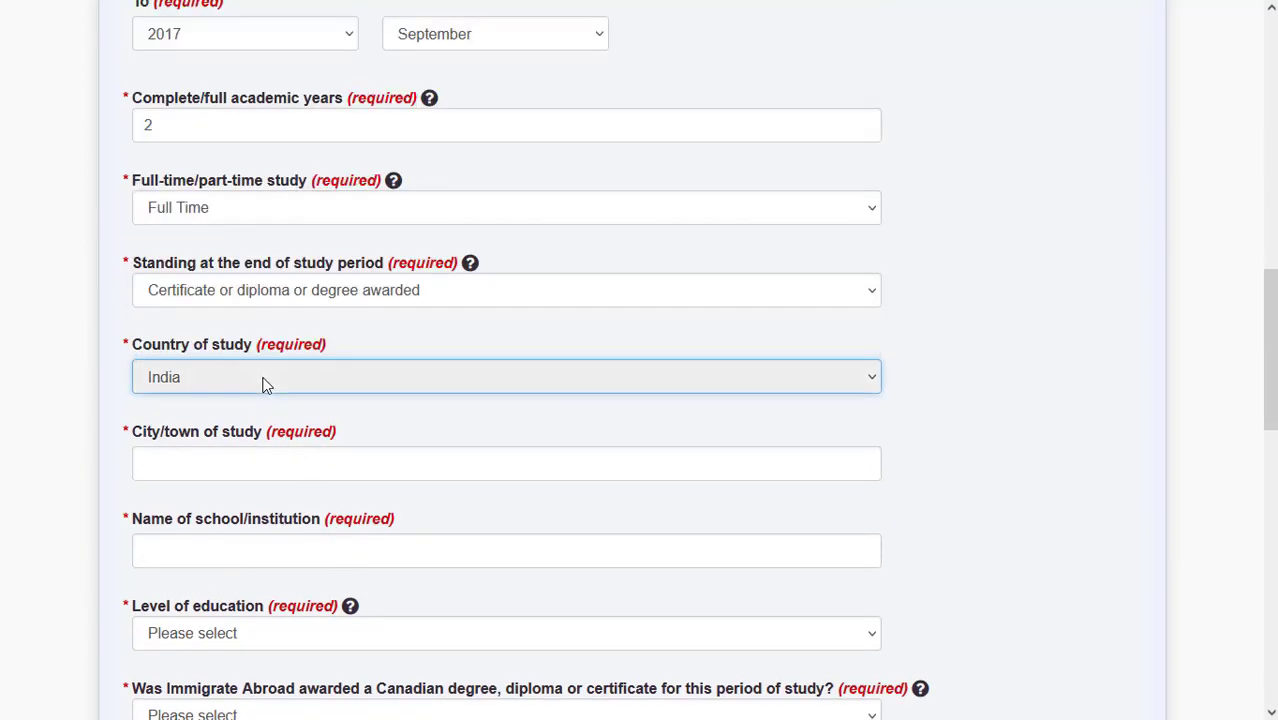
left_click(277, 464)
type("Bengaluru")
key("Tab")
type("Dr. Ambedkar Institute Of Technology")
scroll(165, 386, "down", 2)
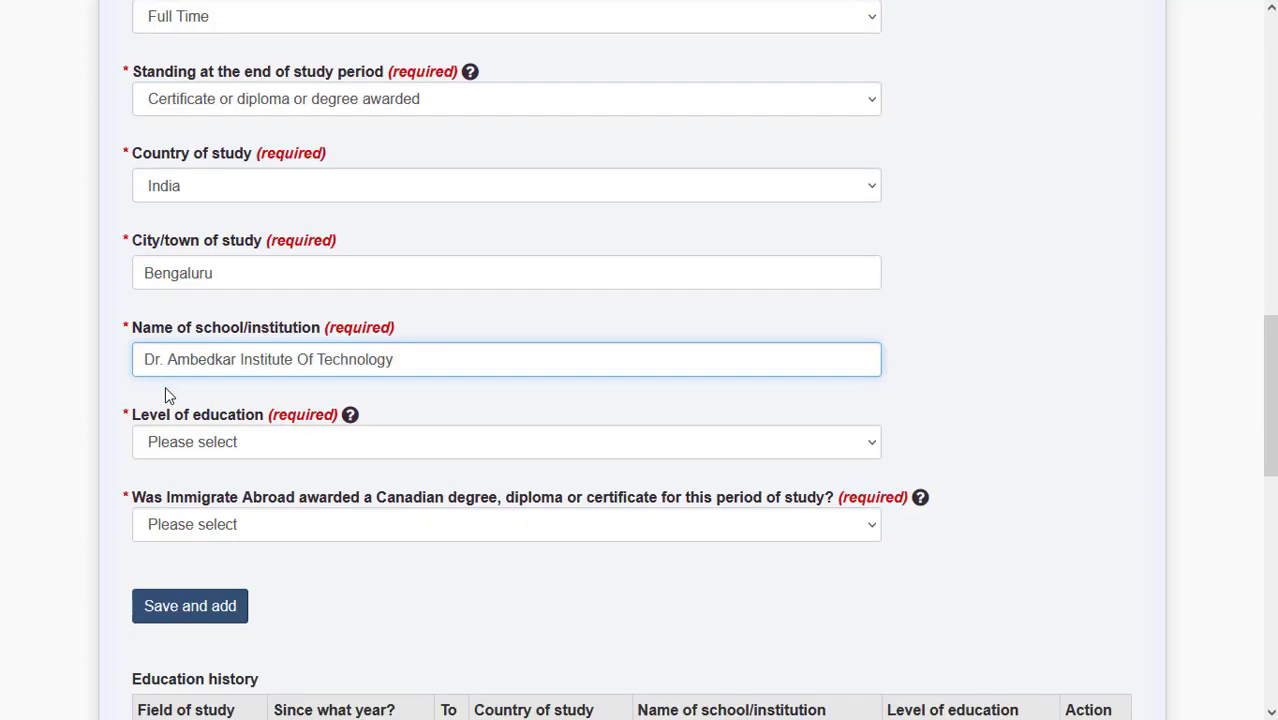
Step: Choose Master's degree as the education level and answer No to a Canadian degree
left_click(211, 445)
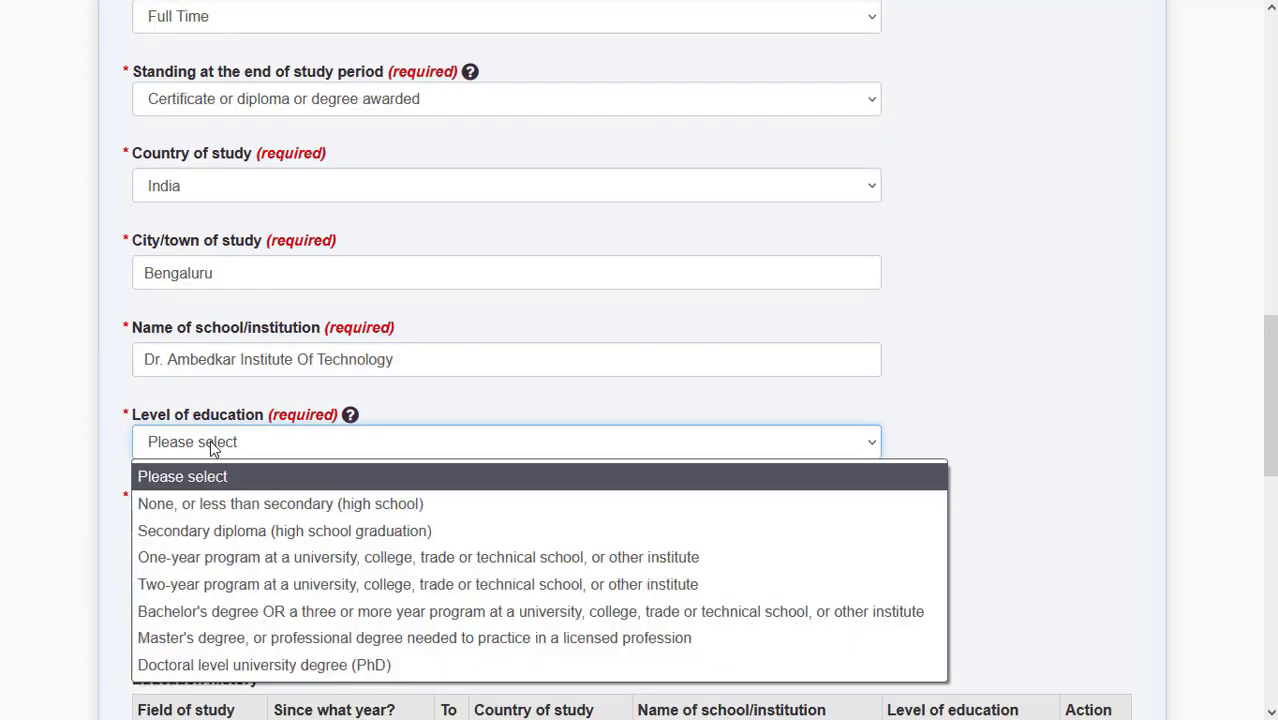
left_click(227, 640)
left_click(397, 530)
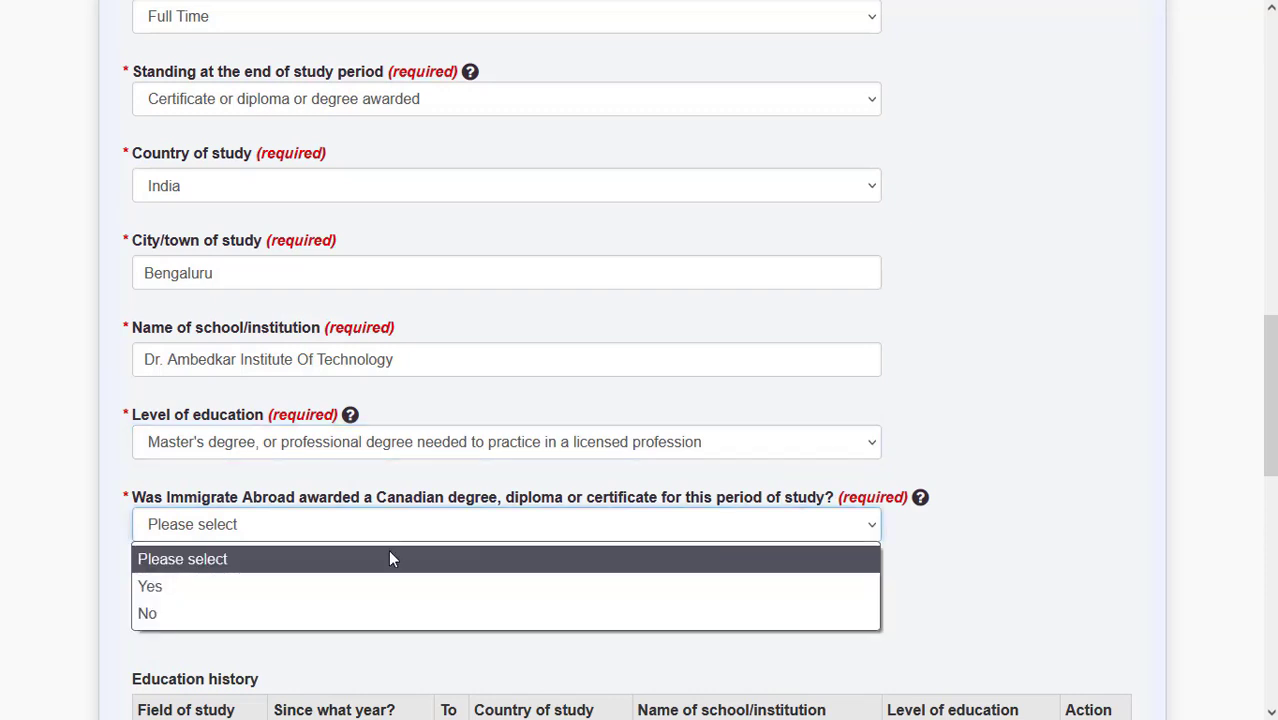
left_click(366, 614)
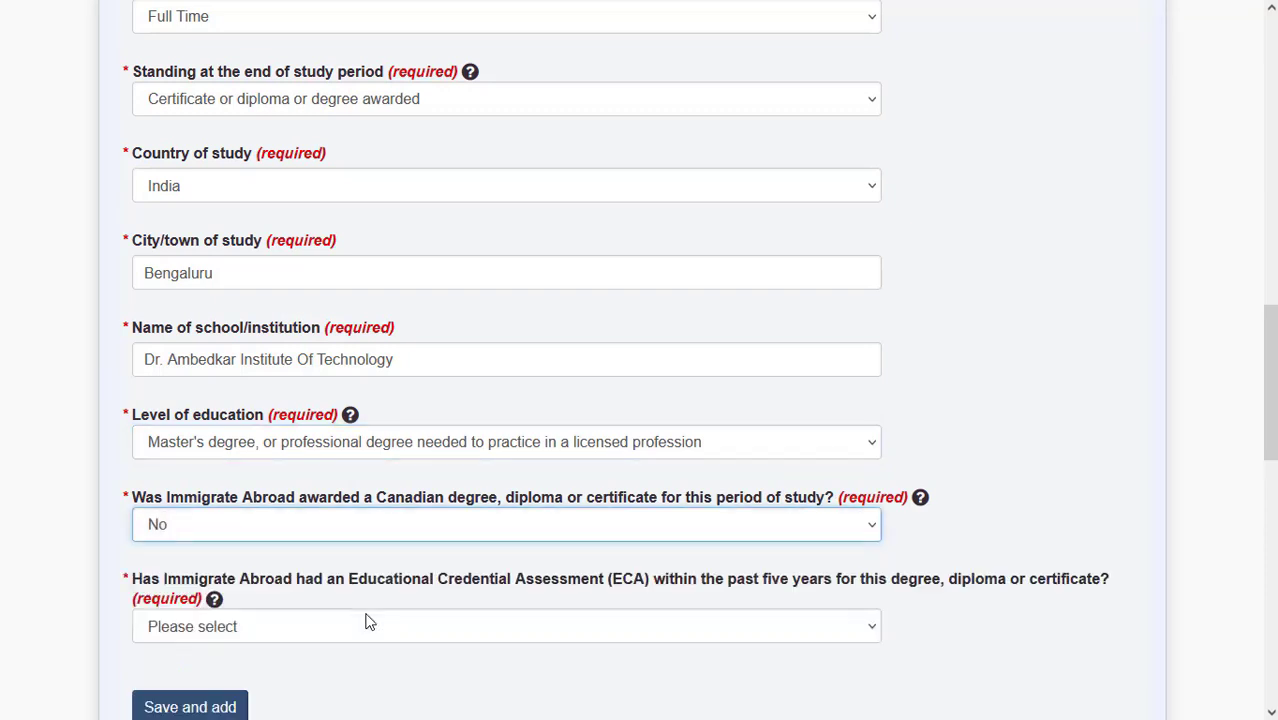
scroll(759, 439, "down", 2)
Step: Answer Yes to having an ECA from World Education Services and paste its certificate number
left_click(759, 436)
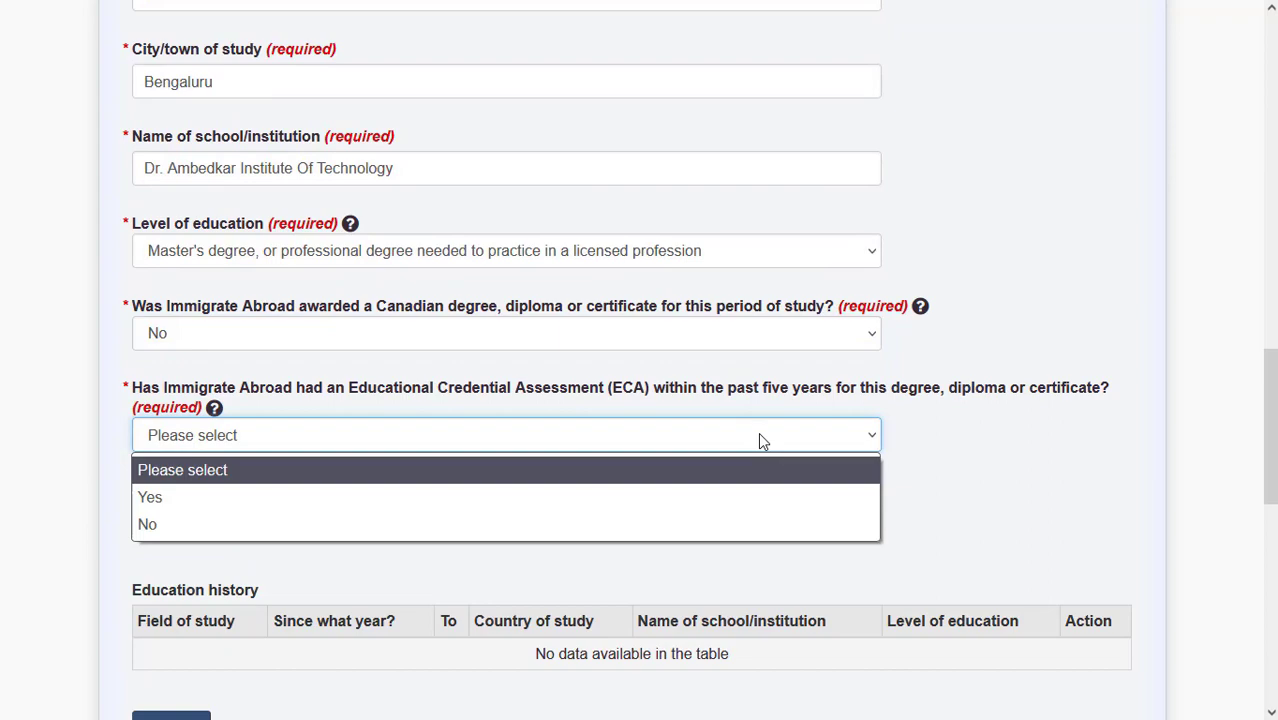
left_click(705, 493)
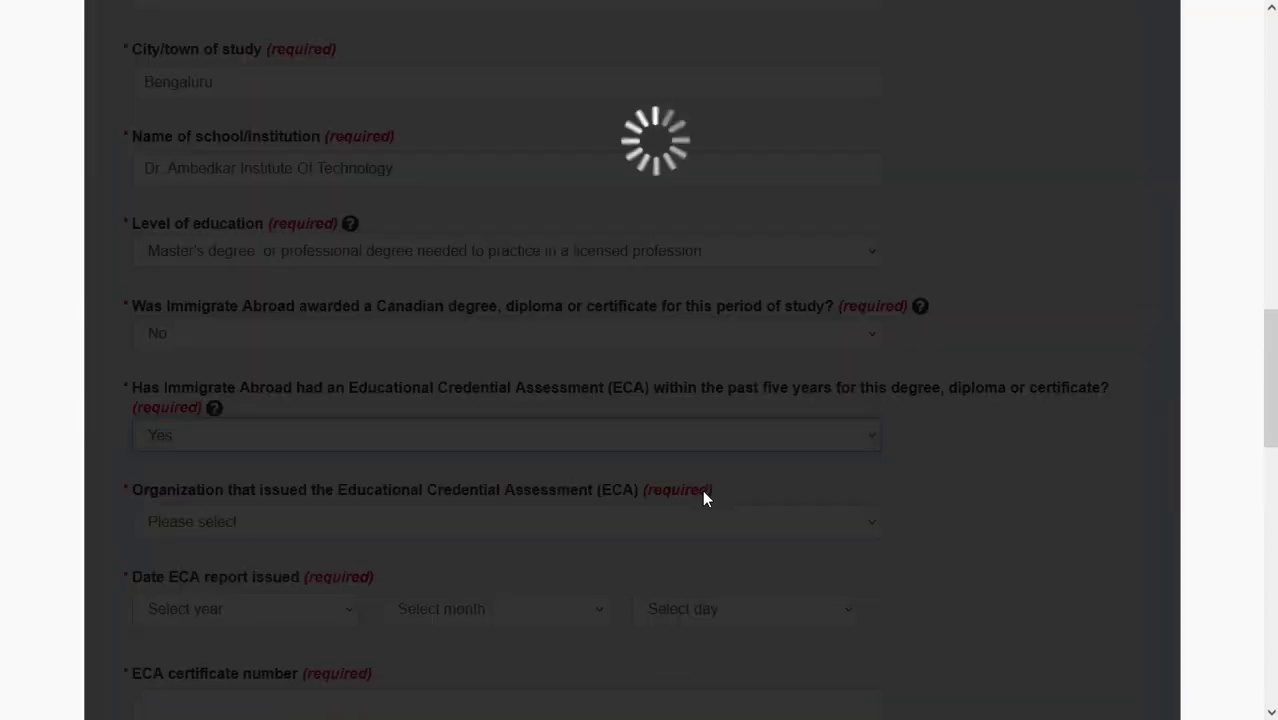
scroll(705, 497, "down", 1)
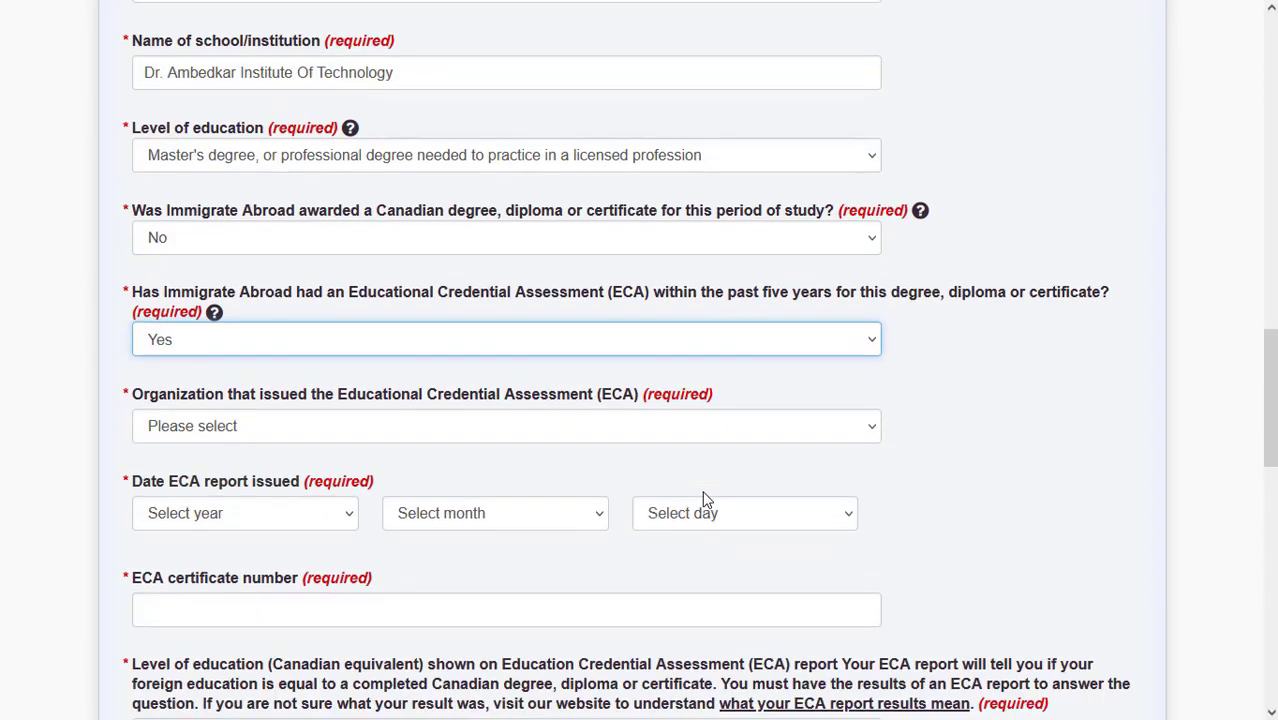
left_click(578, 436)
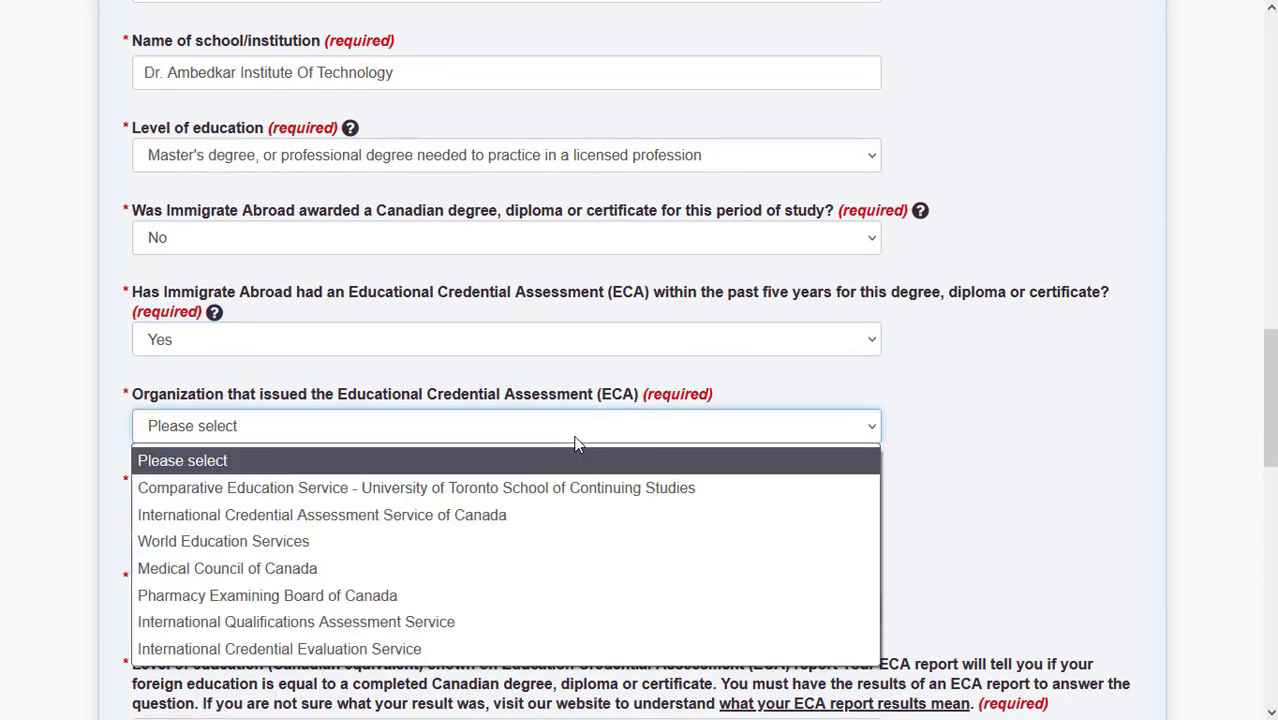
left_click(490, 541)
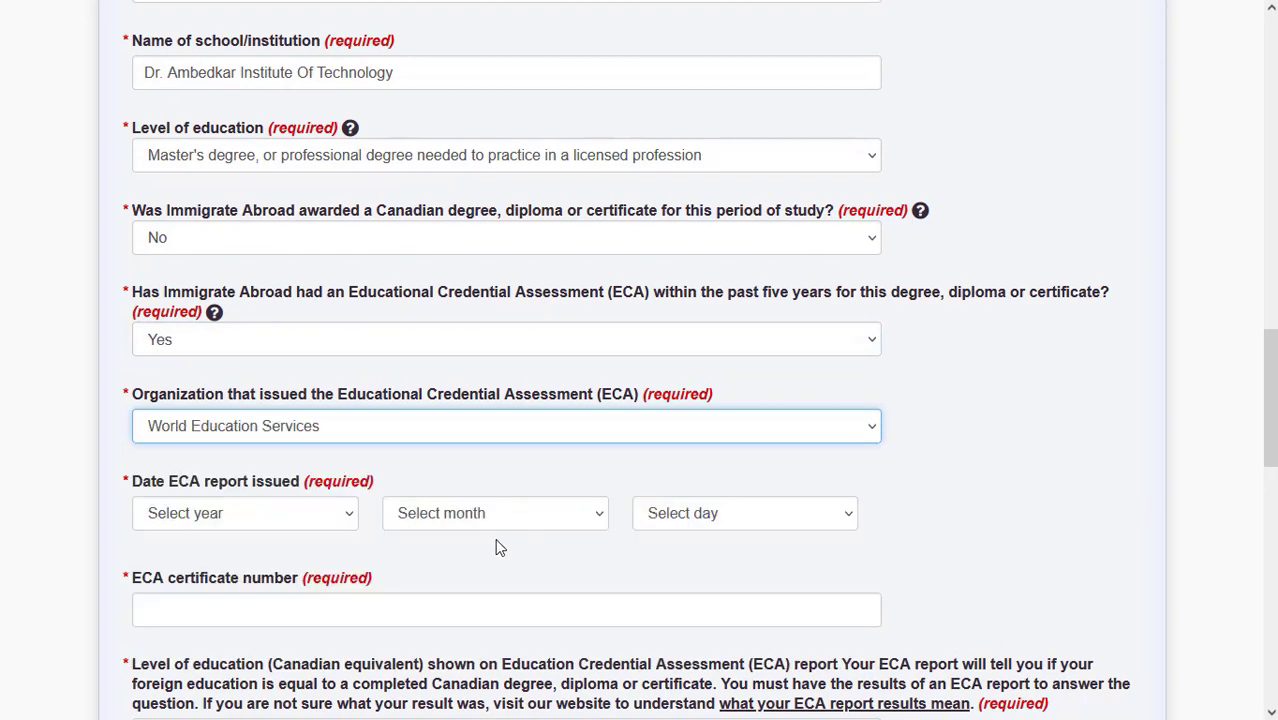
scroll(494, 543, "down", 1)
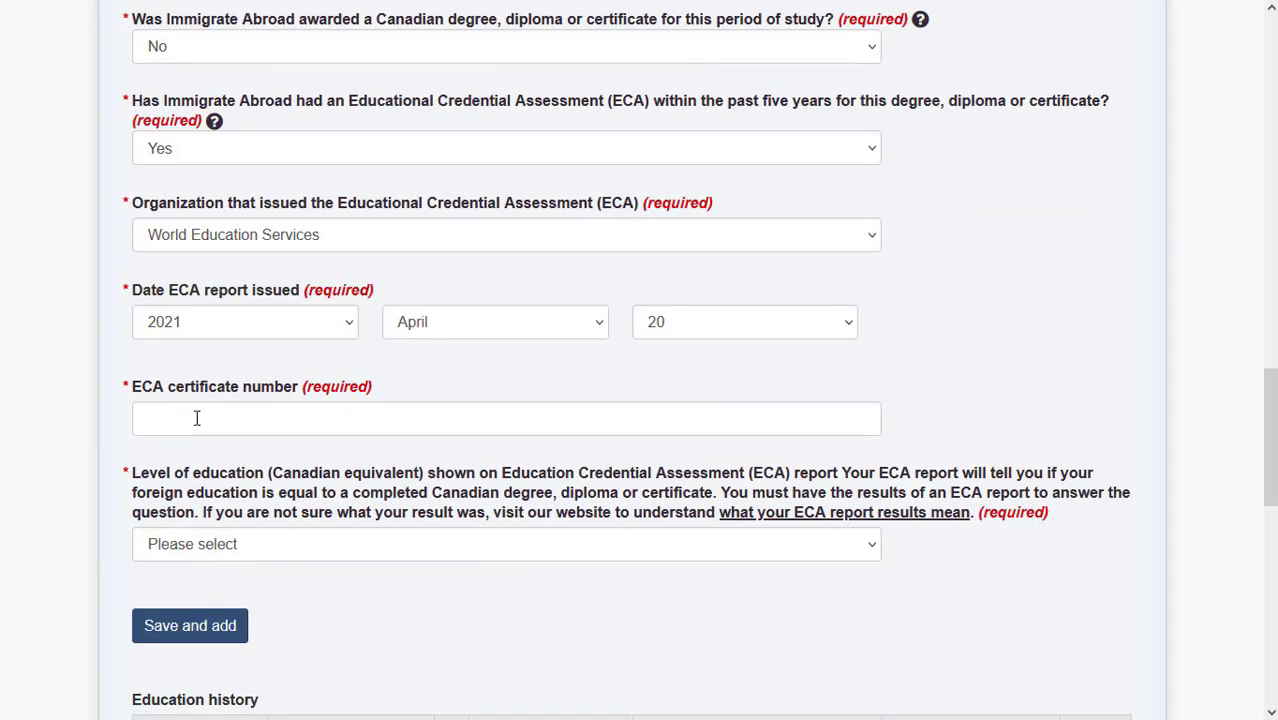
left_click(197, 418)
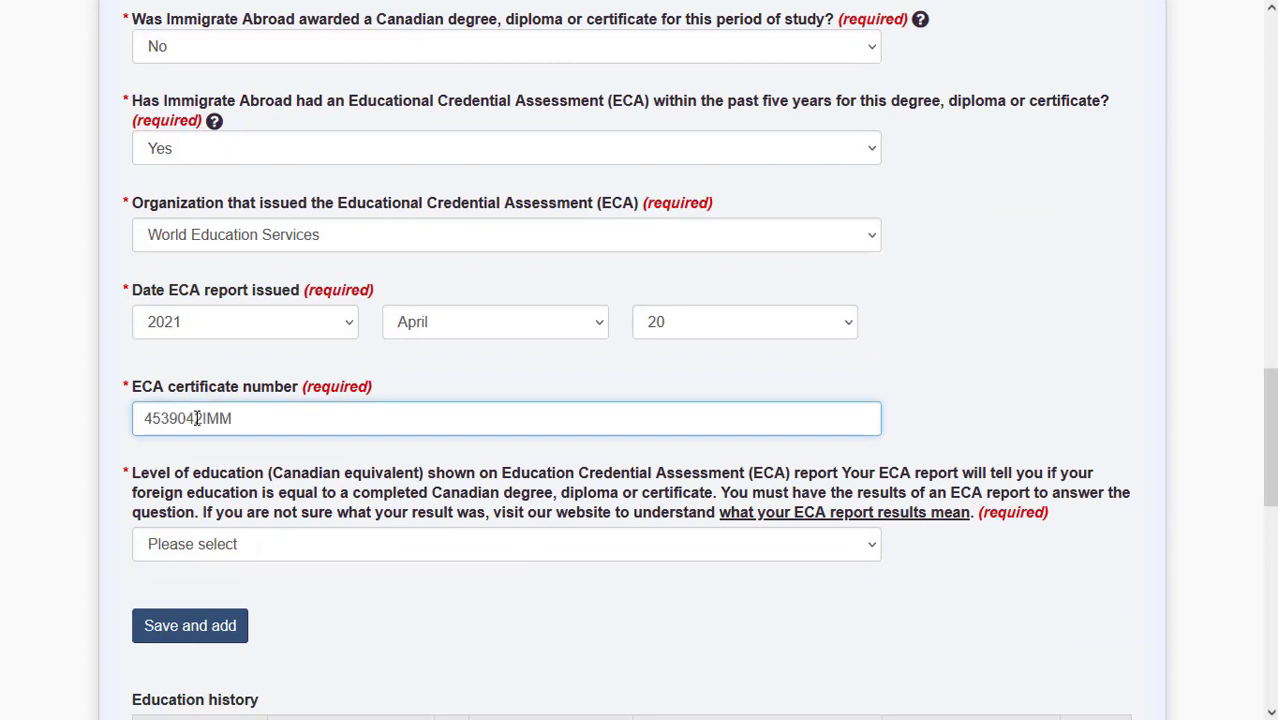
scroll(128, 484, "down", 1)
Step: Set the Canadian equivalent to Master's degree and save the study period
left_click(316, 454)
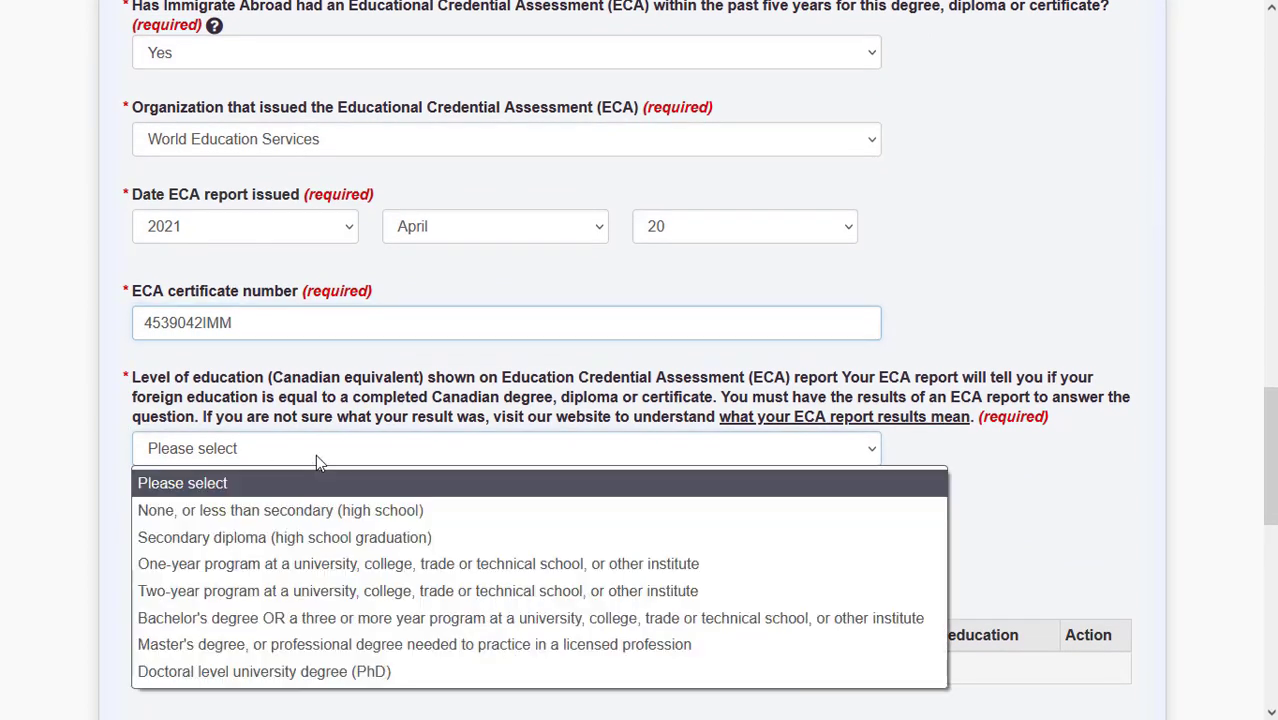
left_click(283, 644)
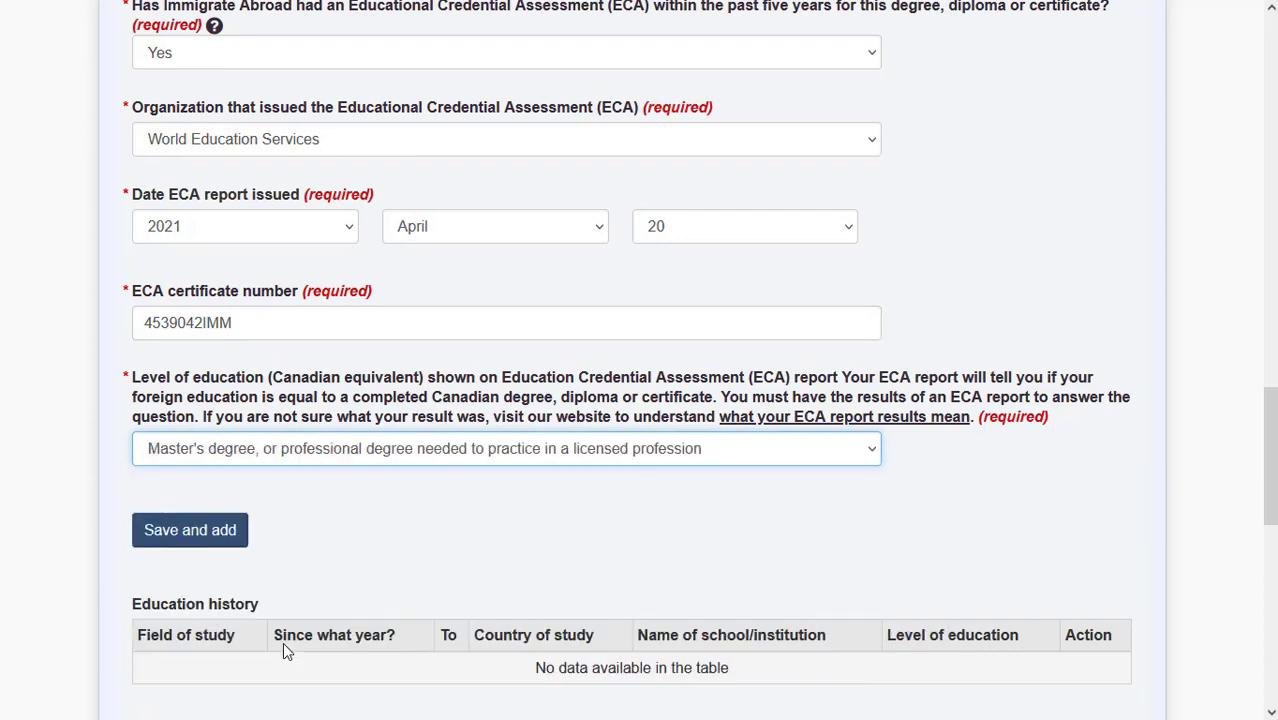
left_click(190, 531)
scroll(196, 548, "down", 6)
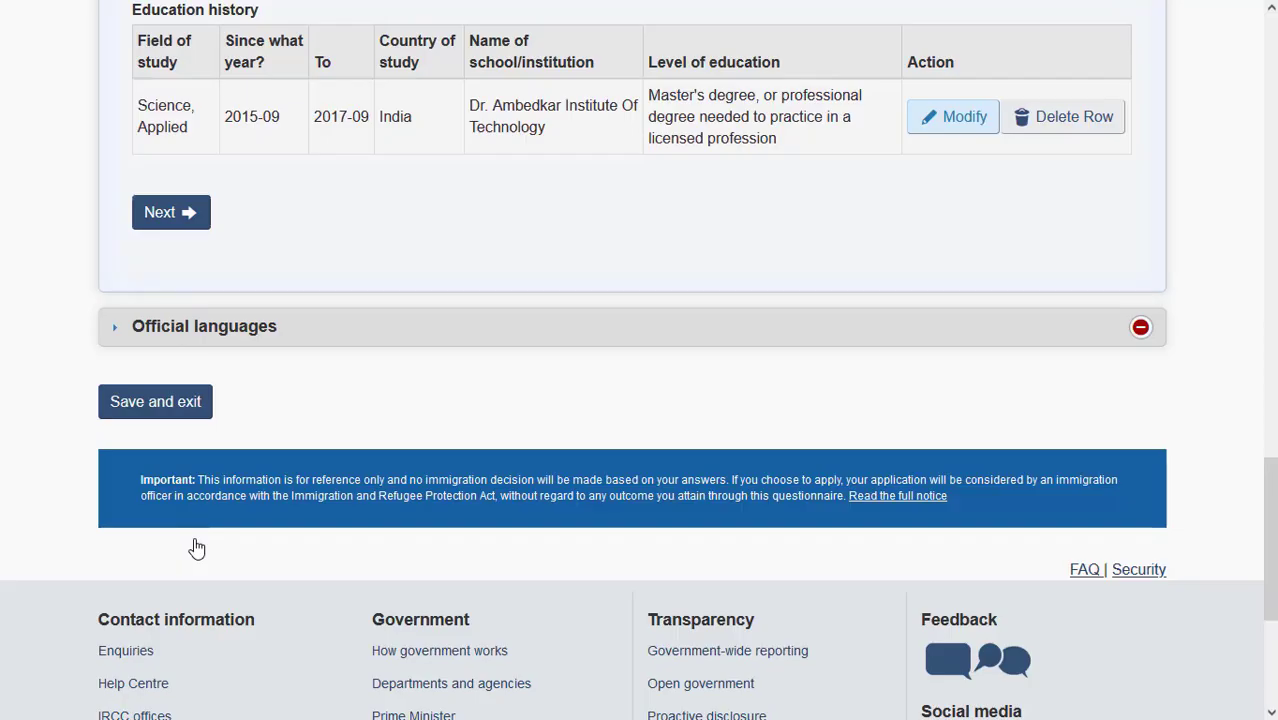
scroll(195, 545, "up", 2)
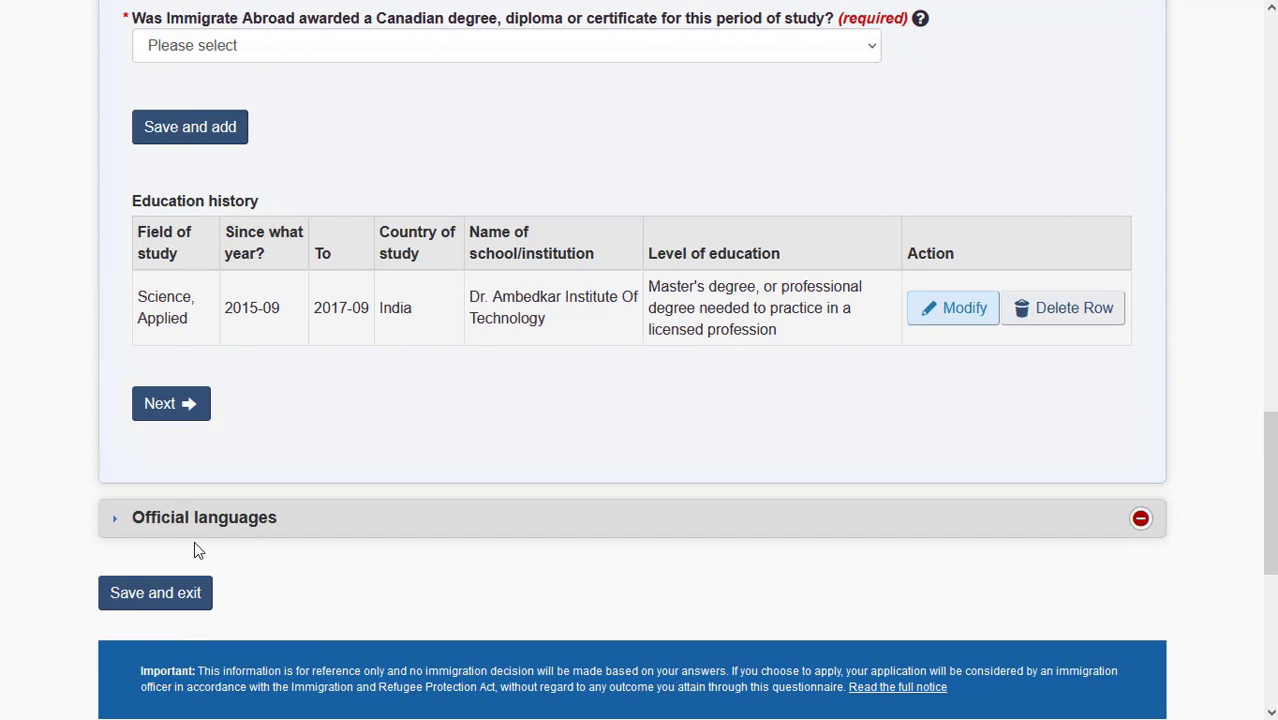
scroll(194, 541, "up", 1)
Step: In Official languages, choose English and the IELTS General Training test version
left_click(194, 541)
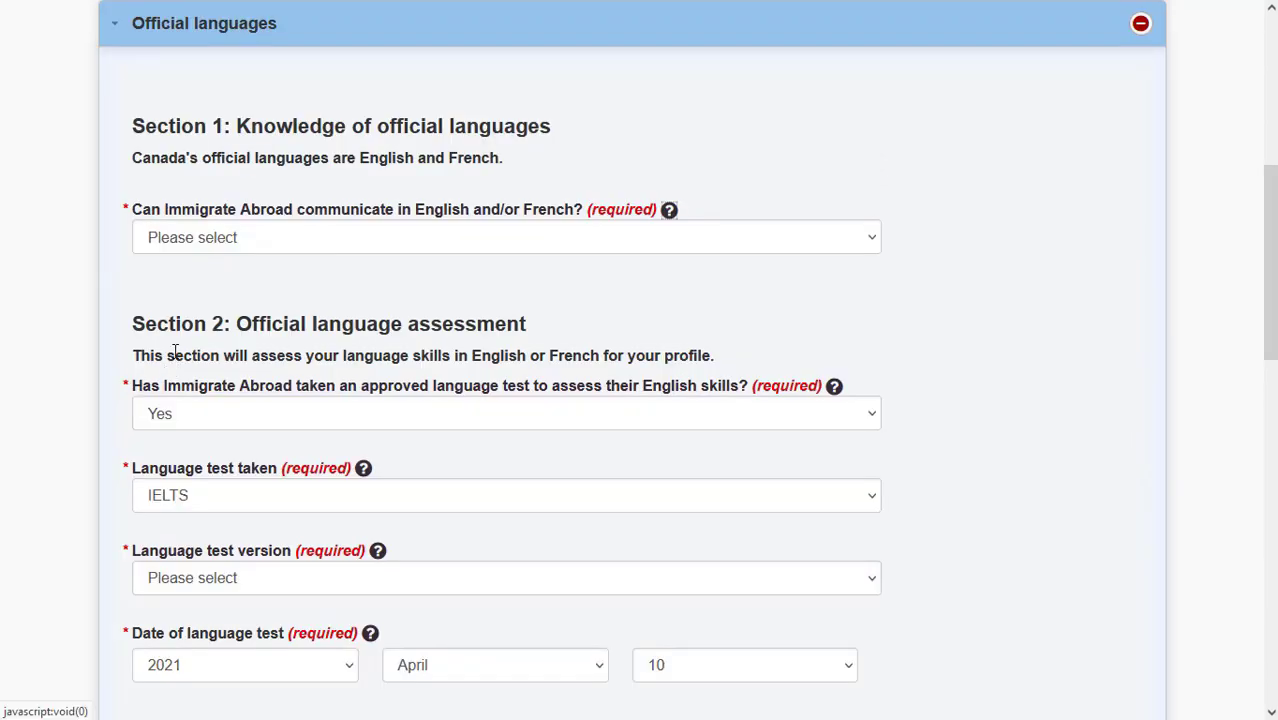
left_click(441, 247)
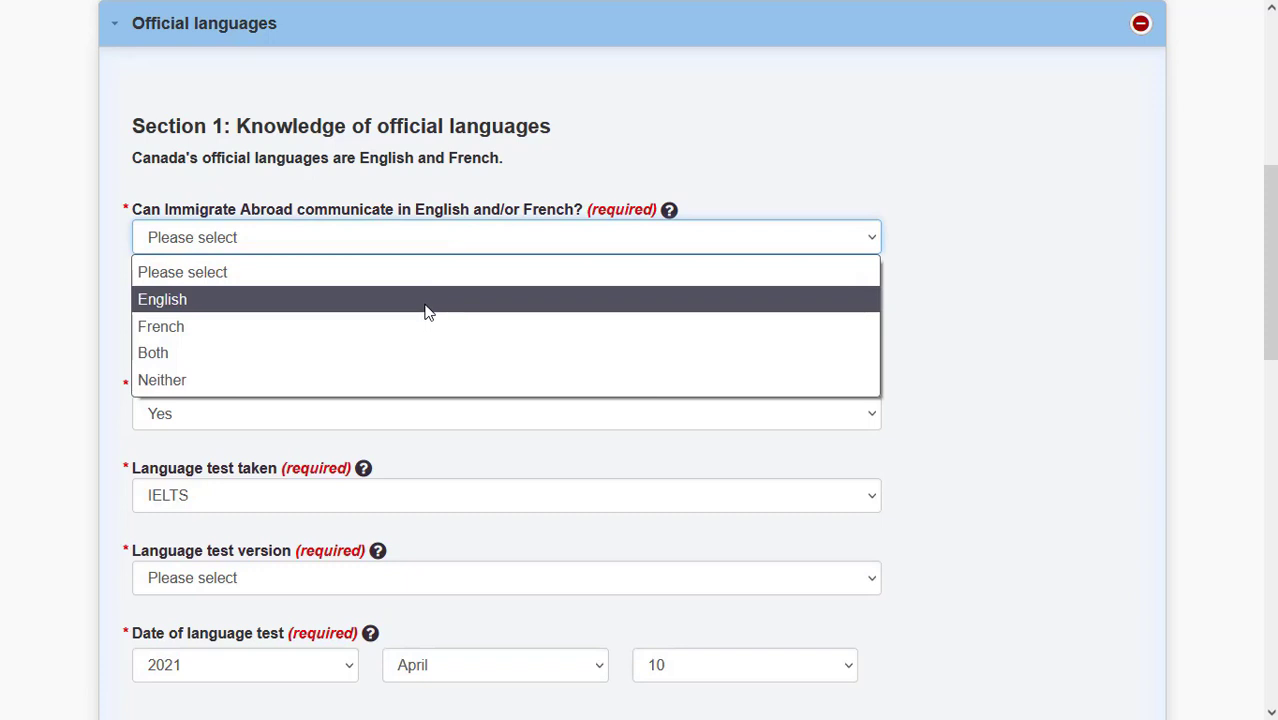
left_click(425, 300)
scroll(425, 313, "down", 3)
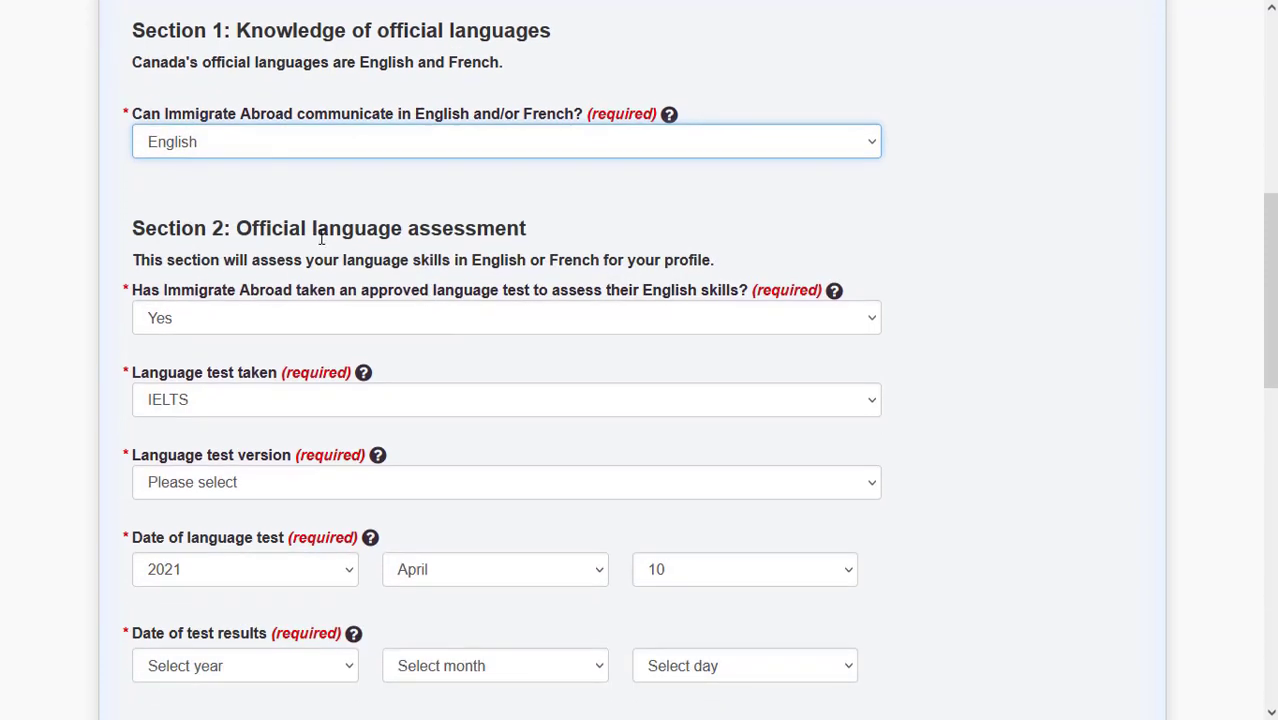
left_click(495, 308)
left_click(495, 323)
key("Down")
scroll(500, 362, "down", 1)
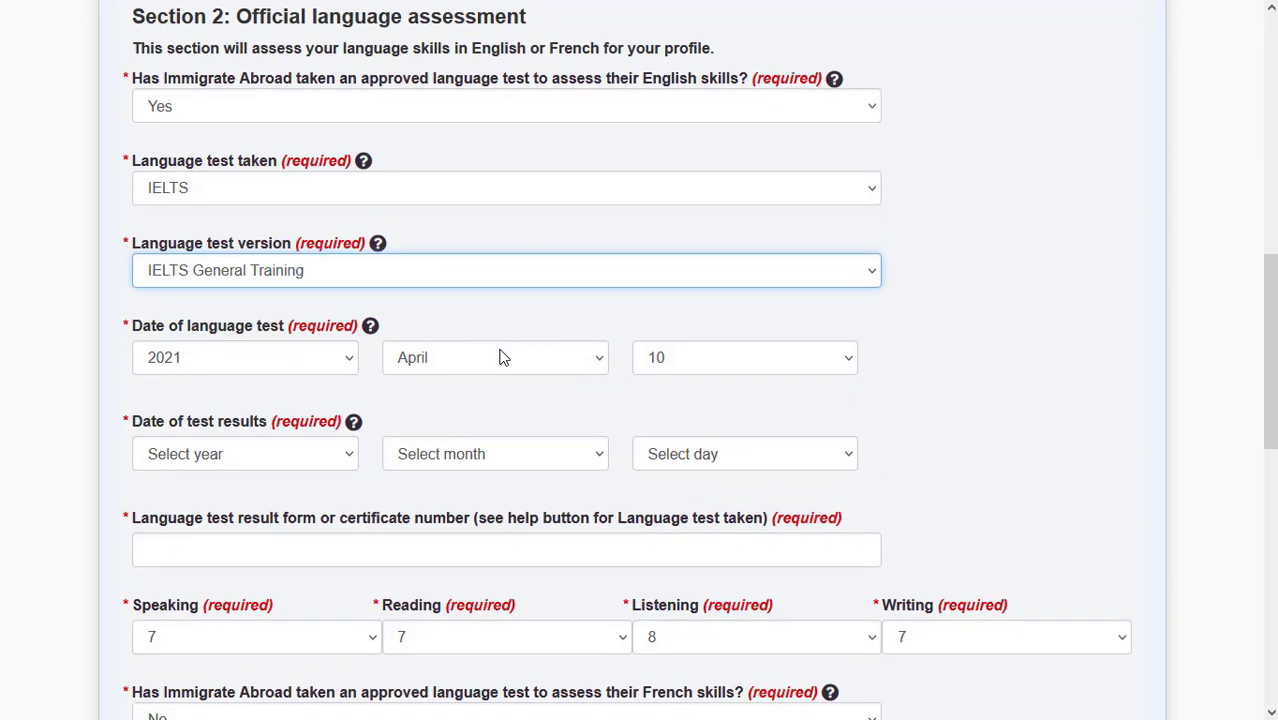
scroll(503, 358, "down", 1)
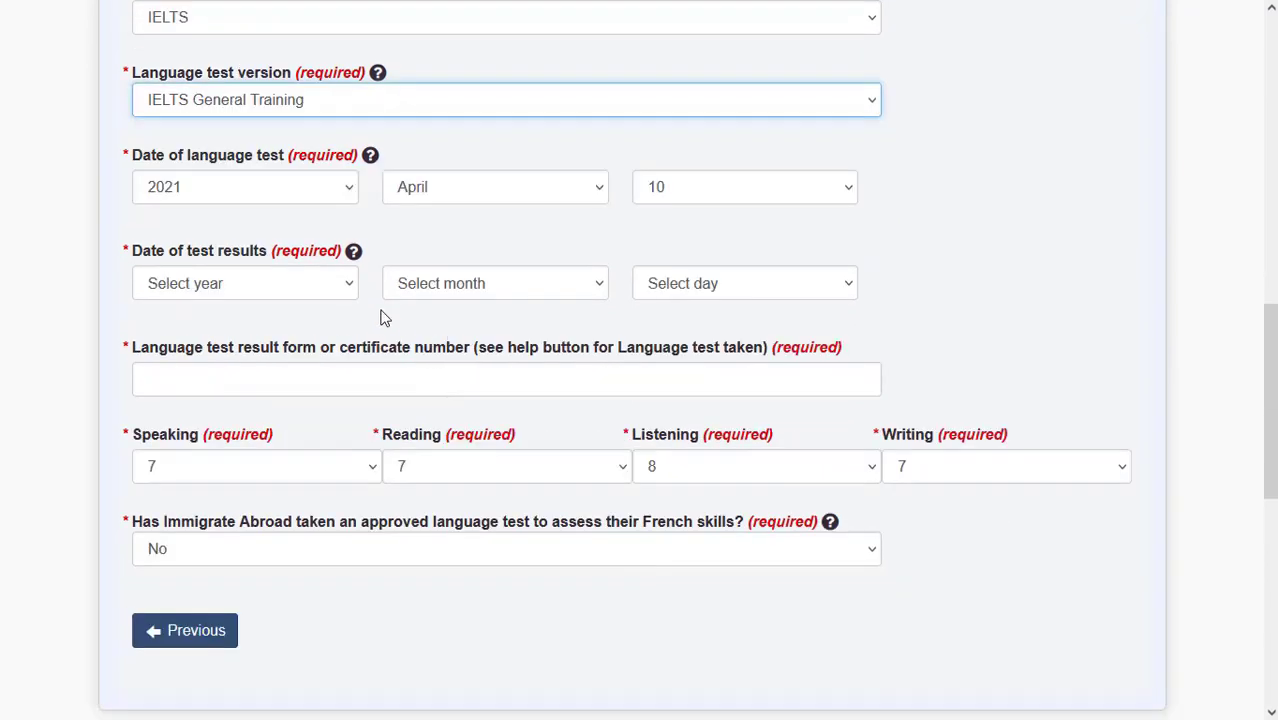
Step: Set the test results date to April 25, 2021
left_click(322, 292)
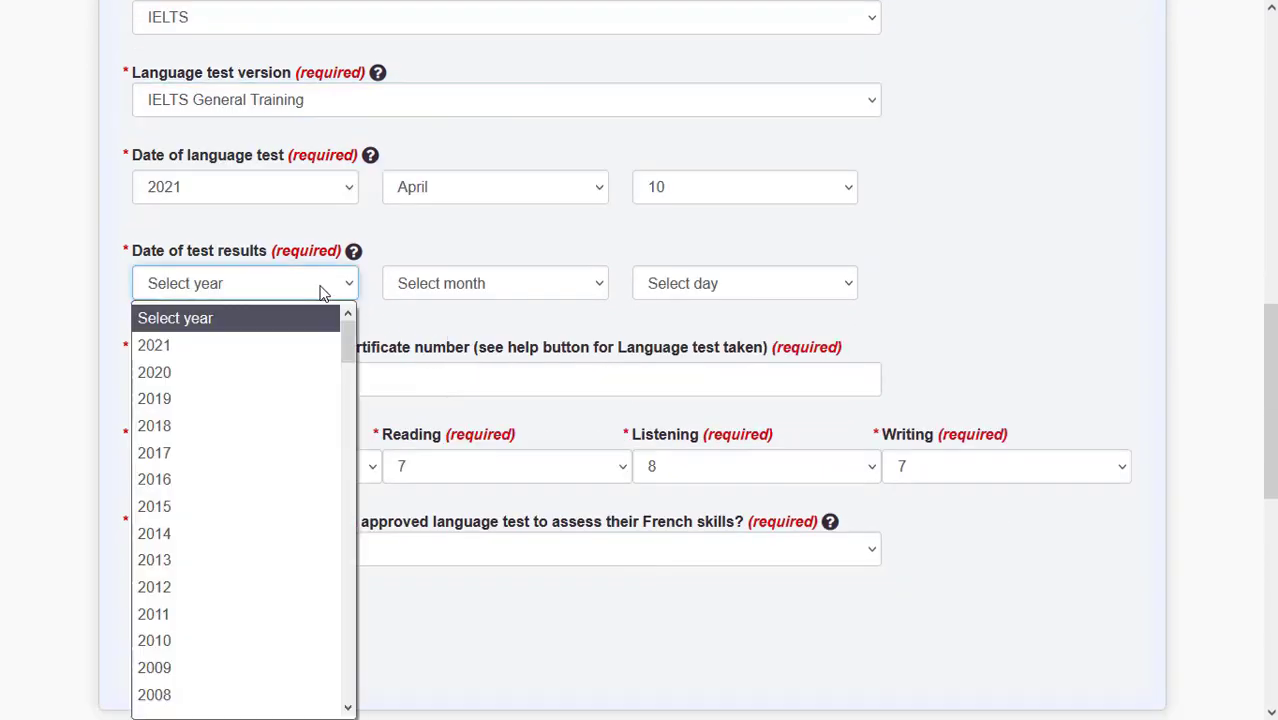
left_click(300, 346)
left_click(481, 290)
left_click(500, 425)
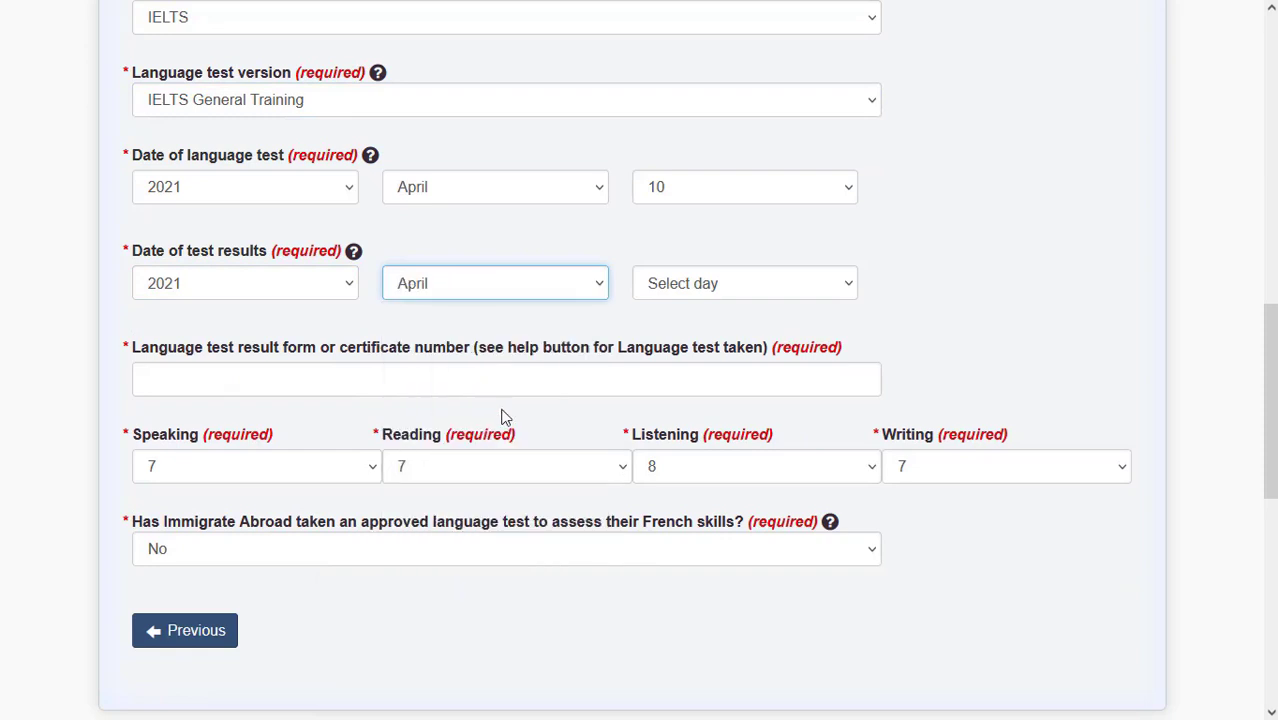
left_click(700, 287)
scroll(702, 430, "down", 3)
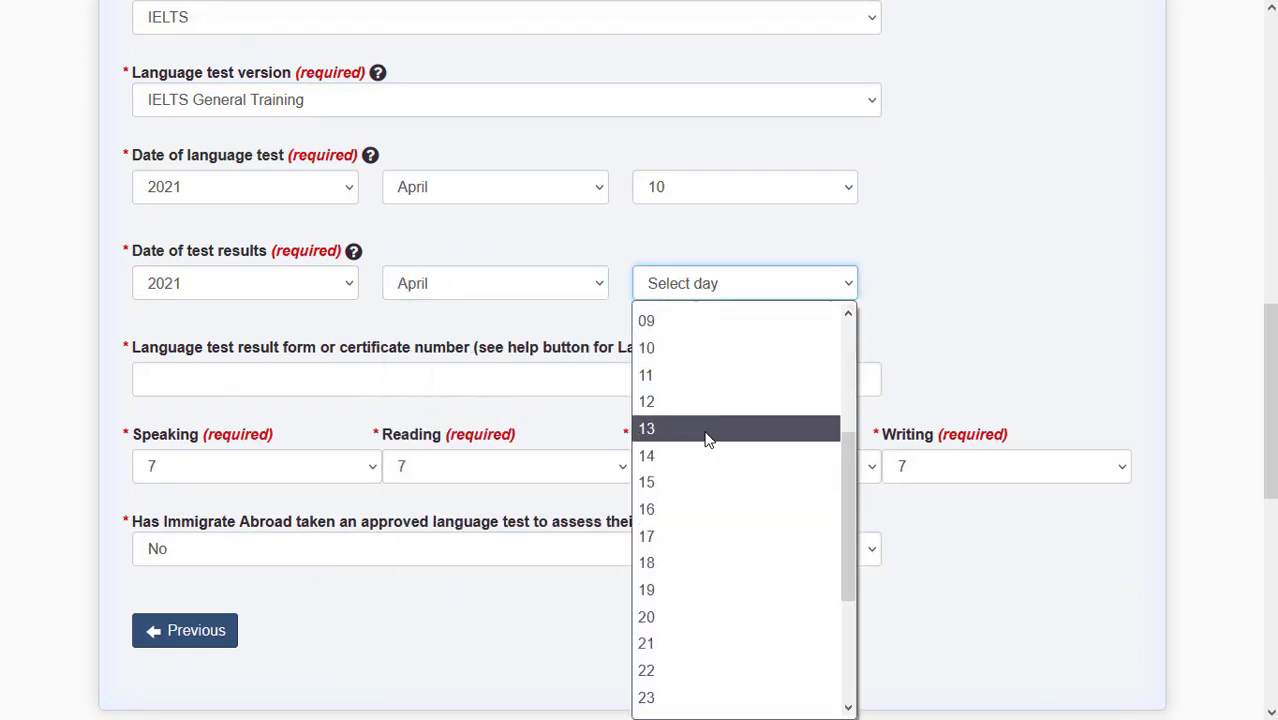
scroll(700, 625, "down", 2)
left_click(700, 592)
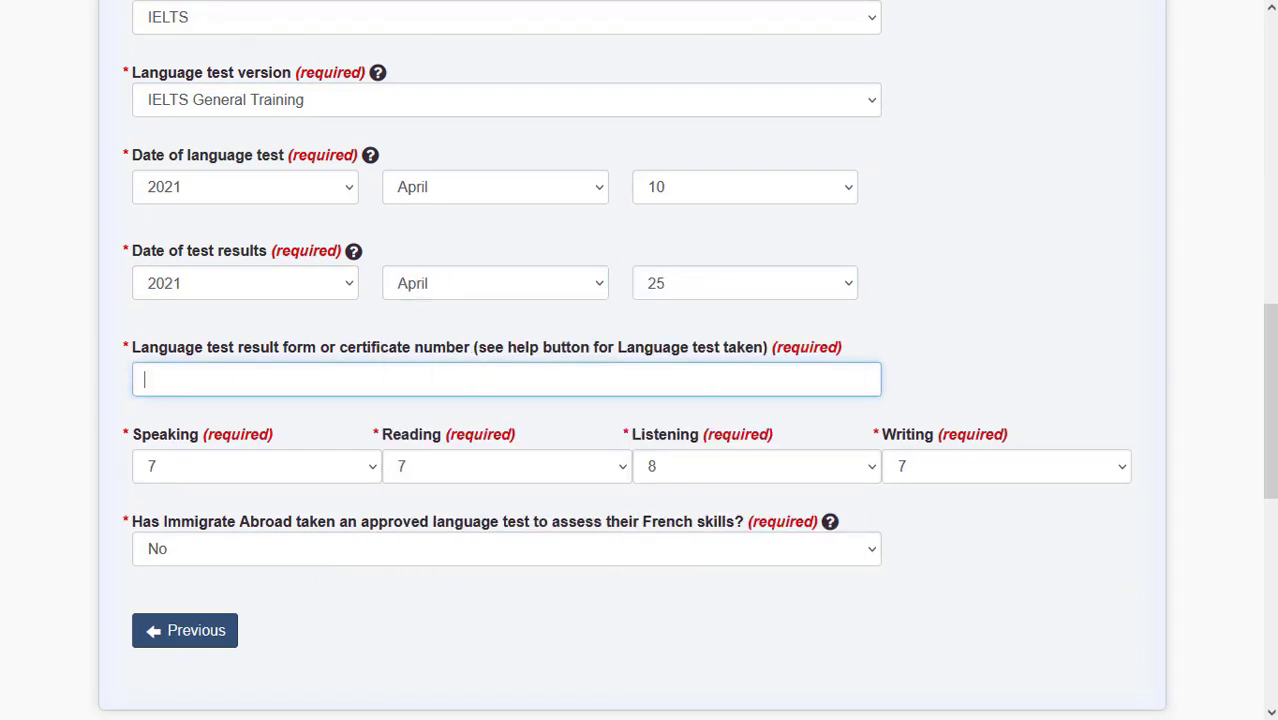
Step: Paste the test certificate number and save and exit the language form
left_click(273, 378)
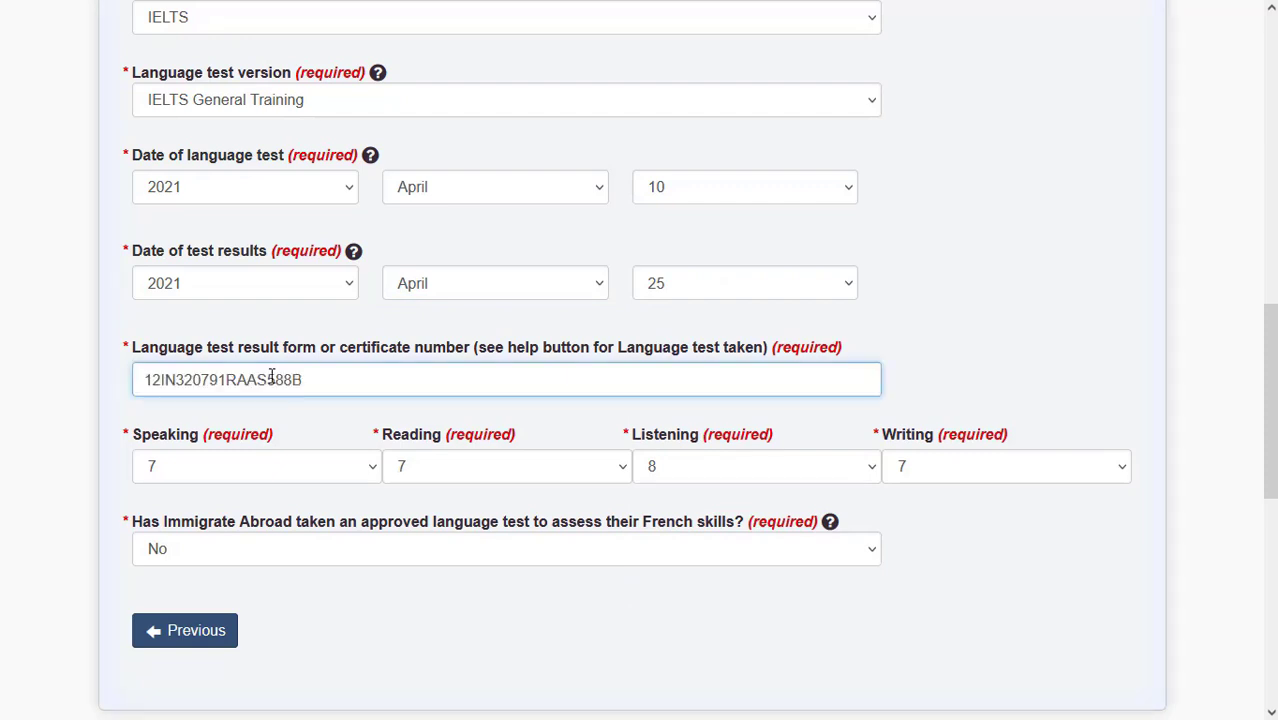
scroll(273, 378, "down", 2)
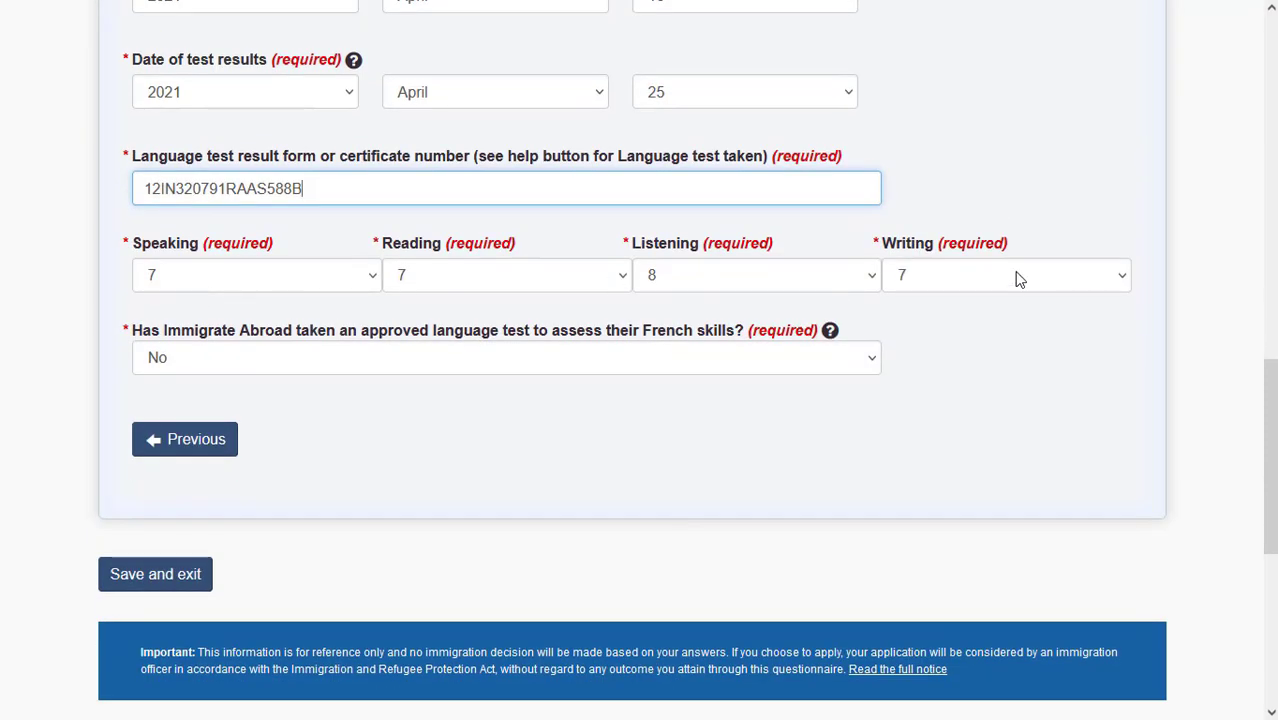
left_click(178, 577)
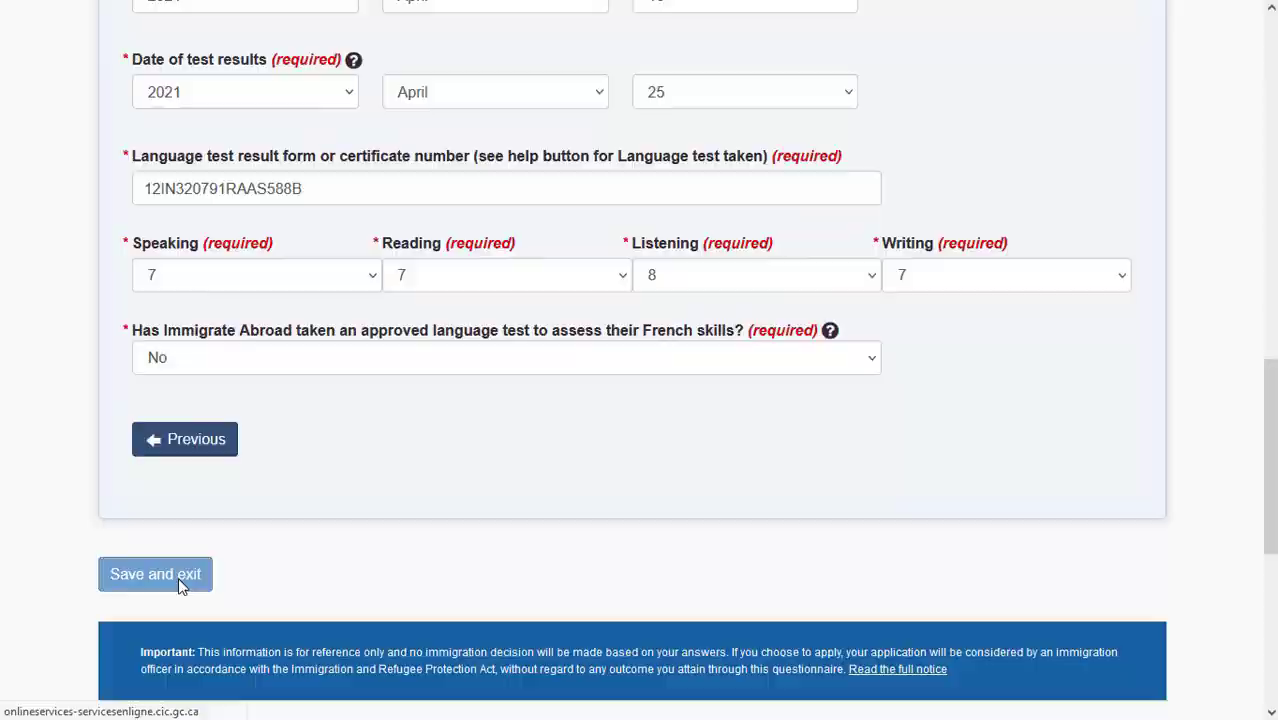
Step: Start Application details and express interest in All Provinces and Territories
scroll(196, 522, "down", 2)
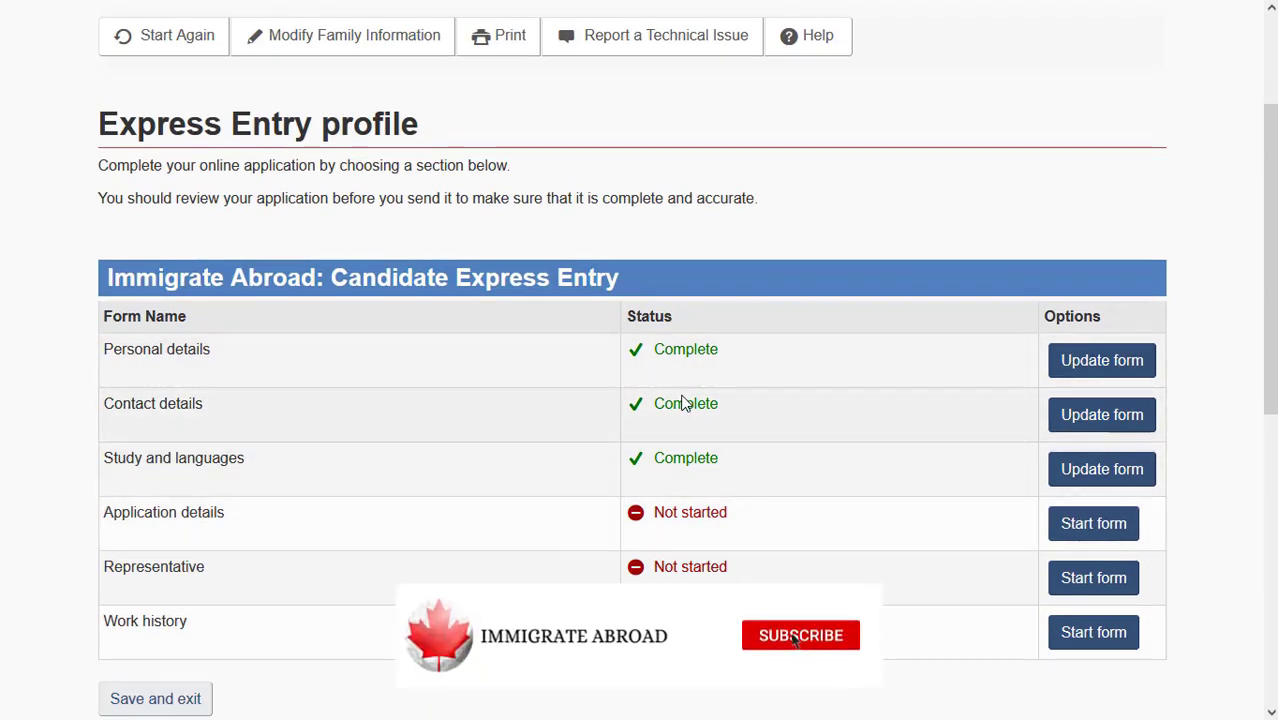
scroll(683, 403, "down", 1)
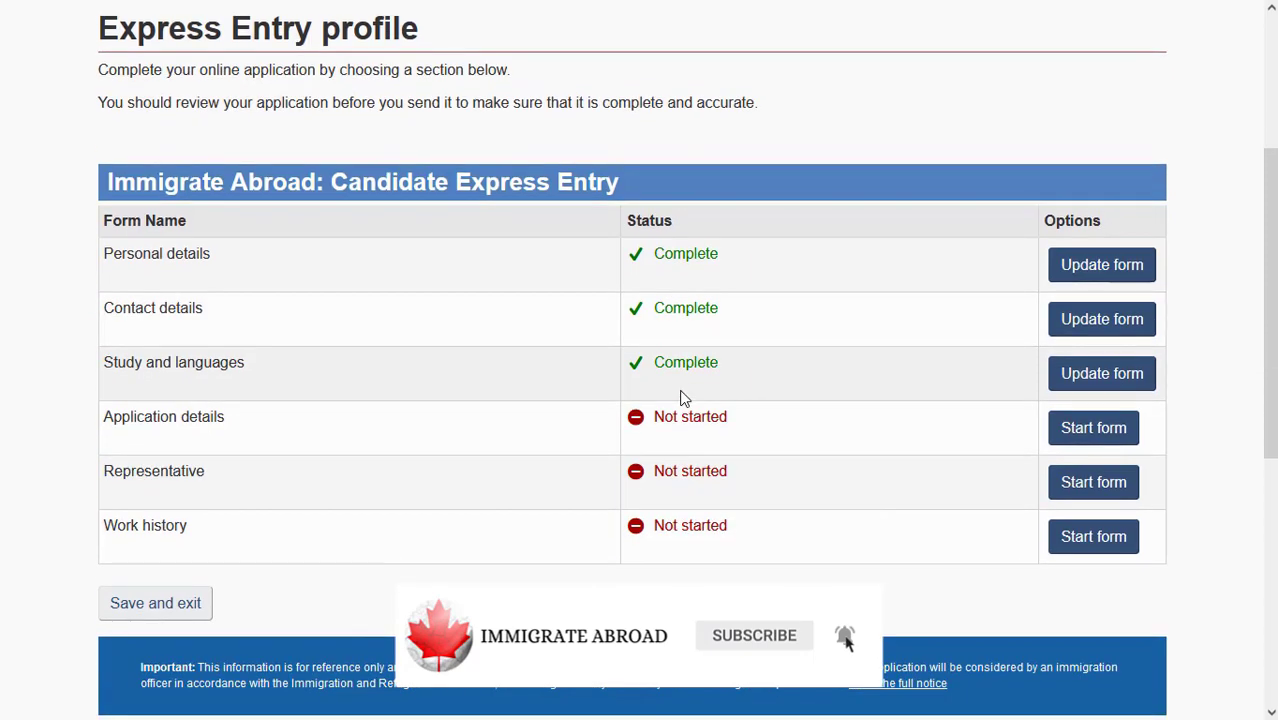
left_click(1121, 432)
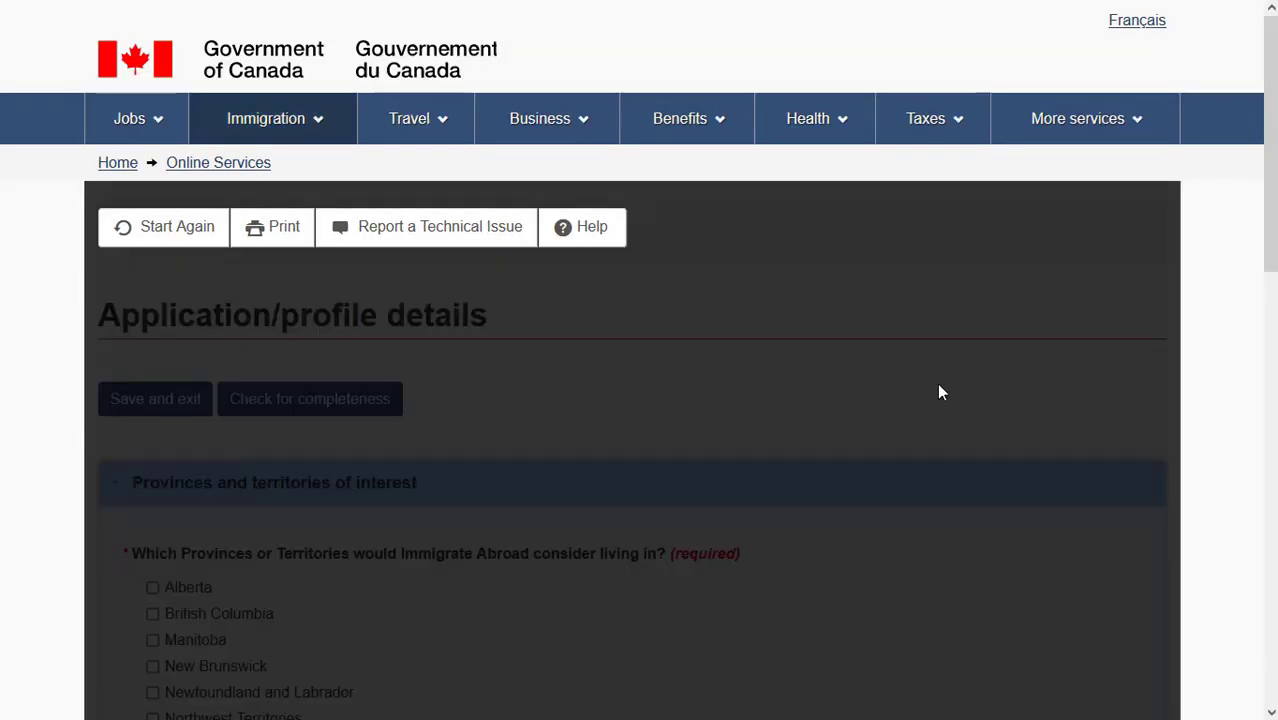
scroll(893, 368, "down", 2)
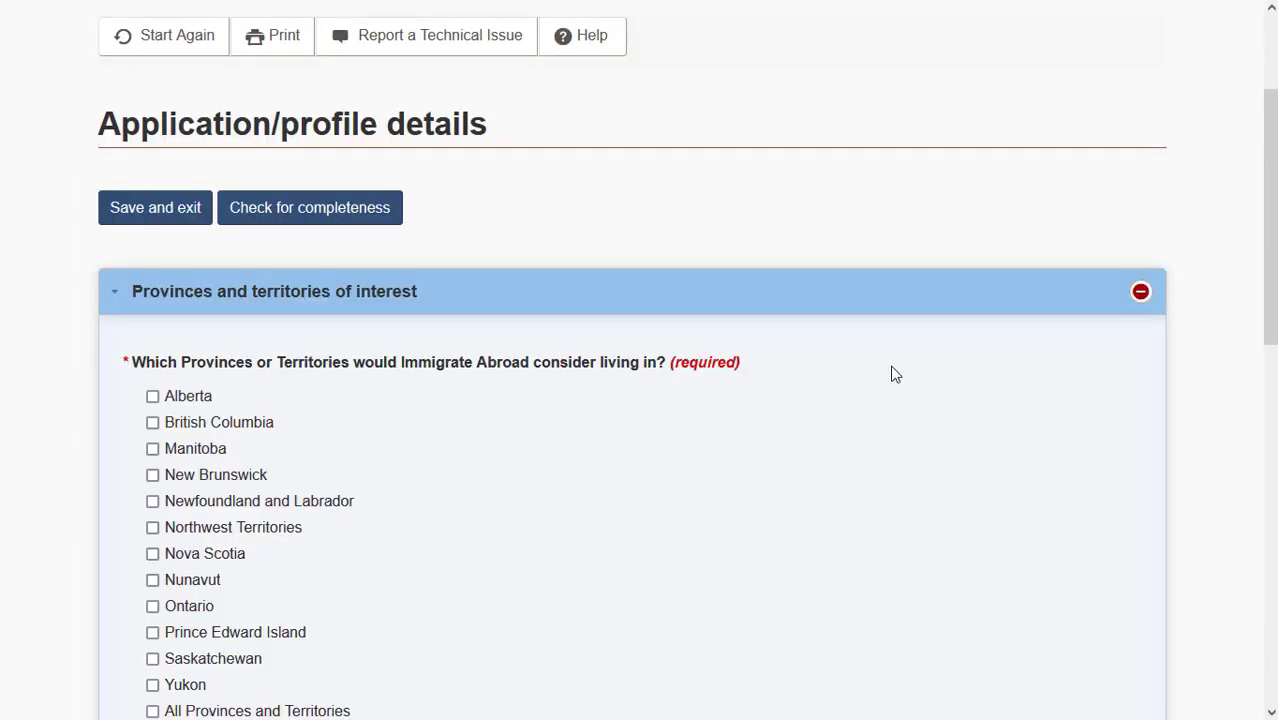
scroll(891, 366, "down", 1)
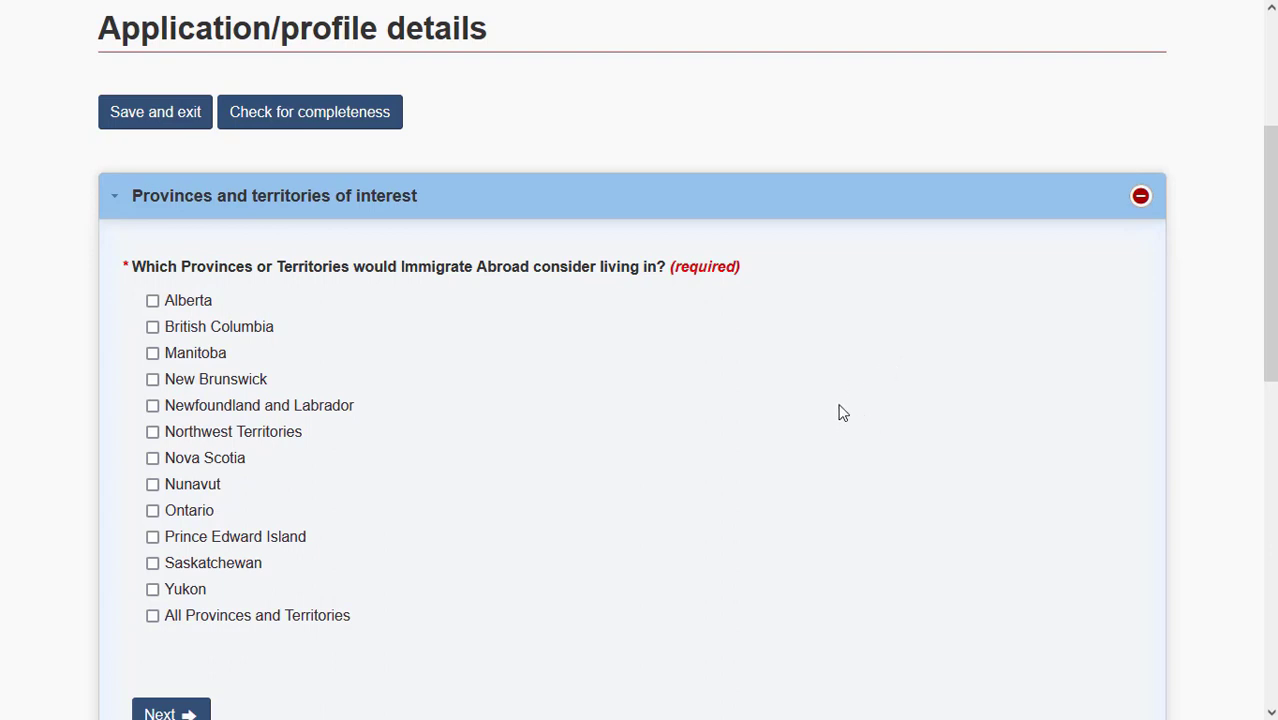
scroll(845, 415, "down", 1)
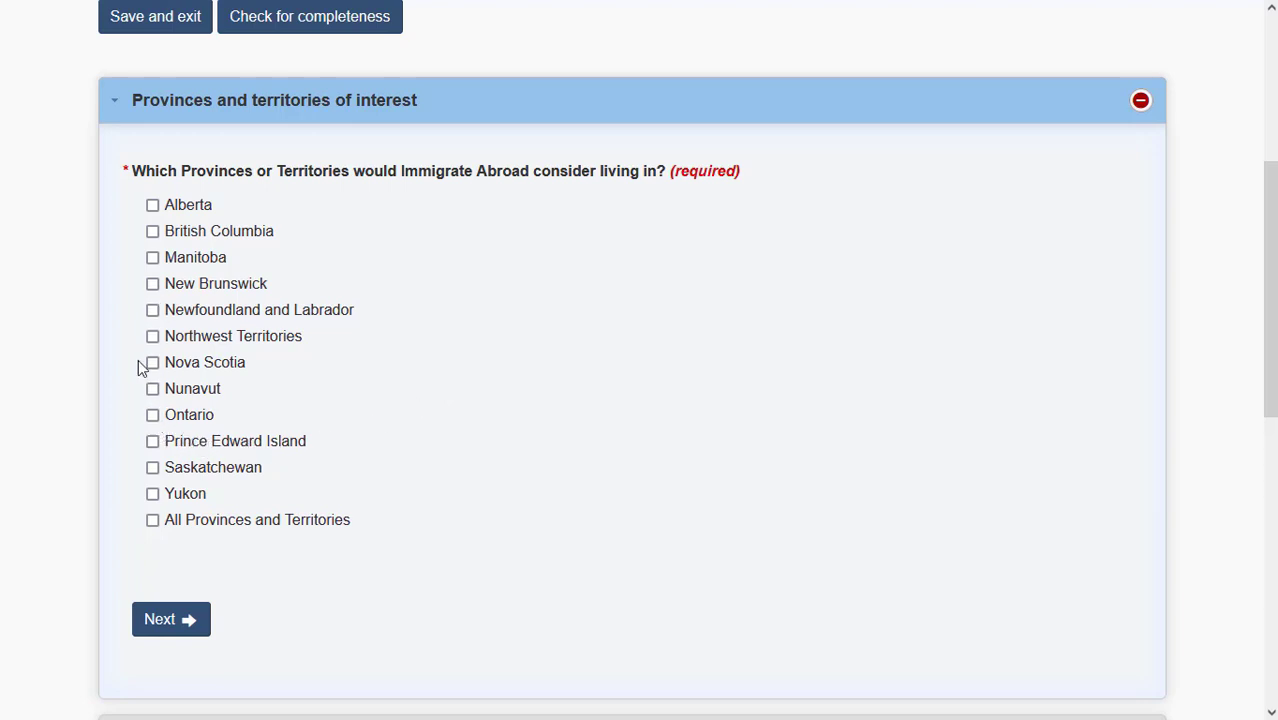
left_click(153, 521)
Step: Consent to sharing data with British Columbia and Ontario
scroll(463, 540, "down", 2)
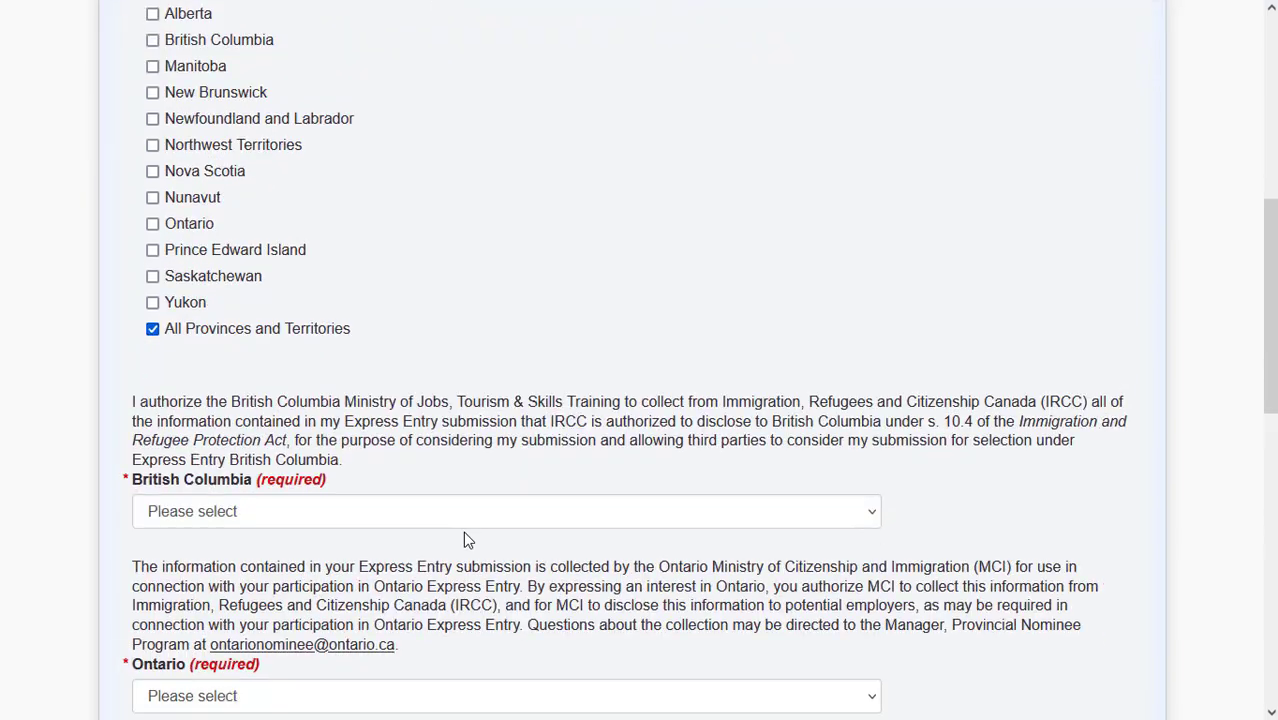
scroll(465, 536, "down", 1)
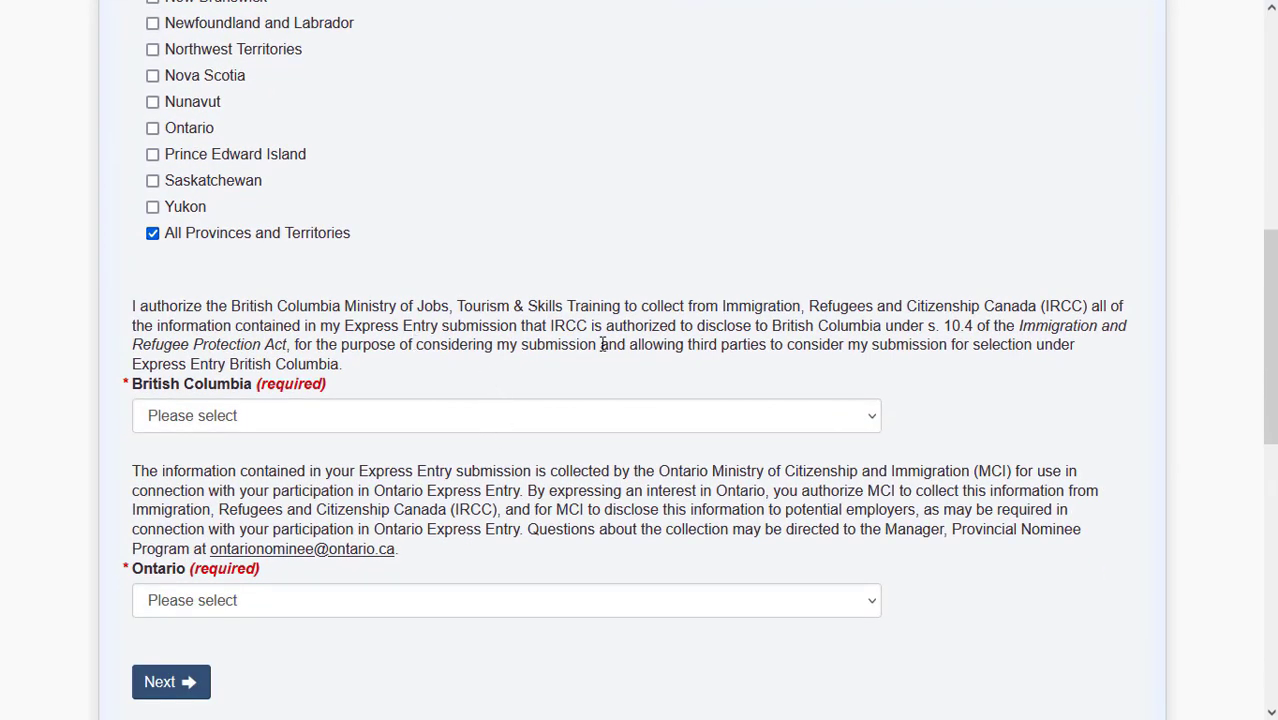
left_click(417, 424)
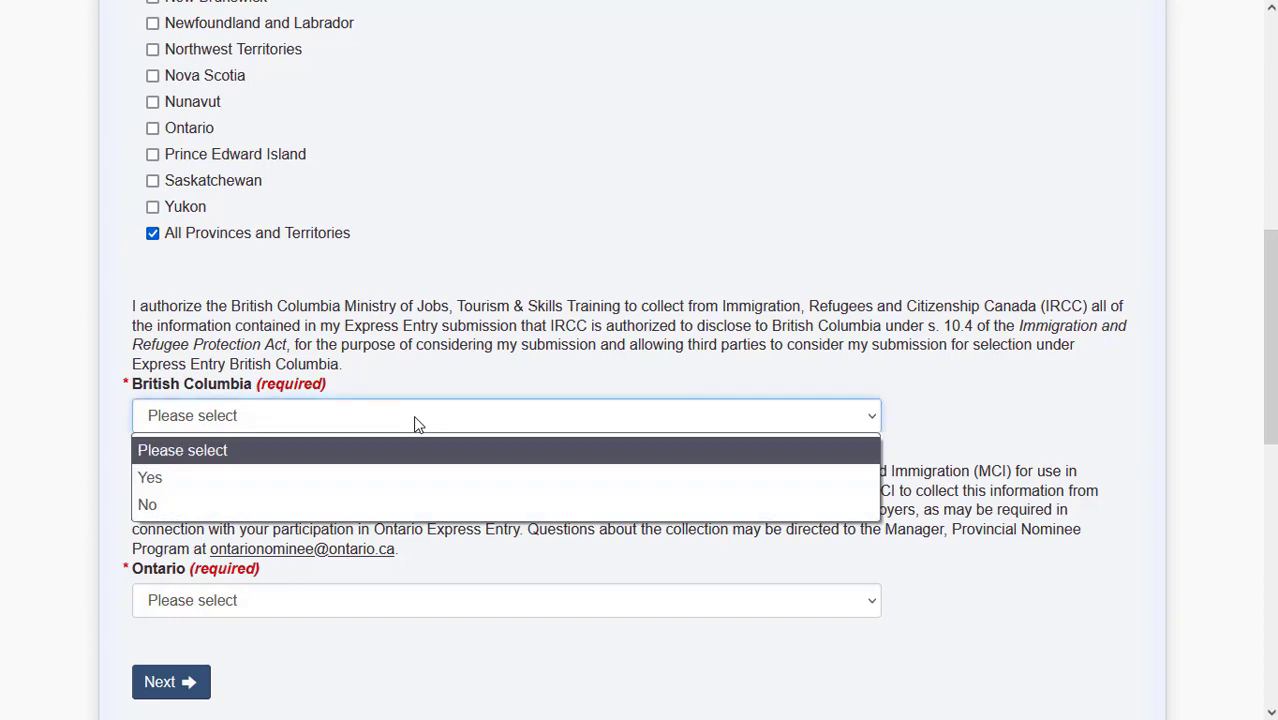
left_click(386, 477)
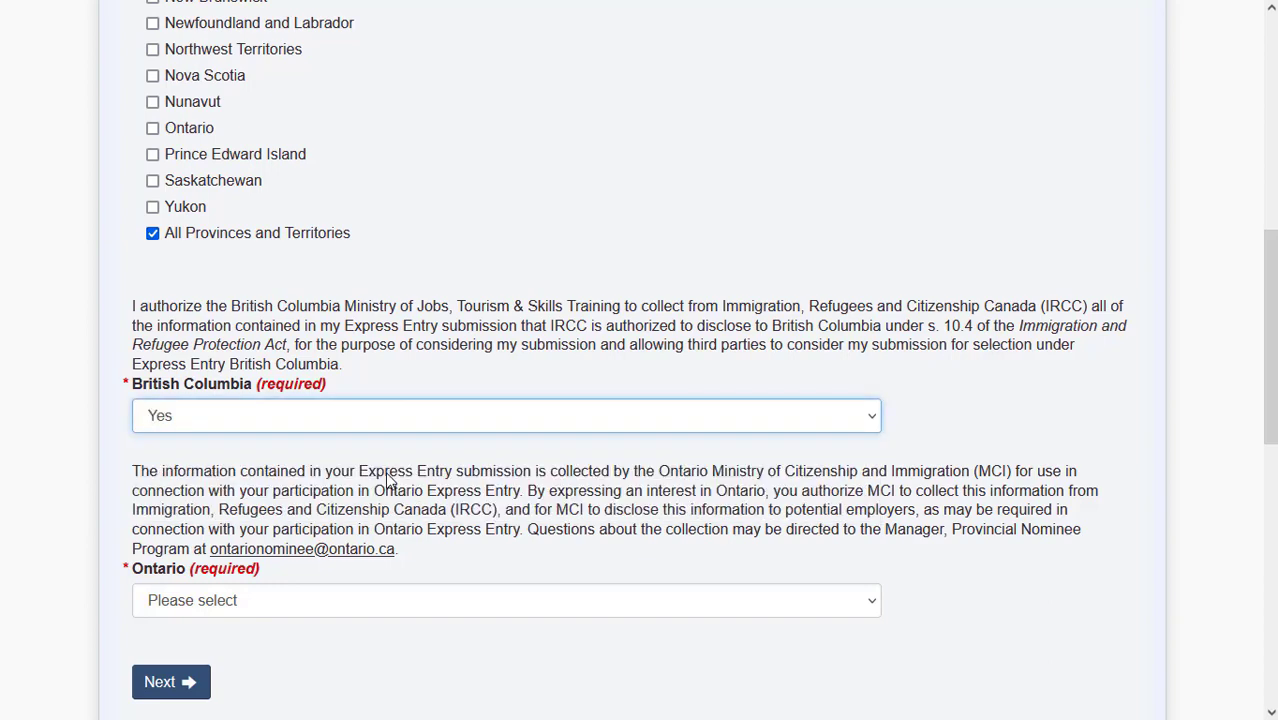
scroll(386, 480, "down", 2)
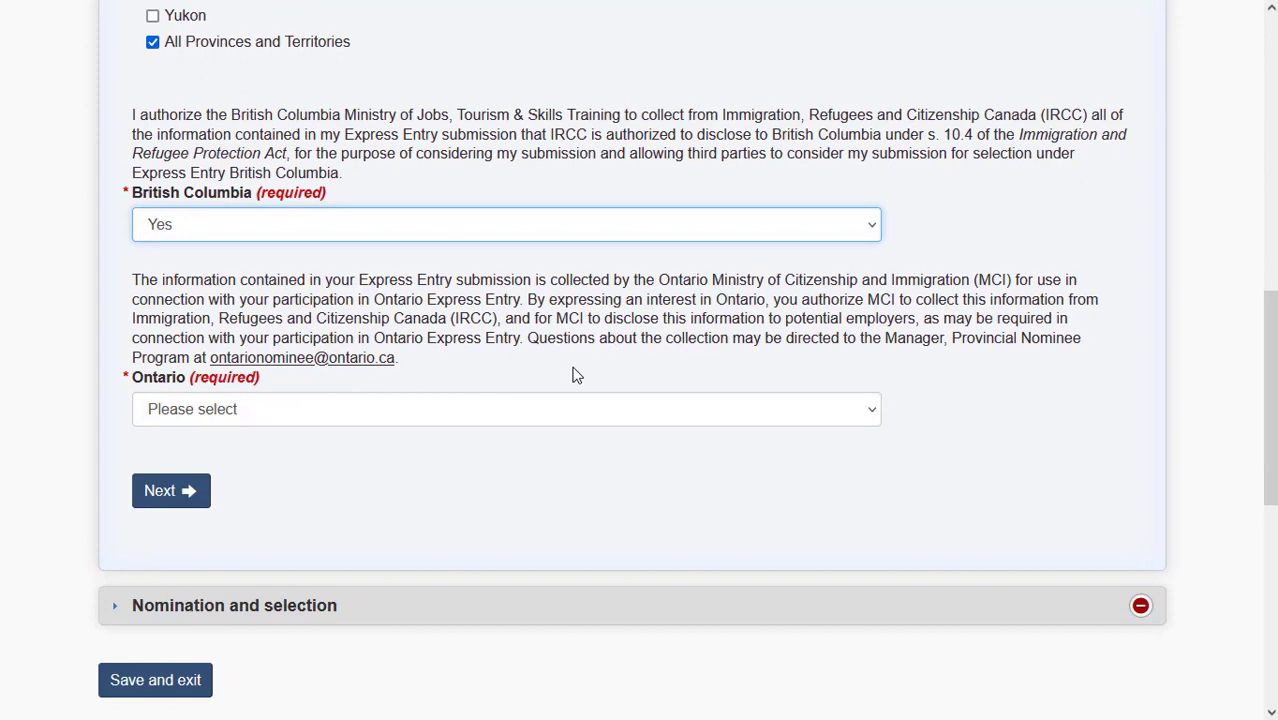
left_click(468, 420)
left_click(418, 466)
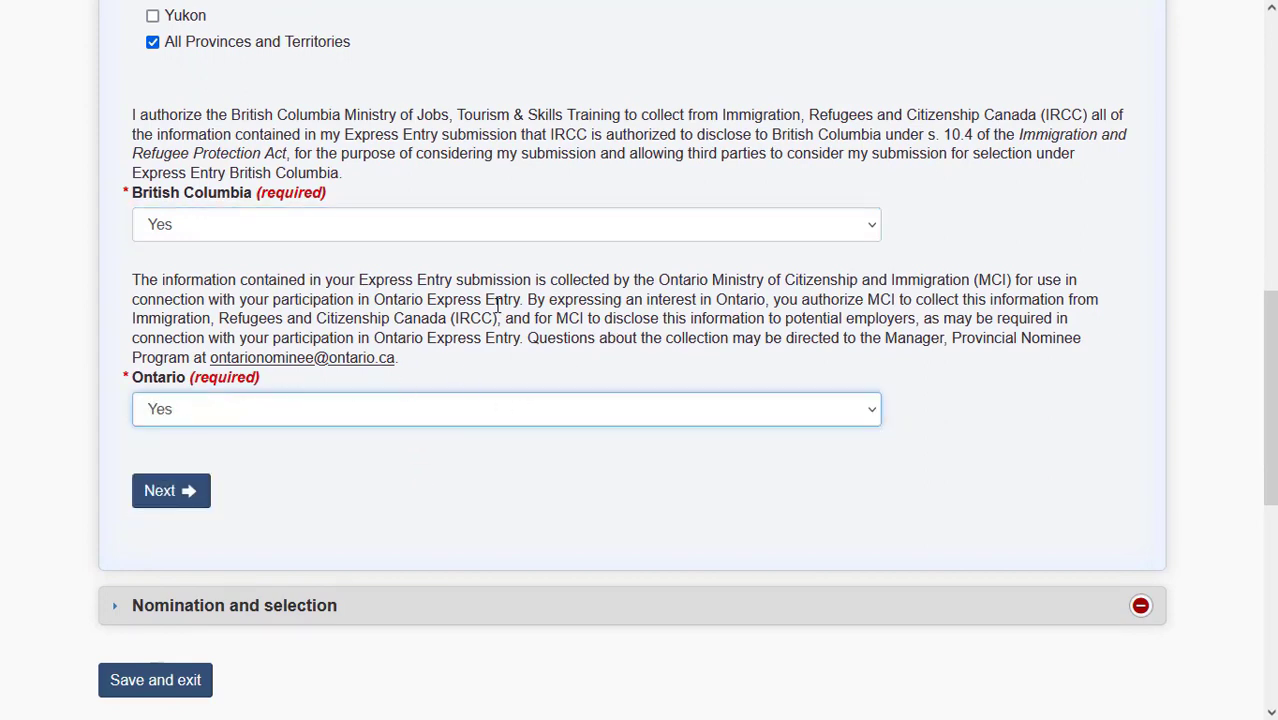
scroll(479, 465, "down", 1)
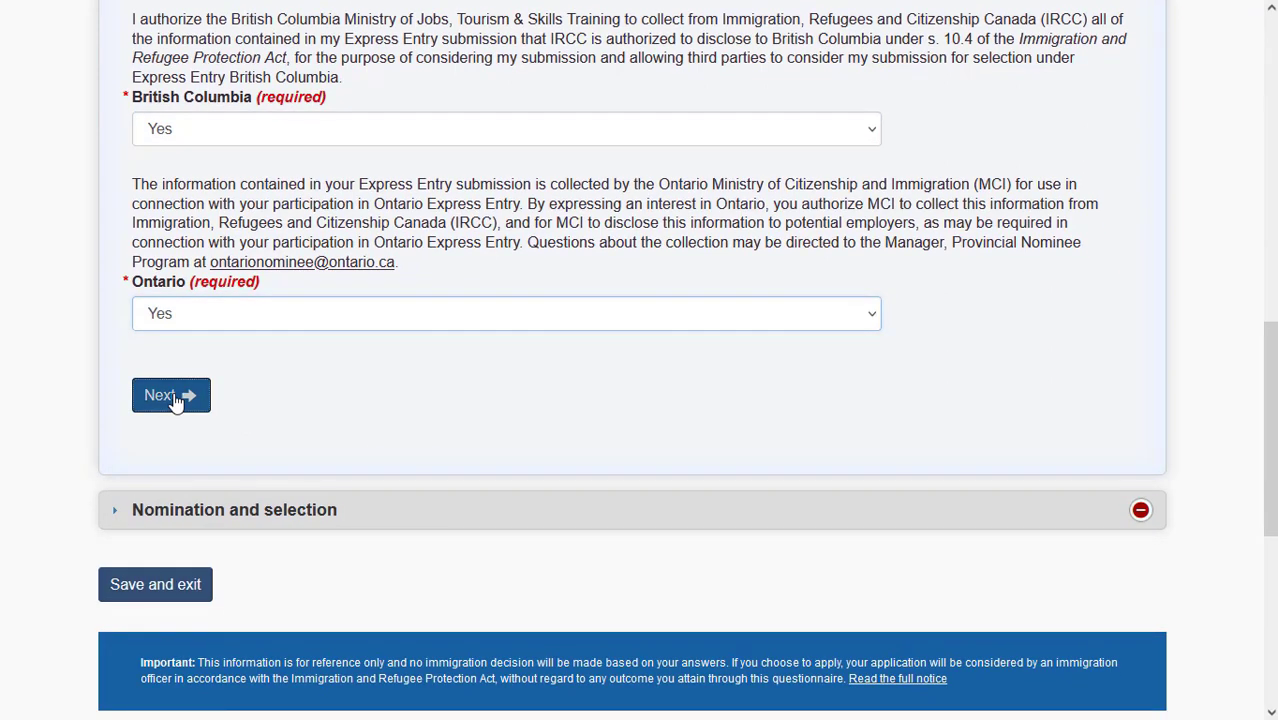
Step: In Nomination and selection, answer No to having a nomination certificate
left_click(171, 395)
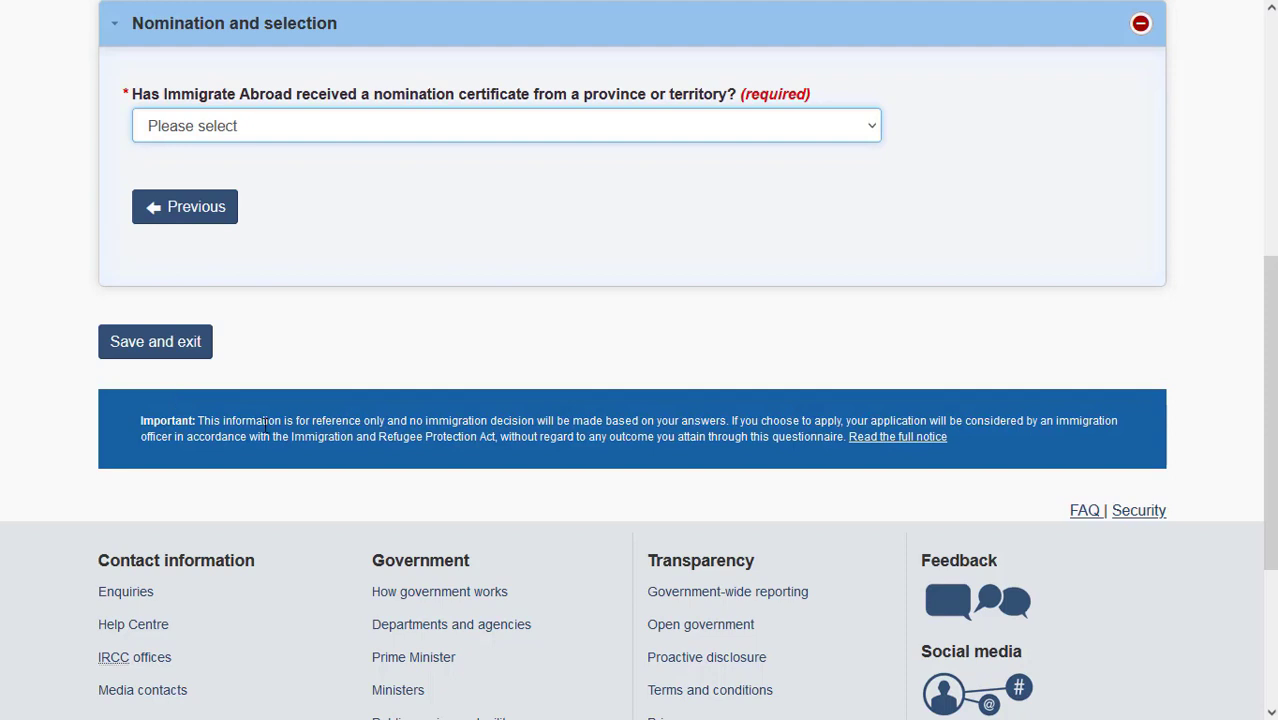
scroll(296, 437, "up", 2)
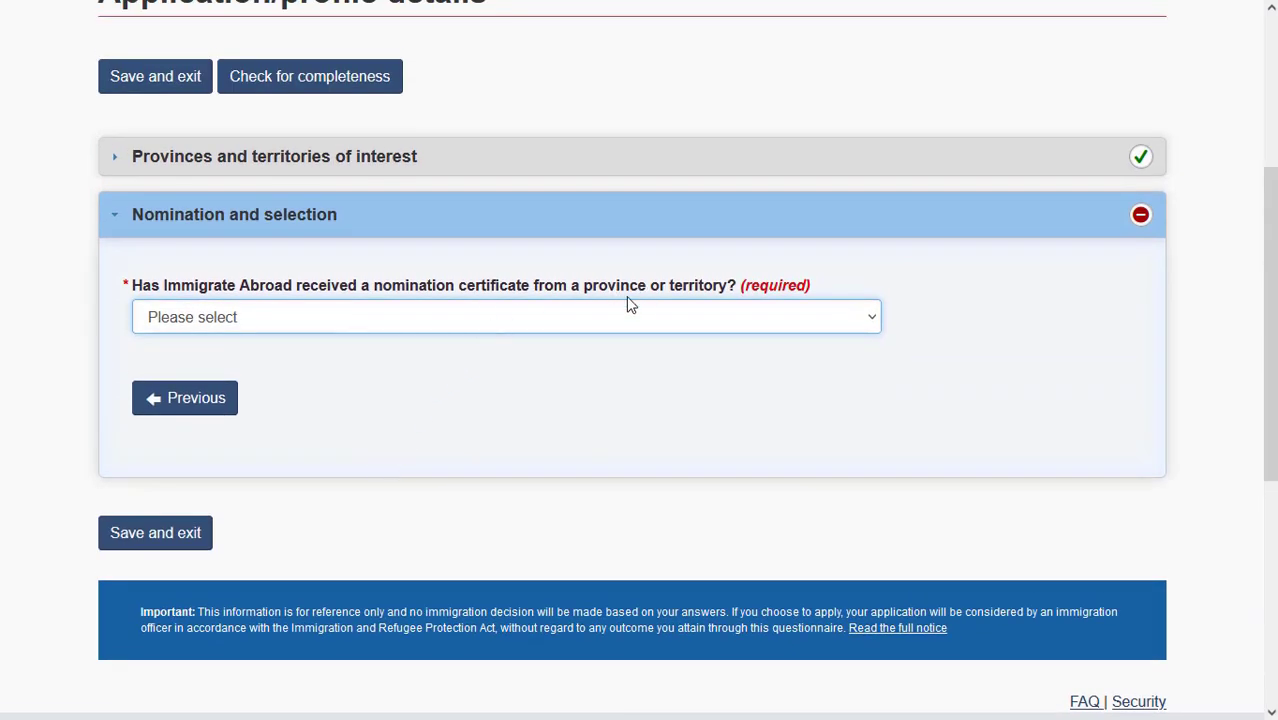
left_click(598, 320)
left_click(260, 406)
Step: Save Application details, then answer No to appointing a representative and save that form
left_click(177, 540)
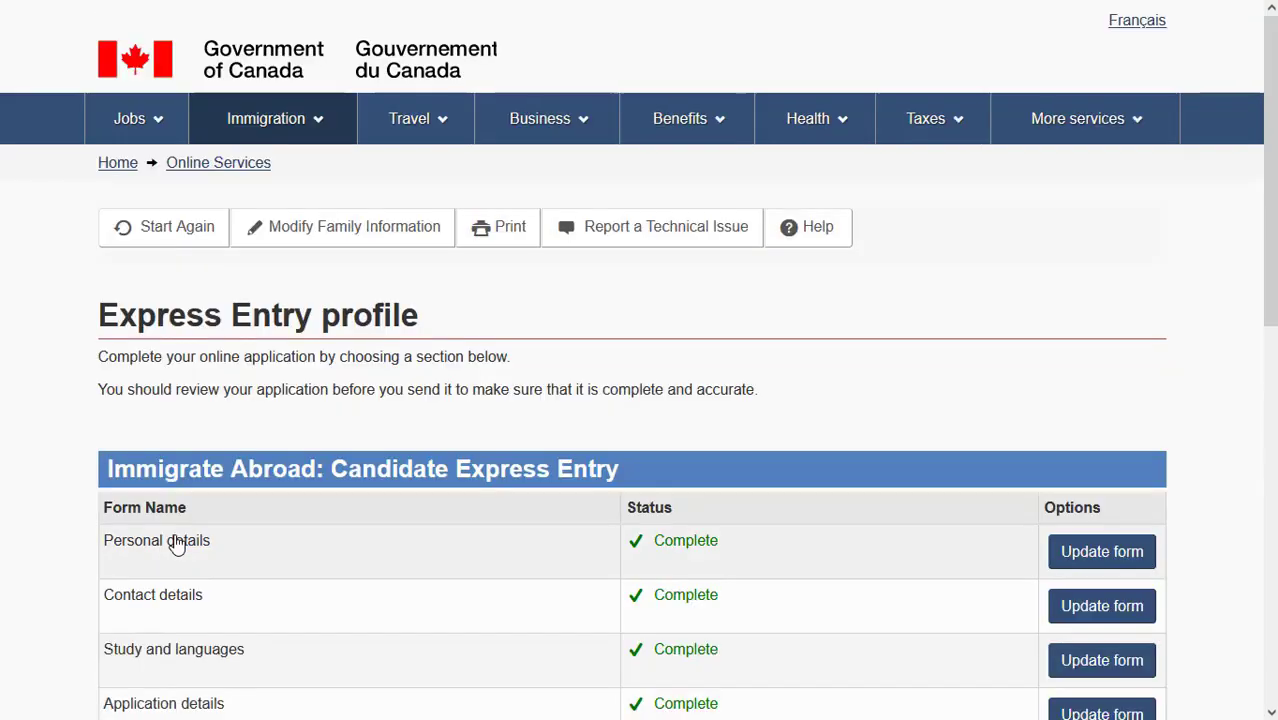
scroll(260, 534, "down", 3)
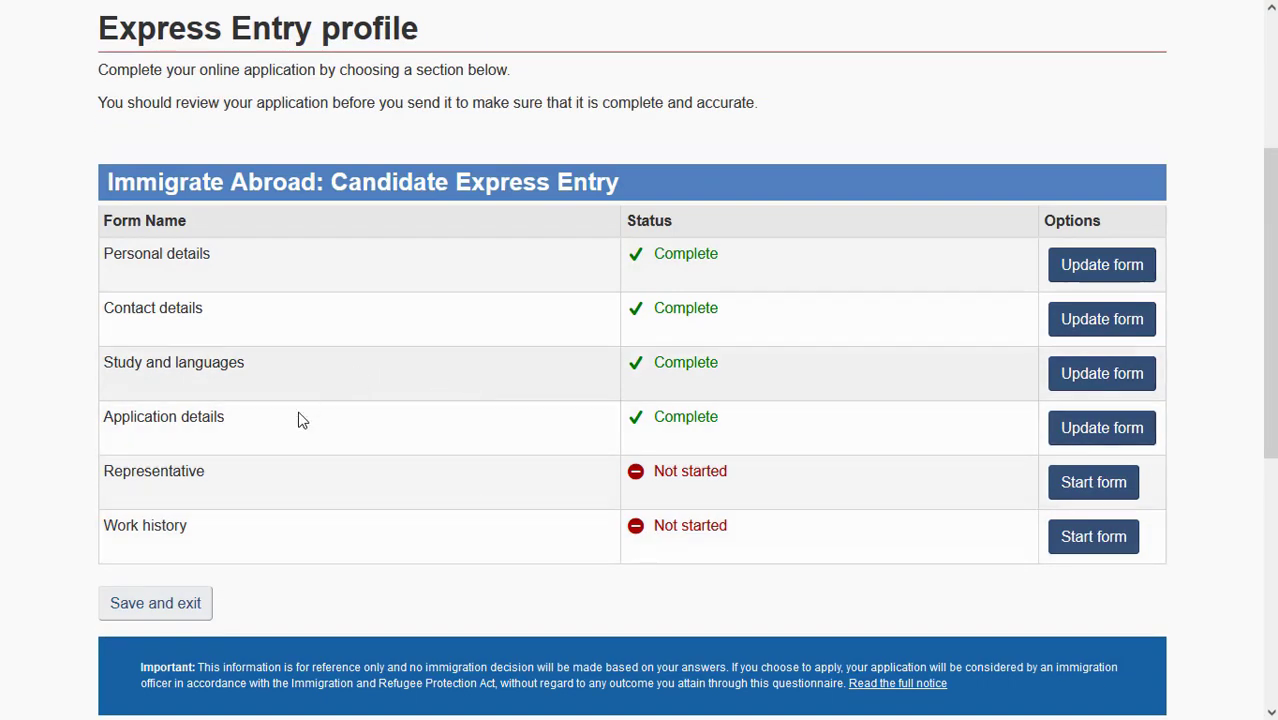
left_click(1094, 485)
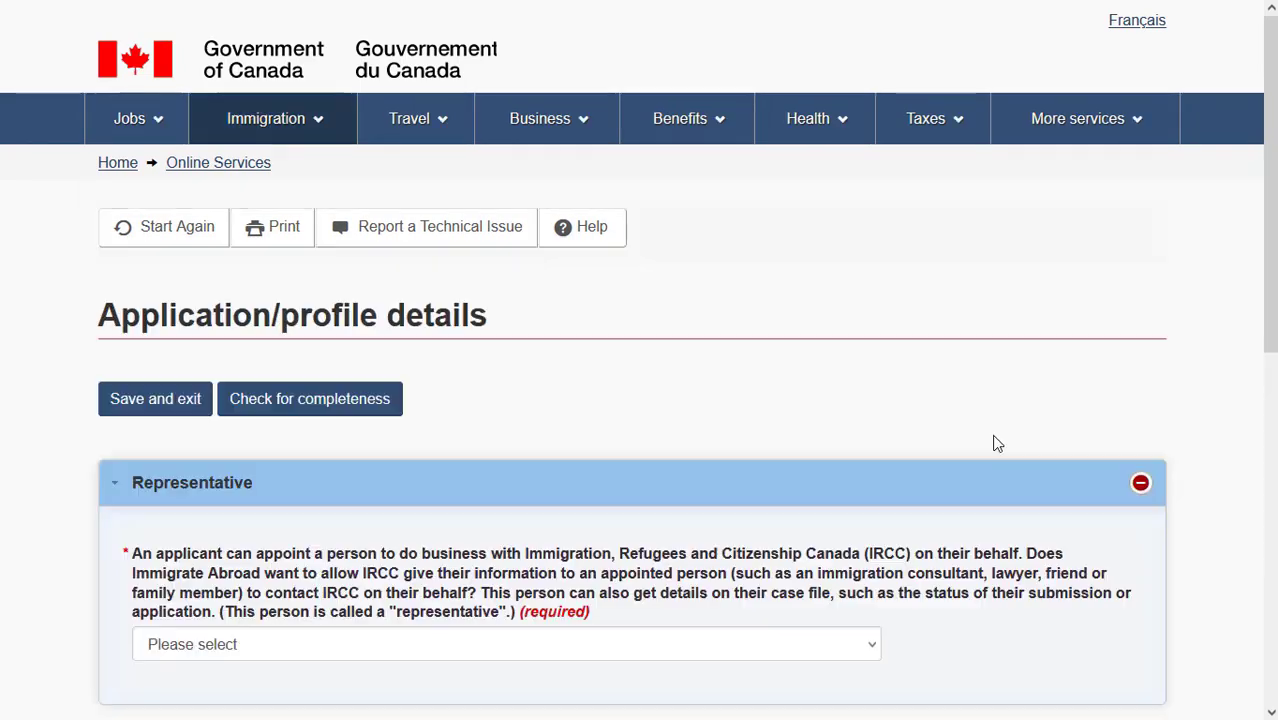
scroll(993, 442, "down", 3)
left_click(666, 358)
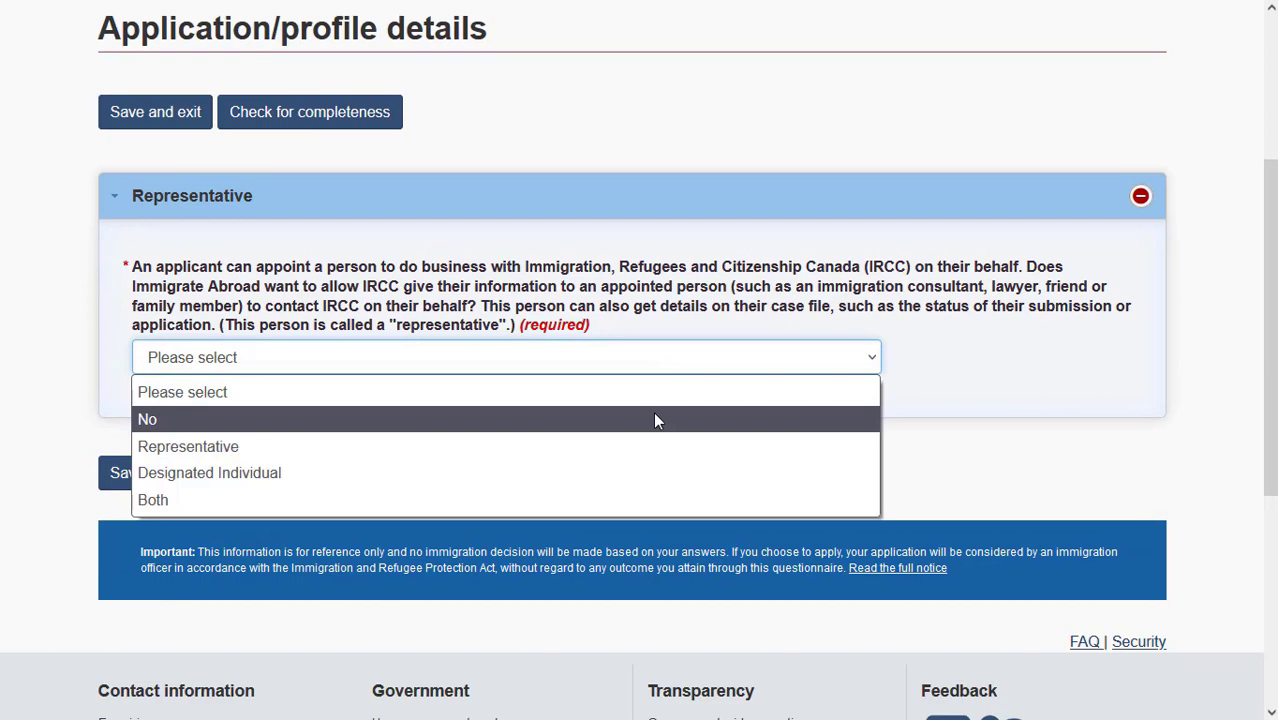
left_click(656, 420)
left_click(167, 479)
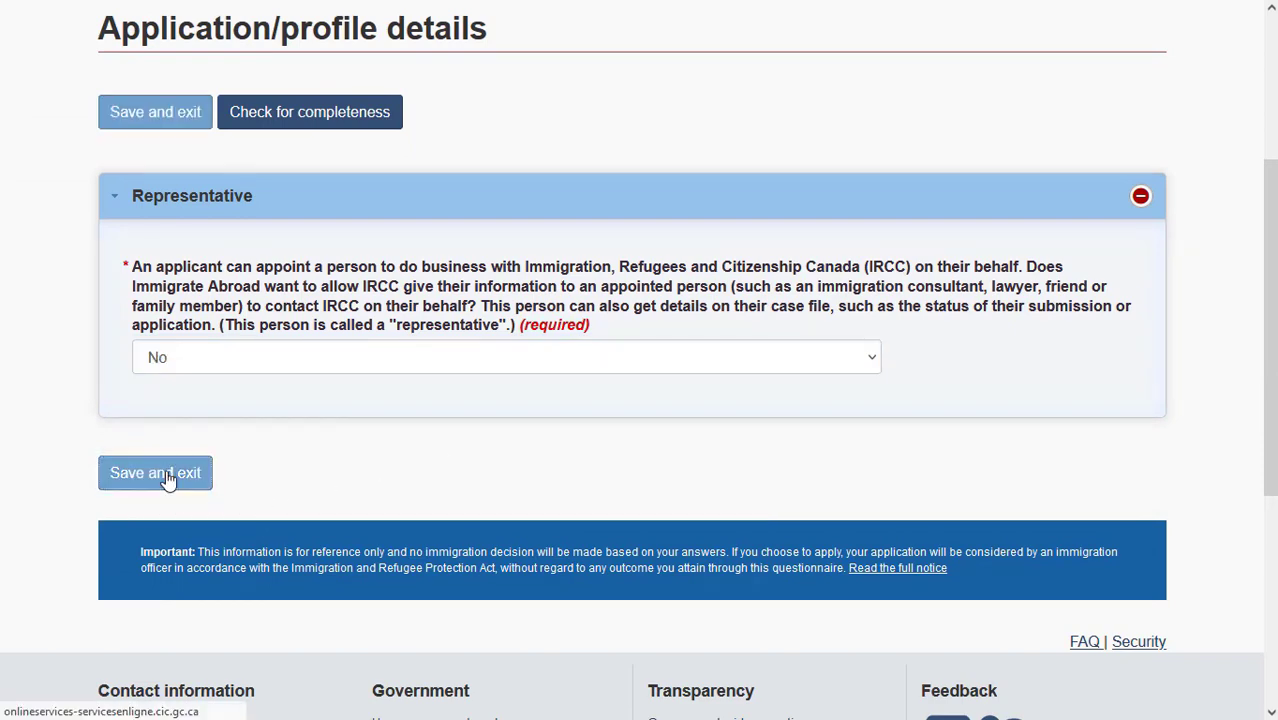
scroll(217, 474, "down", 3)
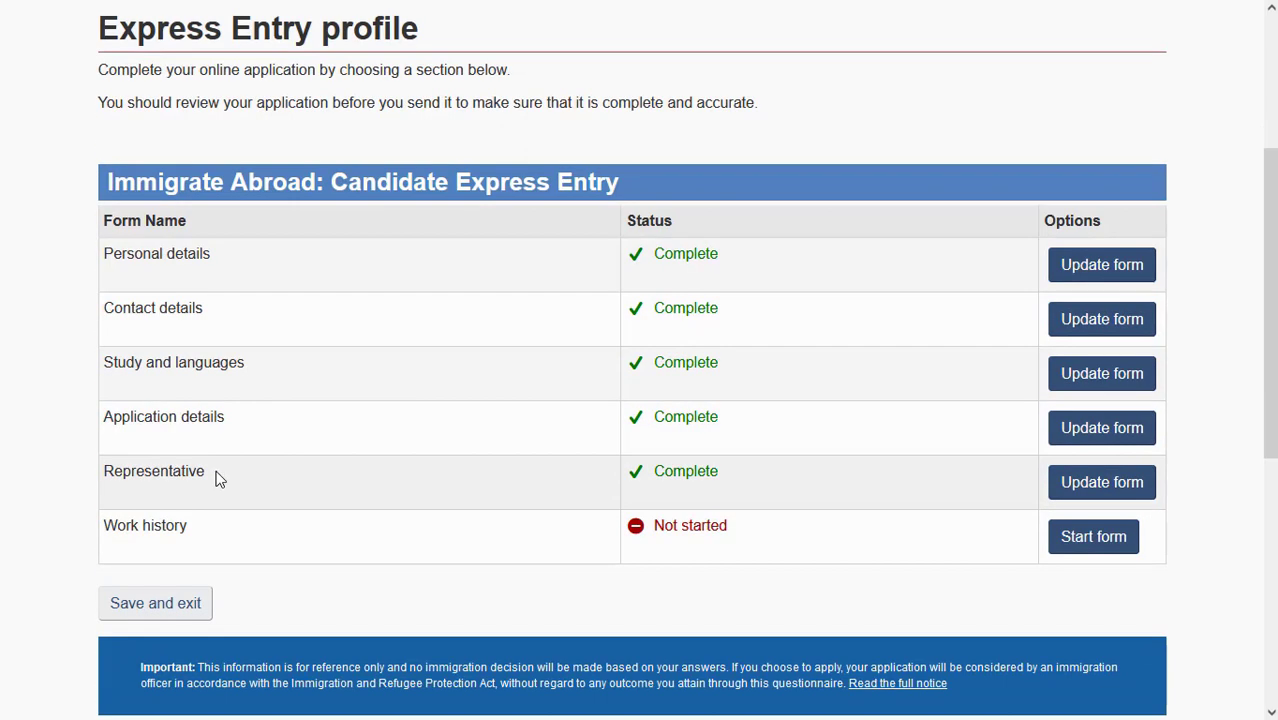
Step: Start Work history and pick 2173 - Software Engineers as primary occupation via a 'Soft' search
scroll(218, 478, "down", 1)
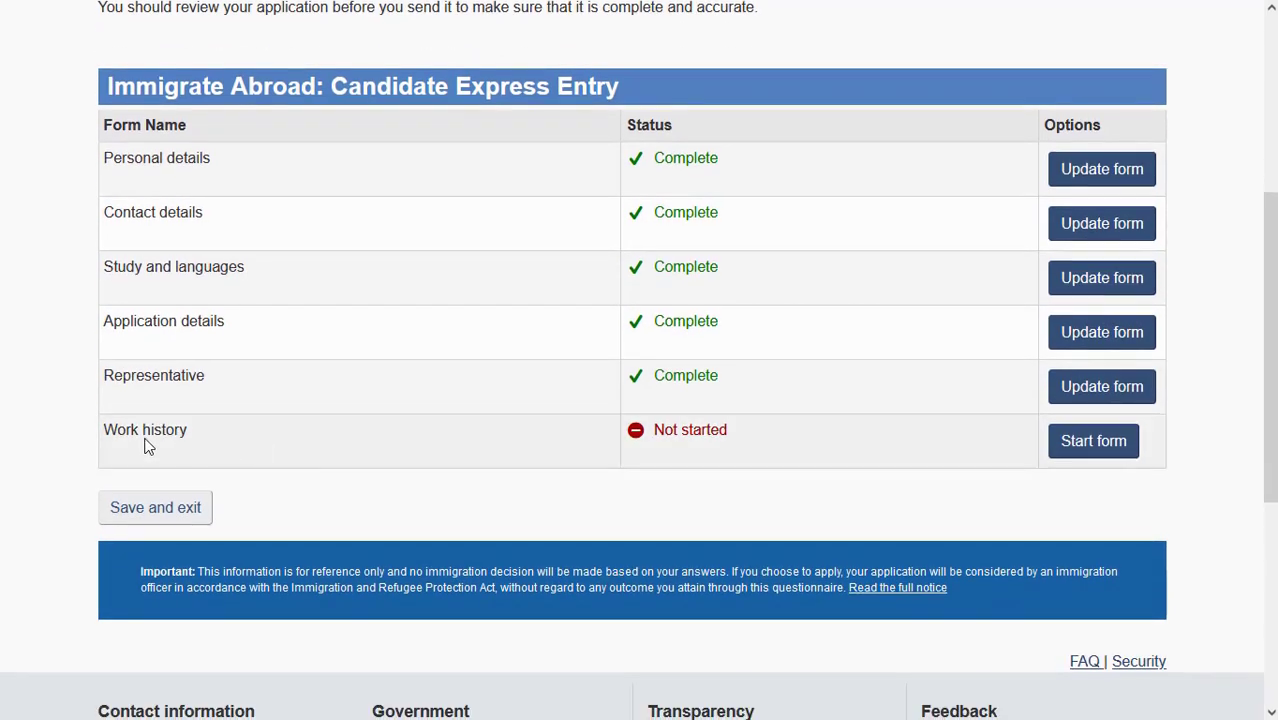
left_click(1115, 455)
scroll(1021, 445, "down", 4)
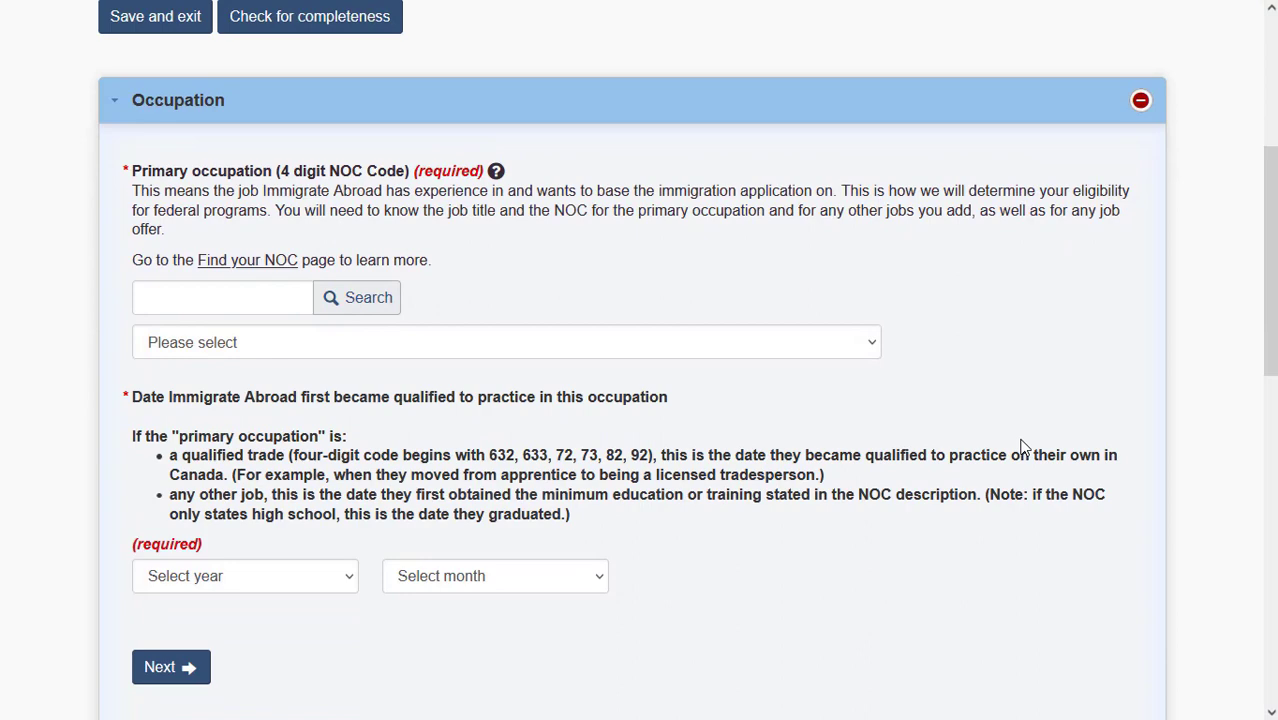
left_click(270, 303)
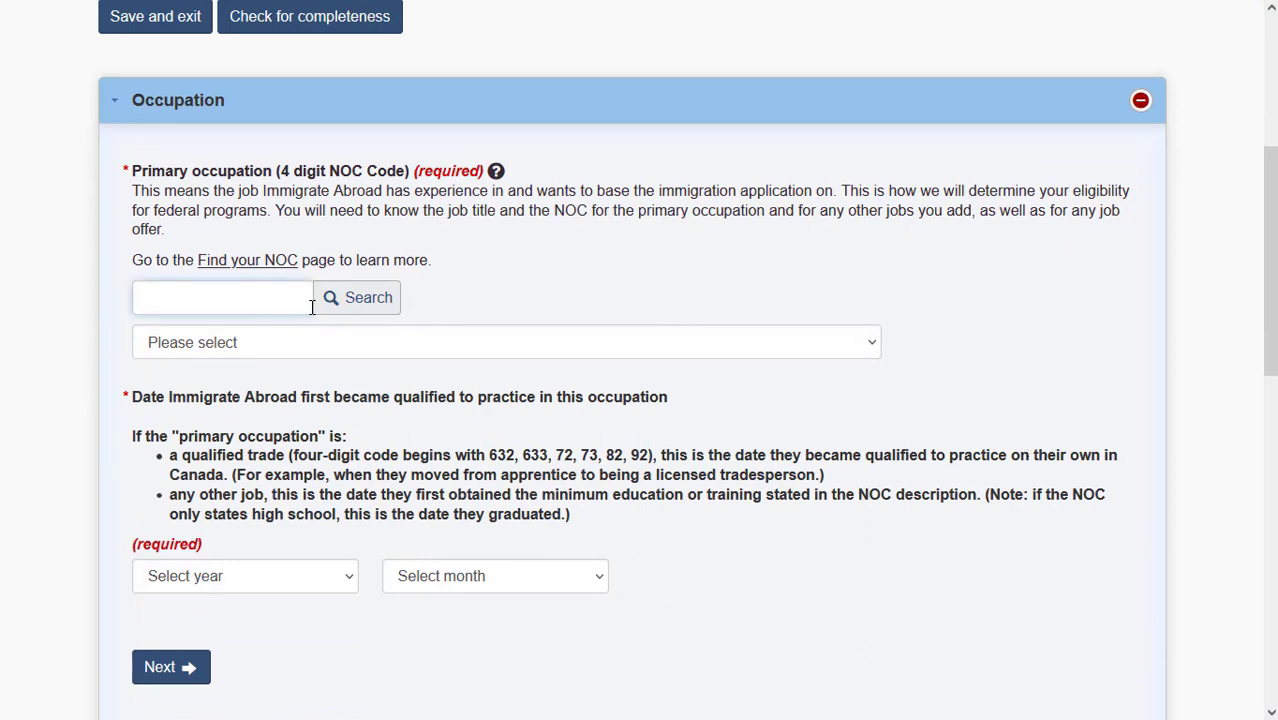
type("Software")
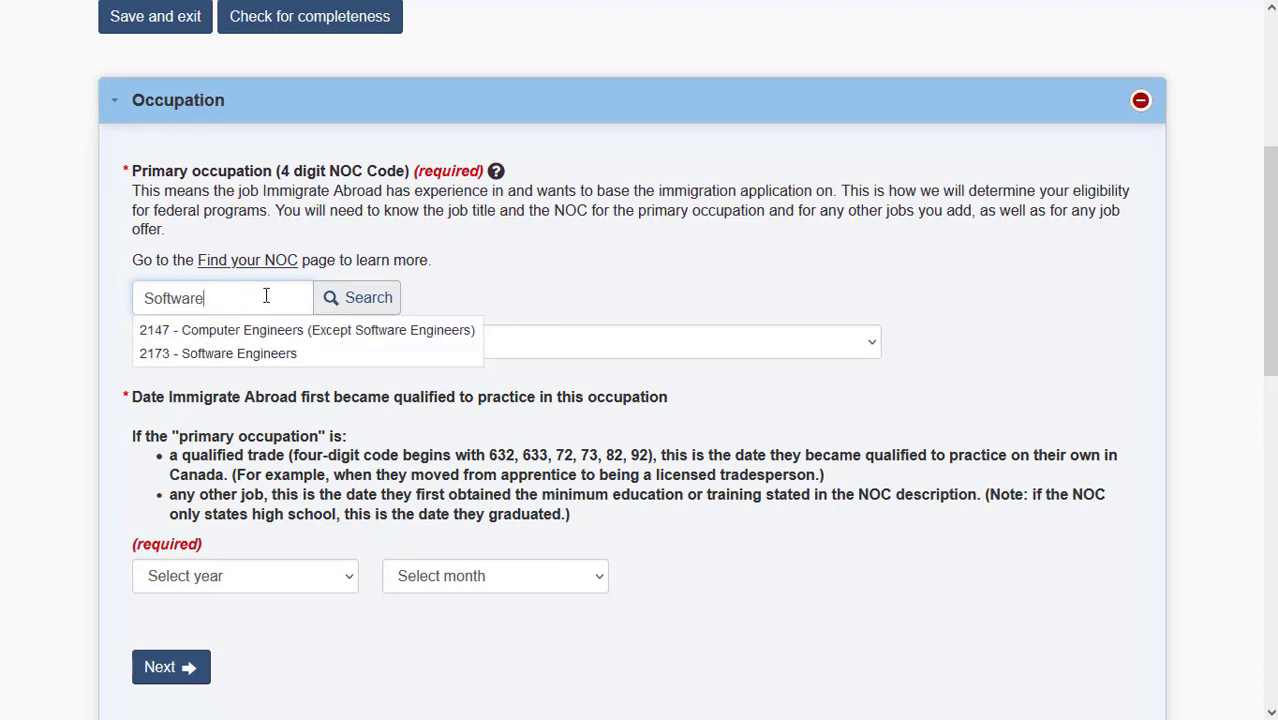
left_click(264, 356)
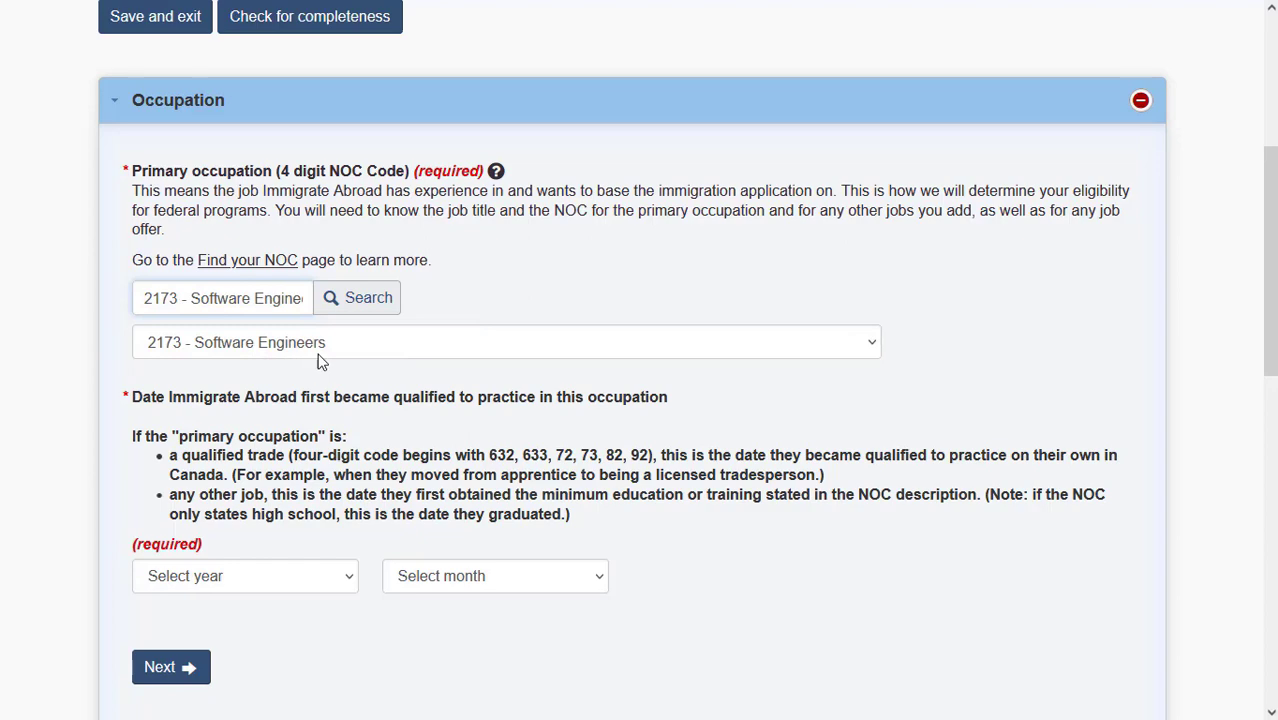
left_click(357, 345)
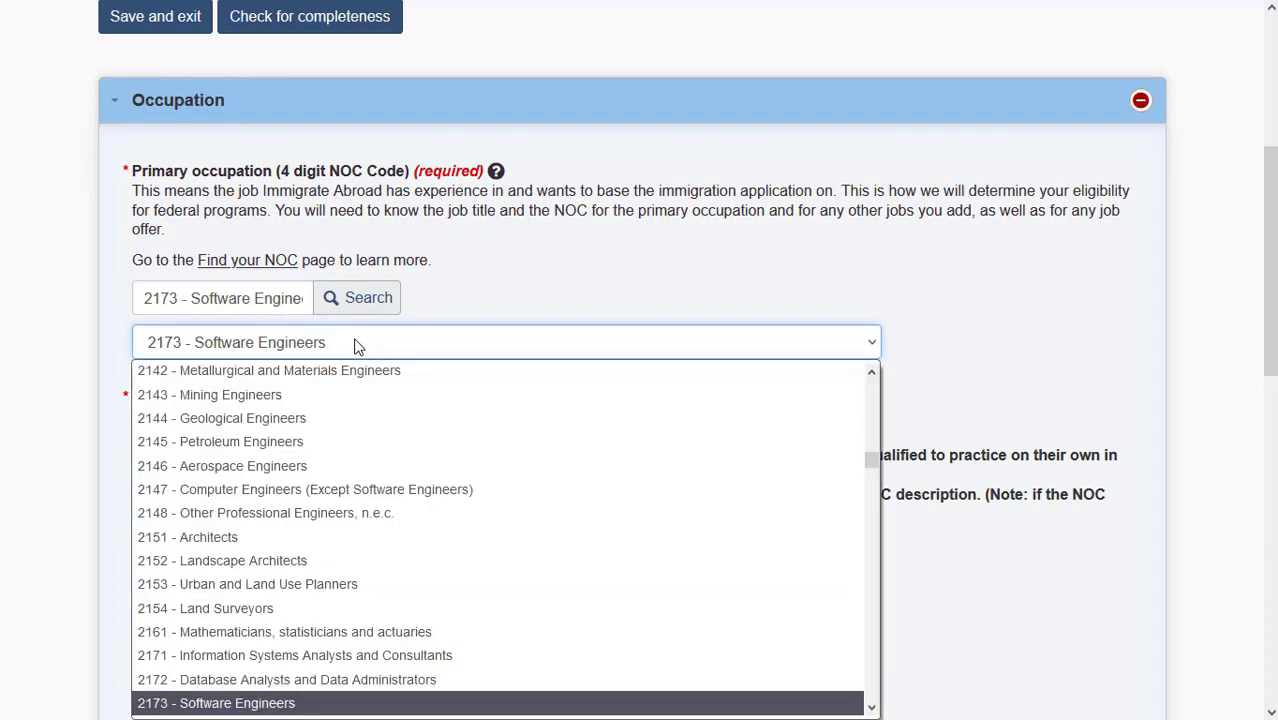
left_click(357, 345)
scroll(600, 400, "down", 1)
Step: Set the qualification date to February 2015 and continue
left_click(286, 497)
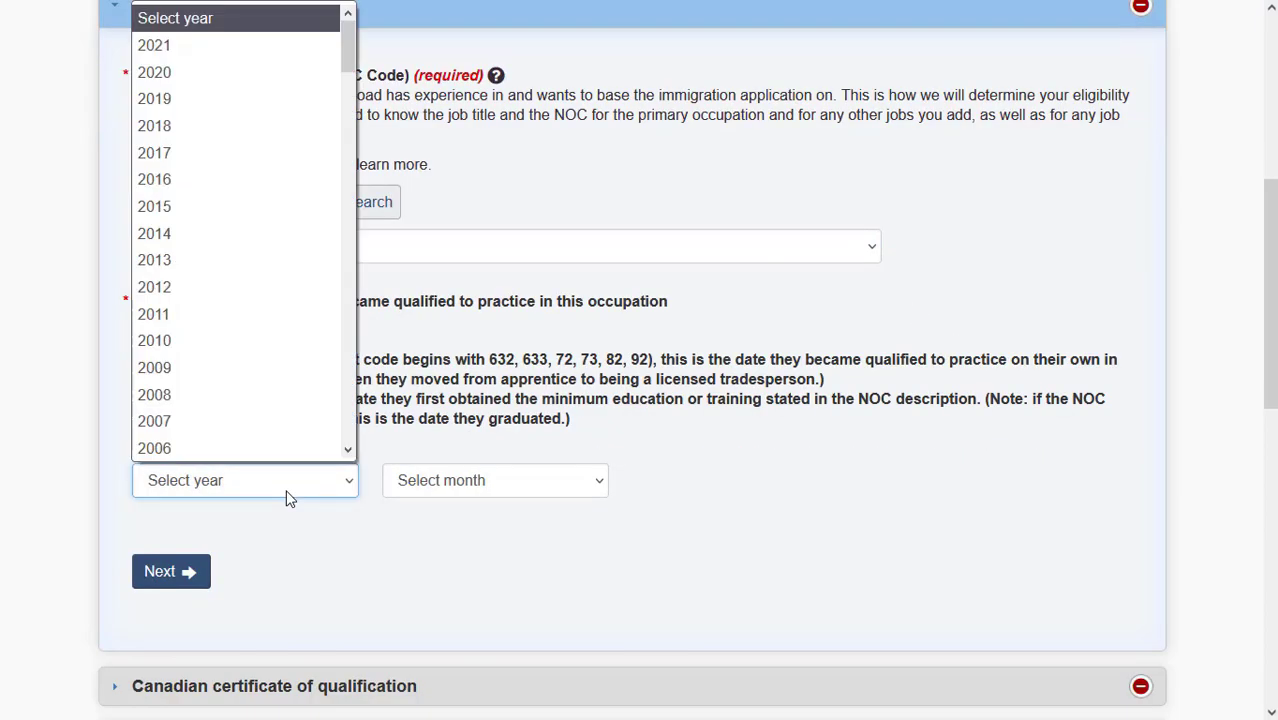
left_click(261, 208)
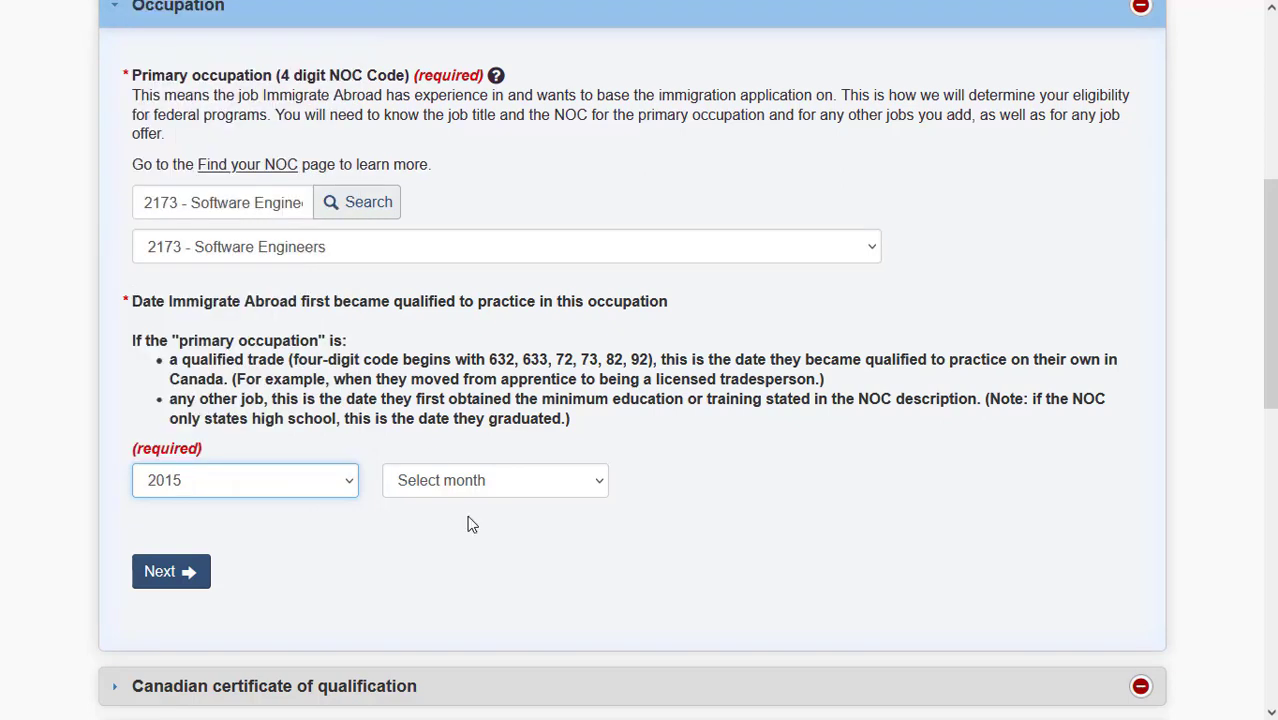
left_click(463, 485)
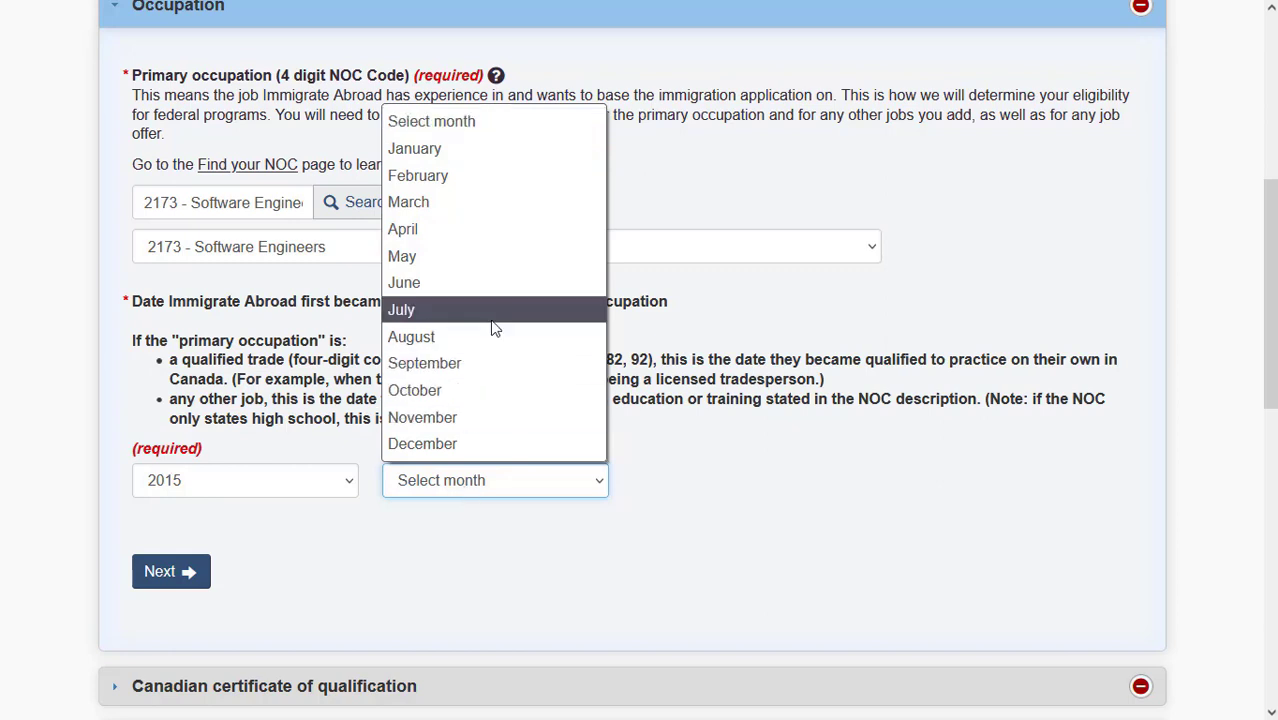
left_click(462, 178)
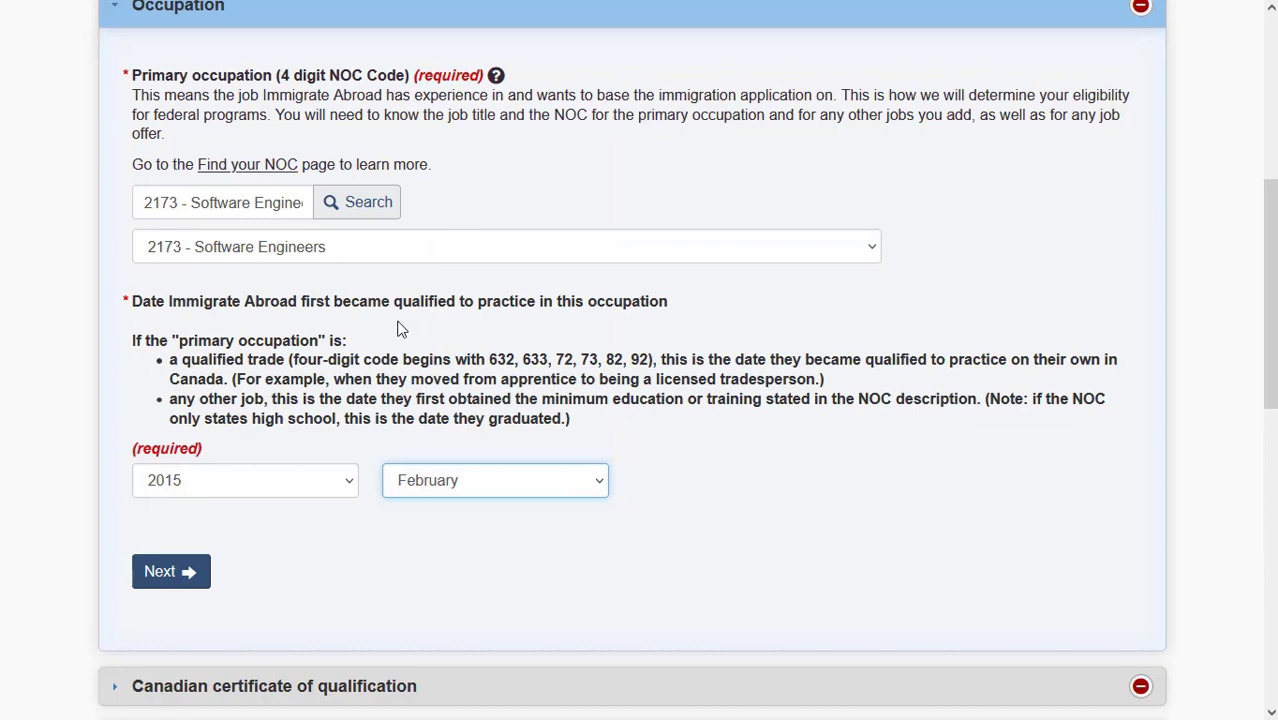
left_click(166, 578)
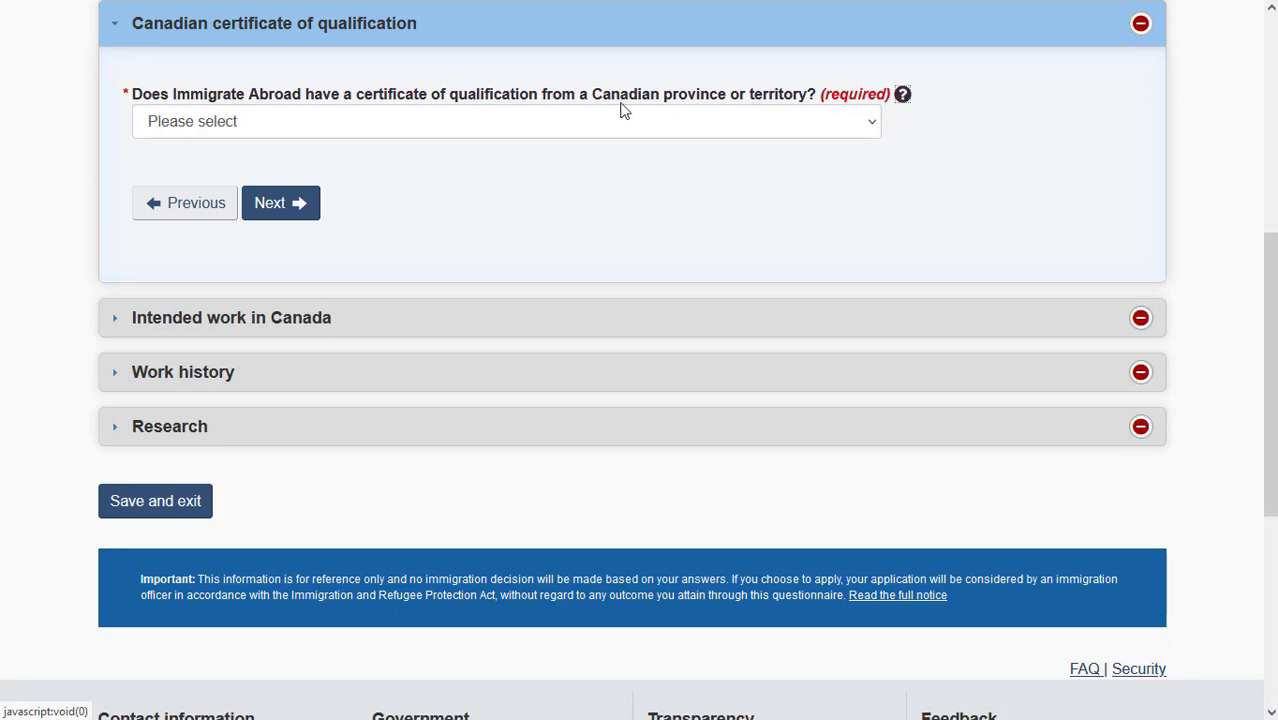
Step: Answer No to having a Canadian certificate of qualification and continue
left_click(424, 122)
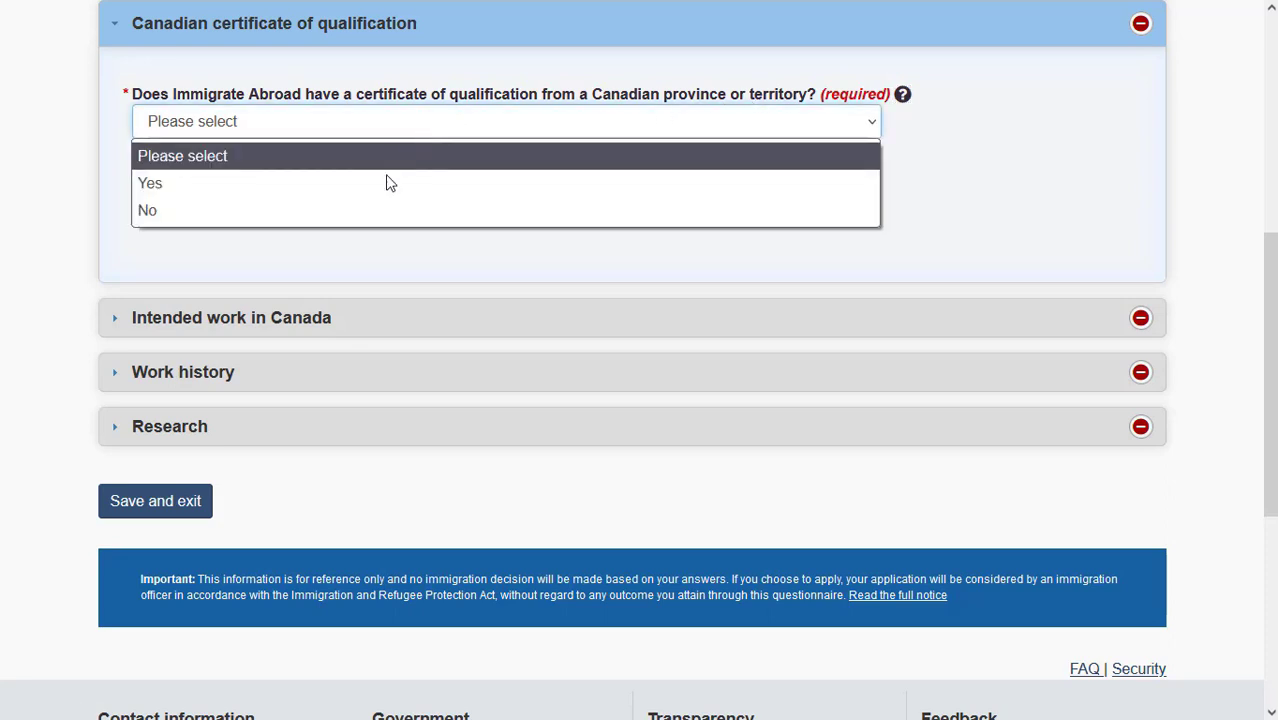
left_click(374, 209)
left_click(288, 217)
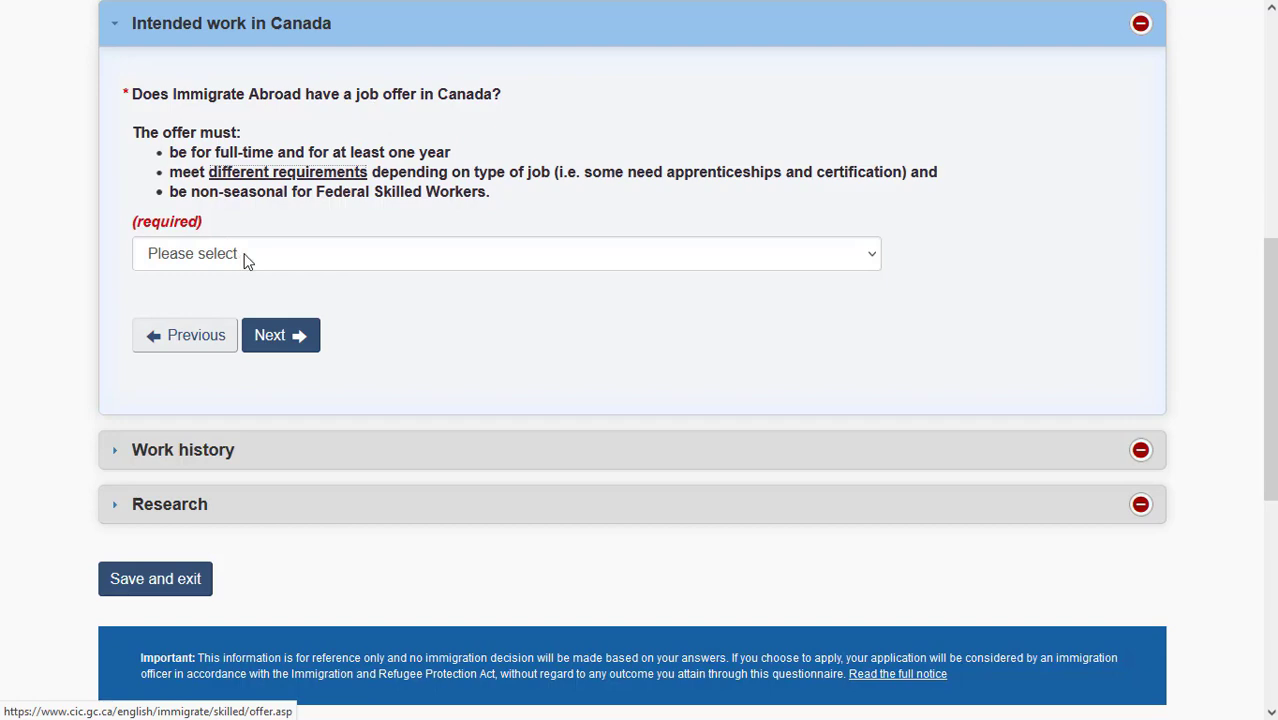
Step: Answer No to having a Canadian job offer and continue to work history
left_click(388, 254)
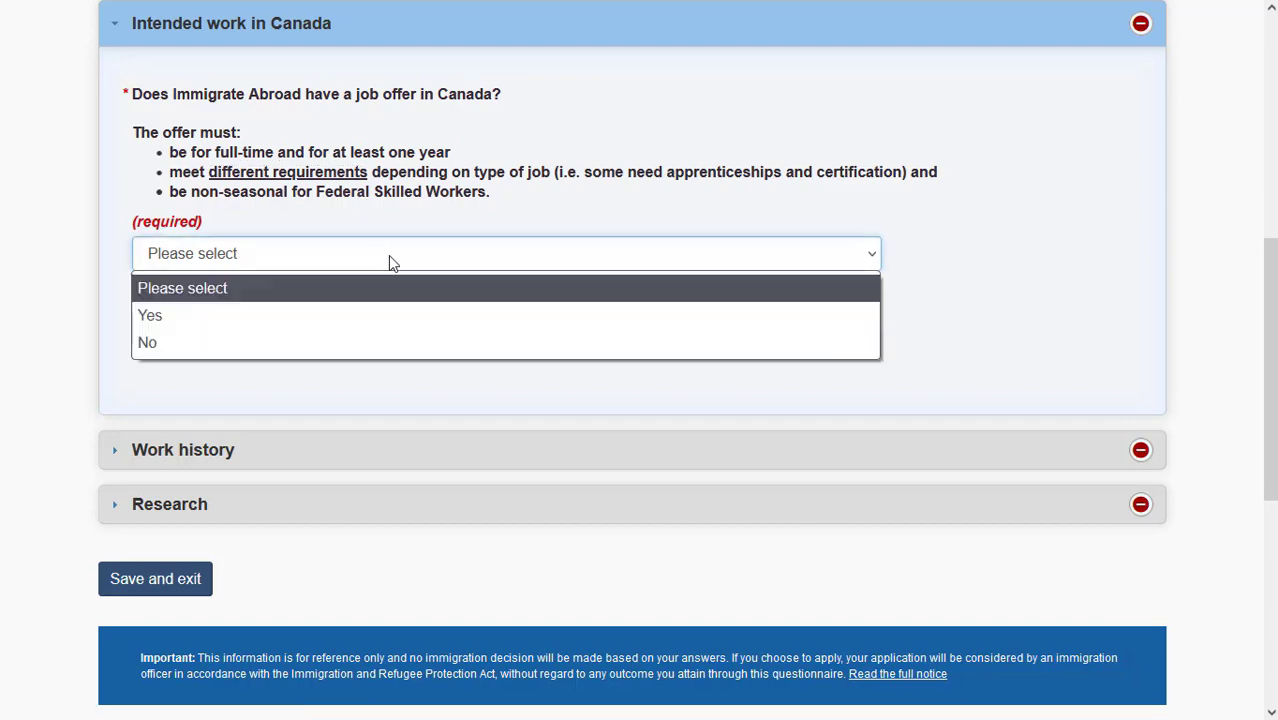
left_click(368, 357)
left_click(284, 340)
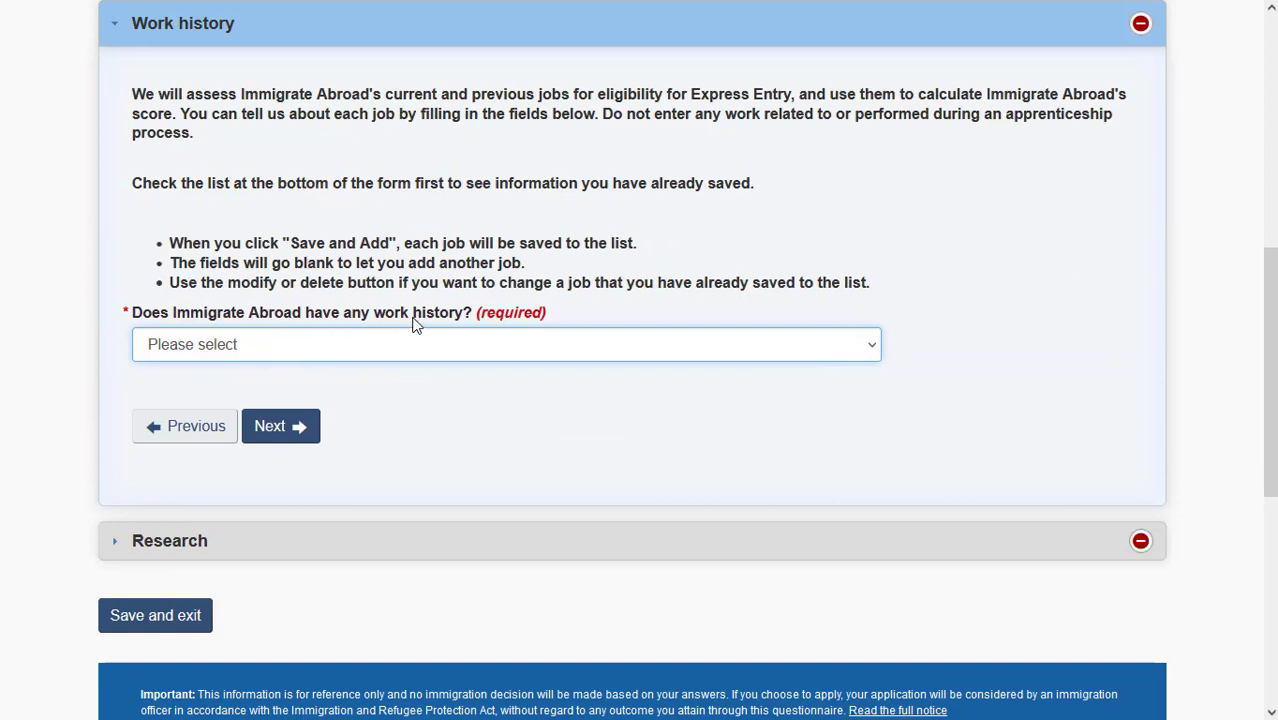
Step: Answer Yes to work history and enter a current job starting January 2019 with weekly hours
scroll(431, 297, "down", 1)
left_click(373, 252)
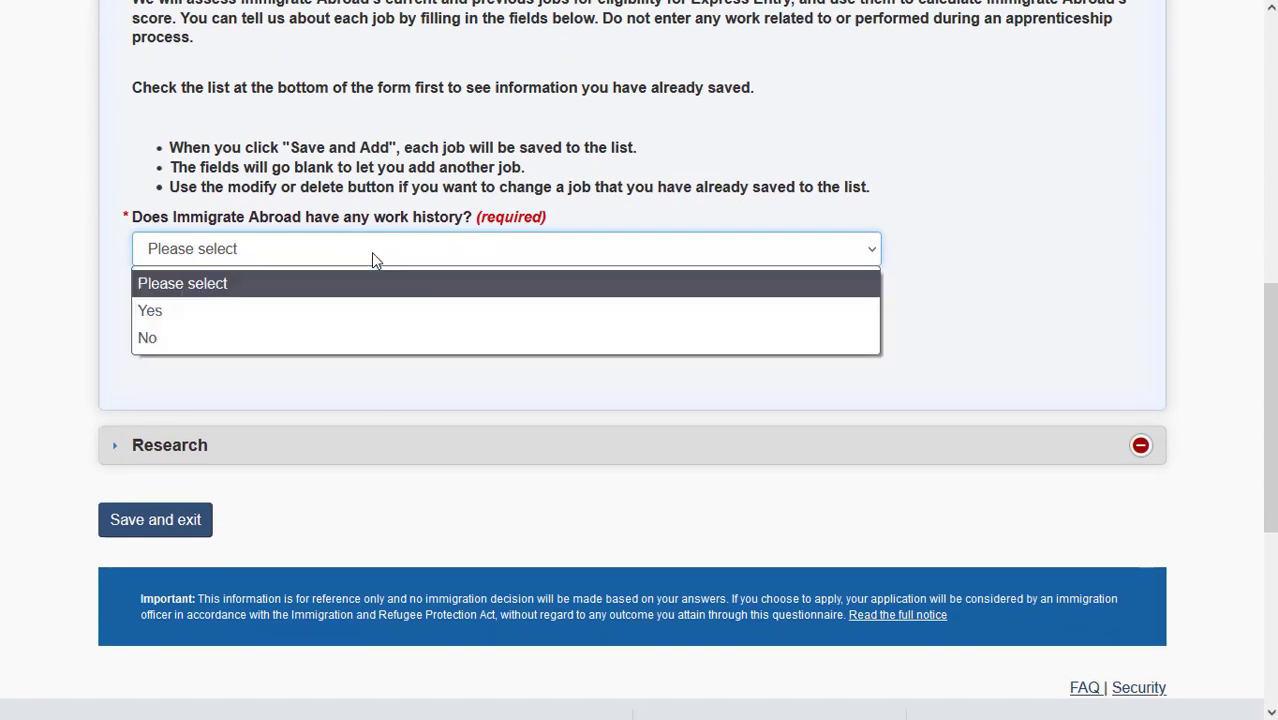
left_click(339, 312)
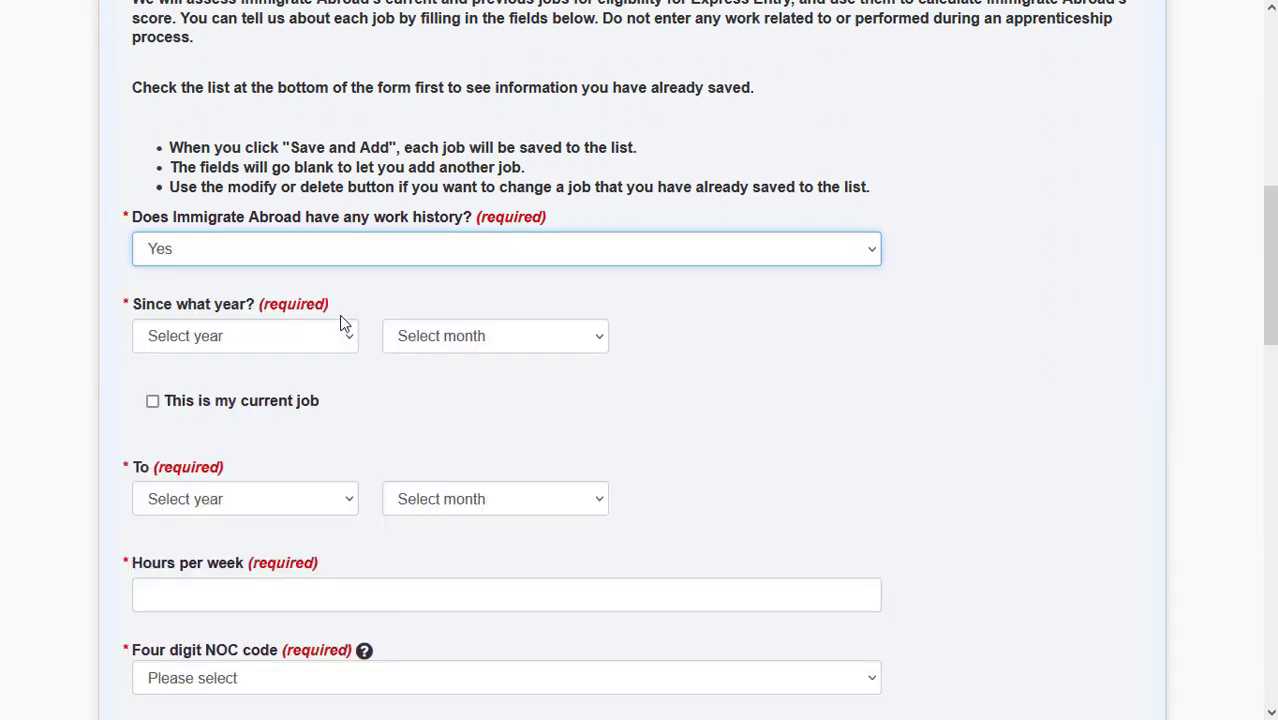
scroll(379, 309, "down", 1)
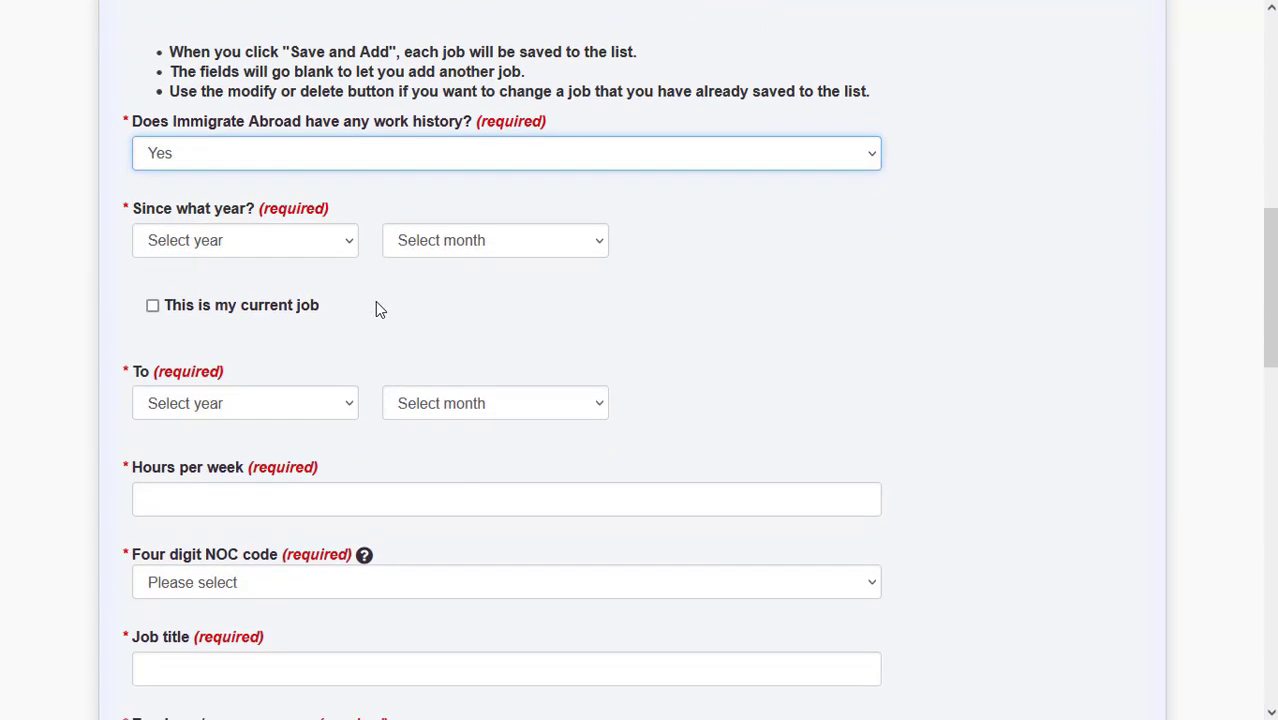
left_click(250, 242)
left_click(219, 346)
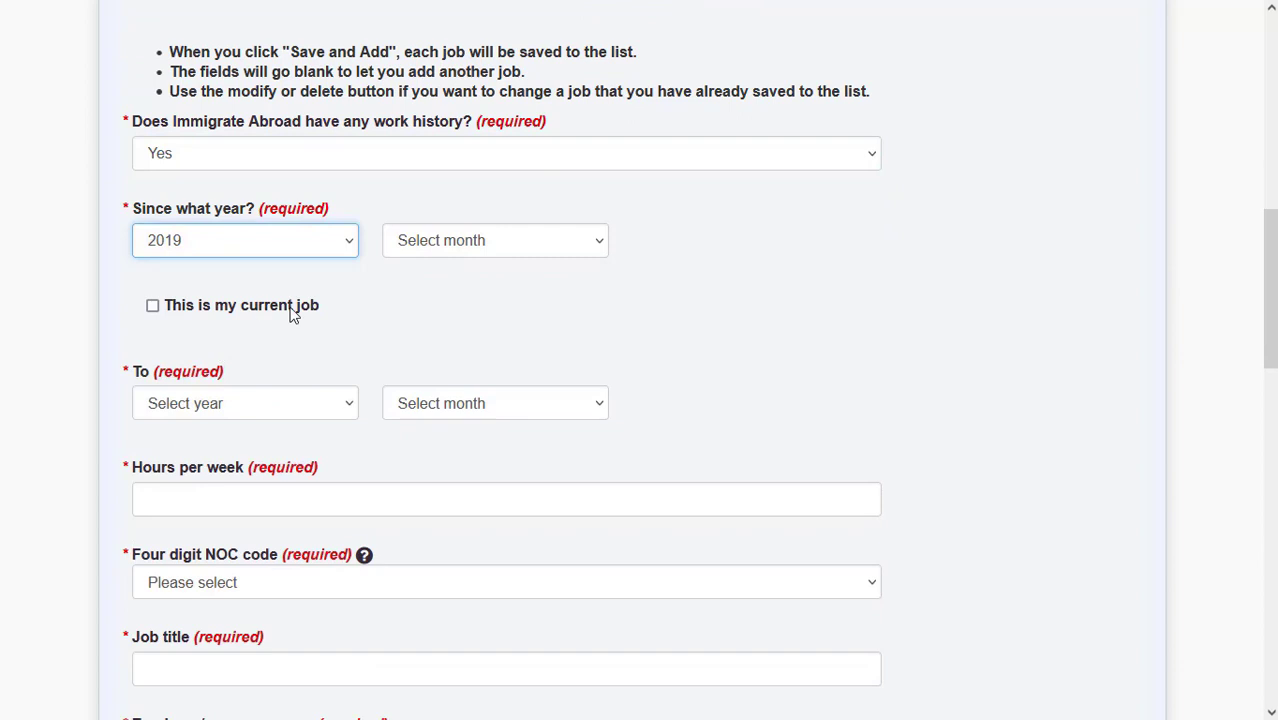
left_click(442, 245)
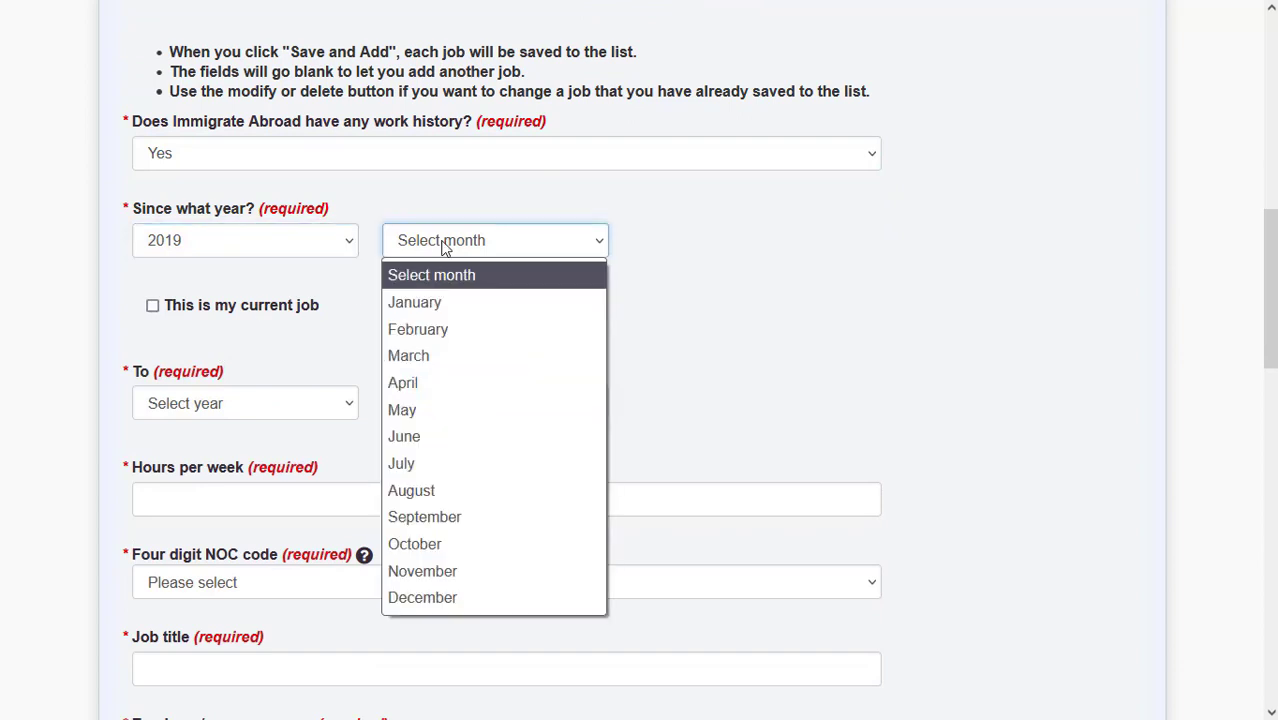
left_click(440, 302)
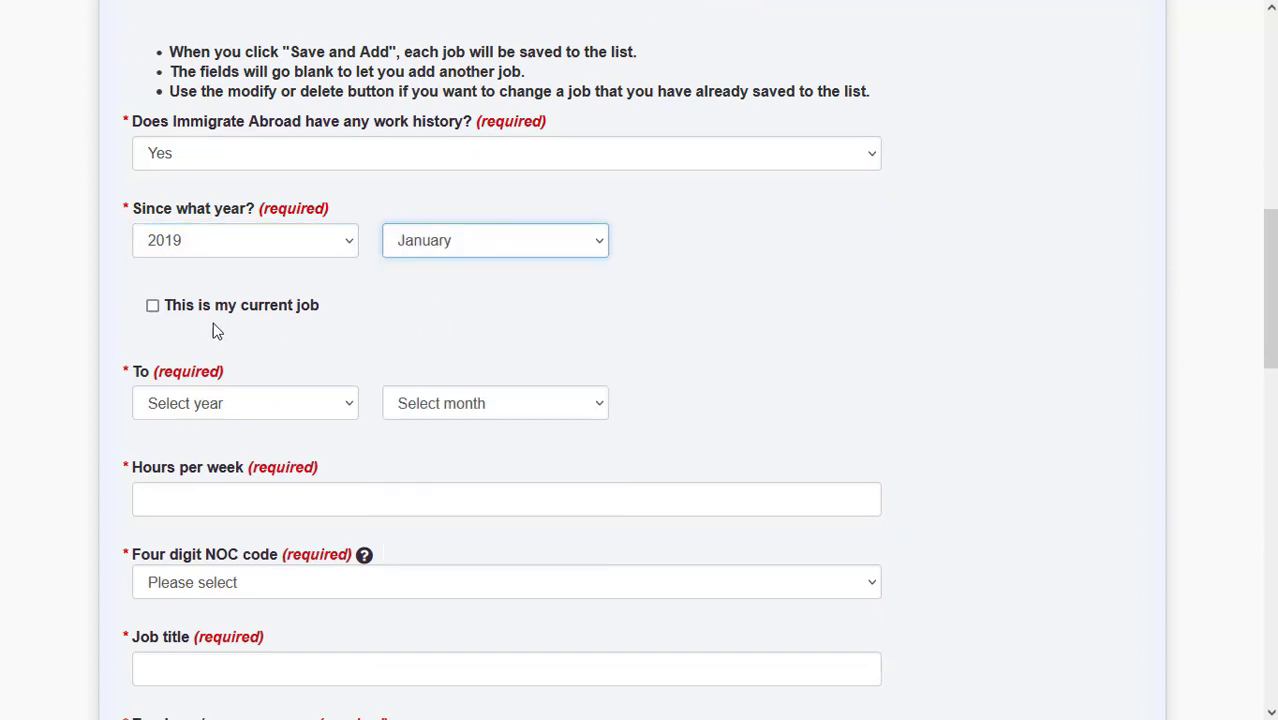
left_click(152, 305)
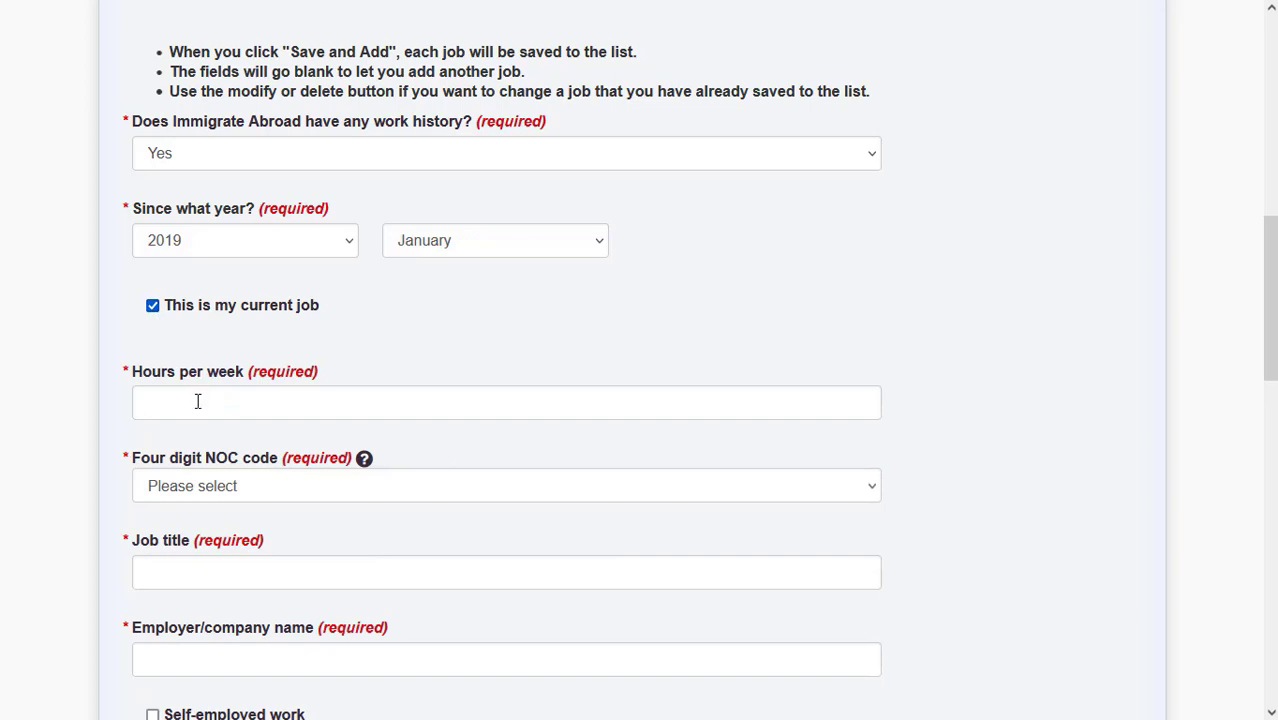
left_click(263, 399)
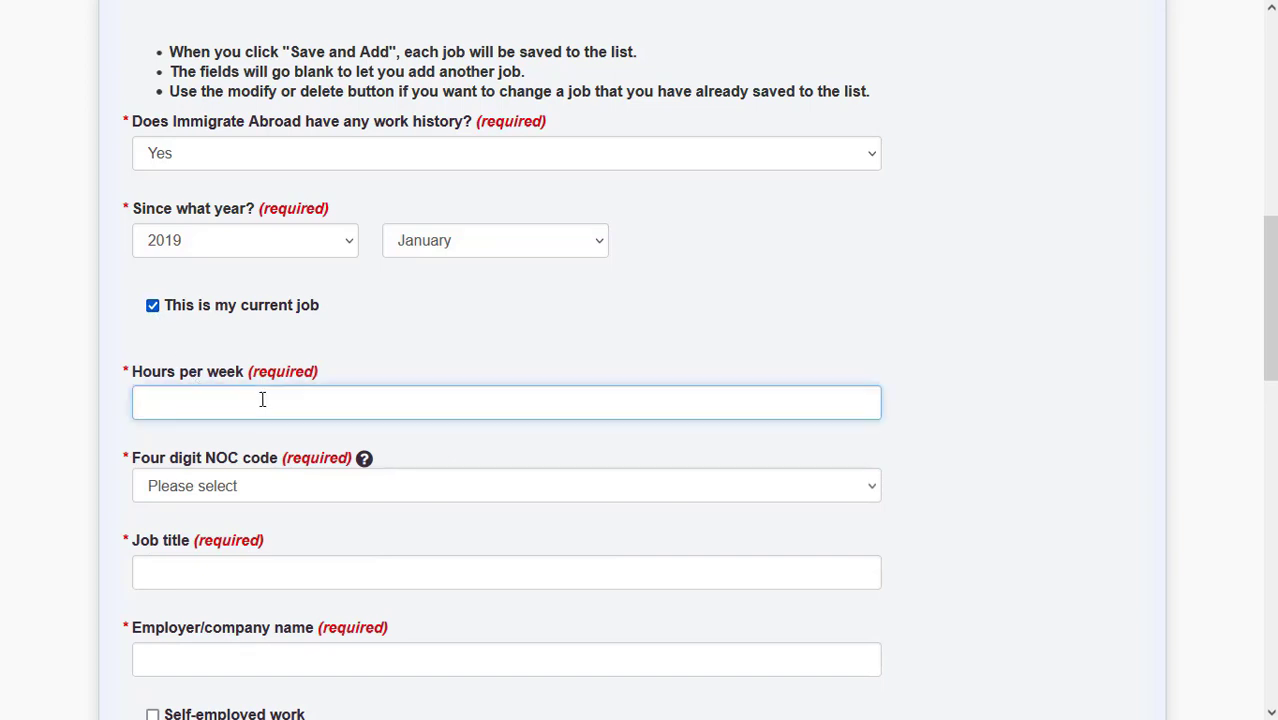
left_click(432, 347)
Step: Set the job's NOC to 2173 - Software Engineers and enter the DevOps Engineer title
scroll(436, 350, "down", 2)
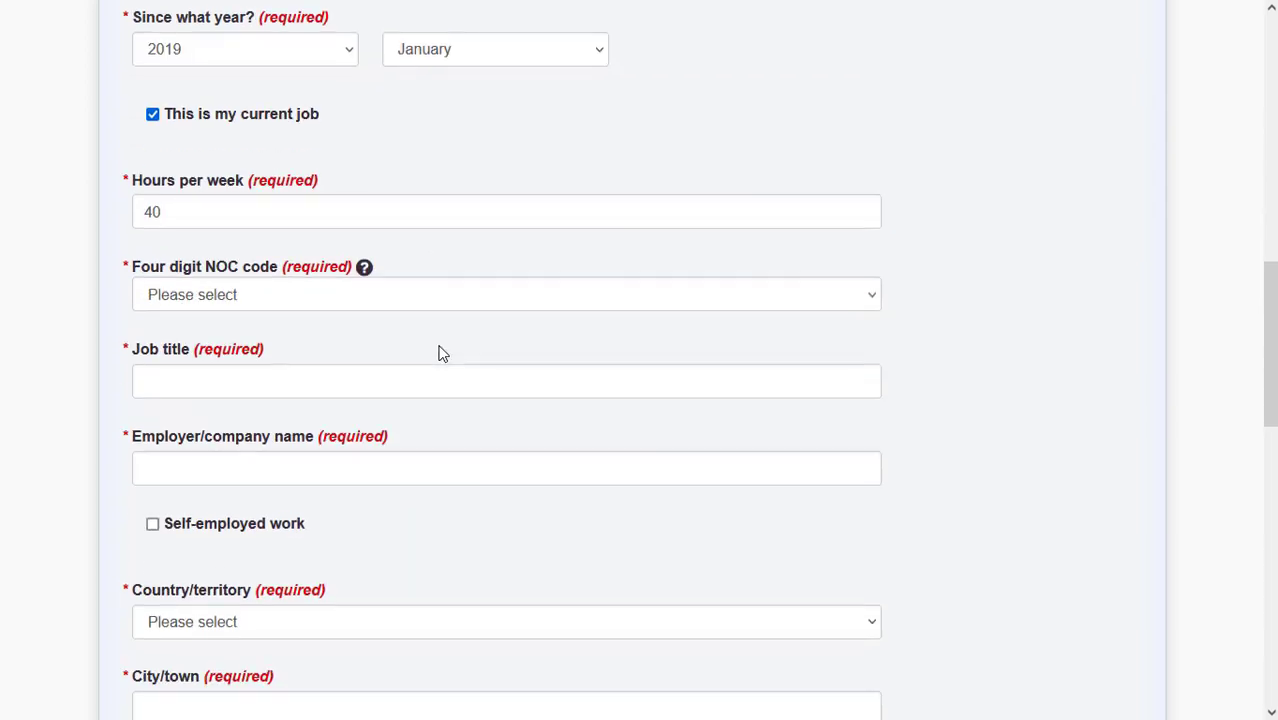
left_click(306, 296)
type("2173 - Software Engineers")
key("Return")
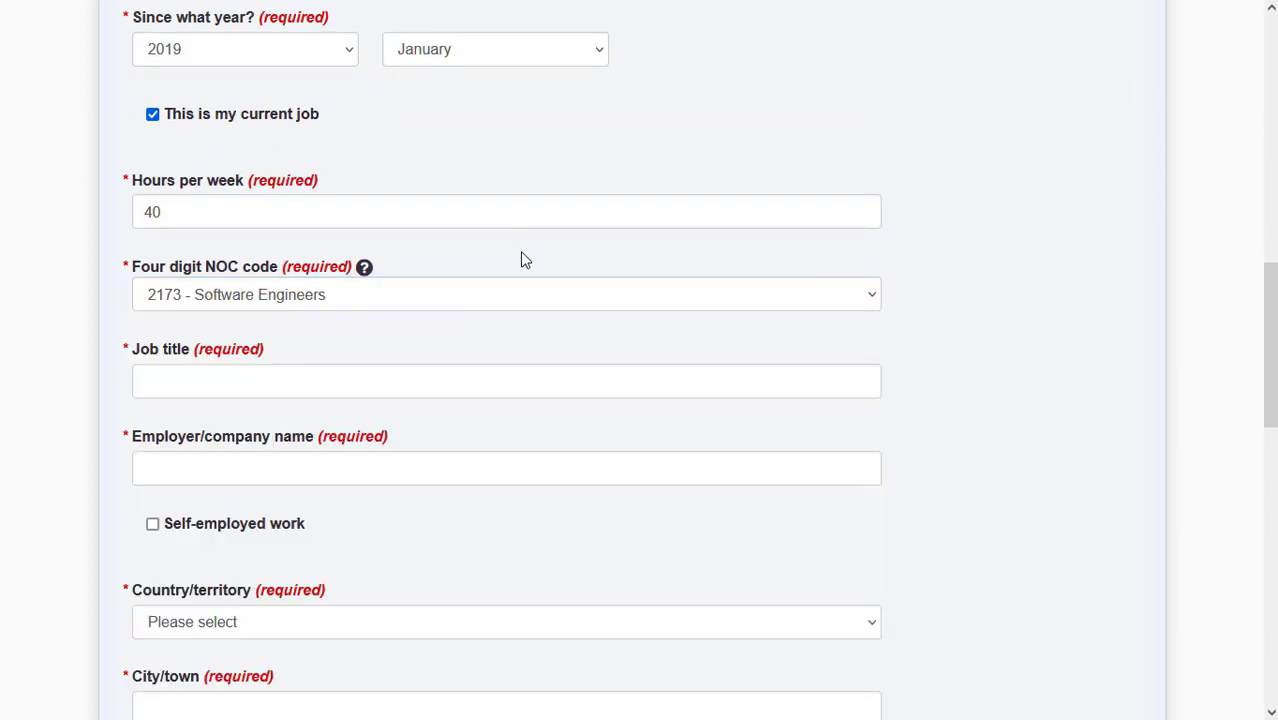
left_click(400, 389)
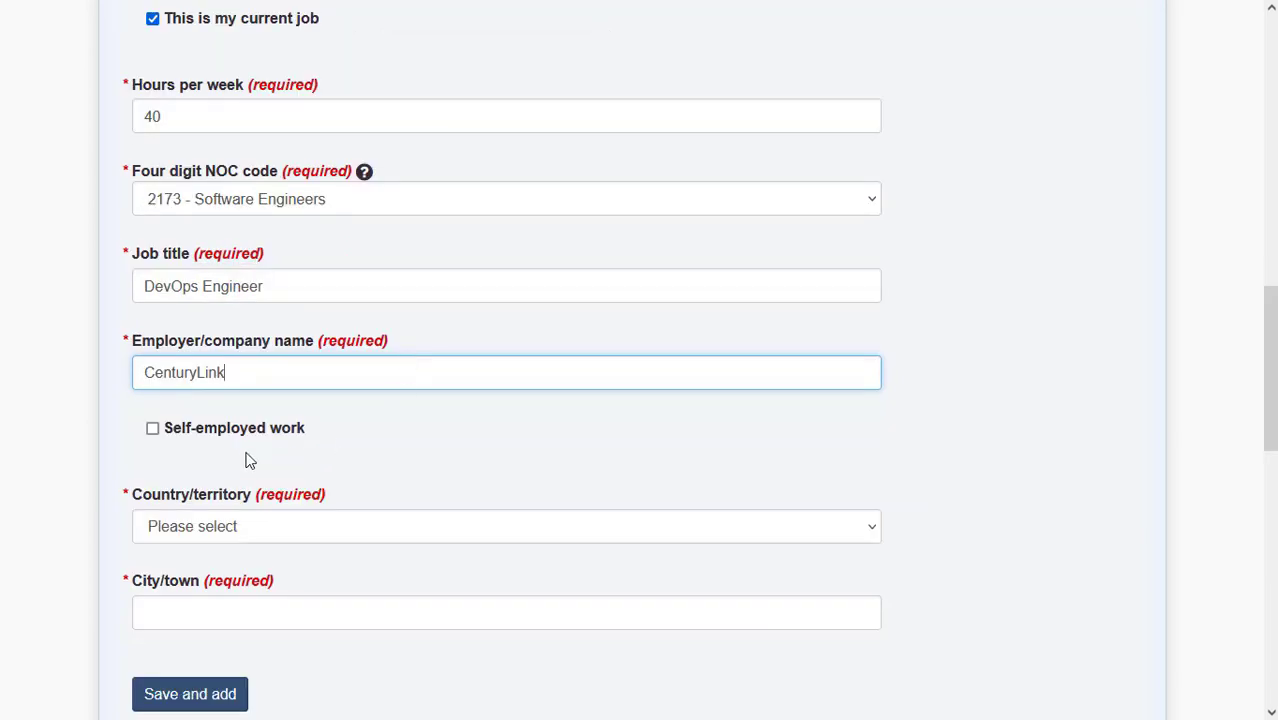
scroll(283, 405, "down", 1)
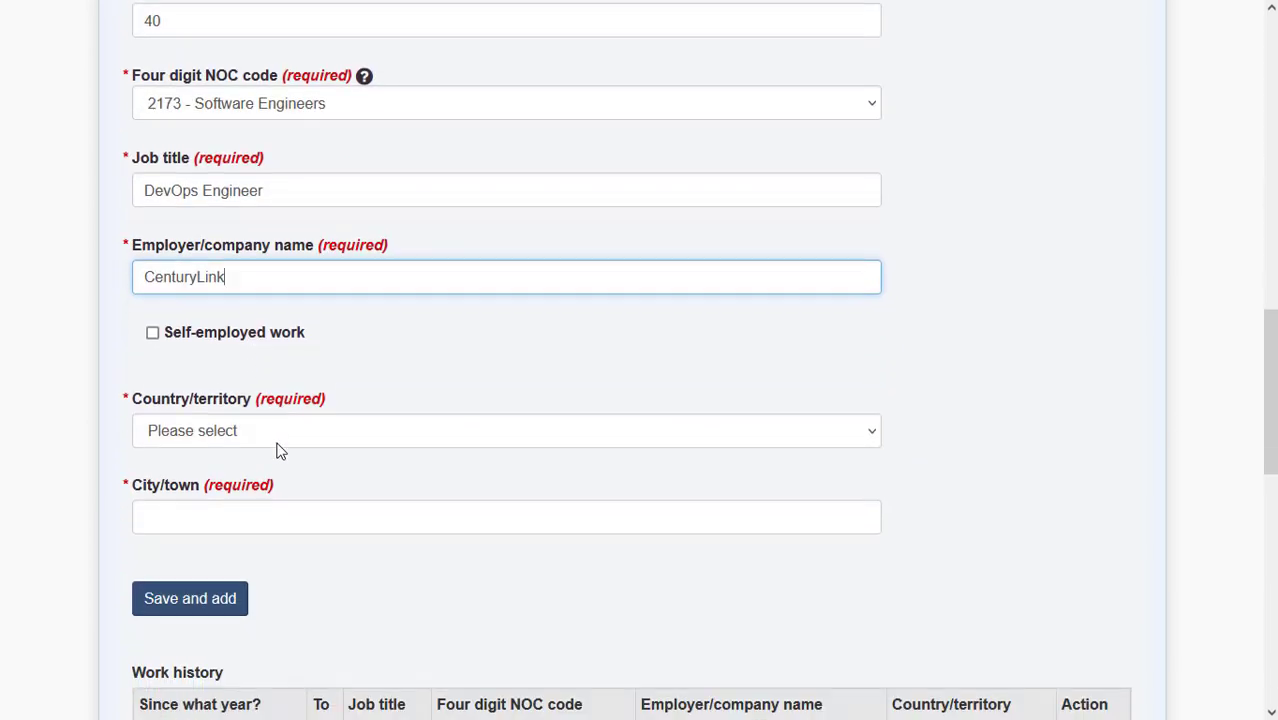
Step: Set India as the job's country, enter the city, and save the job
left_click(280, 448)
type("i")
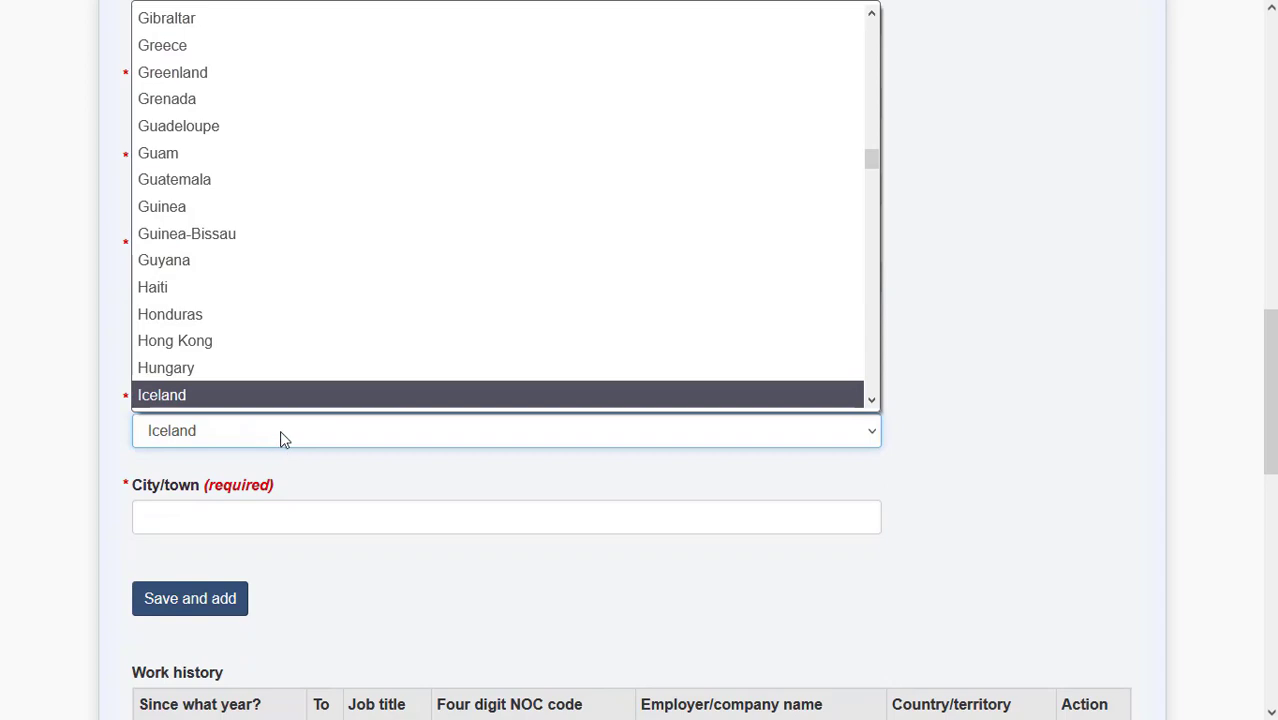
key("Down")
key("Return")
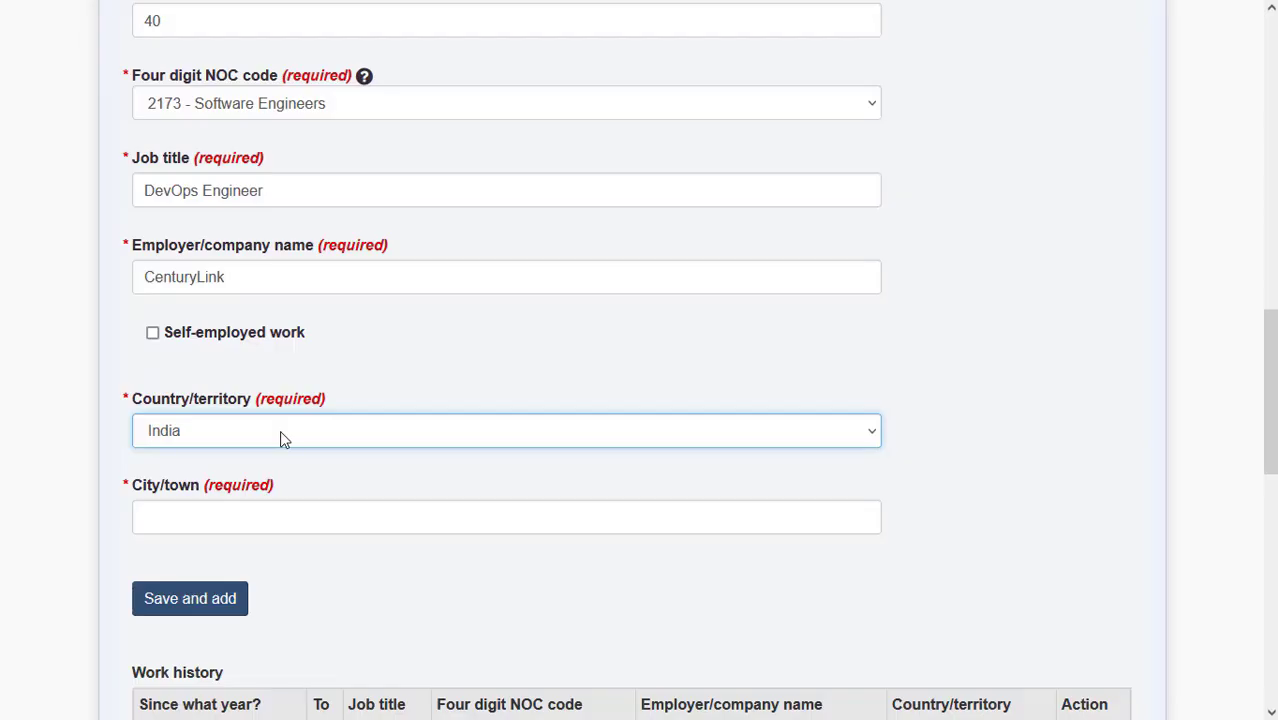
scroll(280, 438, "down", 1)
left_click(280, 421)
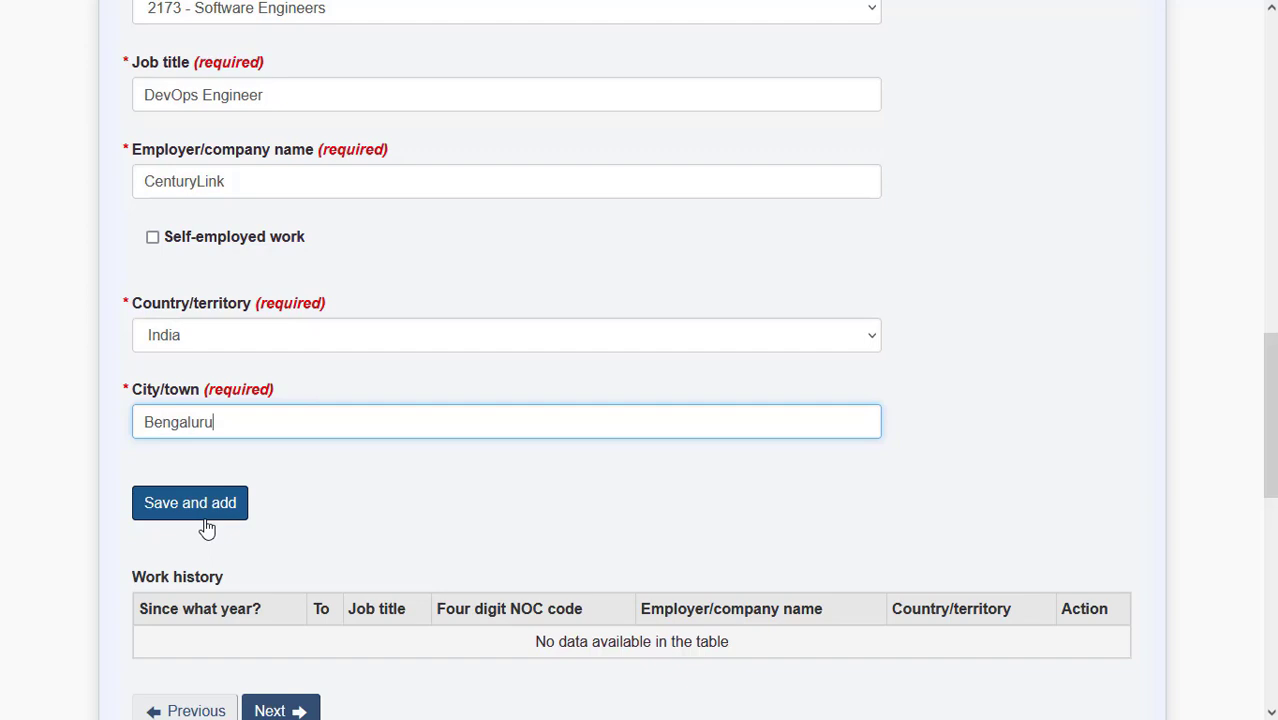
left_click(213, 463)
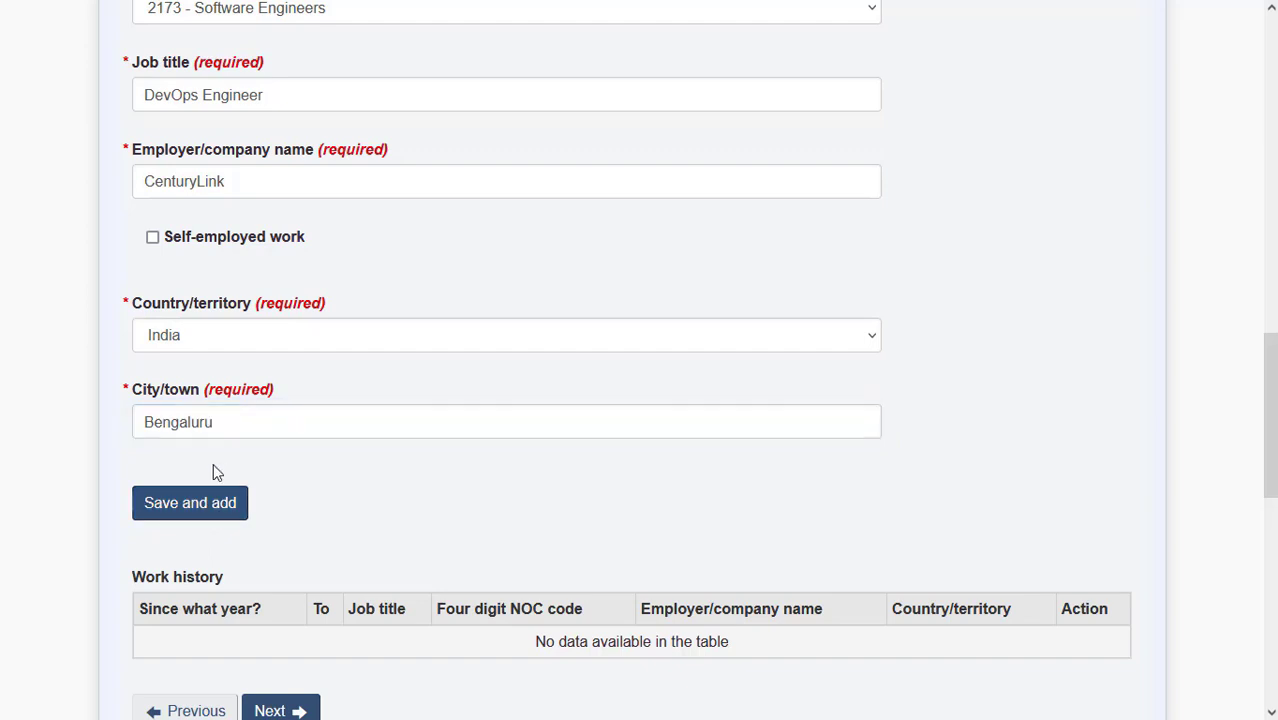
left_click(180, 510)
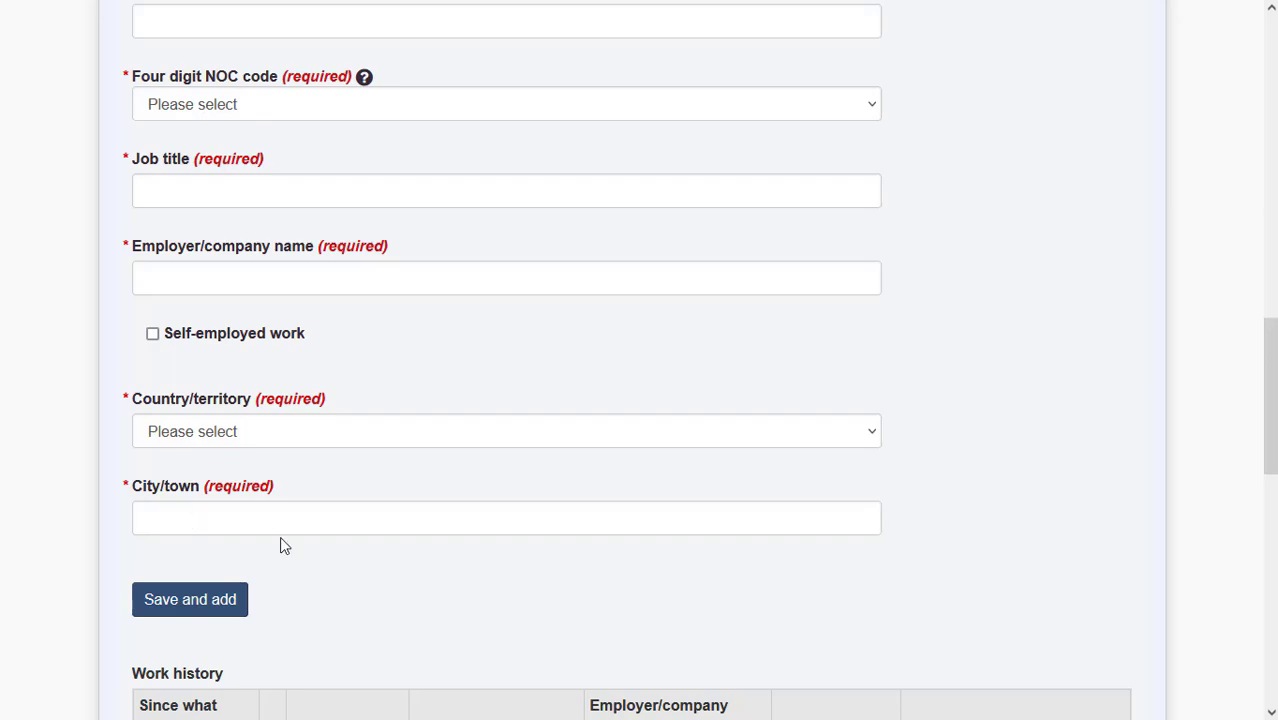
scroll(280, 540, "down", 3)
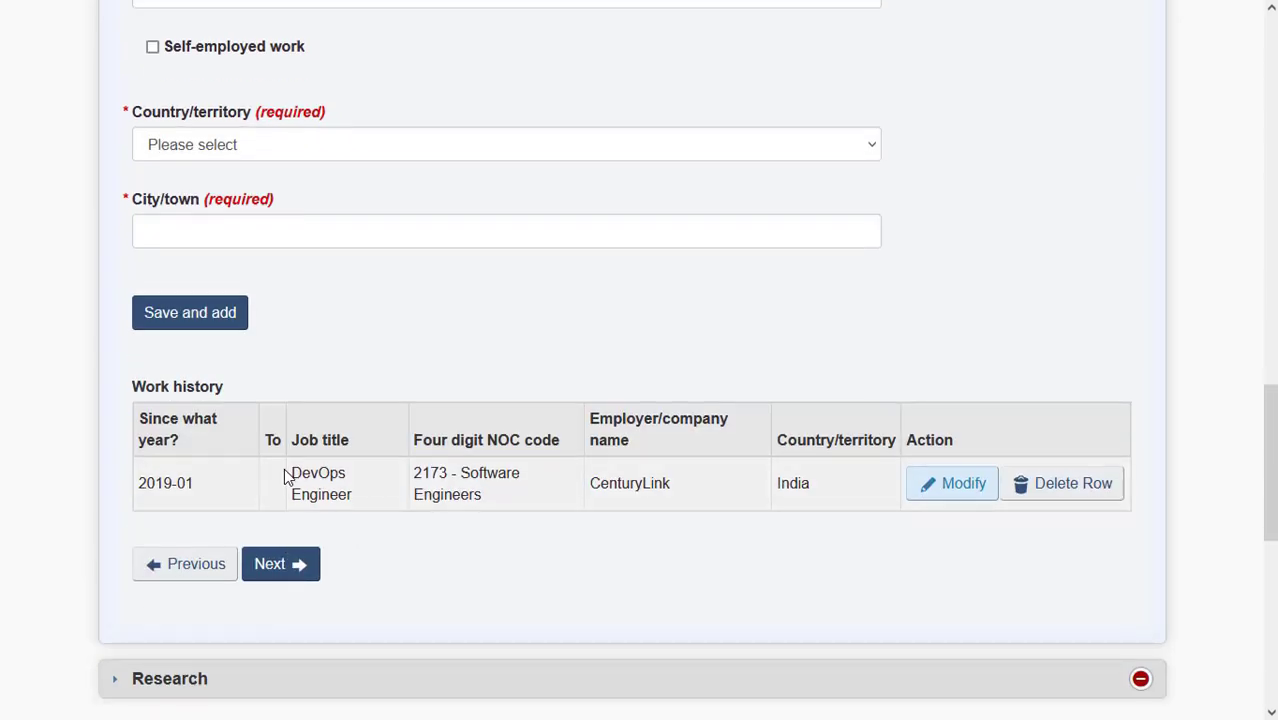
scroll(250, 460, "up", 10)
Step: Set the second job's period to January 2016 through December 2018 at 40 hours per week
left_click(266, 342)
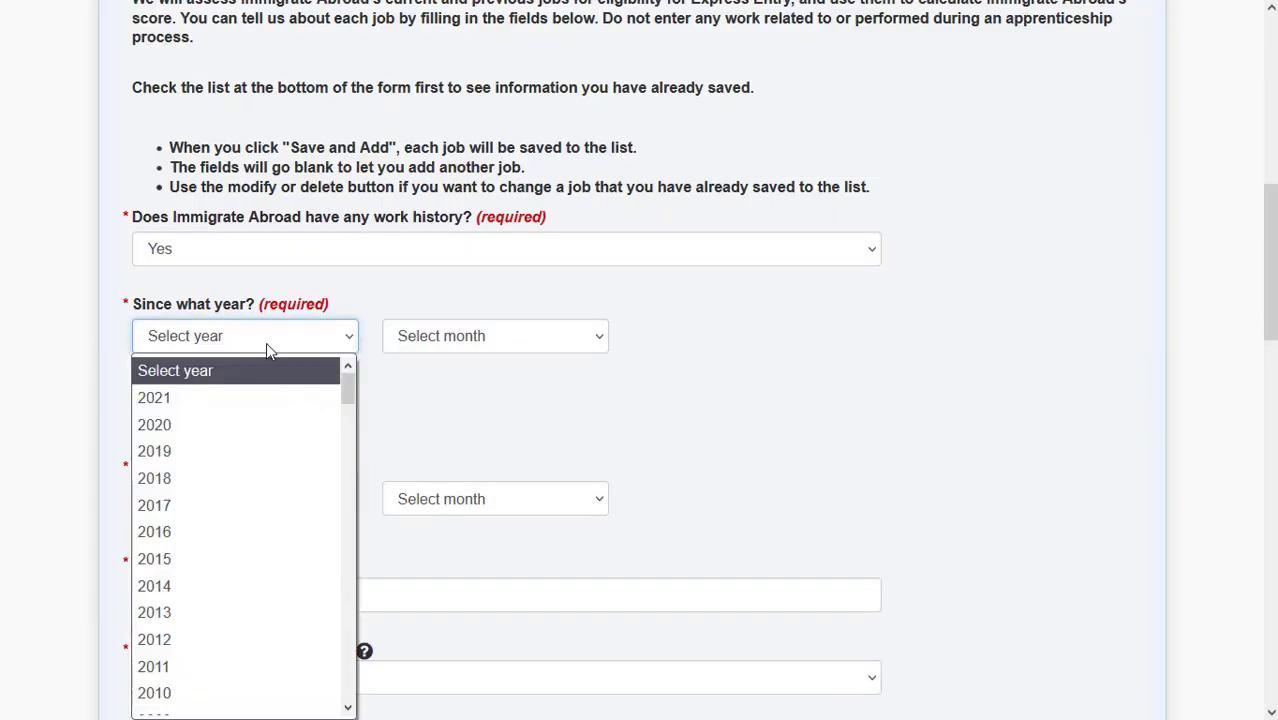
left_click(235, 532)
left_click(551, 337)
left_click(457, 397)
left_click(280, 510)
left_click(154, 125)
left_click(496, 499)
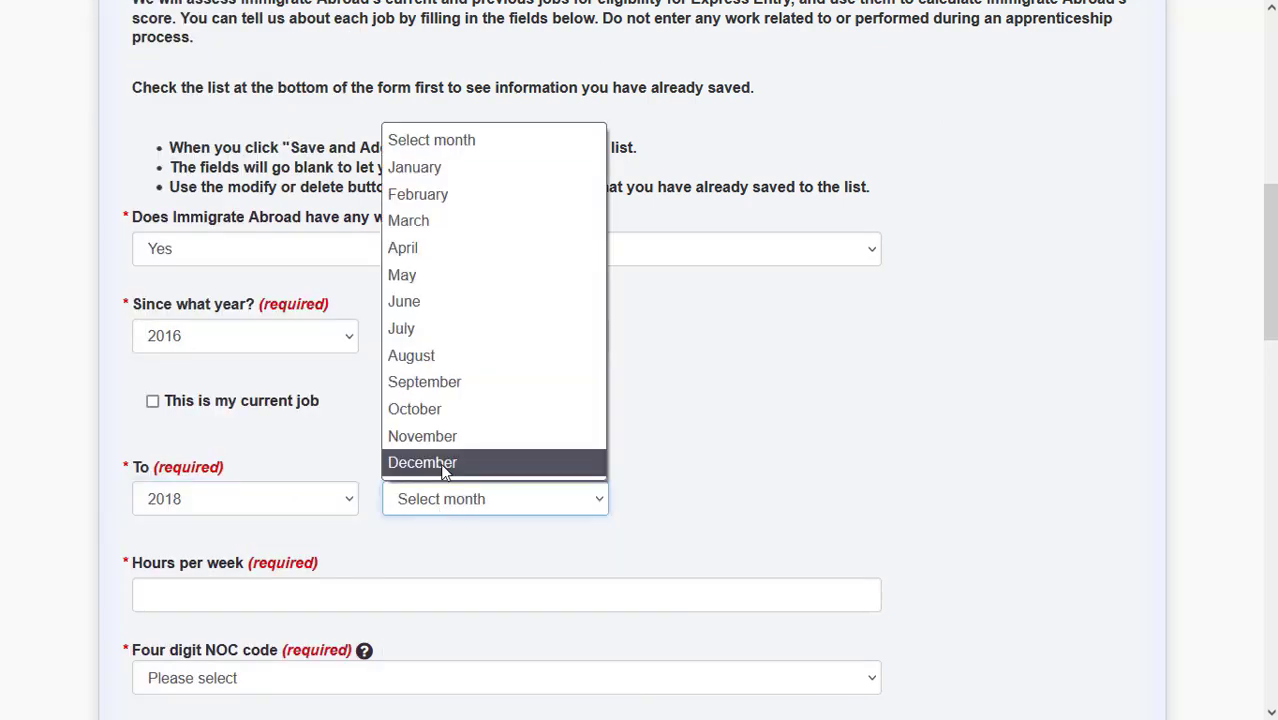
left_click(482, 466)
left_click(442, 496)
type("40")
Step: Choose NOC 2173, enter title Systems Software Engineer and city Bengaluru, and save the job
left_click(434, 388)
left_click(380, 477)
type("Systems Software Engineer")
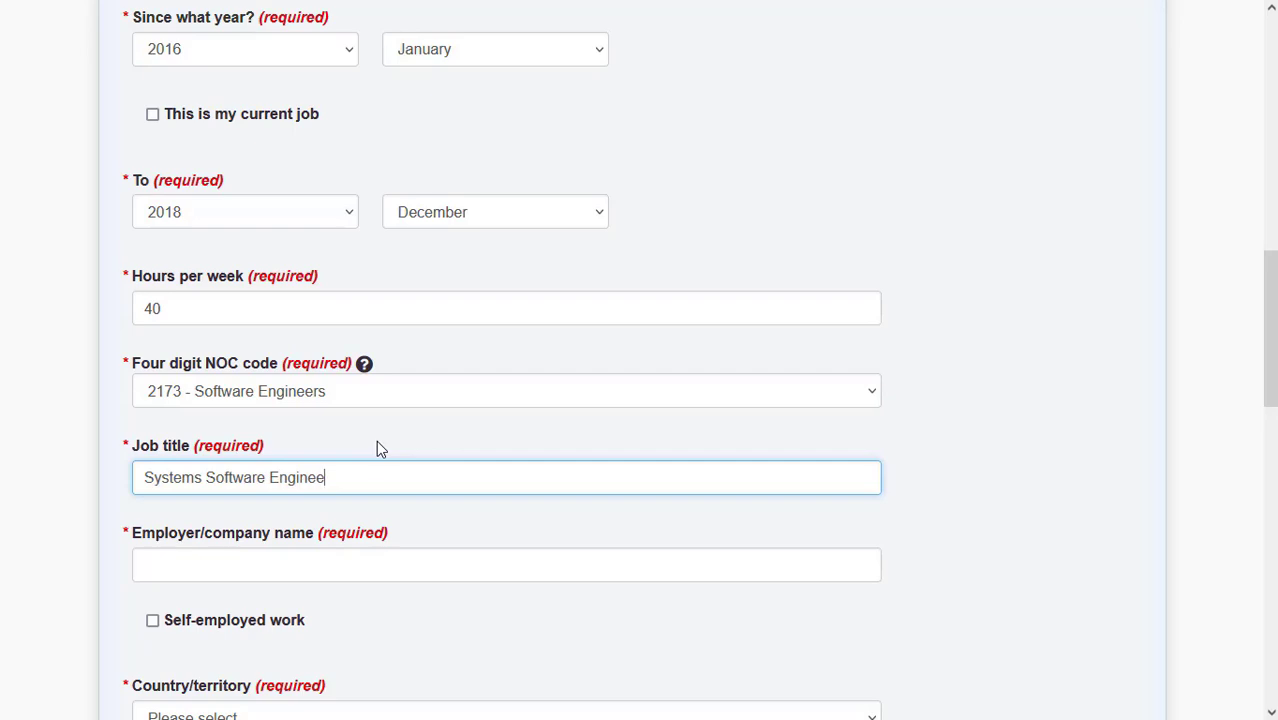
left_click(298, 563)
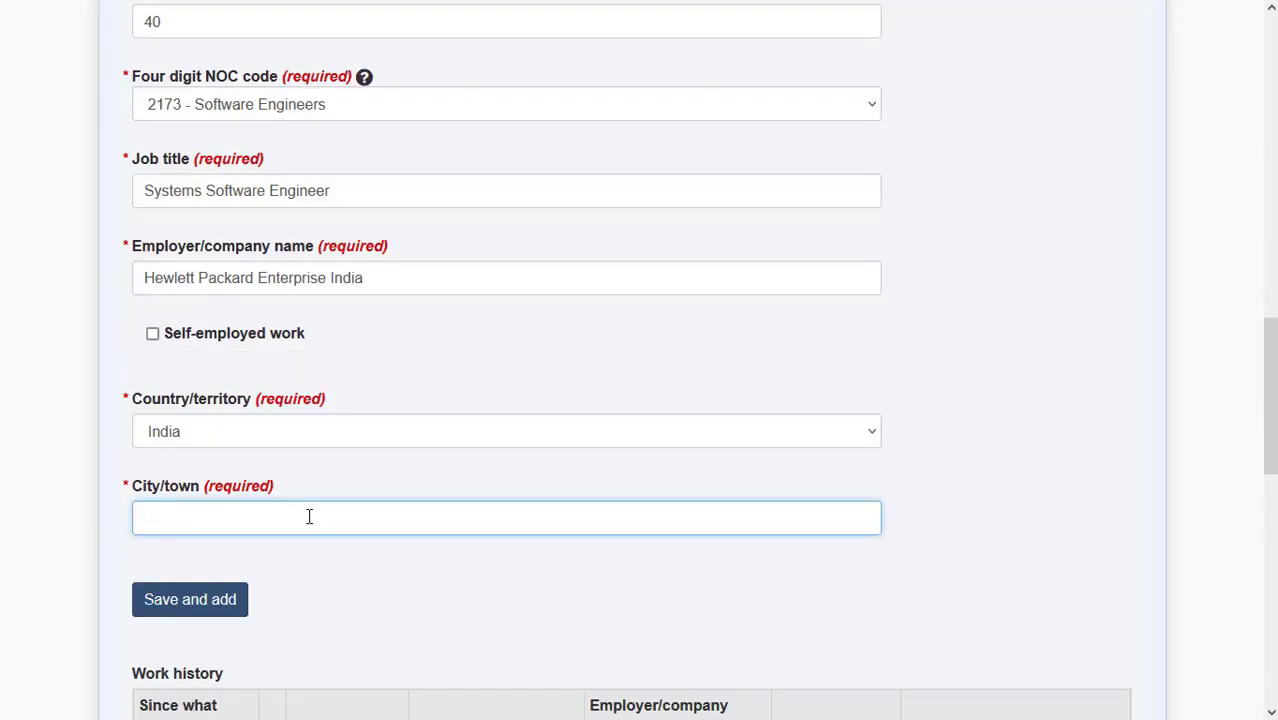
type("Bengaluru")
scroll(308, 517, "down", 2)
left_click(183, 418)
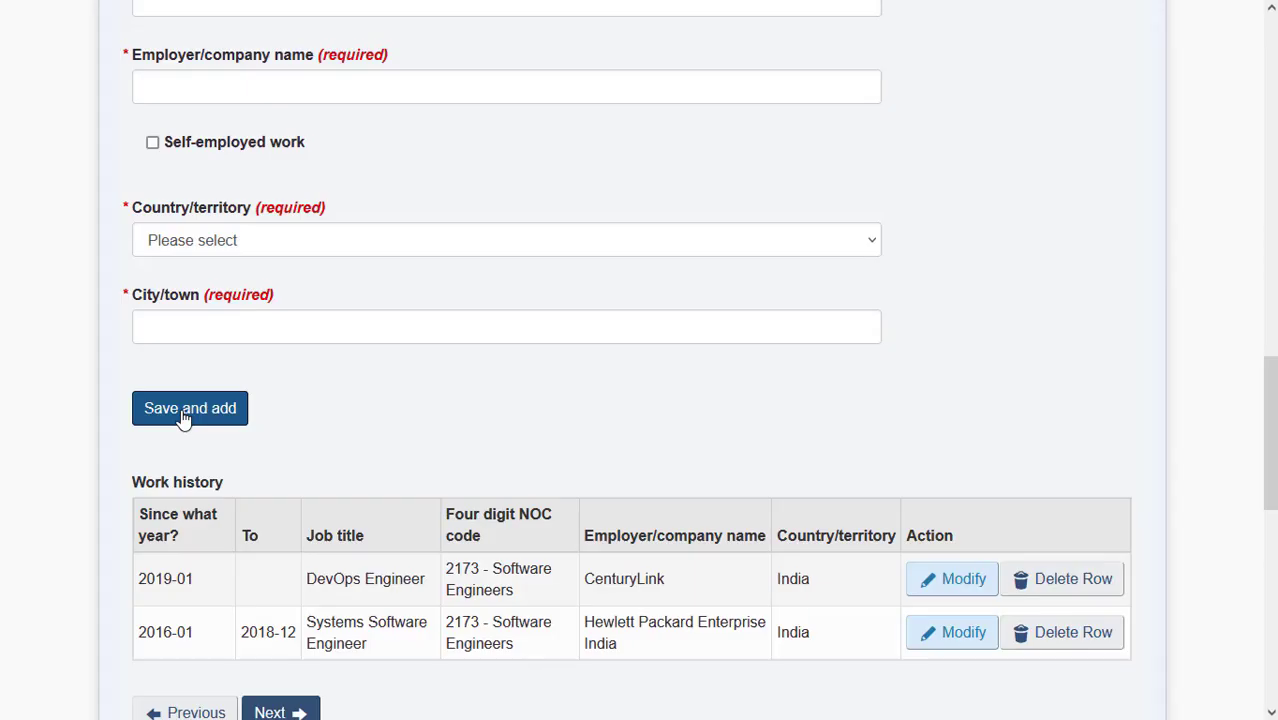
scroll(413, 444, "down", 2)
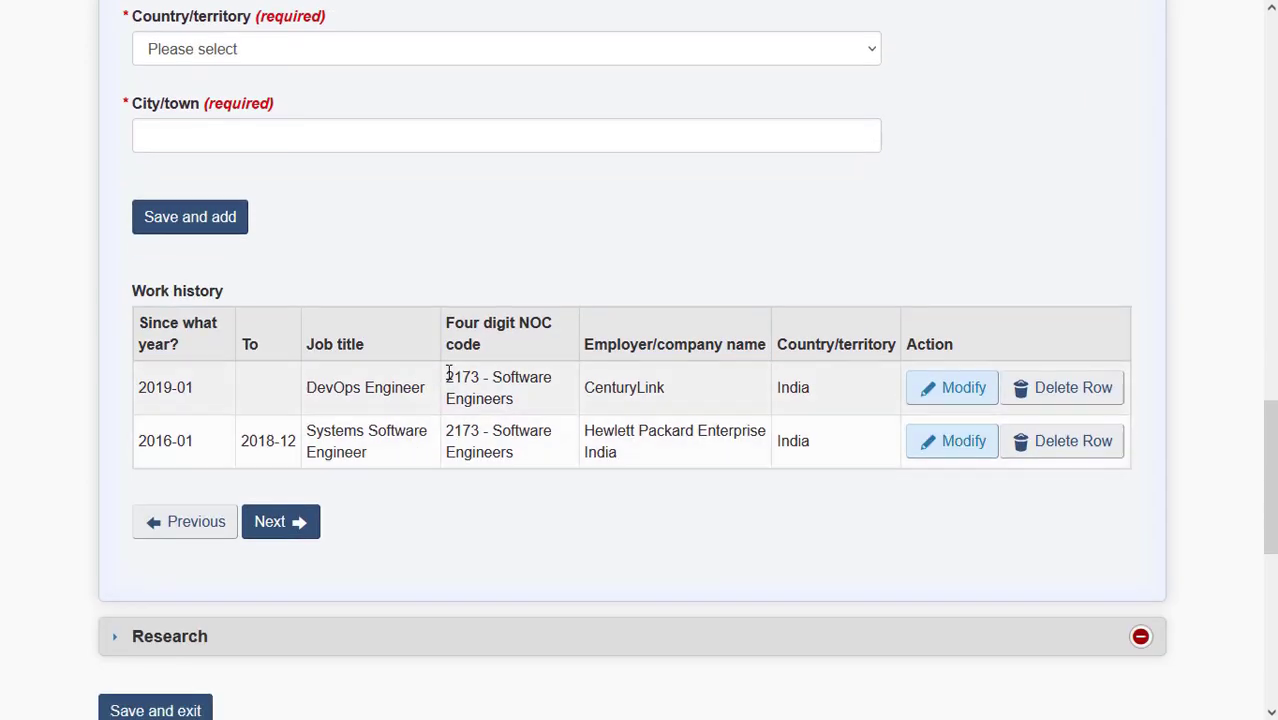
Step: In the Research section, agree to answer and record that job research was done
left_click(287, 534)
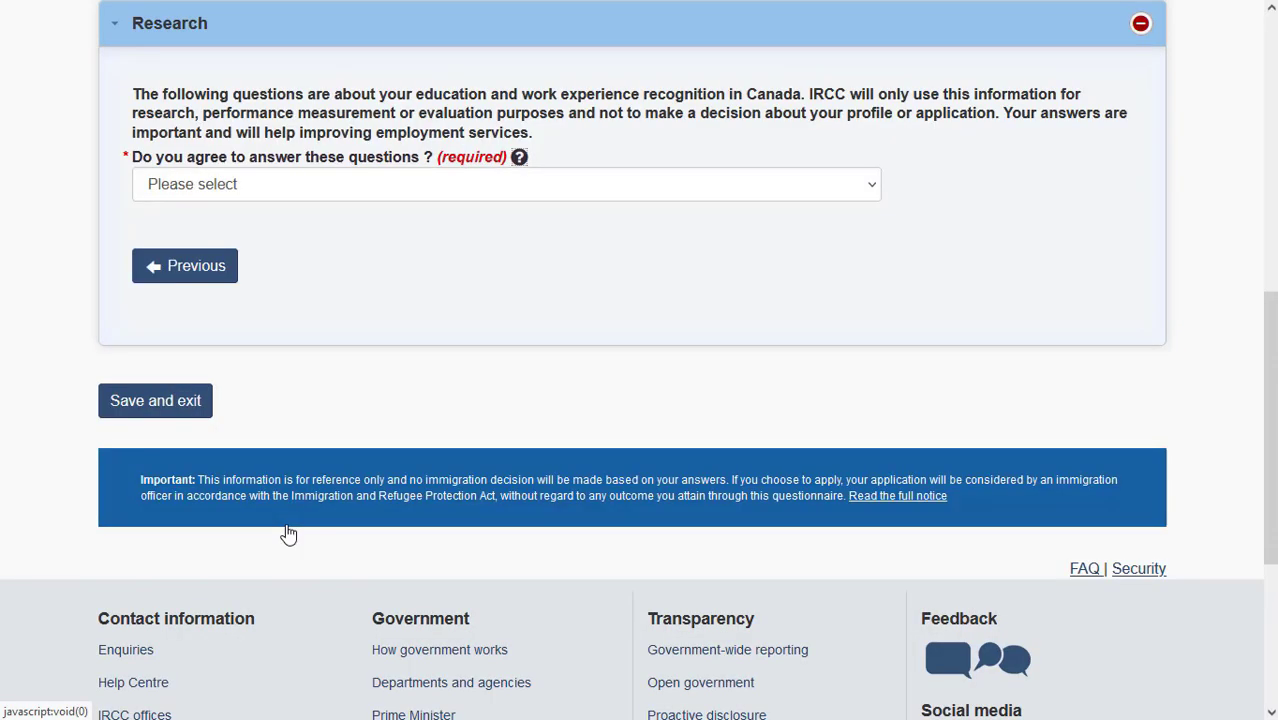
scroll(288, 535, "up", 1)
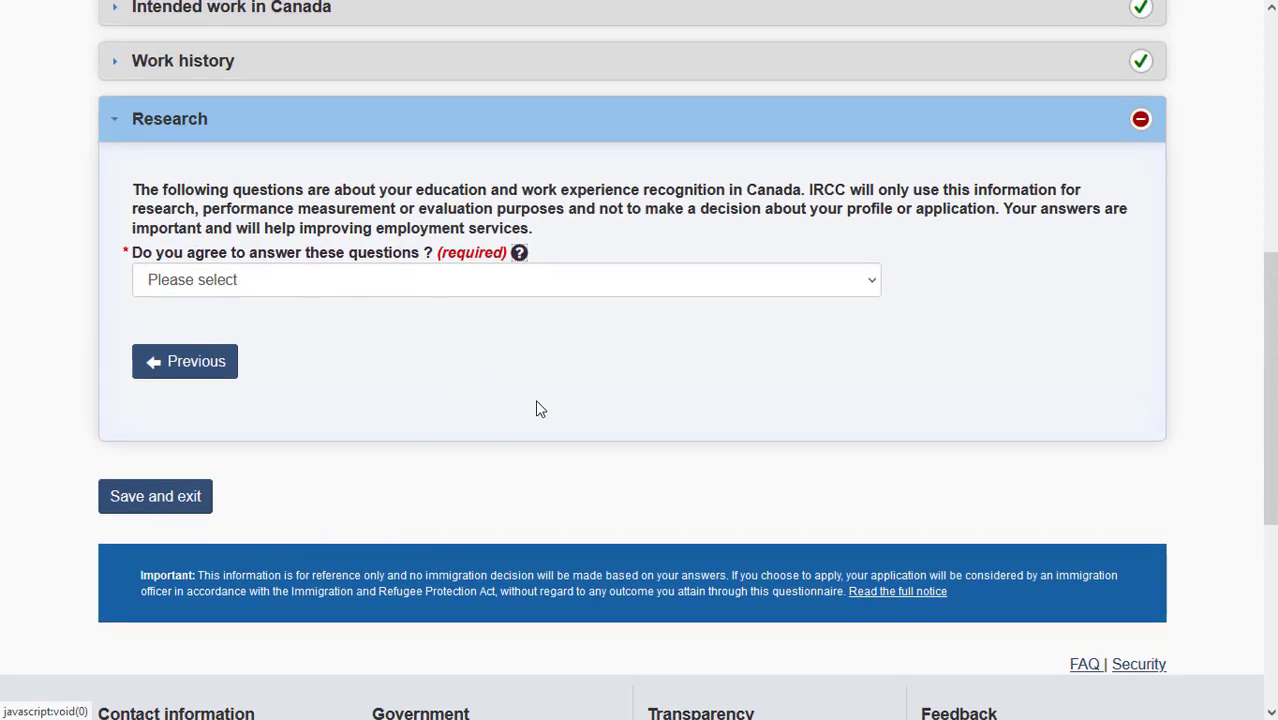
left_click(548, 284)
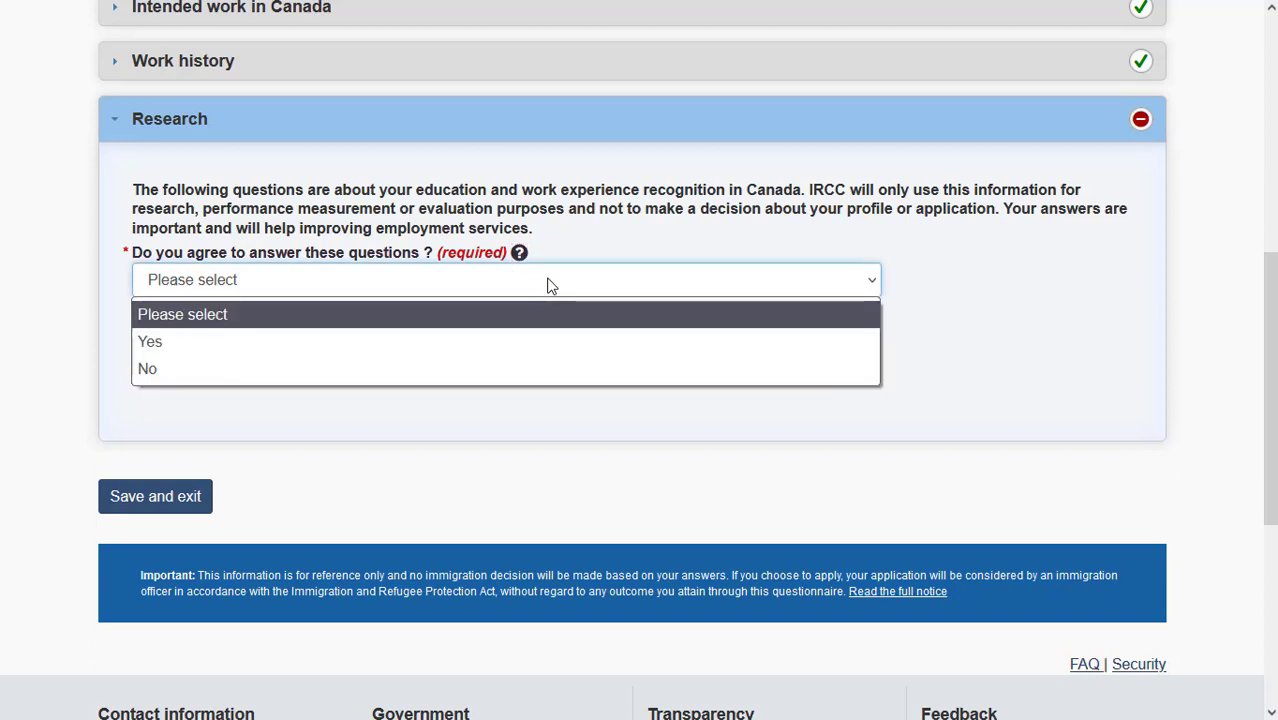
left_click(531, 342)
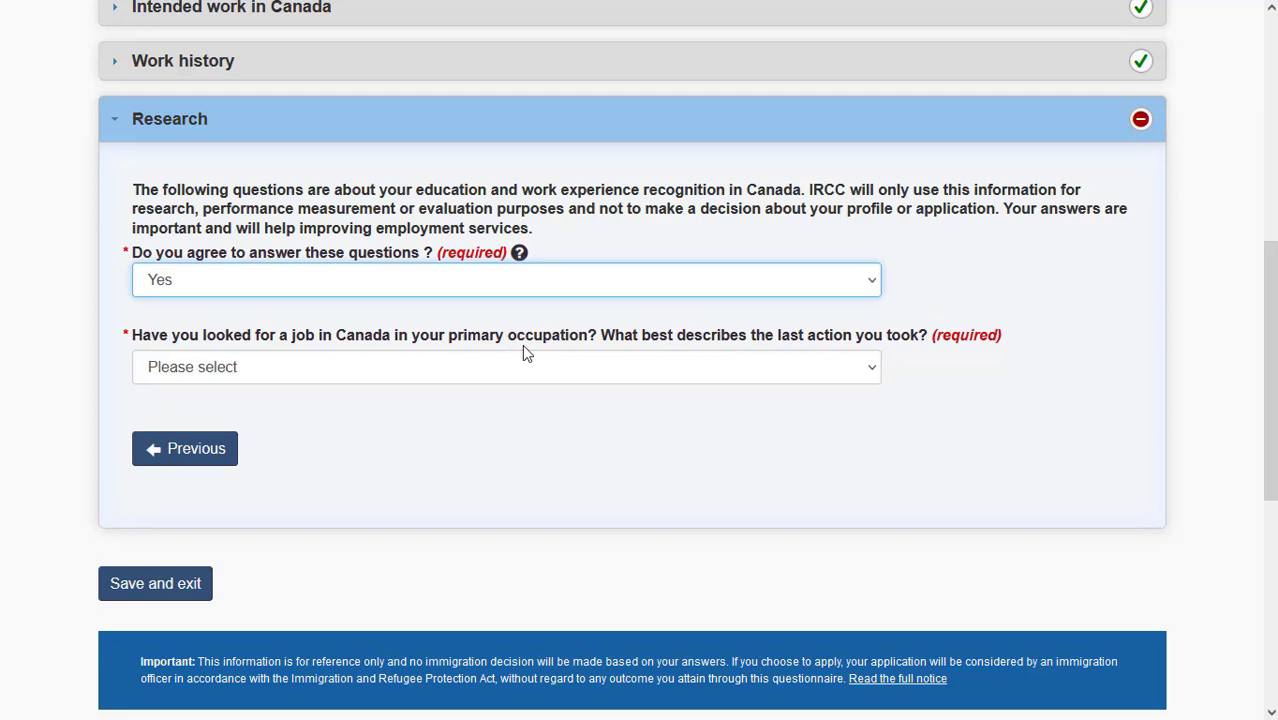
left_click(772, 373)
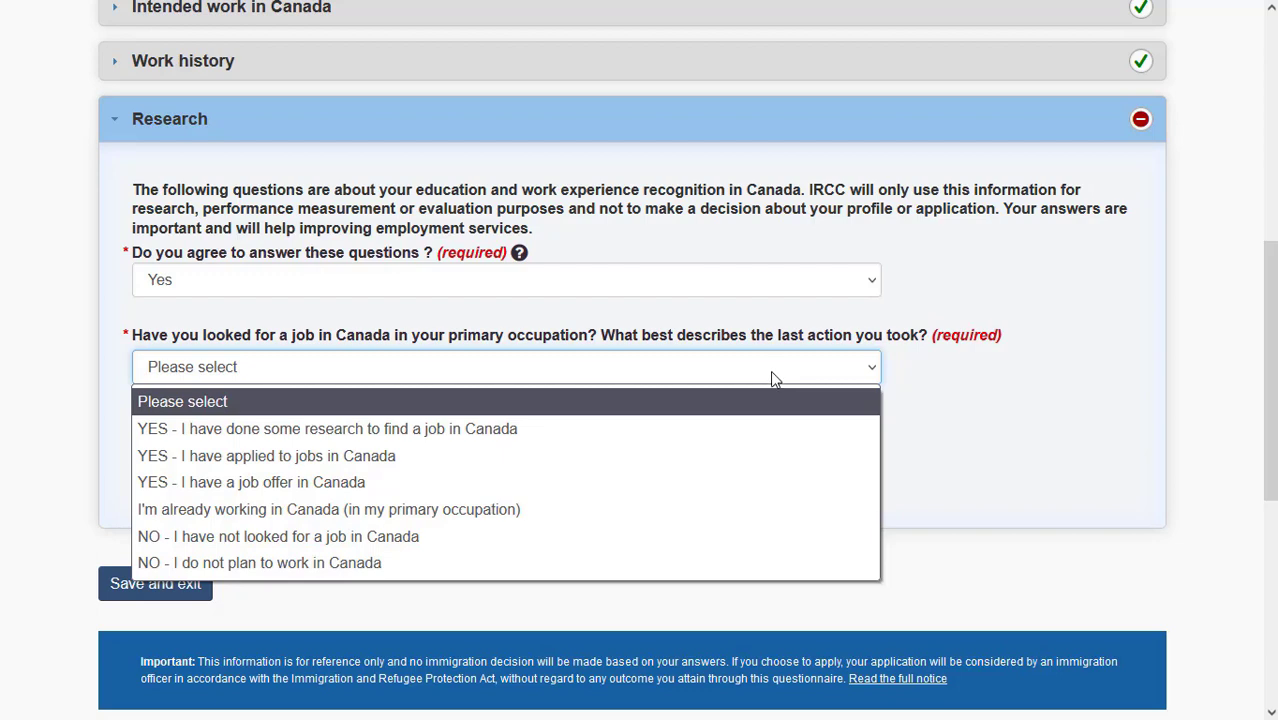
left_click(716, 430)
Step: Record recognition checked with a friend/relative/host/sponsor and answer No to occupation regulation
scroll(716, 445, "down", 1)
left_click(656, 366)
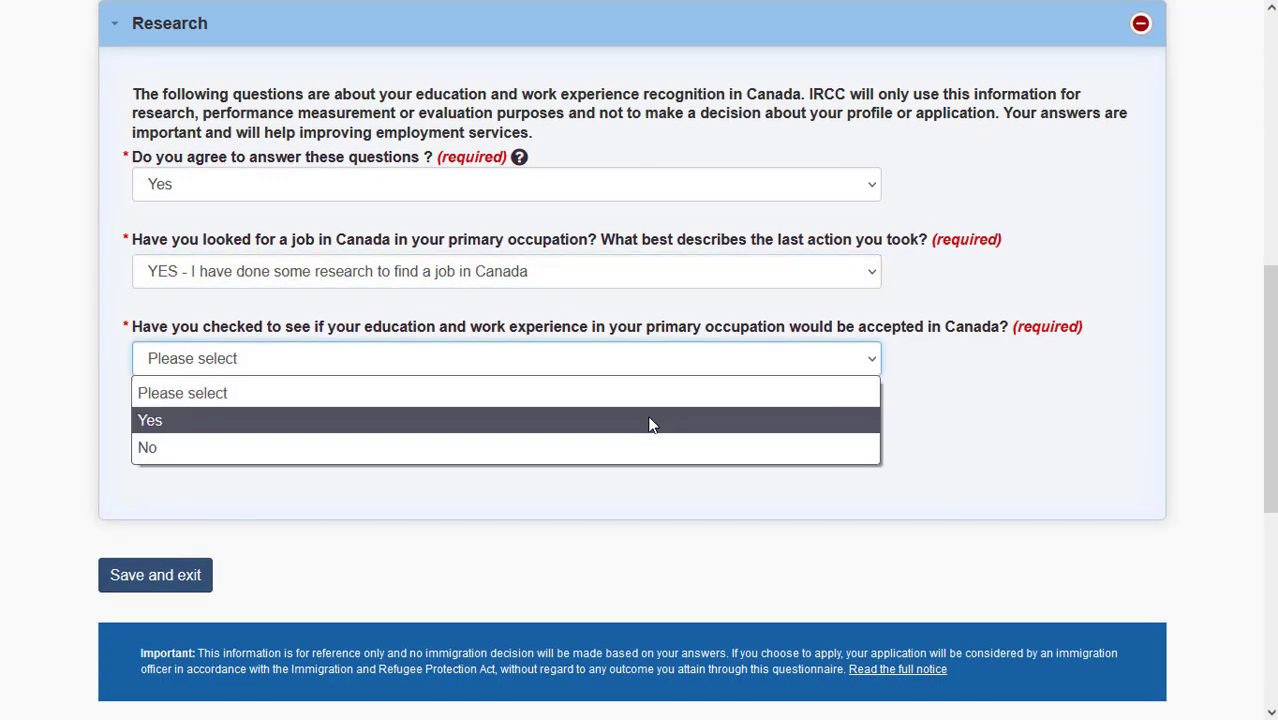
left_click(649, 421)
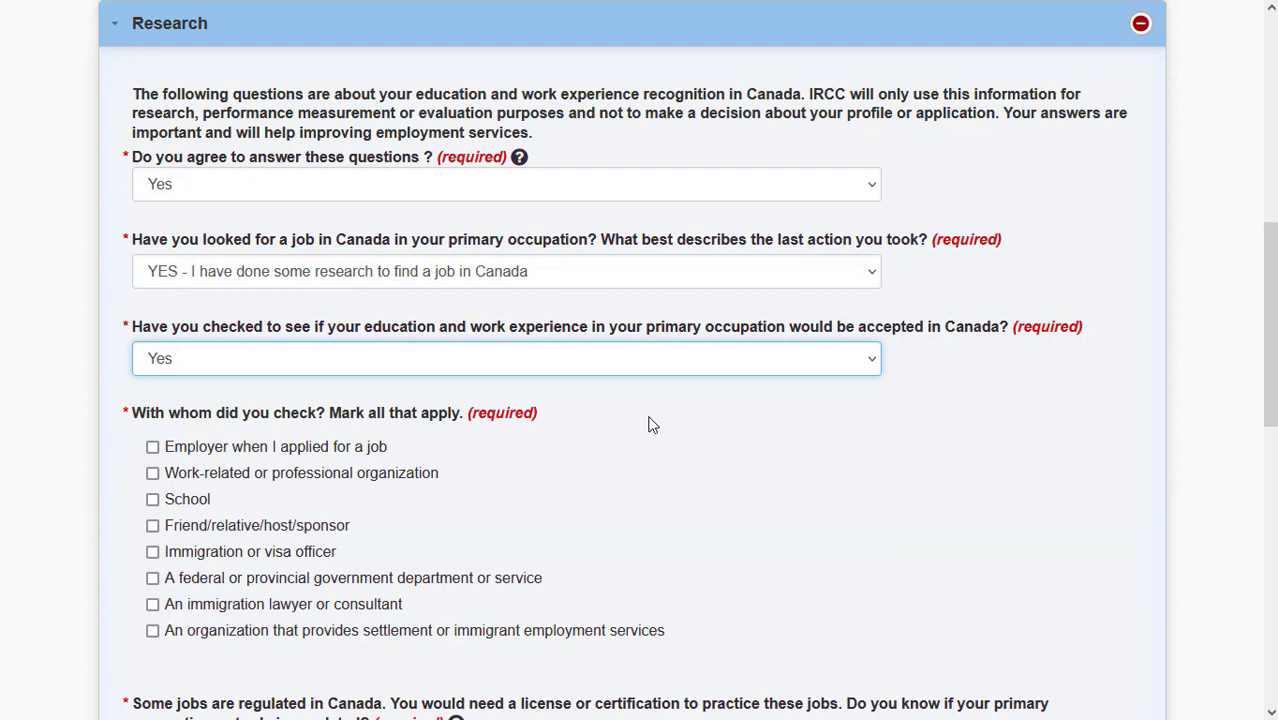
scroll(648, 425, "down", 1)
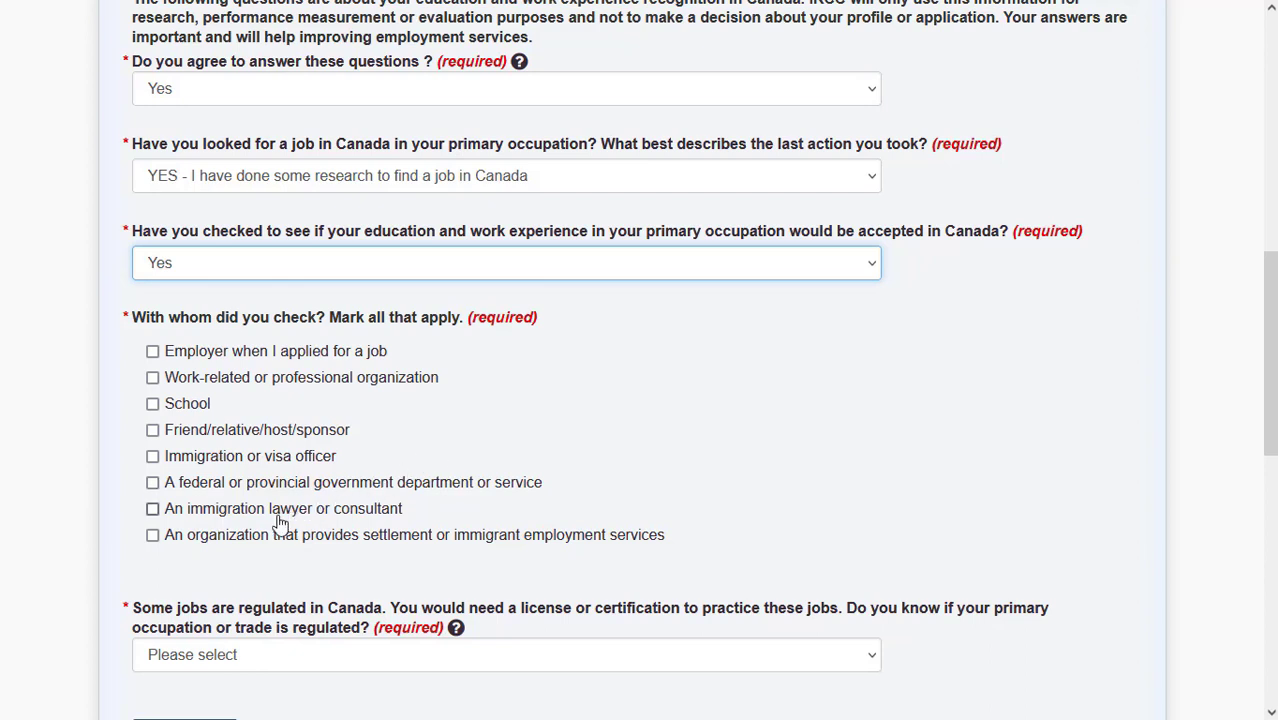
left_click(152, 430)
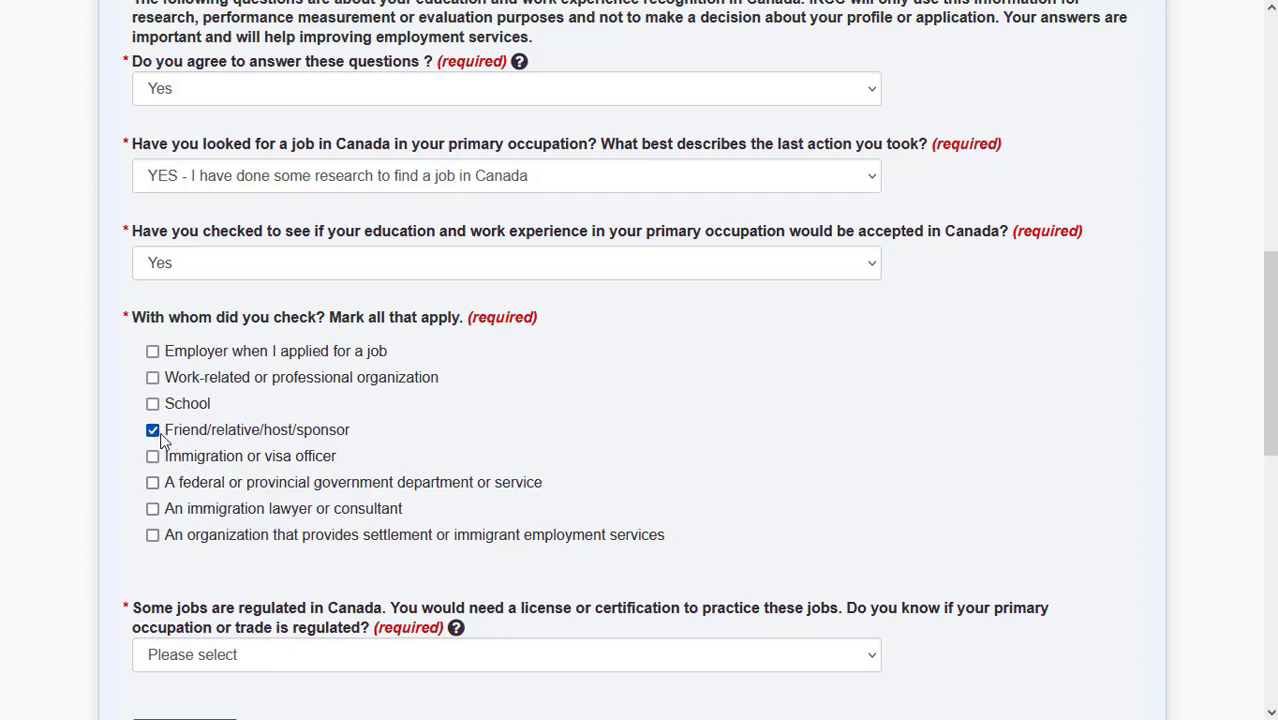
scroll(582, 380, "down", 3)
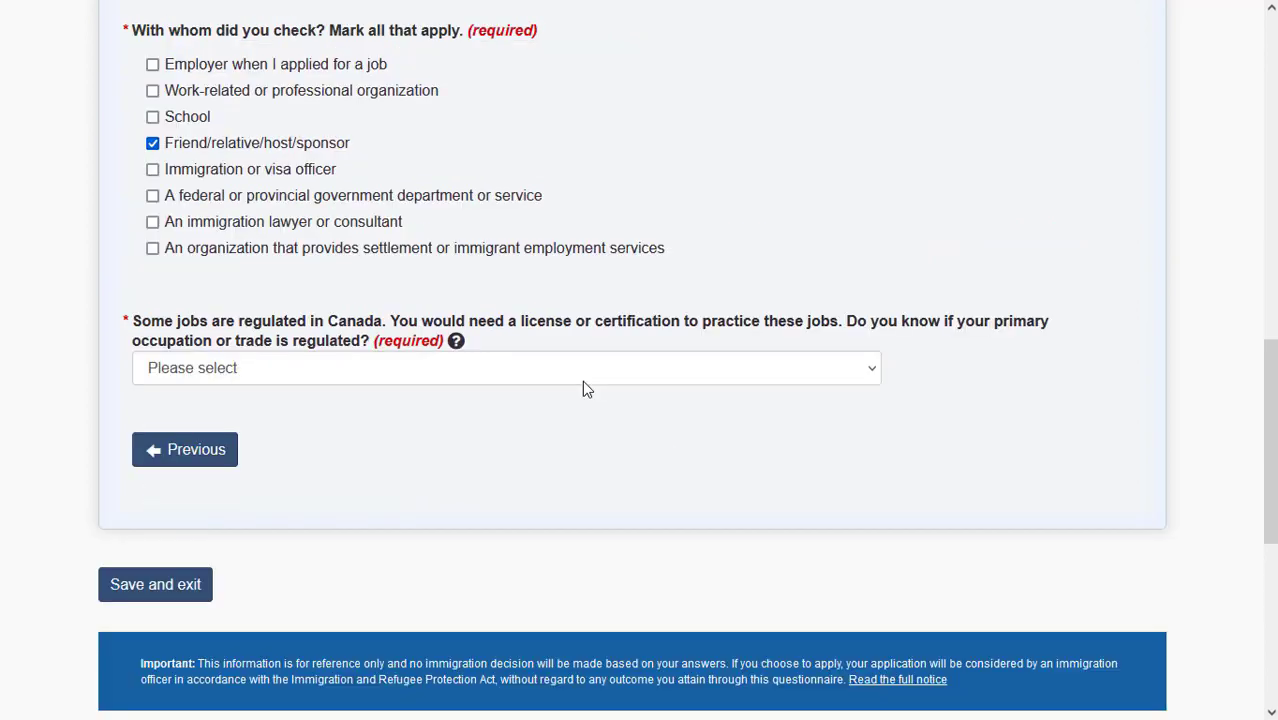
left_click(597, 367)
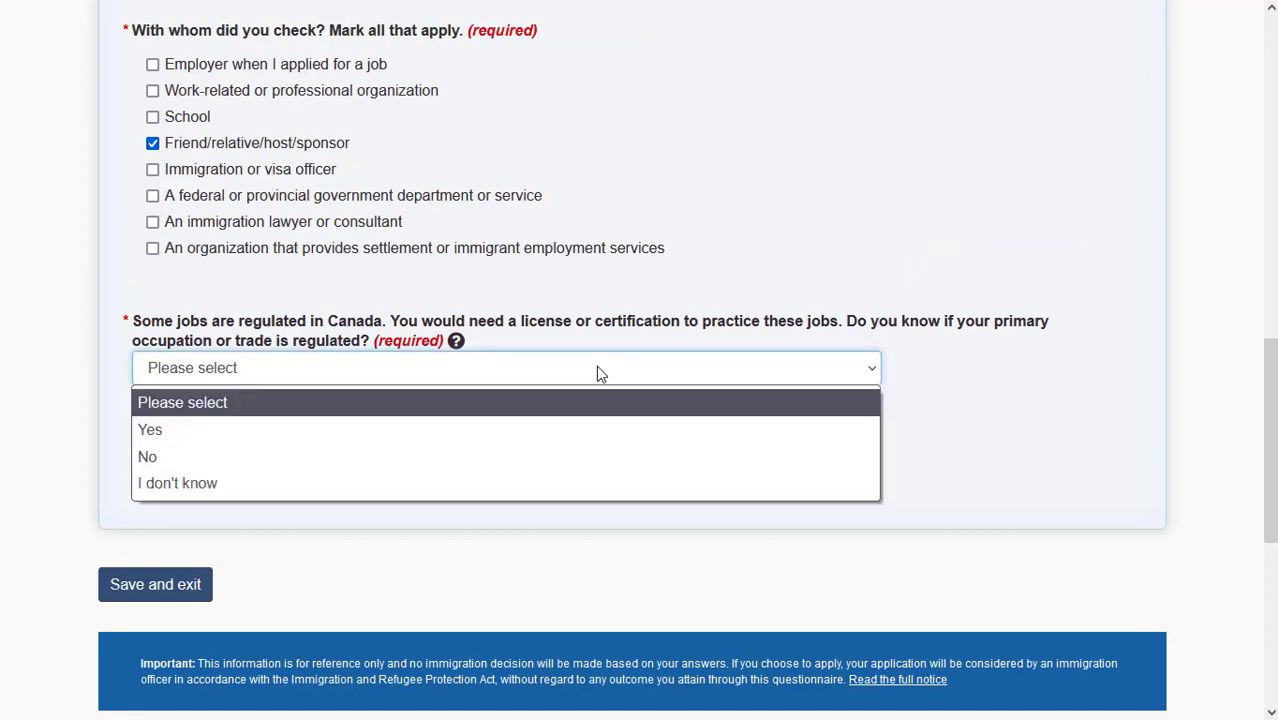
scroll(596, 368, "down", 1)
key("Down")
key("Down")
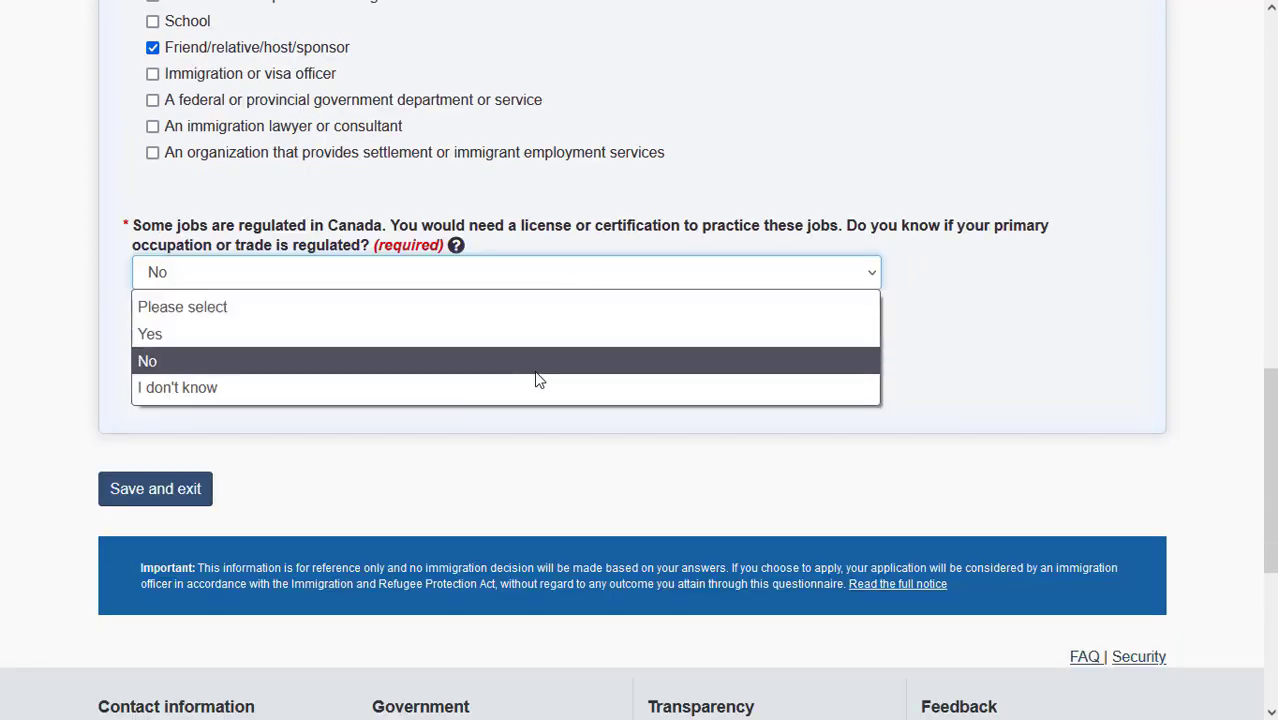
key("Return")
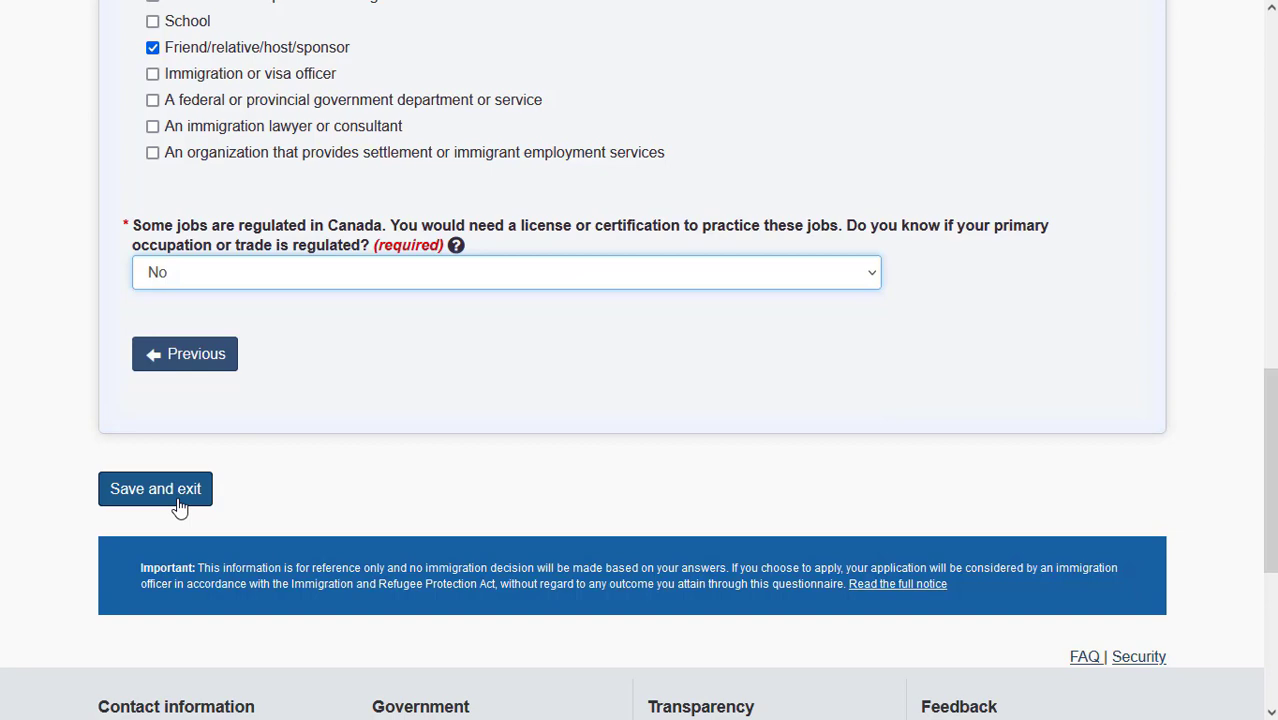
Step: Save the research answers and continue from the all-complete profile overview to the declaration
left_click(179, 509)
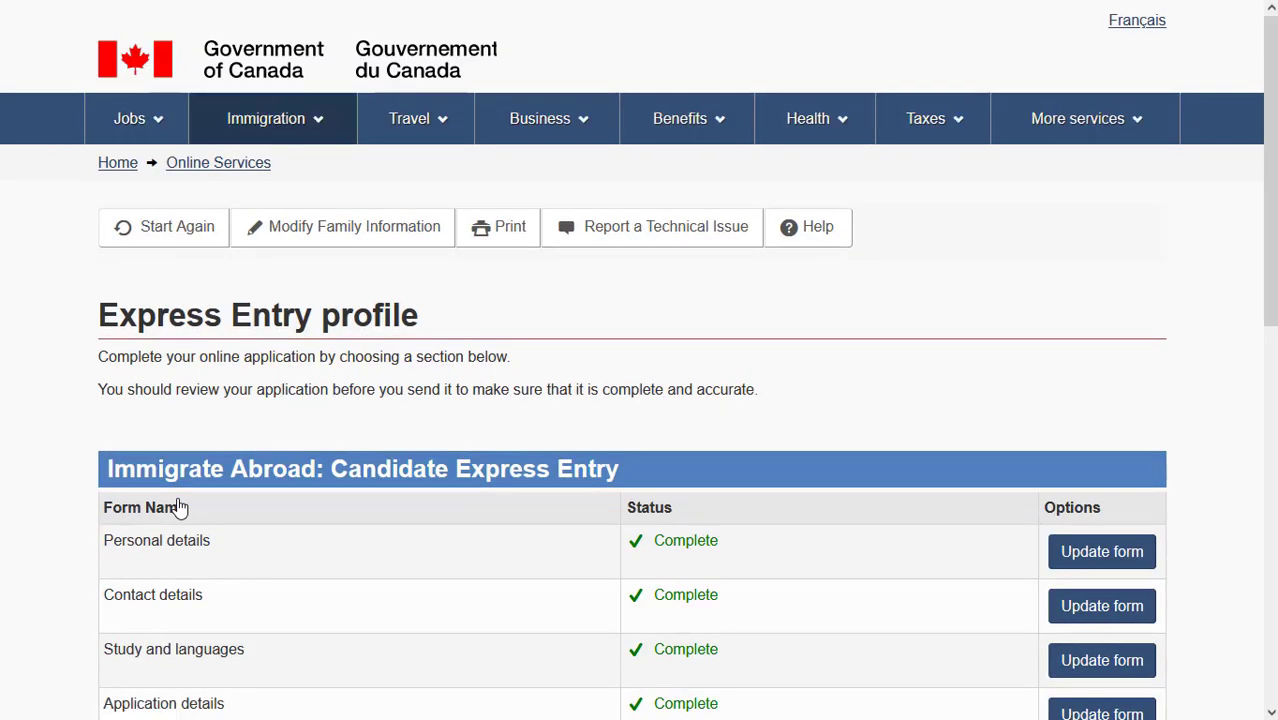
scroll(196, 477, "down", 3)
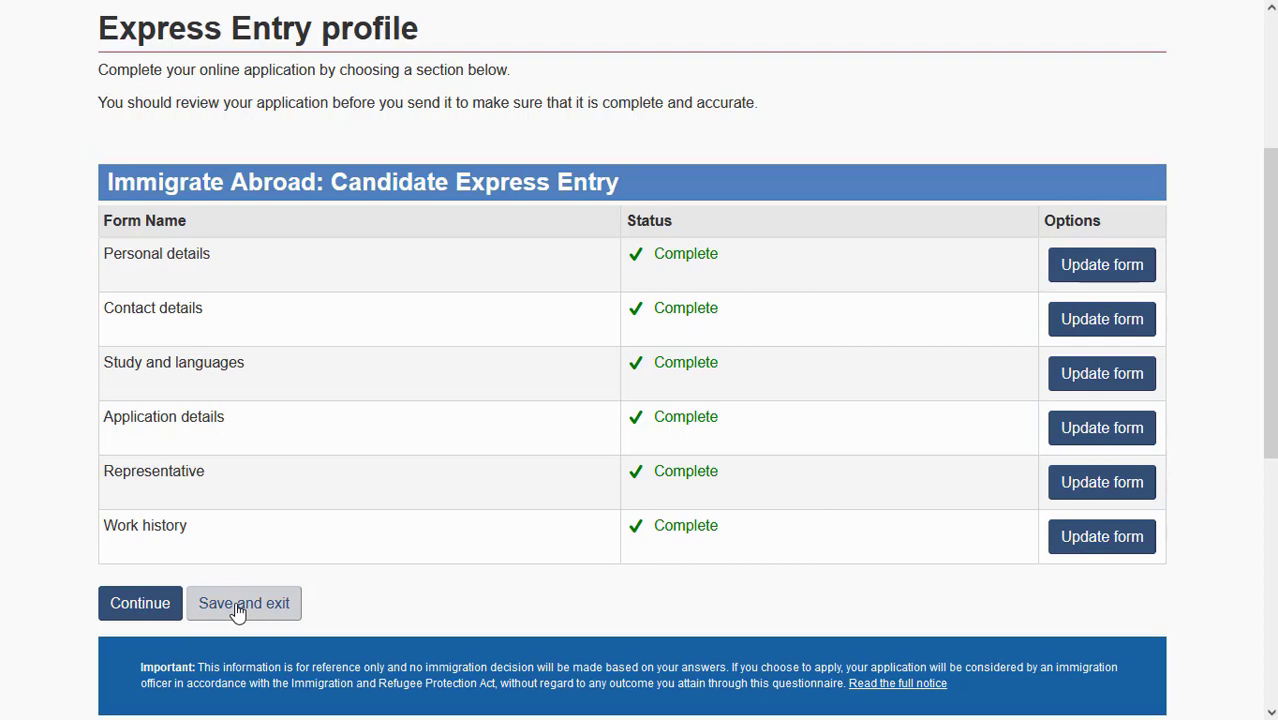
left_click(149, 605)
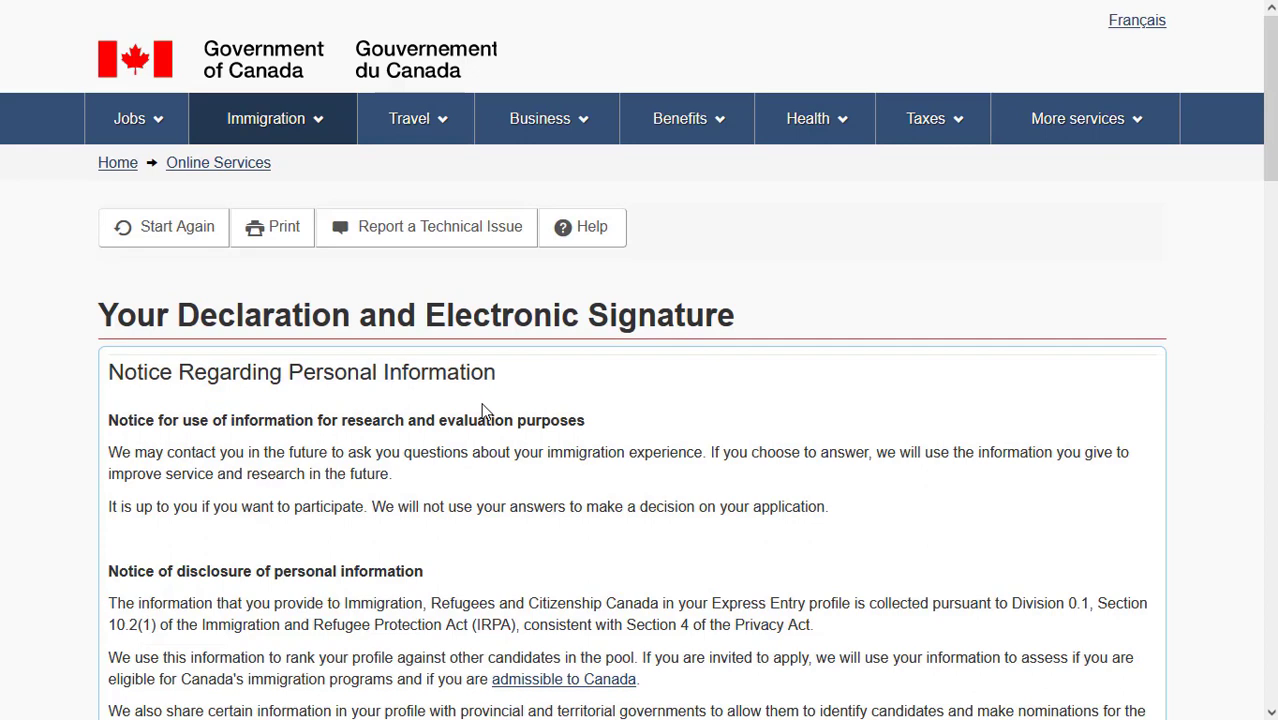
Step: Agree to the profile declaration and consent to research and evaluation contact
scroll(481, 410, "down", 1)
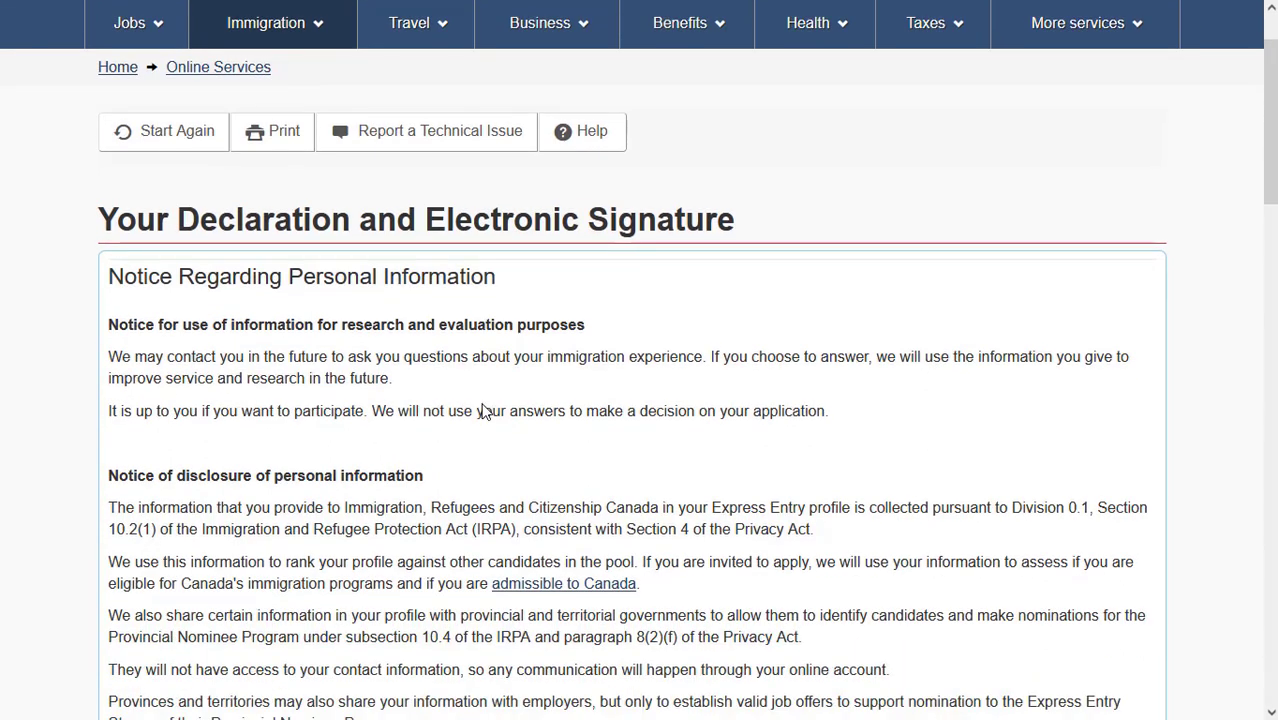
scroll(481, 410, "down", 10)
left_click(125, 410)
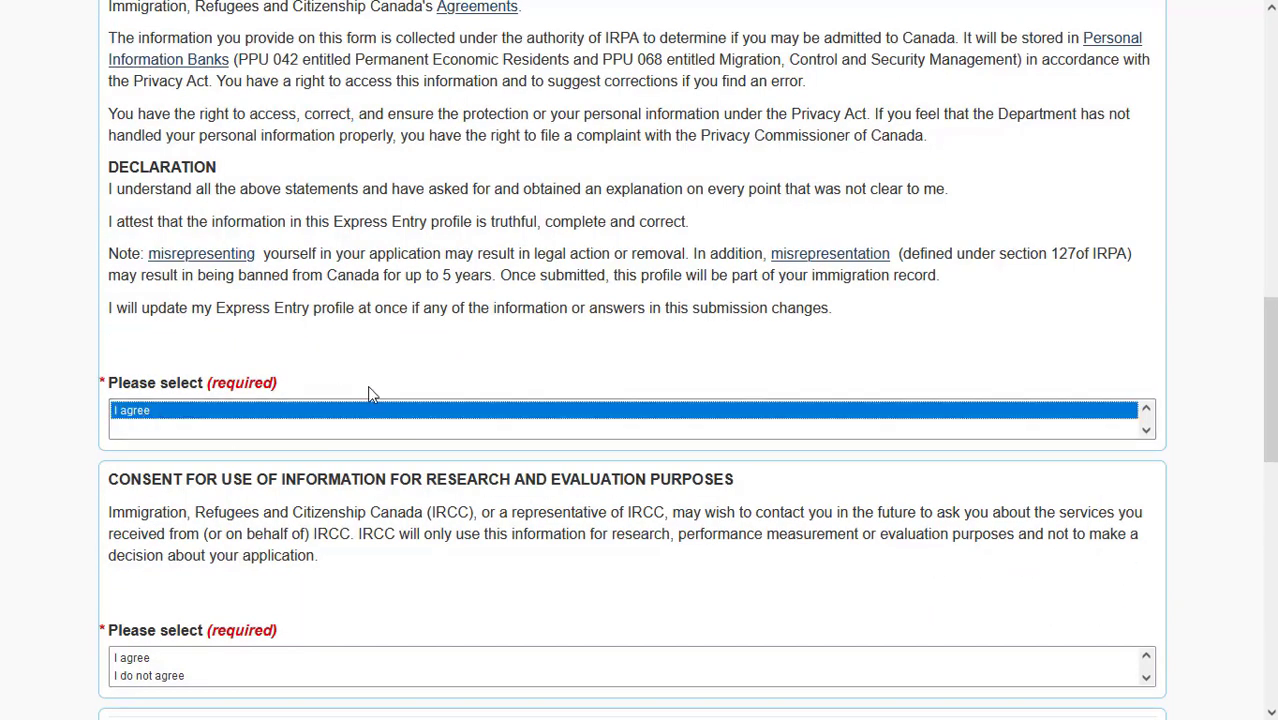
scroll(371, 394, "down", 2)
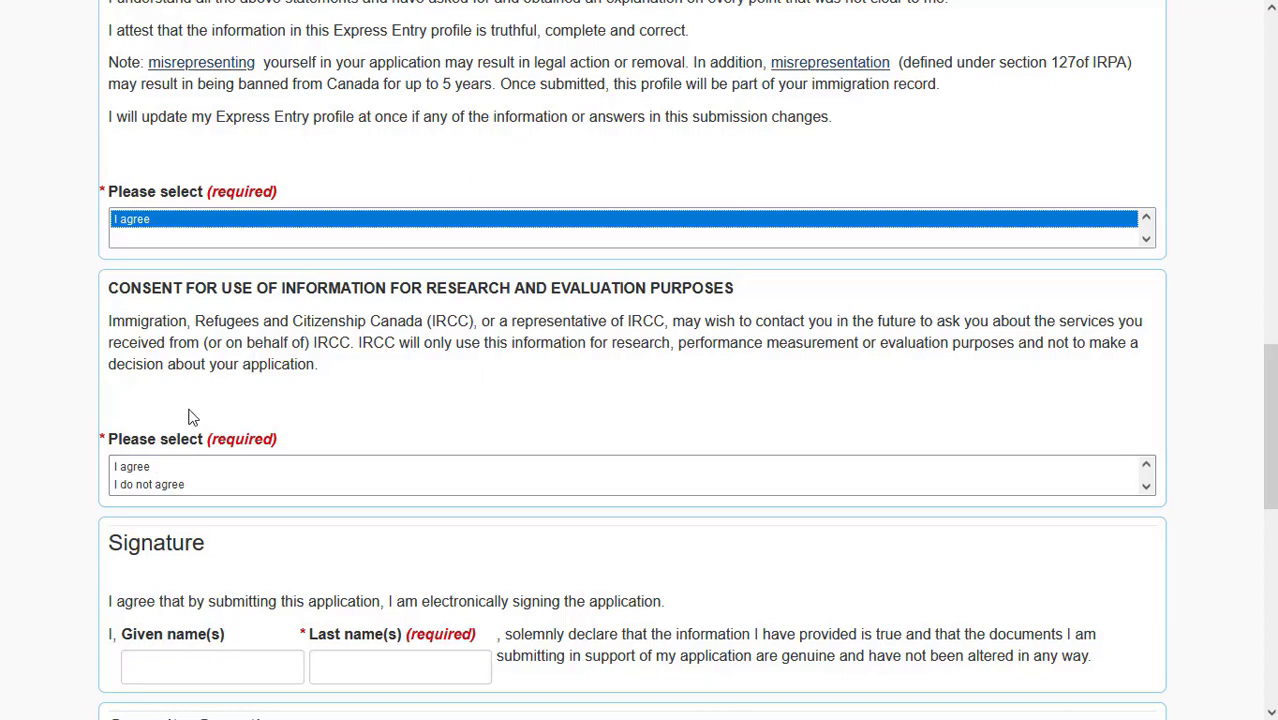
scroll(240, 402, "down", 2)
left_click(143, 275)
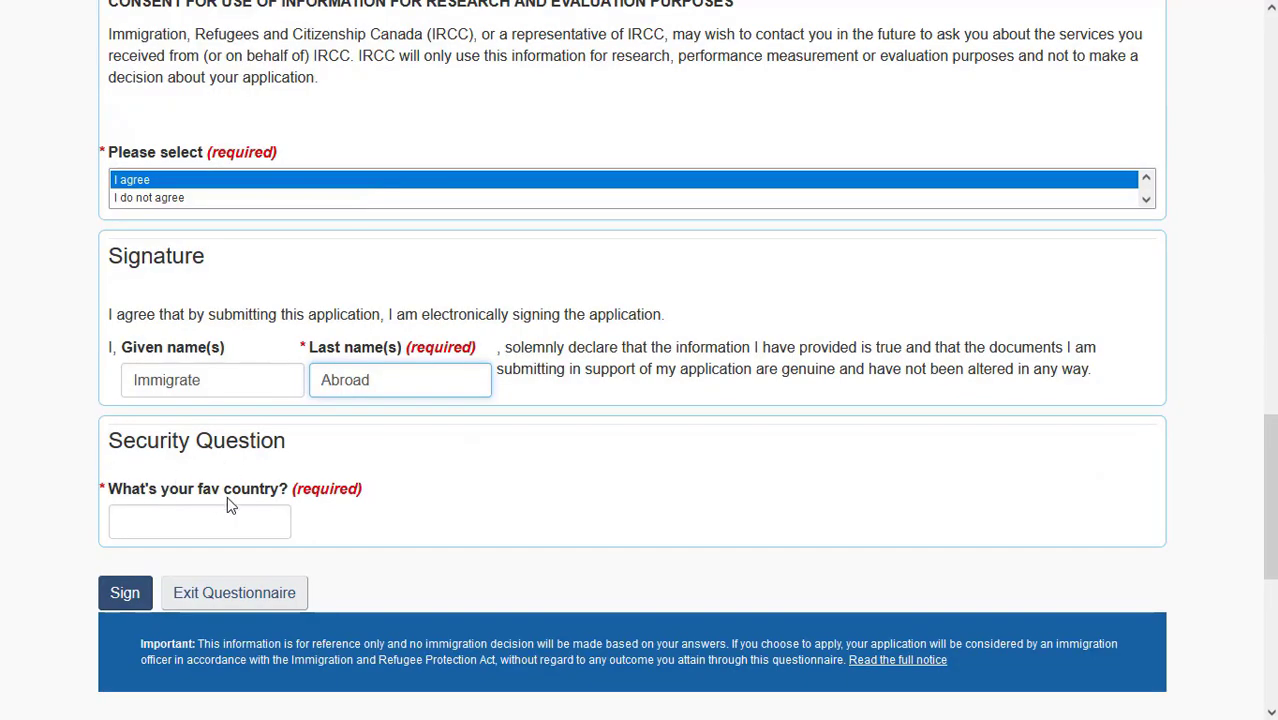
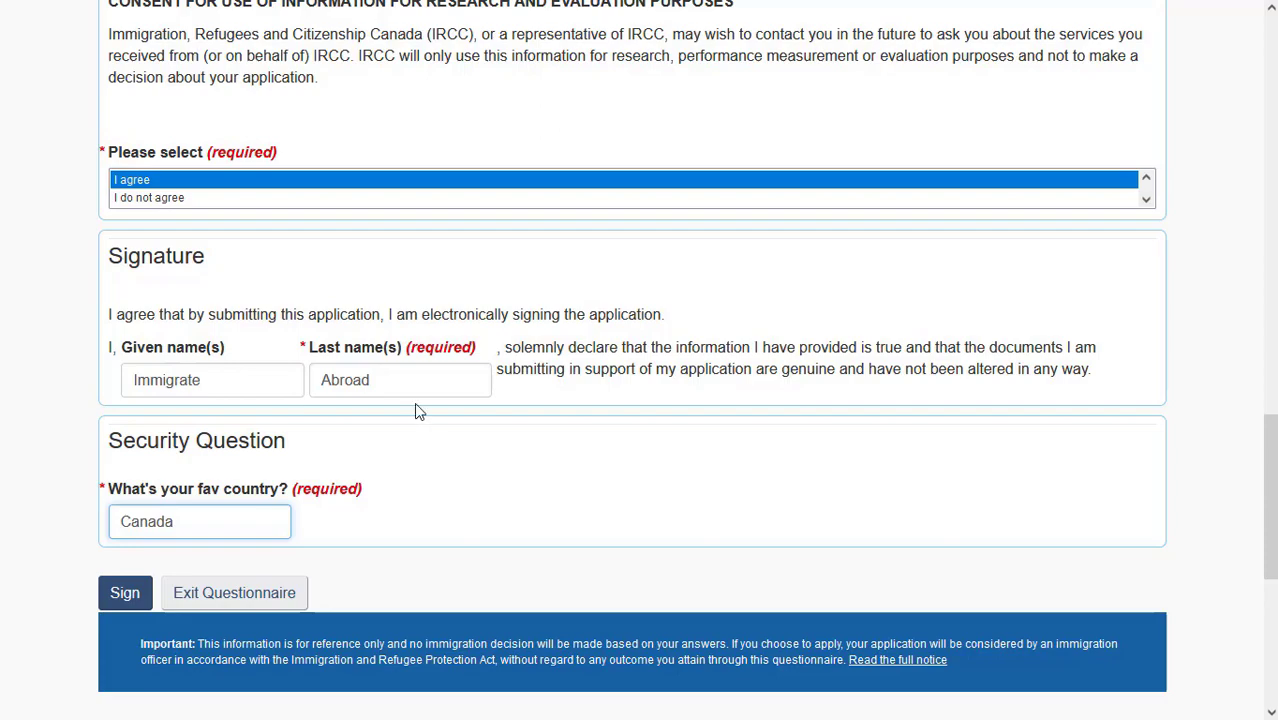
Step: Enter the security answer and electronically sign the declaration, reviewing the Signature section
left_click(125, 593)
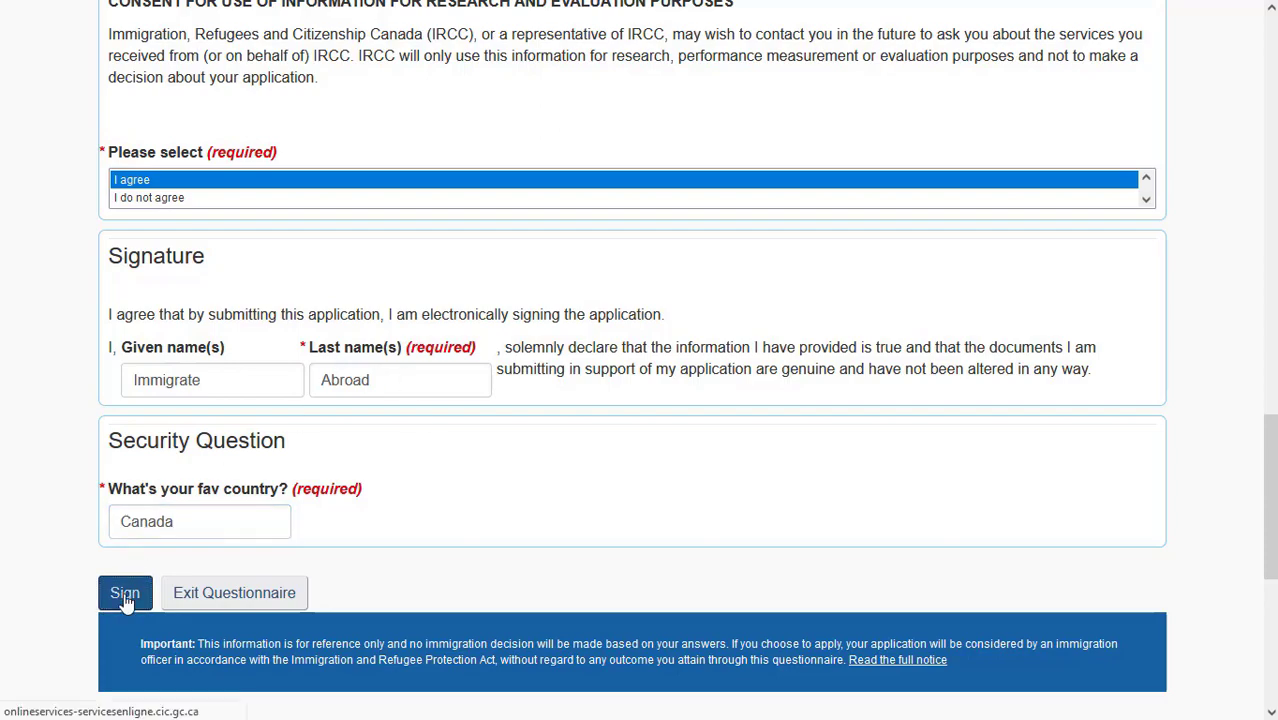
scroll(388, 390, "down", 10)
scroll(388, 390, "down", 4)
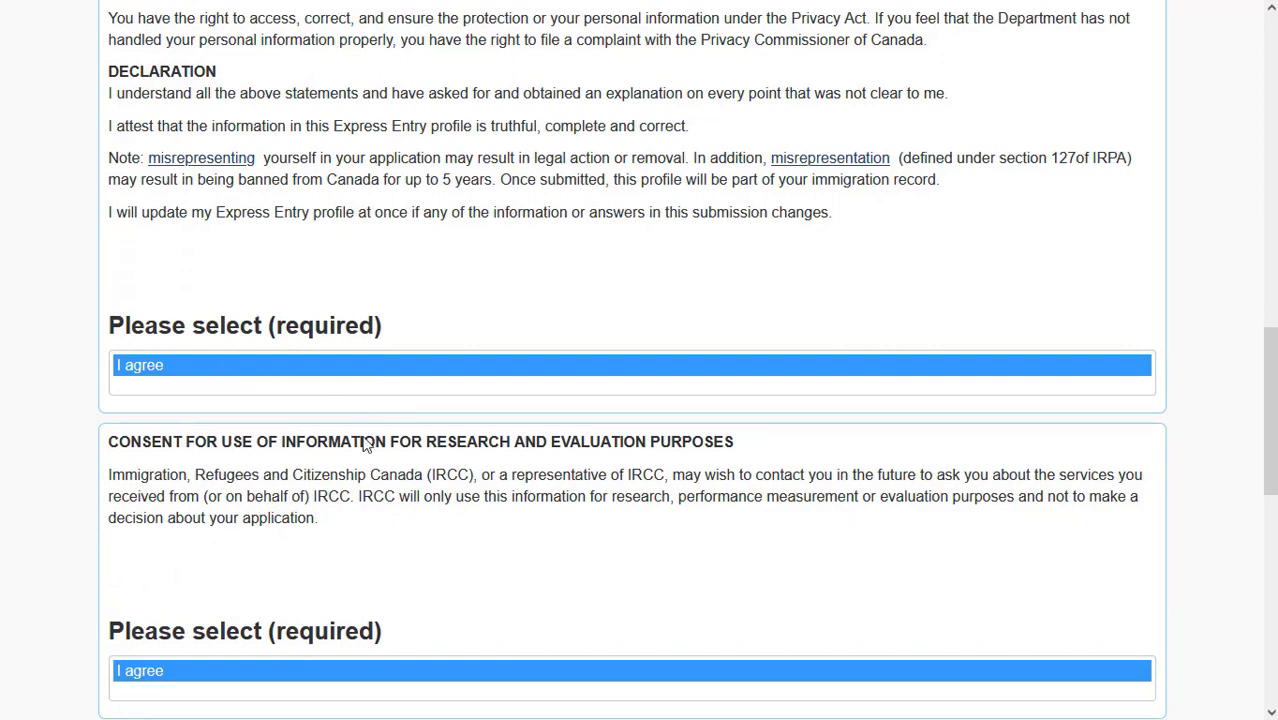
scroll(362, 437, "down", 2)
scroll(365, 433, "down", 3)
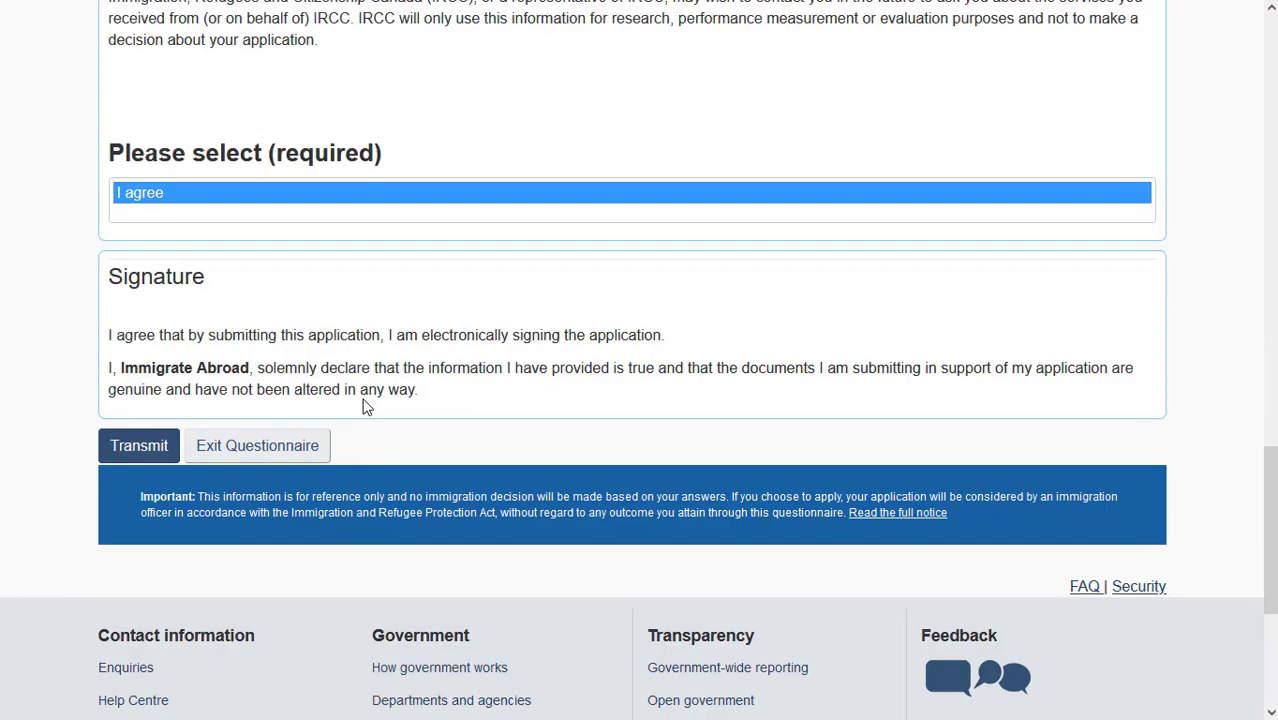
Step: Transmit the Express Entry profile and review Steps 1–4 on the congratulations page
left_click(130, 448)
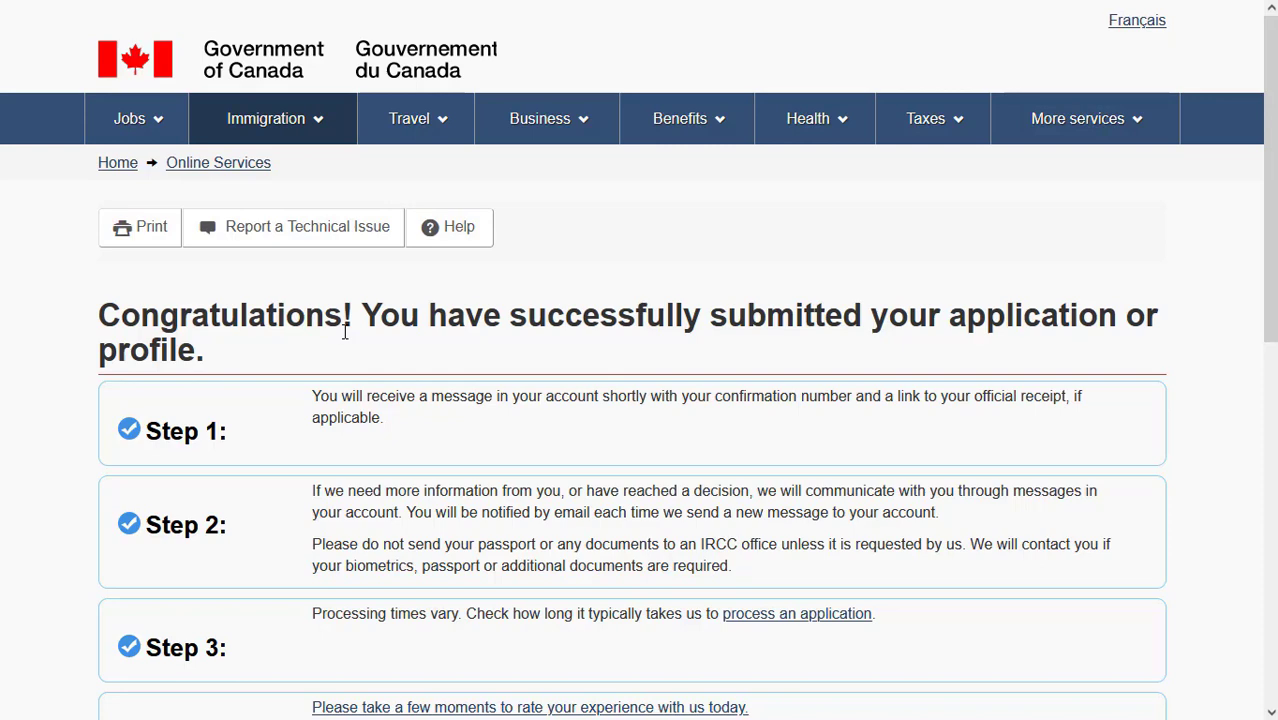
scroll(345, 332, "down", 1)
scroll(345, 338, "down", 1)
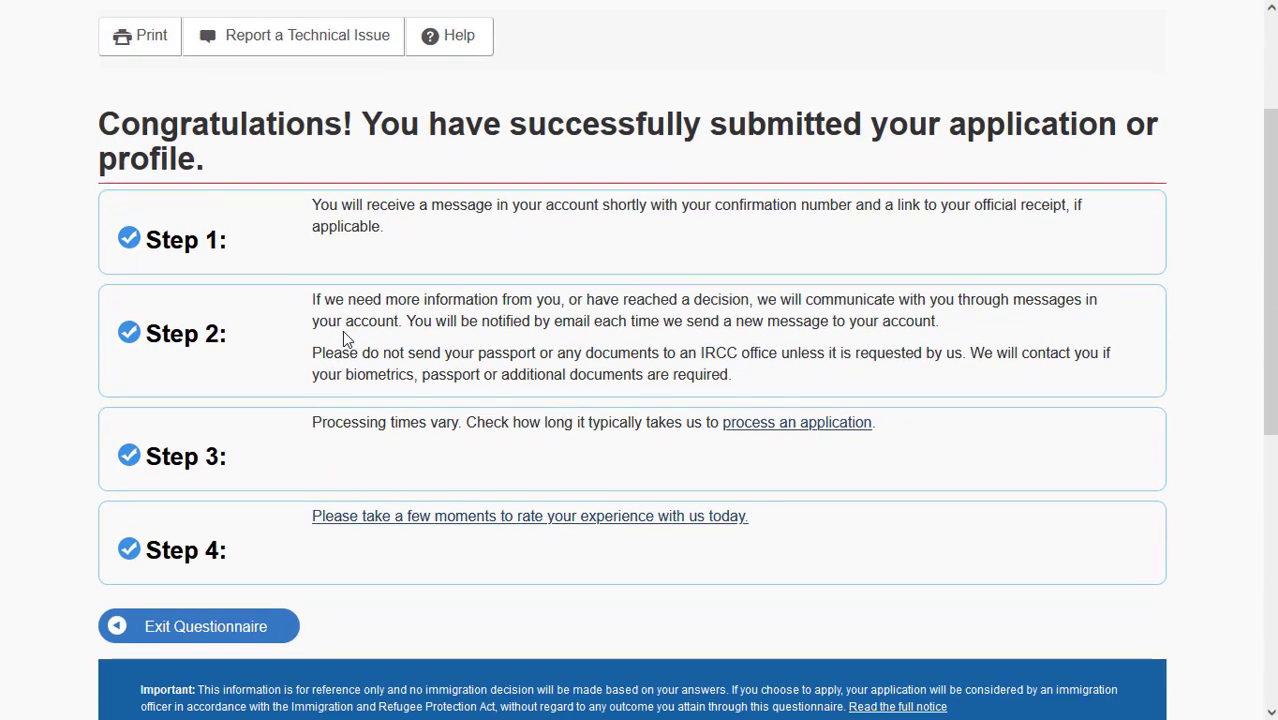
scroll(444, 350, "down", 1)
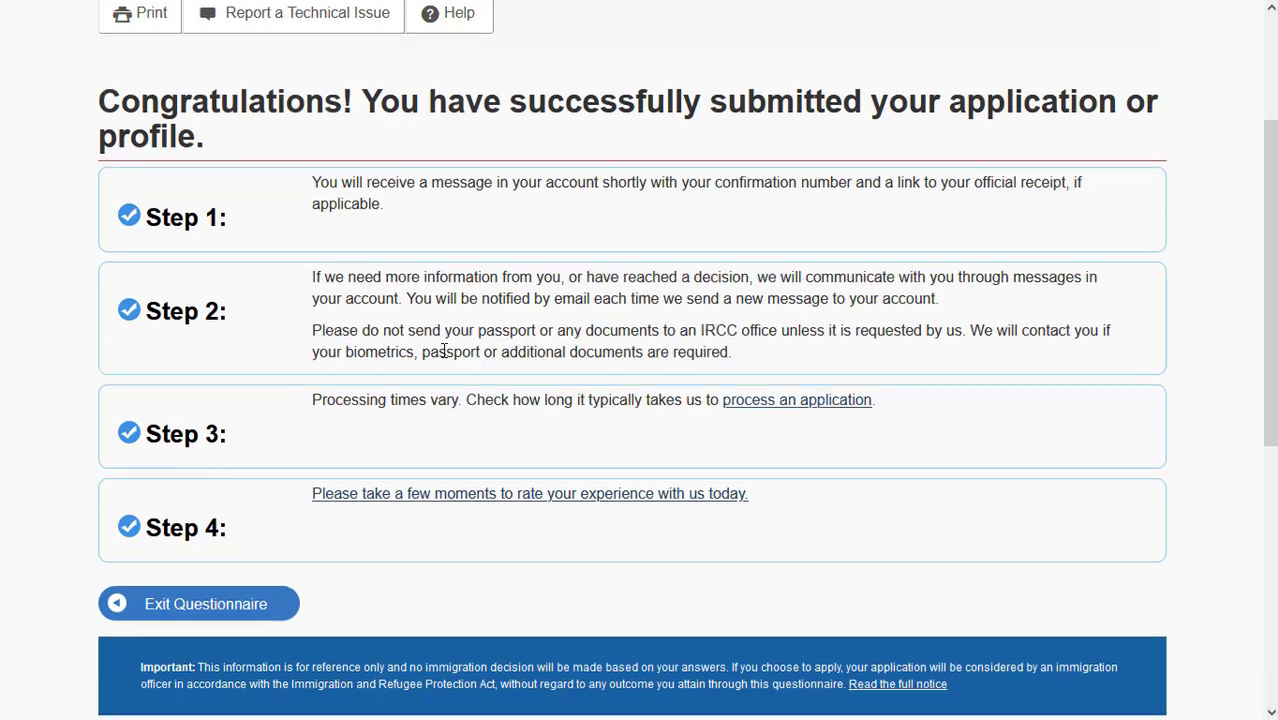
scroll(444, 350, "down", 1)
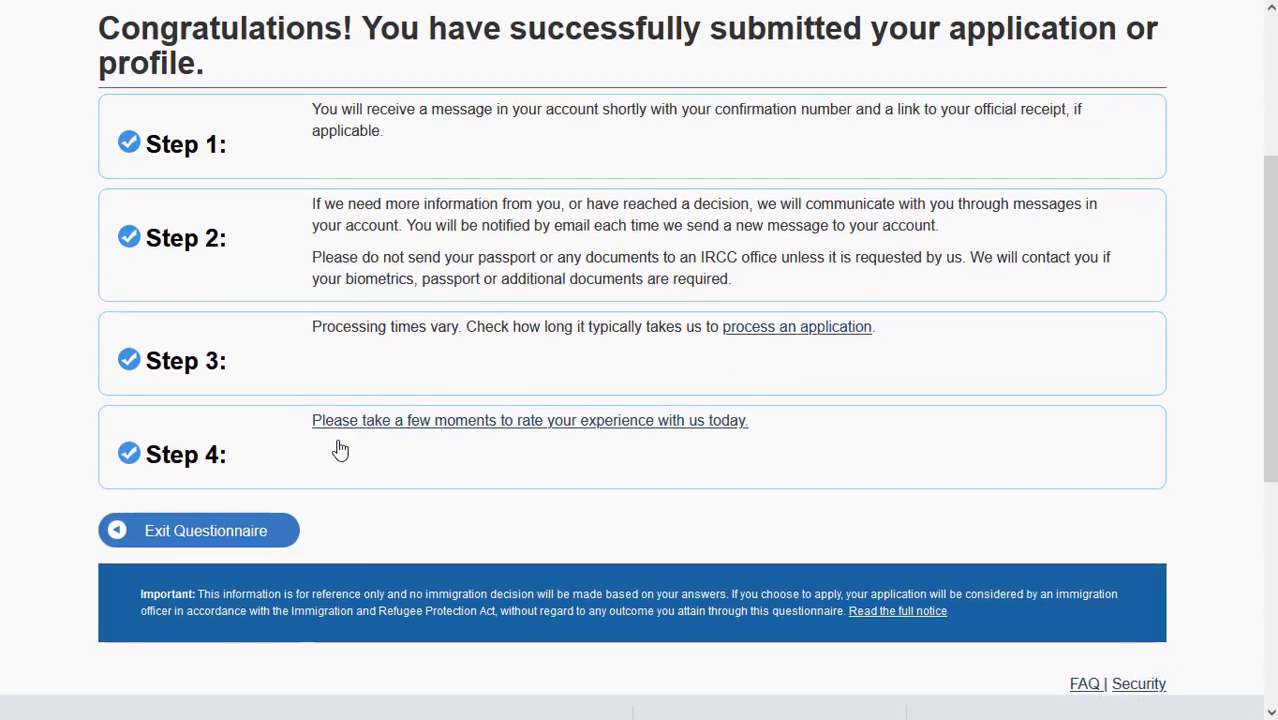
Step: Exit the questionnaire, accept the terms, and pass Identity Validation with the security answer
left_click(205, 531)
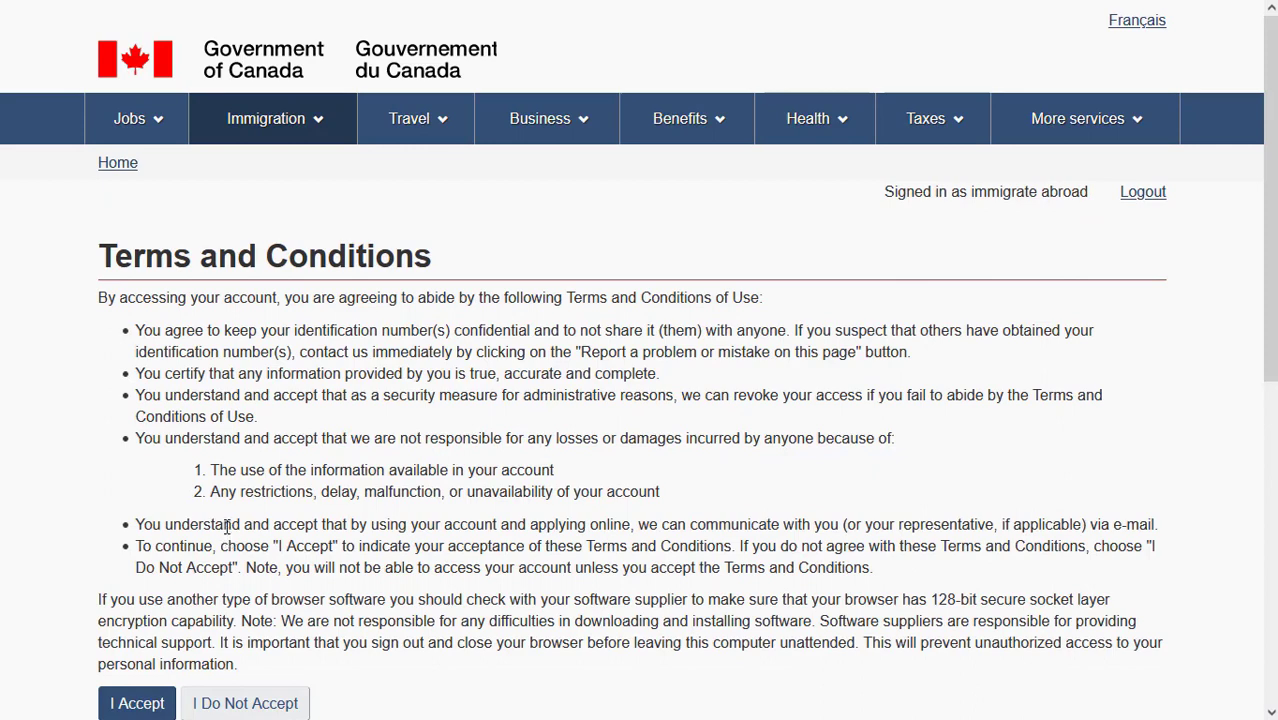
scroll(200, 570, "down", 1)
left_click(146, 613)
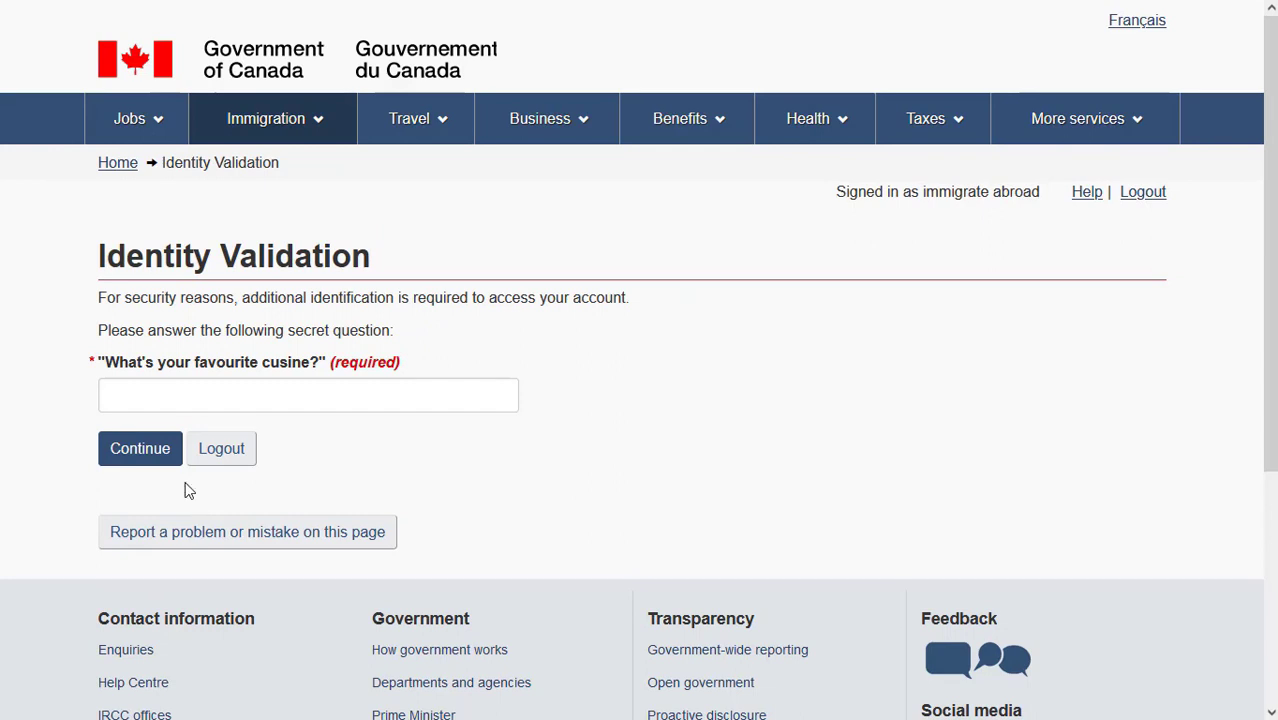
left_click(205, 406)
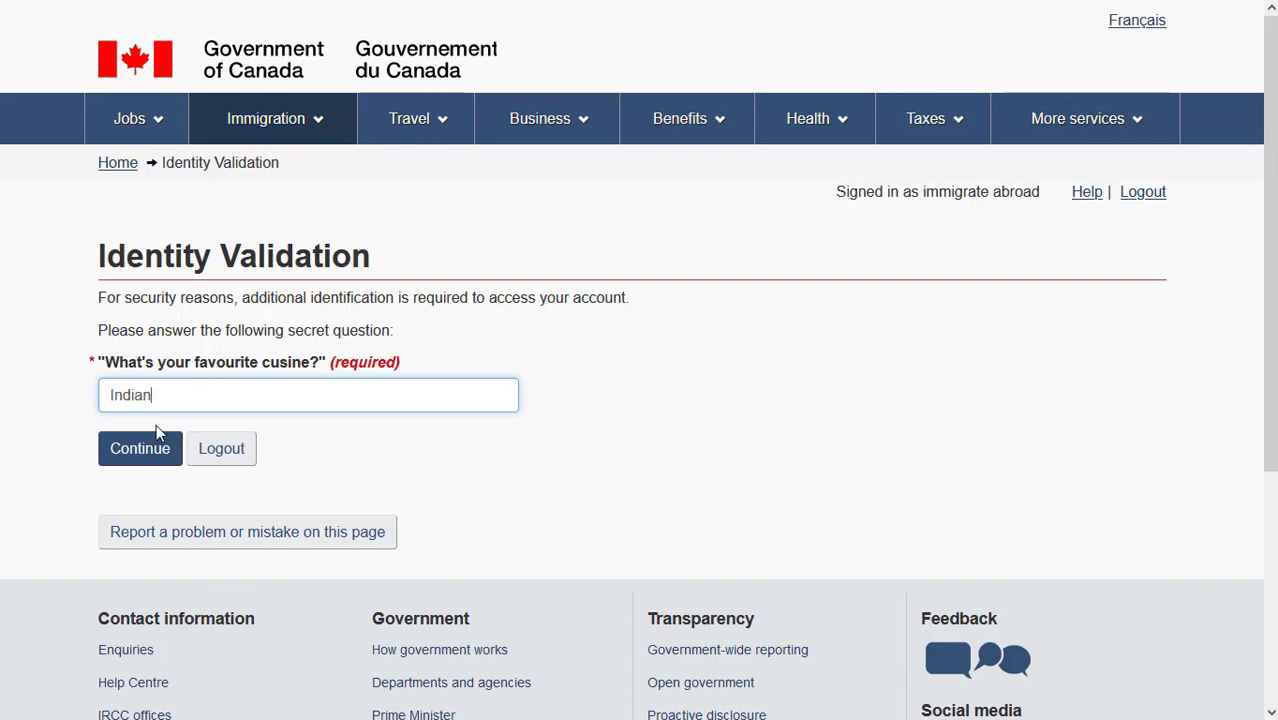
left_click(151, 456)
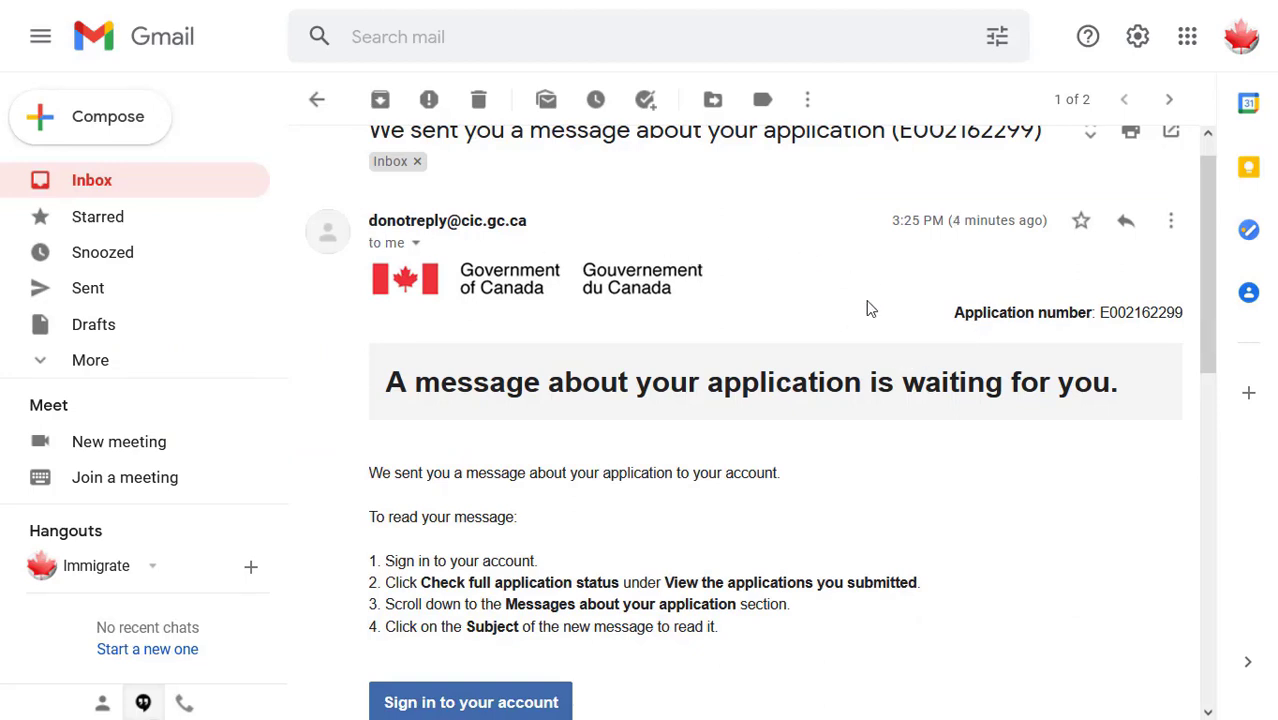
Step: Read through the IRCC 'We sent you a message about your application' email
scroll(860, 300, "down", 2)
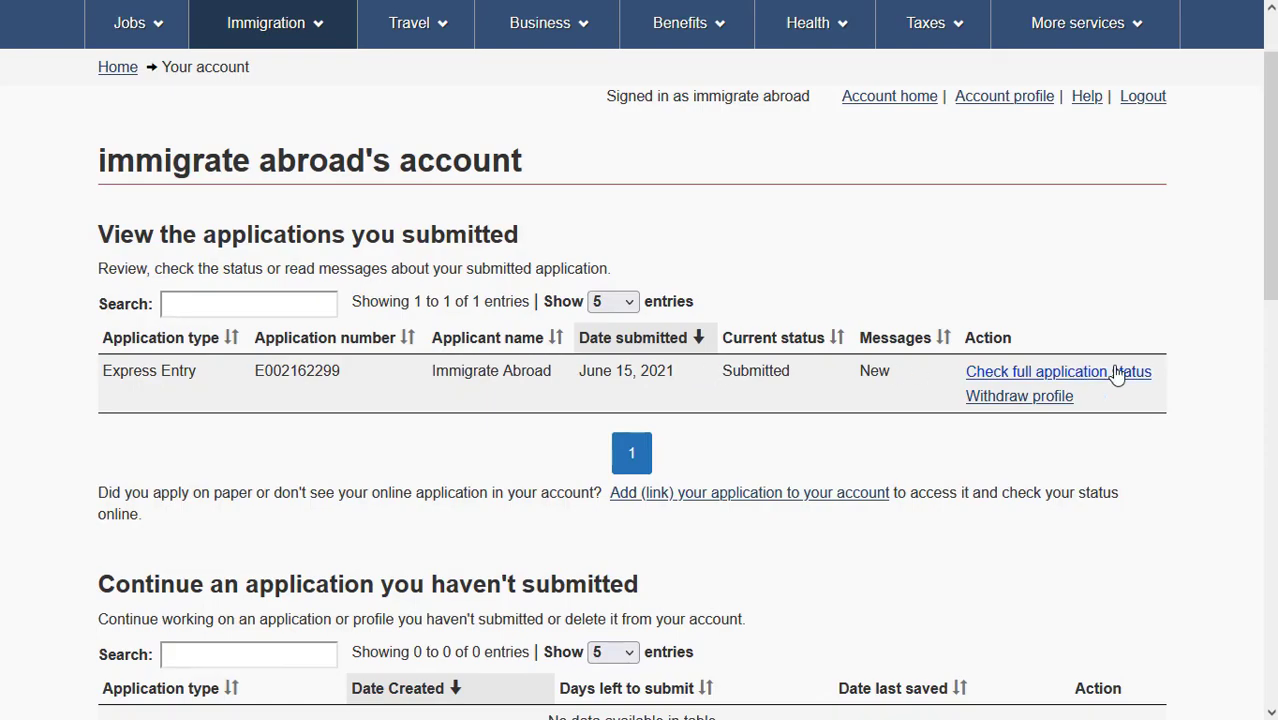
Step: View the full application status of the submitted Express Entry profile
left_click(1117, 372)
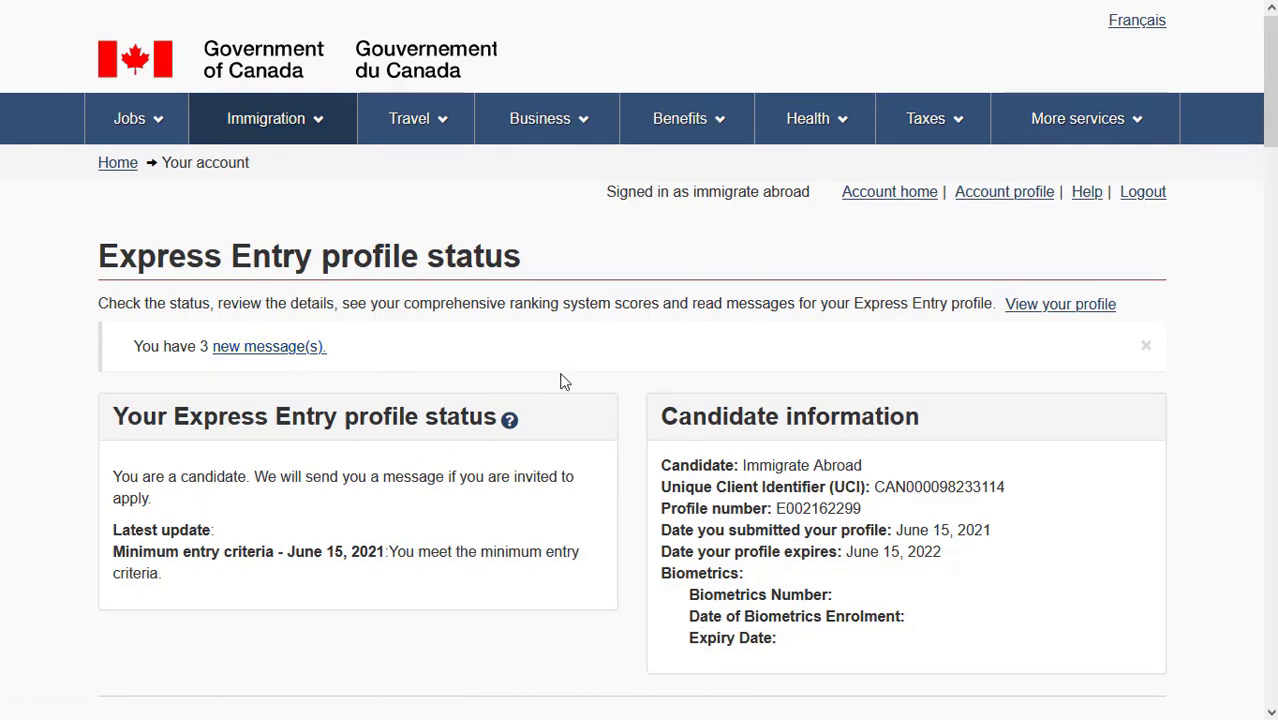
scroll(572, 373, "down", 2)
scroll(572, 373, "down", 2)
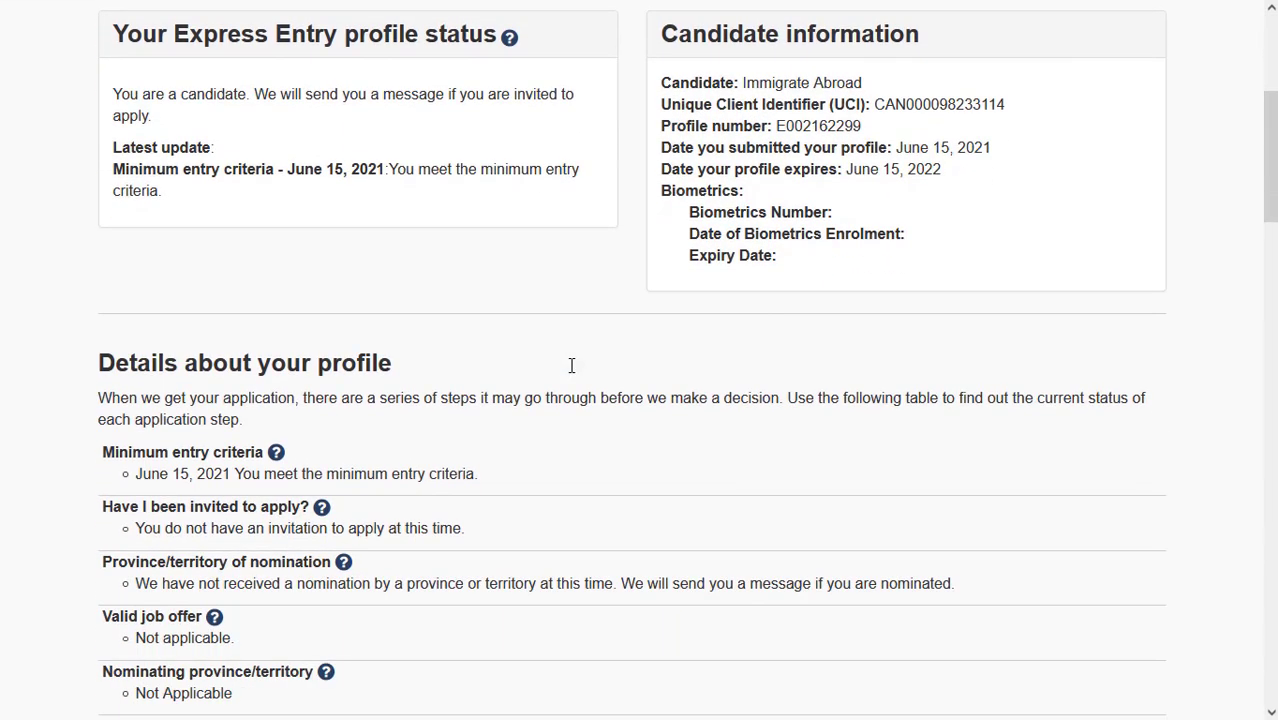
scroll(572, 373, "down", 3)
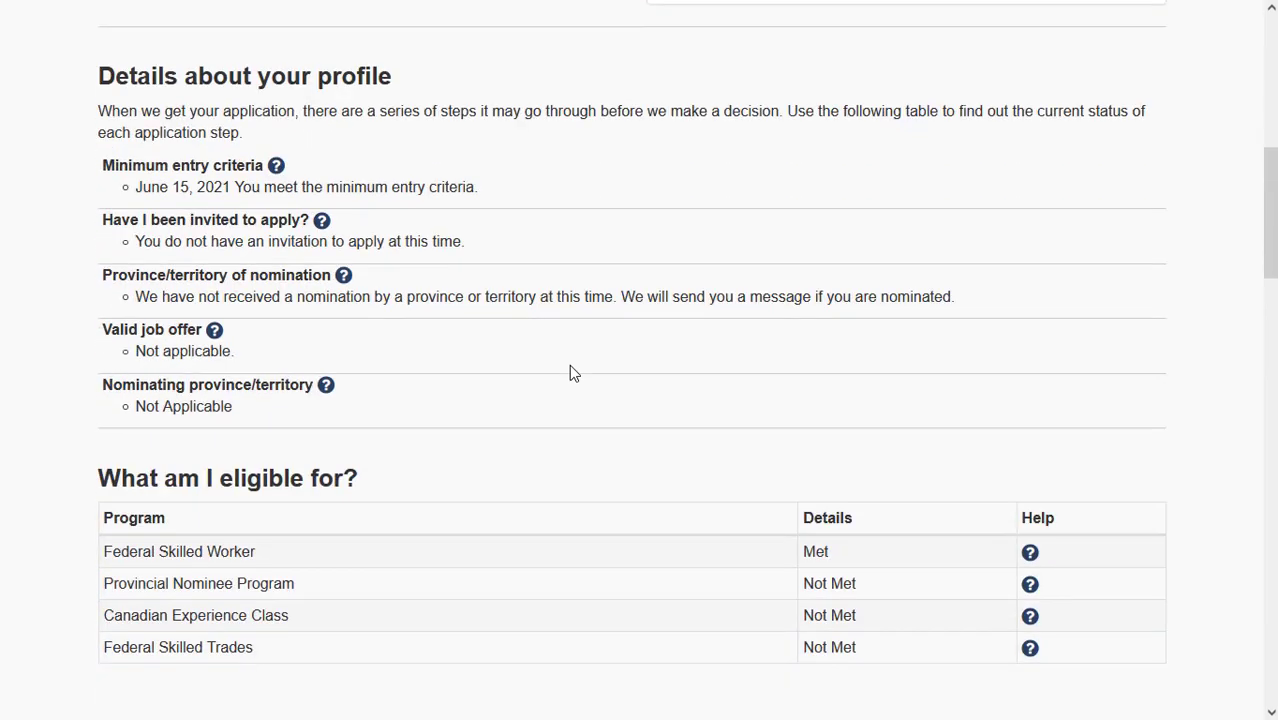
scroll(406, 349, "down", 2)
scroll(536, 307, "up", 3)
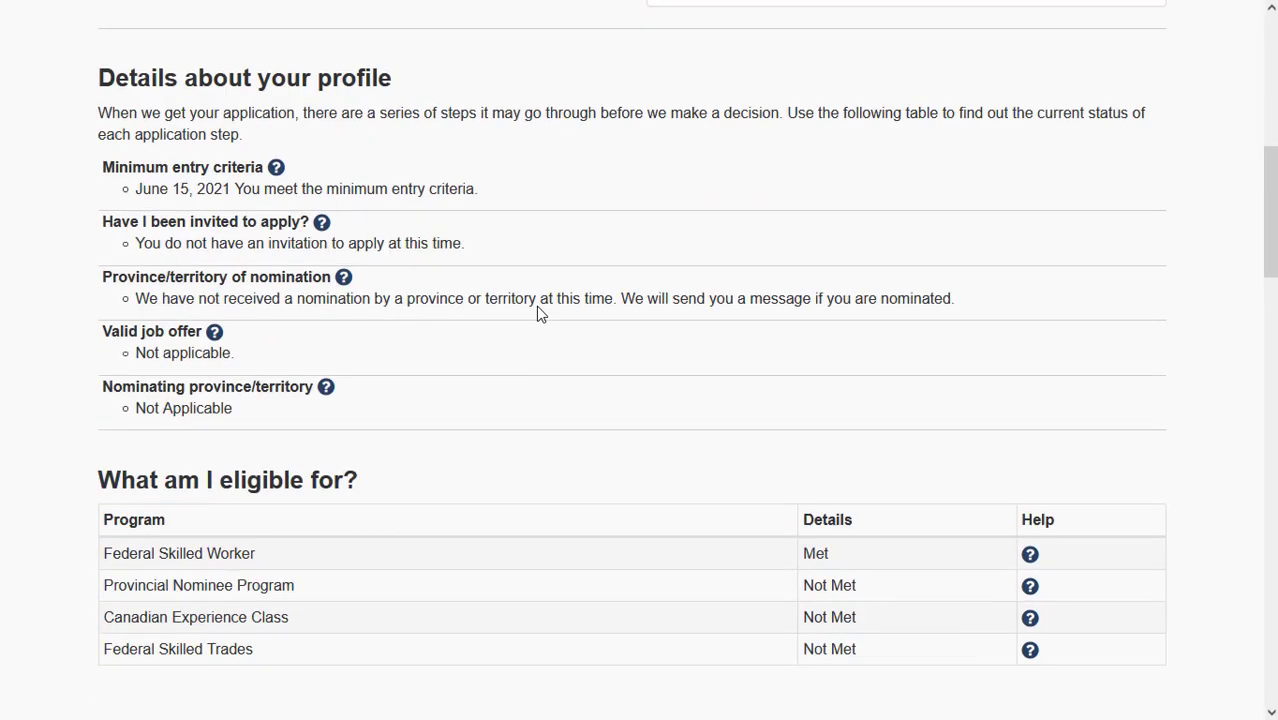
scroll(527, 314, "up", 2)
scroll(528, 315, "down", 2)
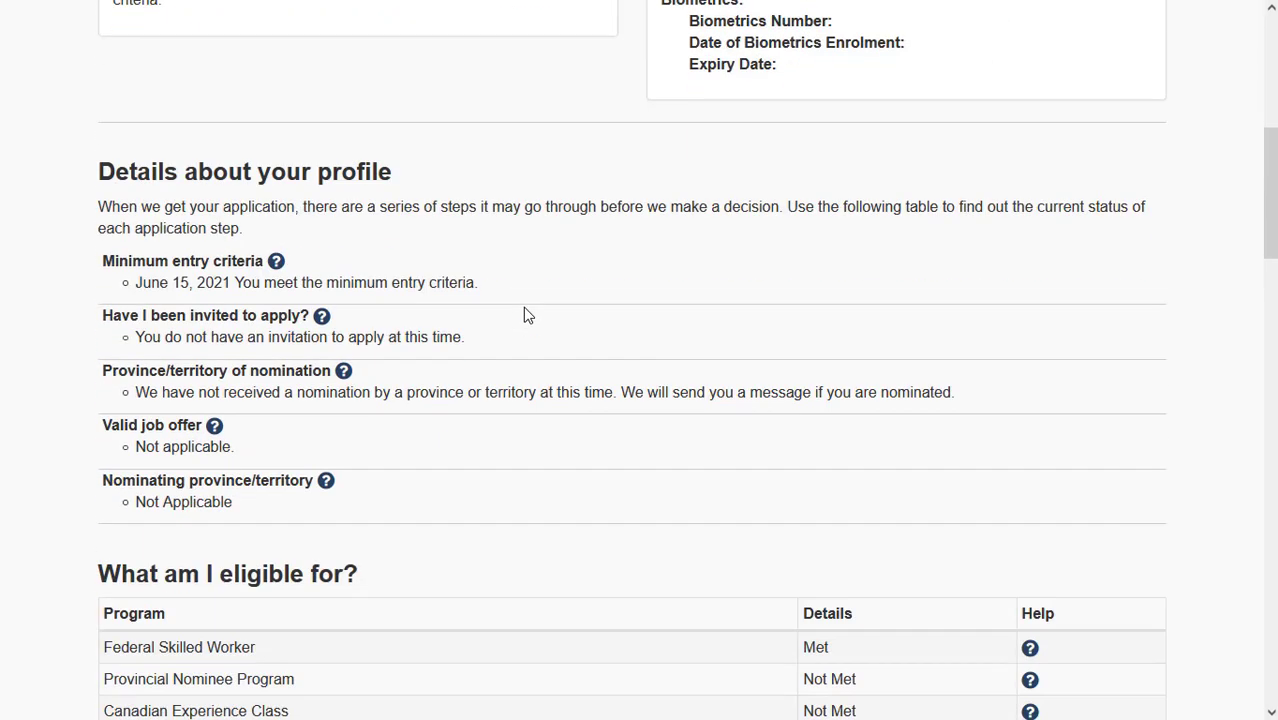
scroll(527, 315, "down", 4)
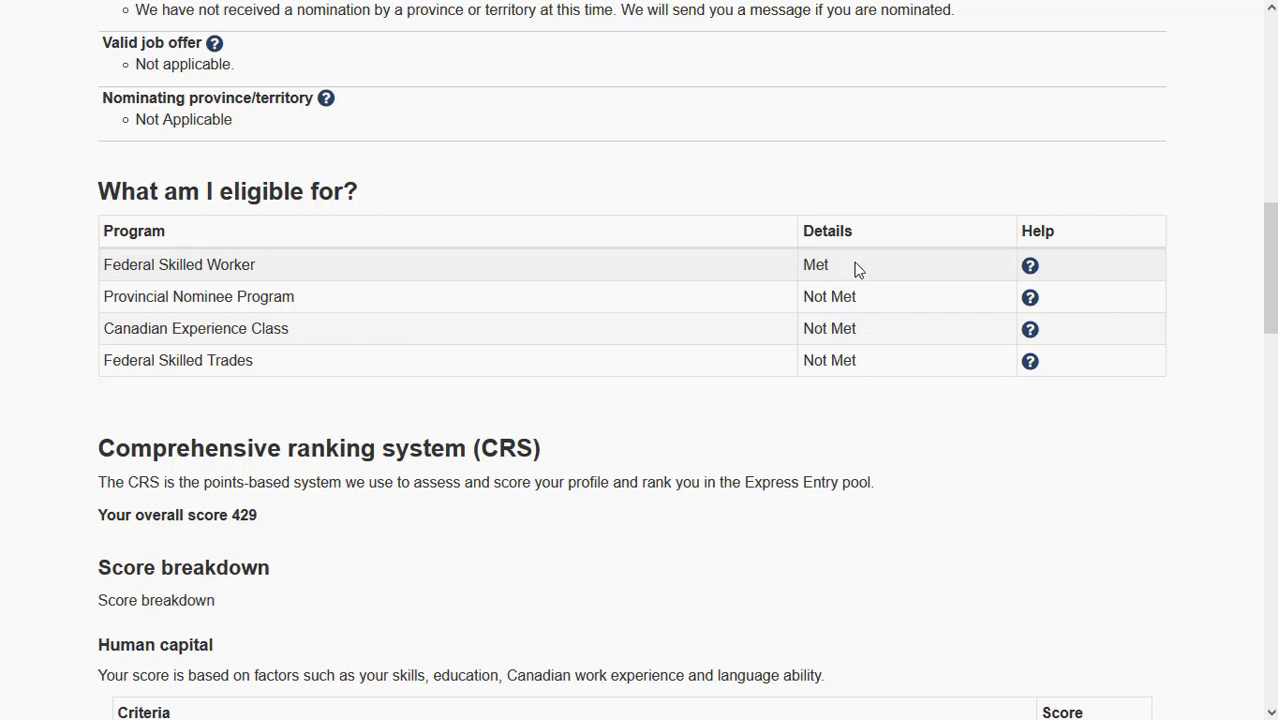
scroll(752, 331, "down", 3)
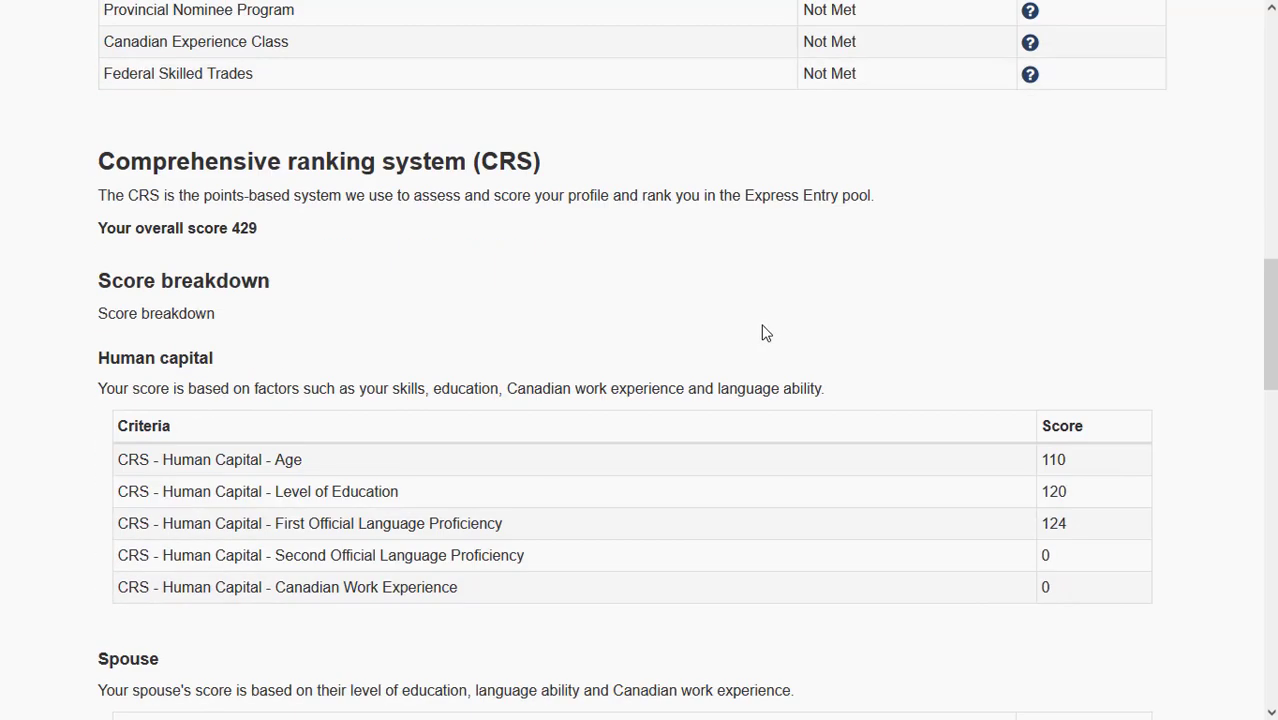
scroll(765, 333, "down", 4)
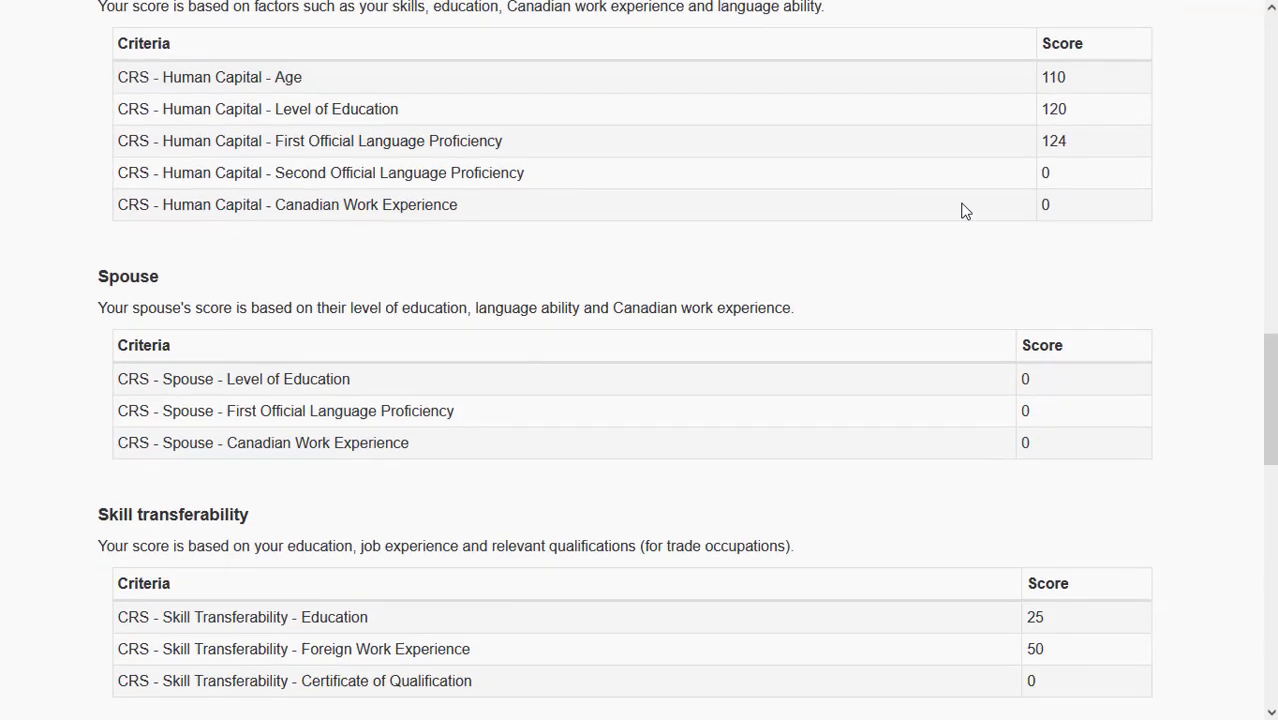
scroll(995, 268, "down", 2)
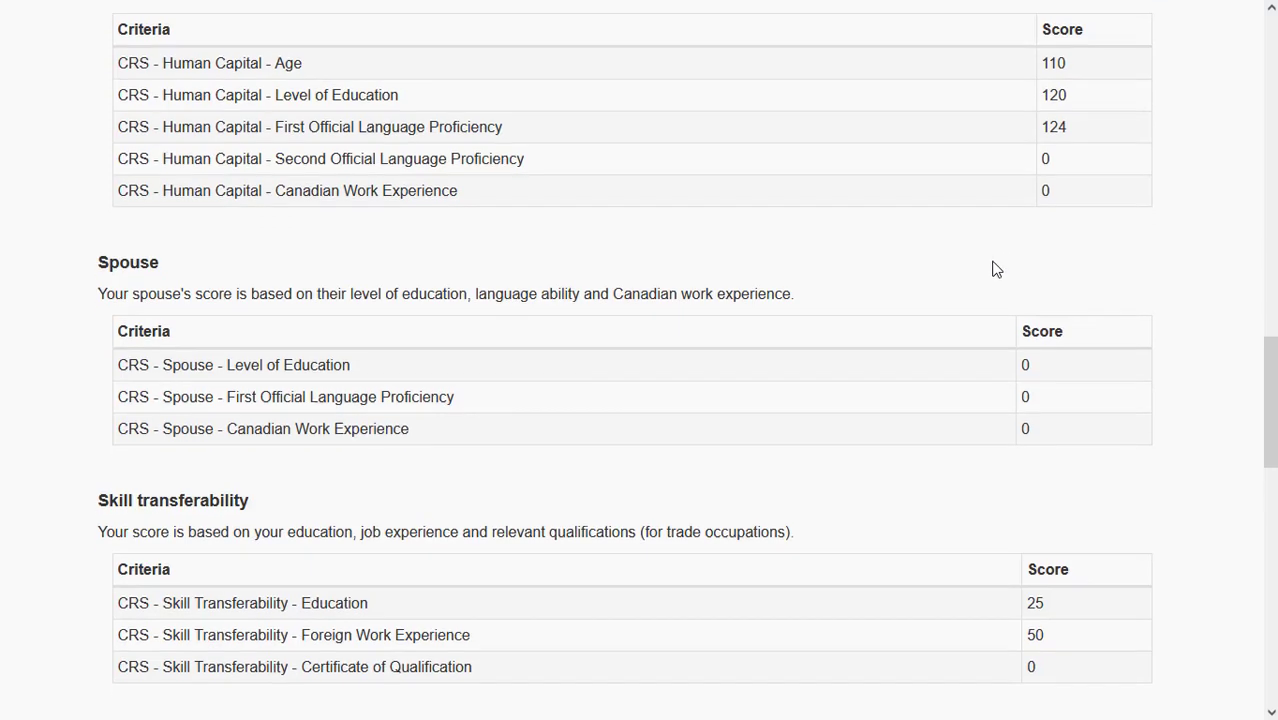
scroll(855, 373, "down", 2)
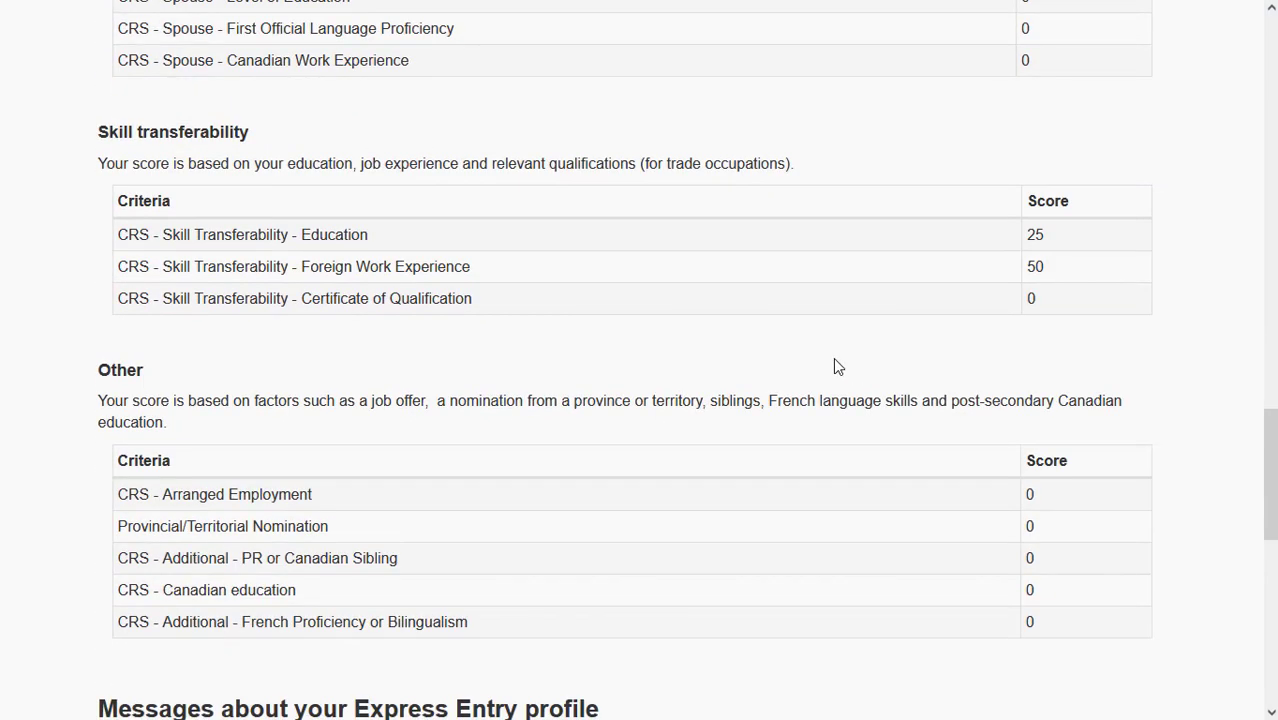
scroll(834, 359, "down", 2)
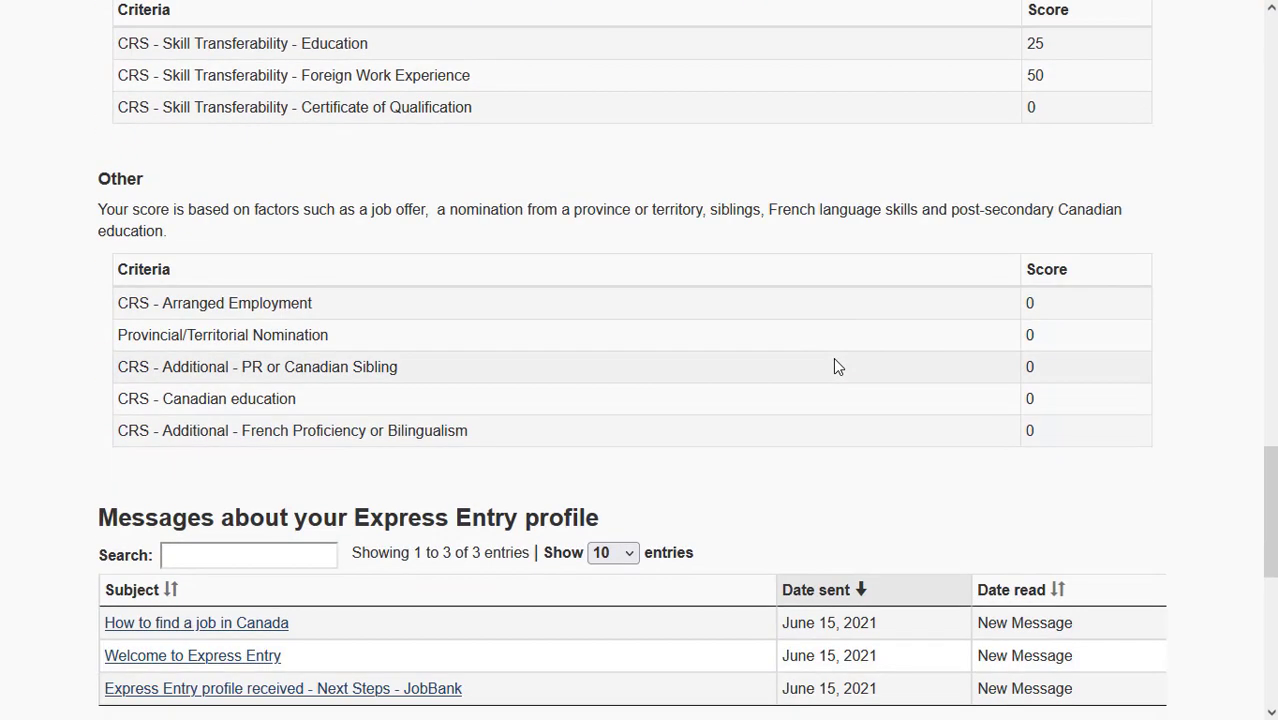
scroll(864, 328, "down", 1)
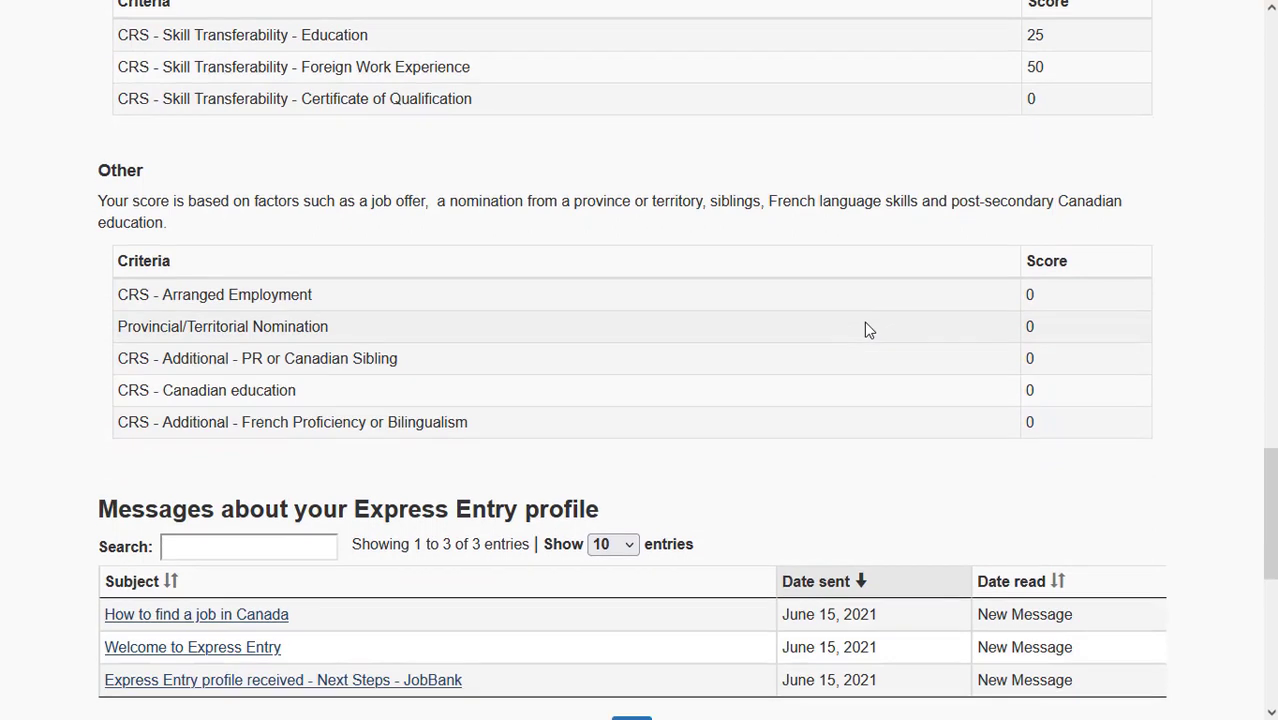